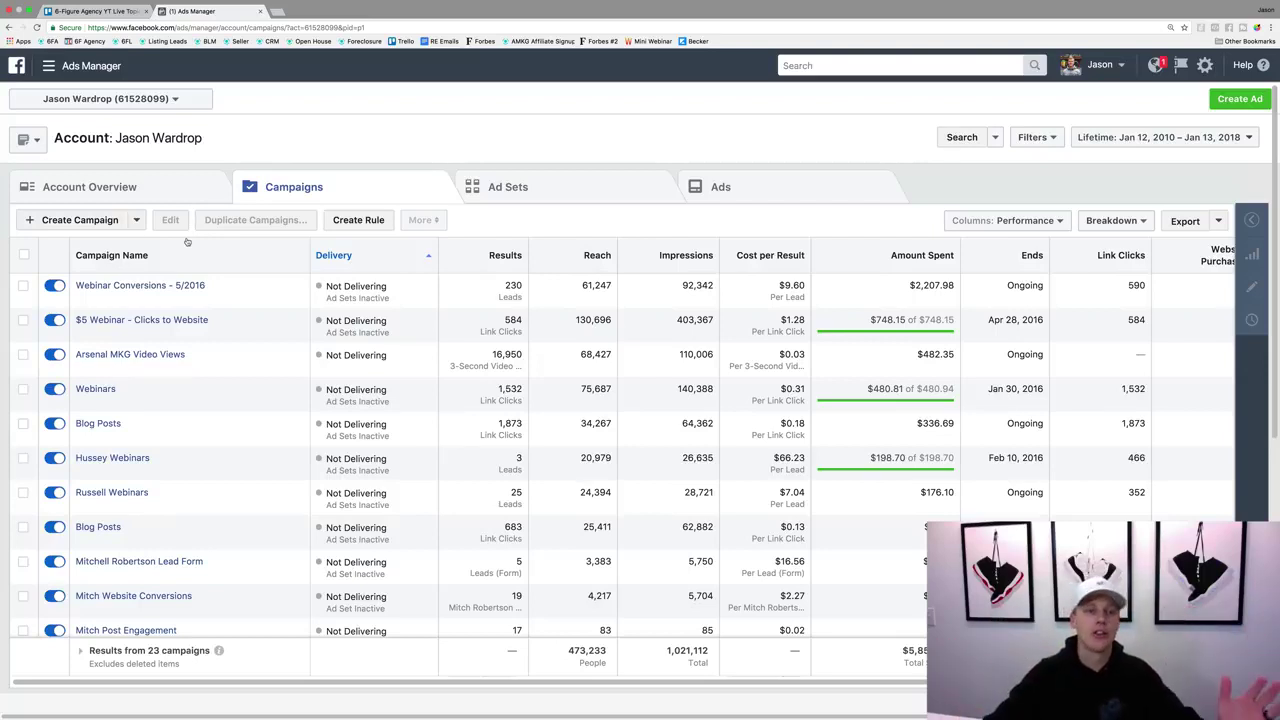
Step: Start a new campaign from scratch, discarding the earlier draft, and choose Traffic as its objective
click(80, 220)
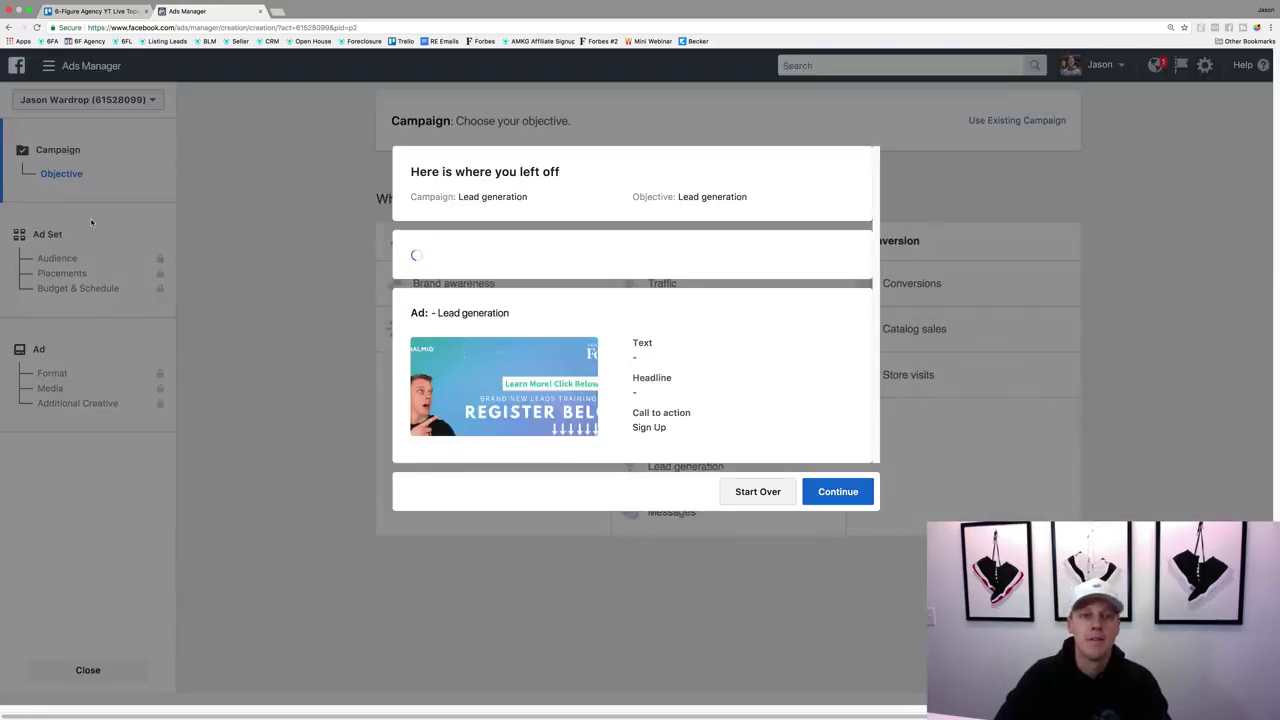
click(760, 565)
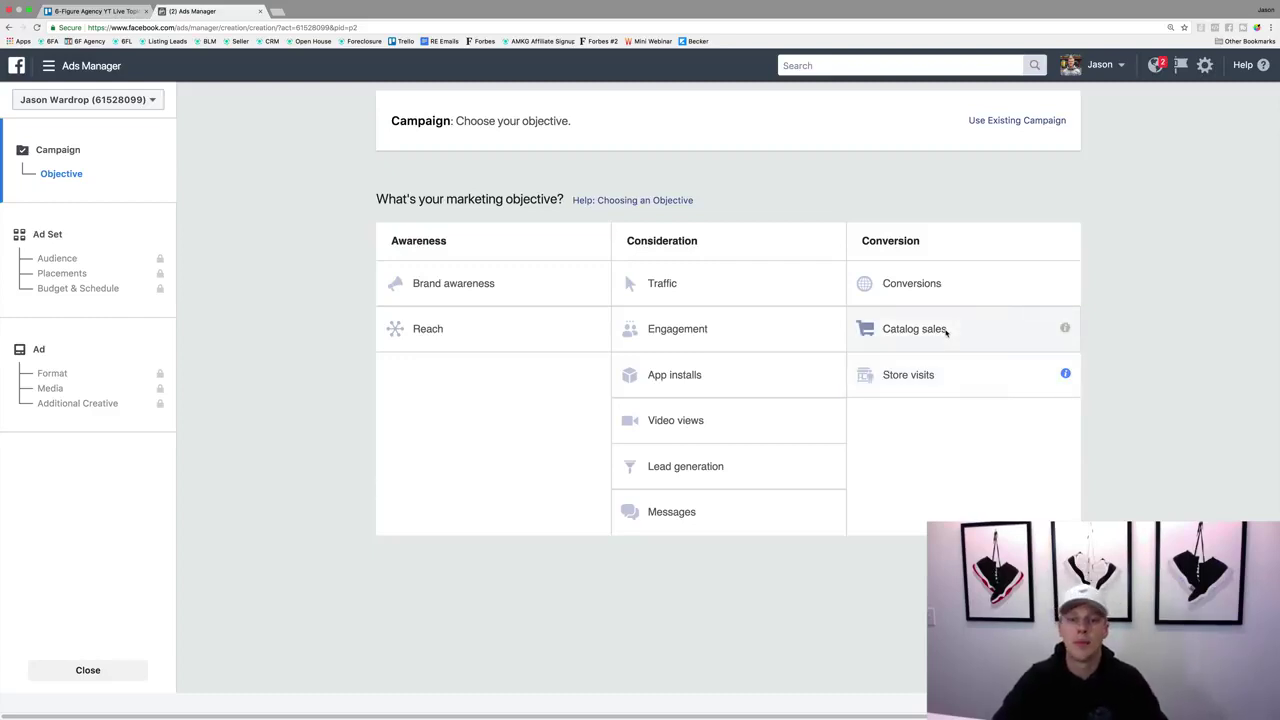
click(700, 284)
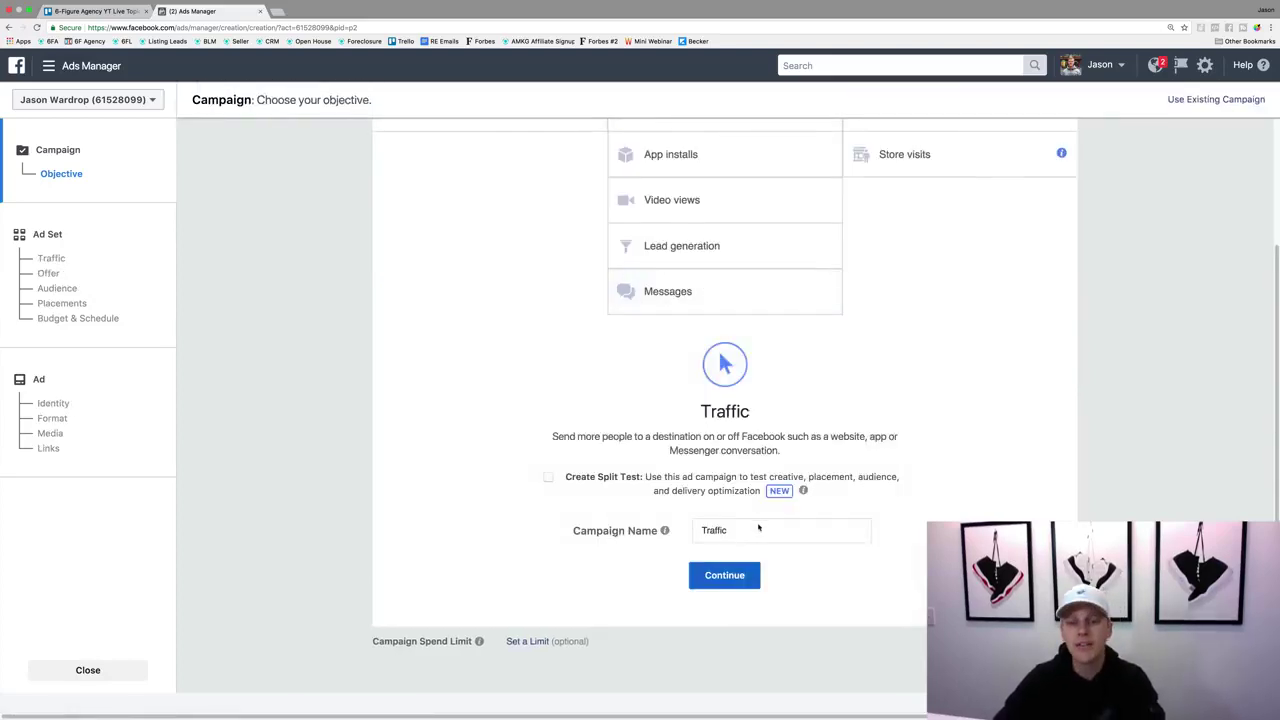
Step: Name the campaign "Demo Traffic Campaign" and continue to the ad set settings
double_click(750, 528)
text(D)
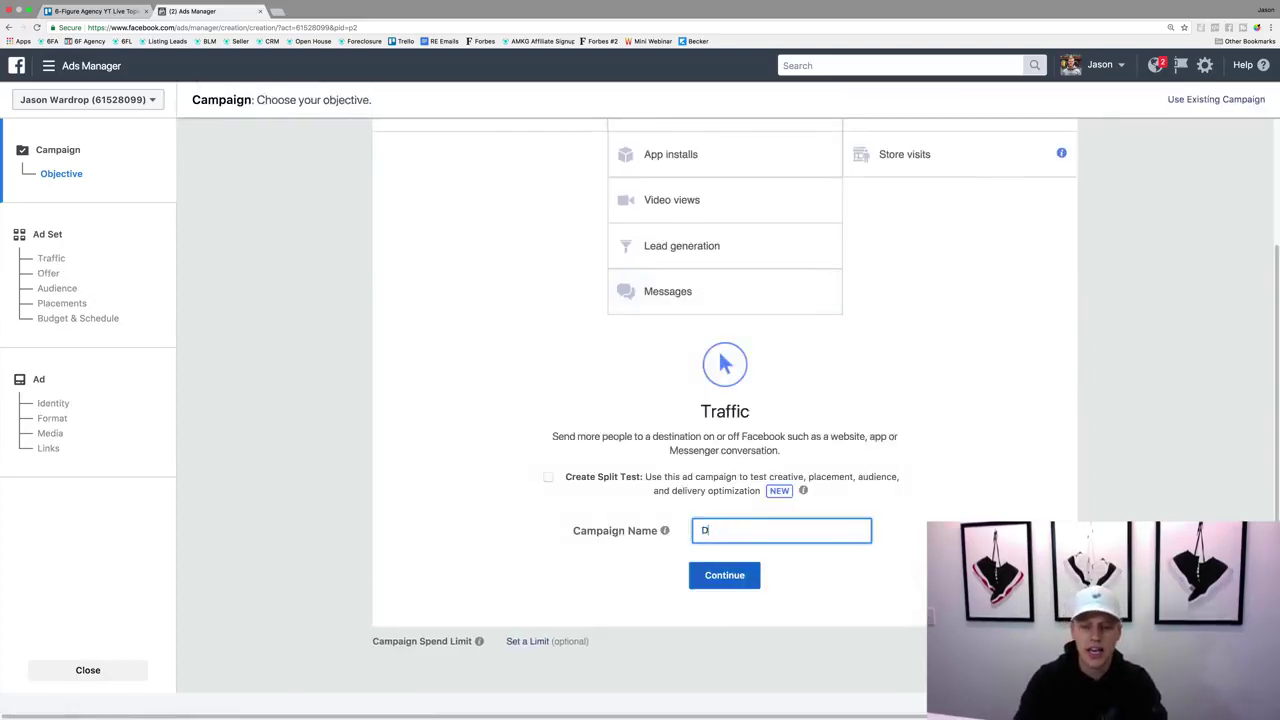
text(emo Traffic Campaign)
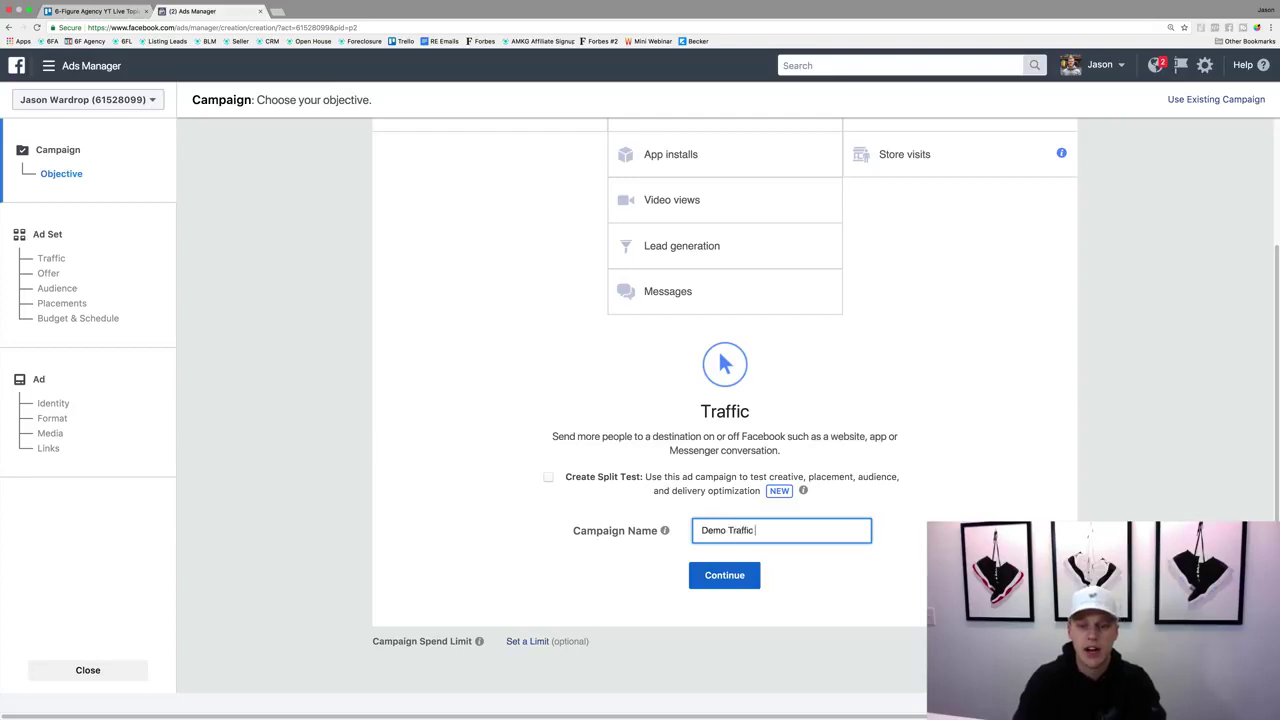
click(720, 577)
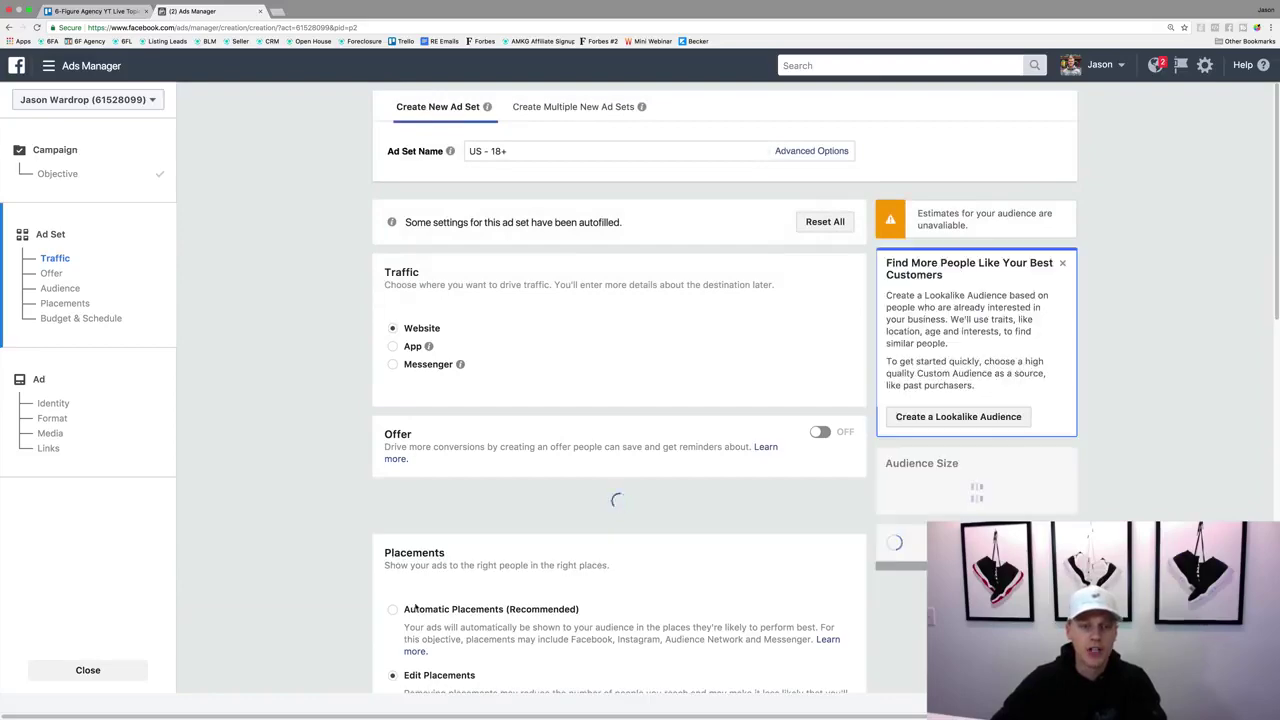
scroll(417, 600, down, 15)
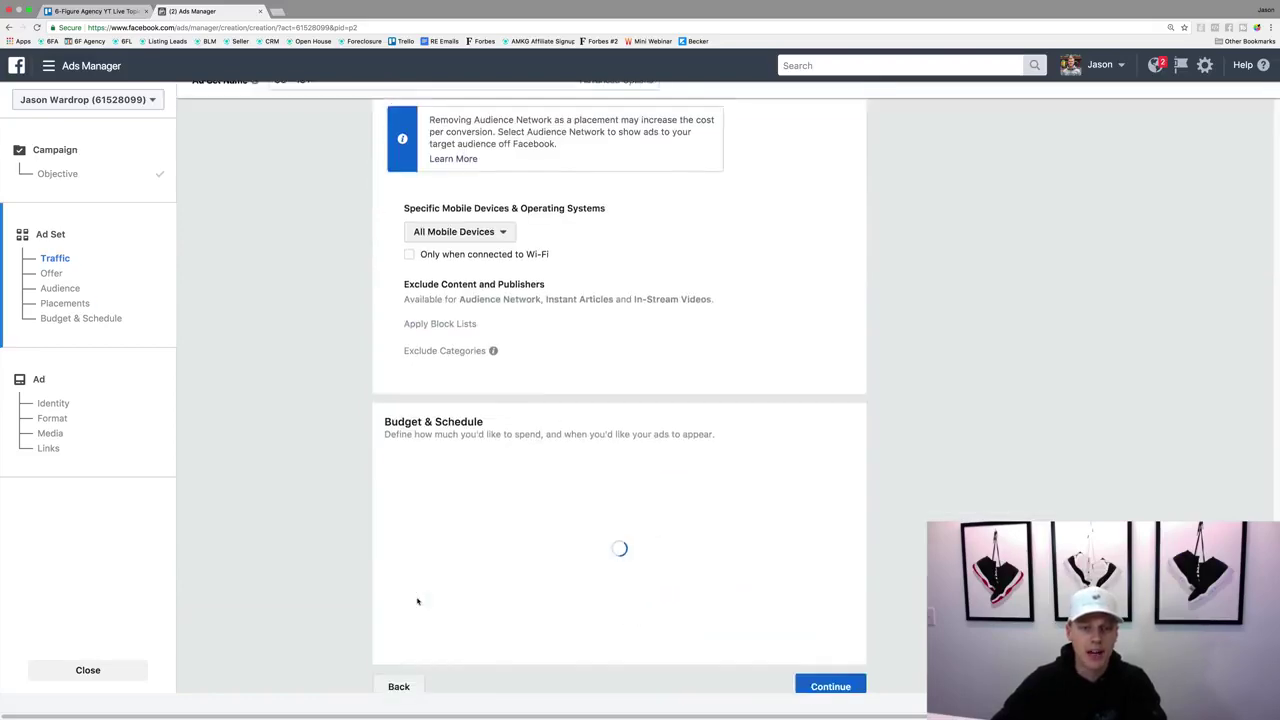
scroll(405, 655, down, 3)
click(399, 670)
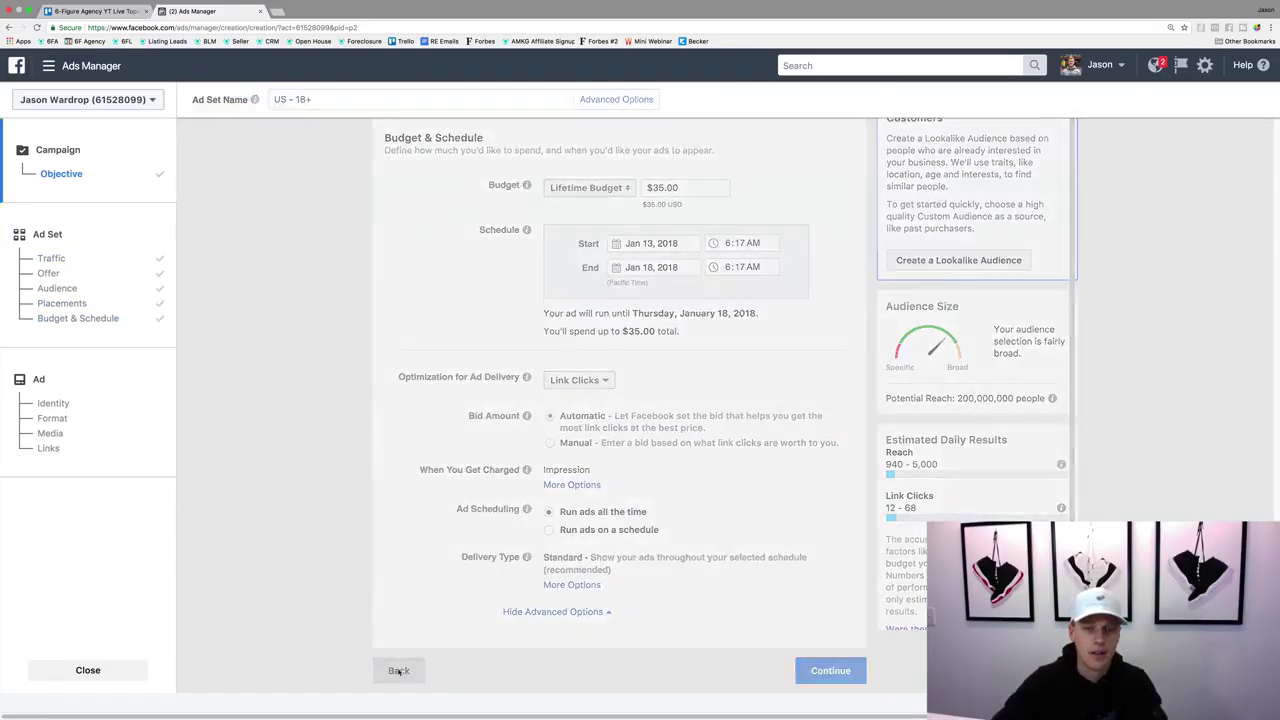
scroll(460, 620, down, 4)
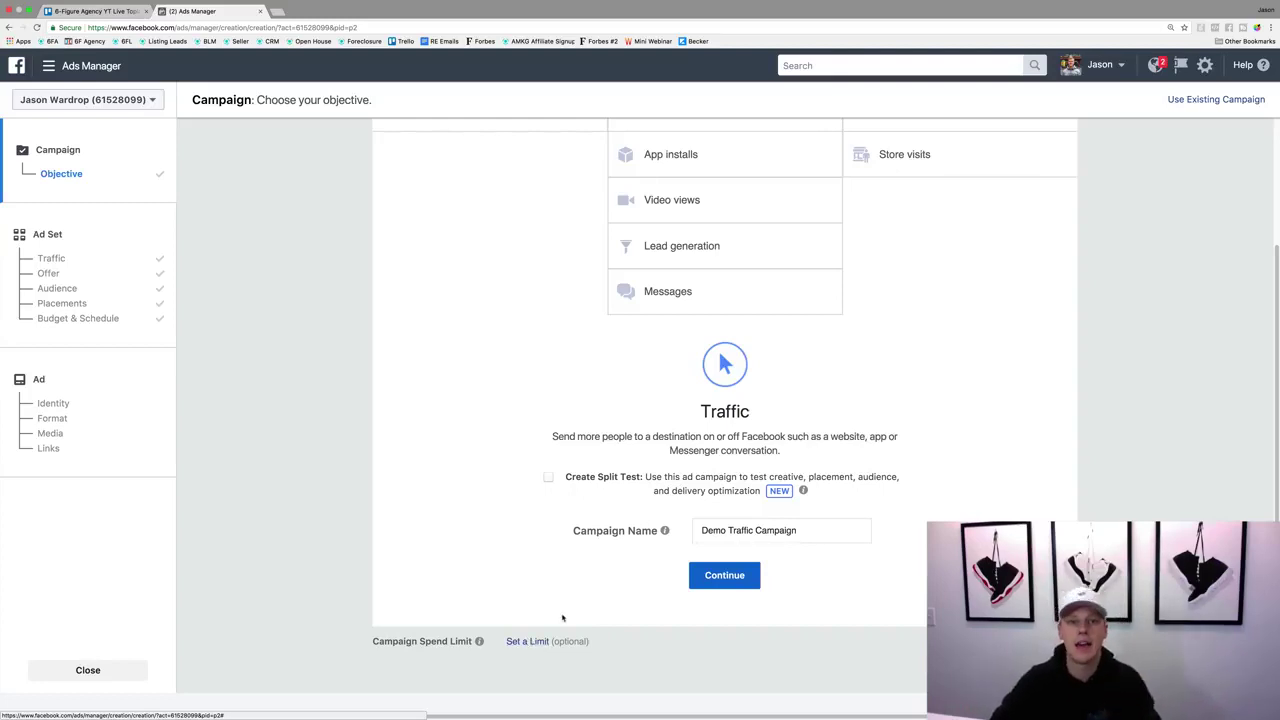
click(727, 577)
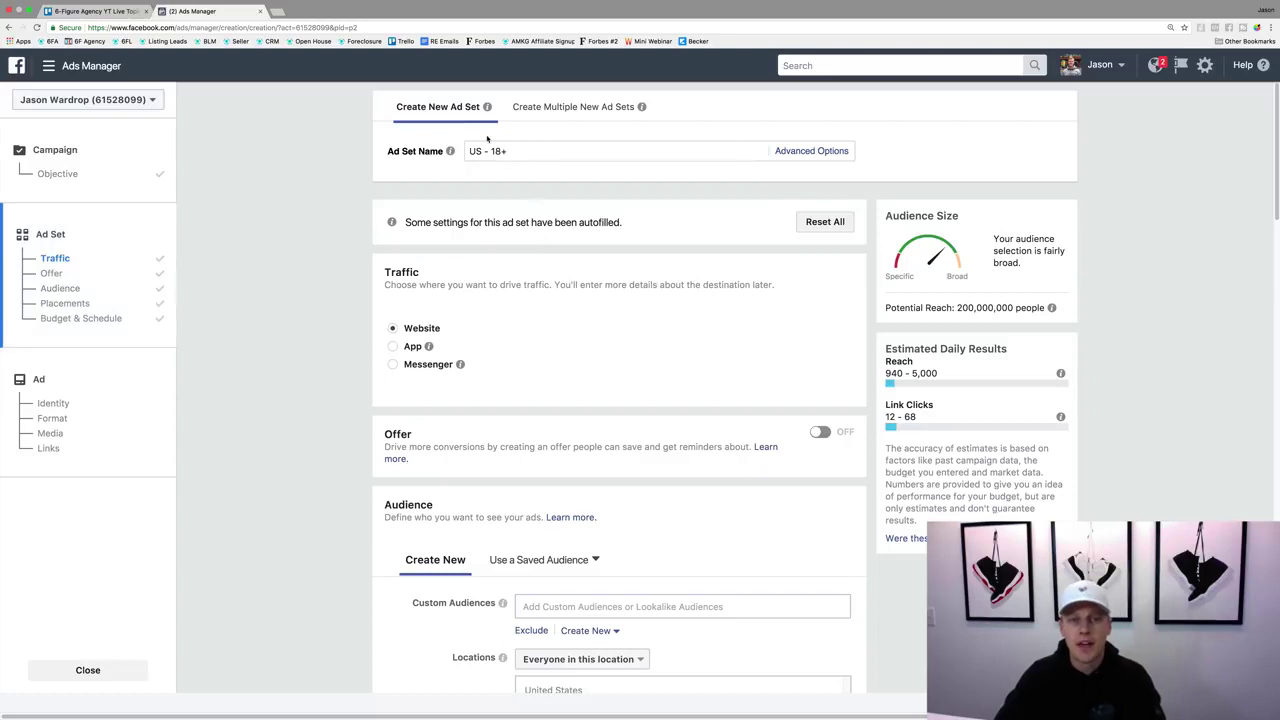
Step: Name the new ad set "Demo Traffic Ad Set -"
triple_click(542, 153)
text(De)
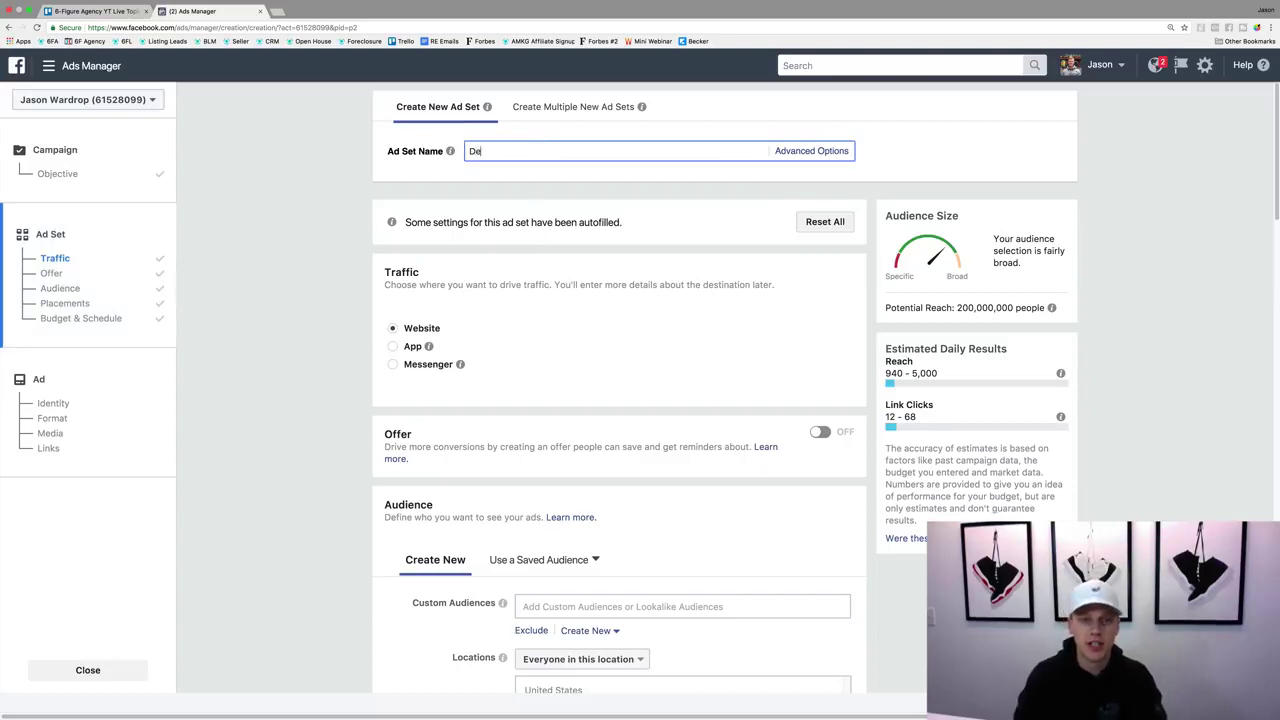
text(mo Traffic )
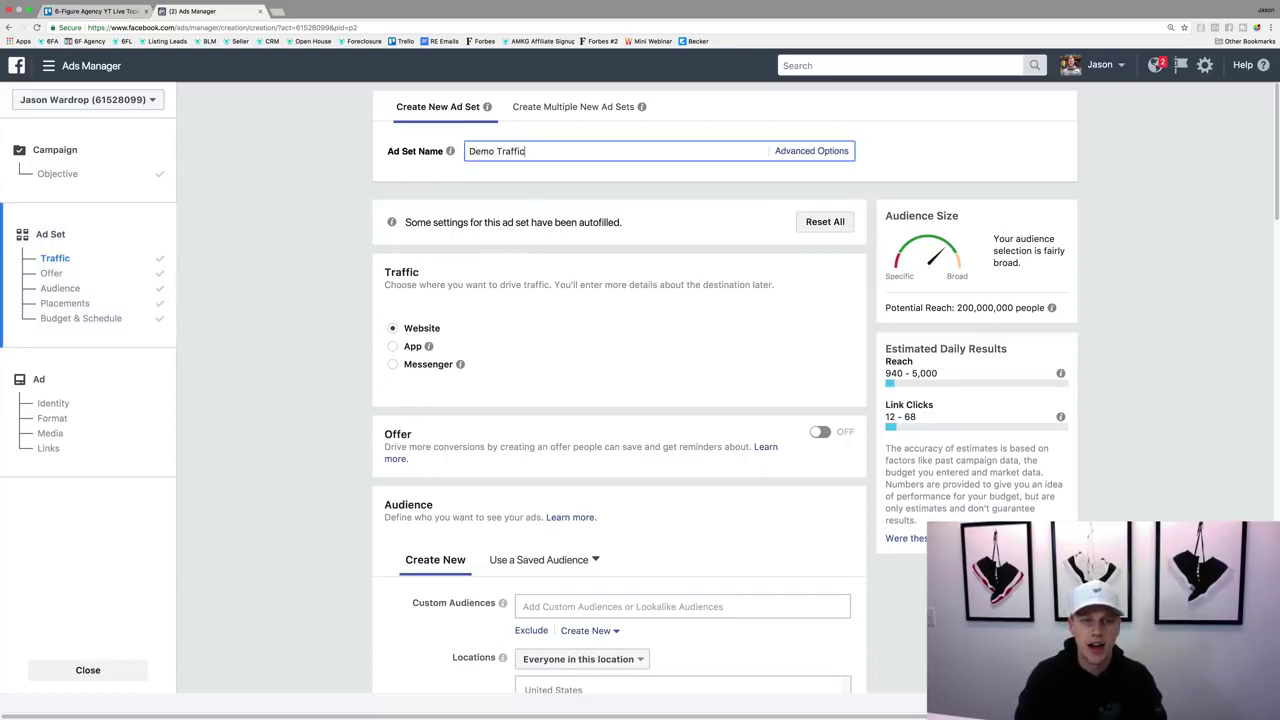
text(Ad Set -)
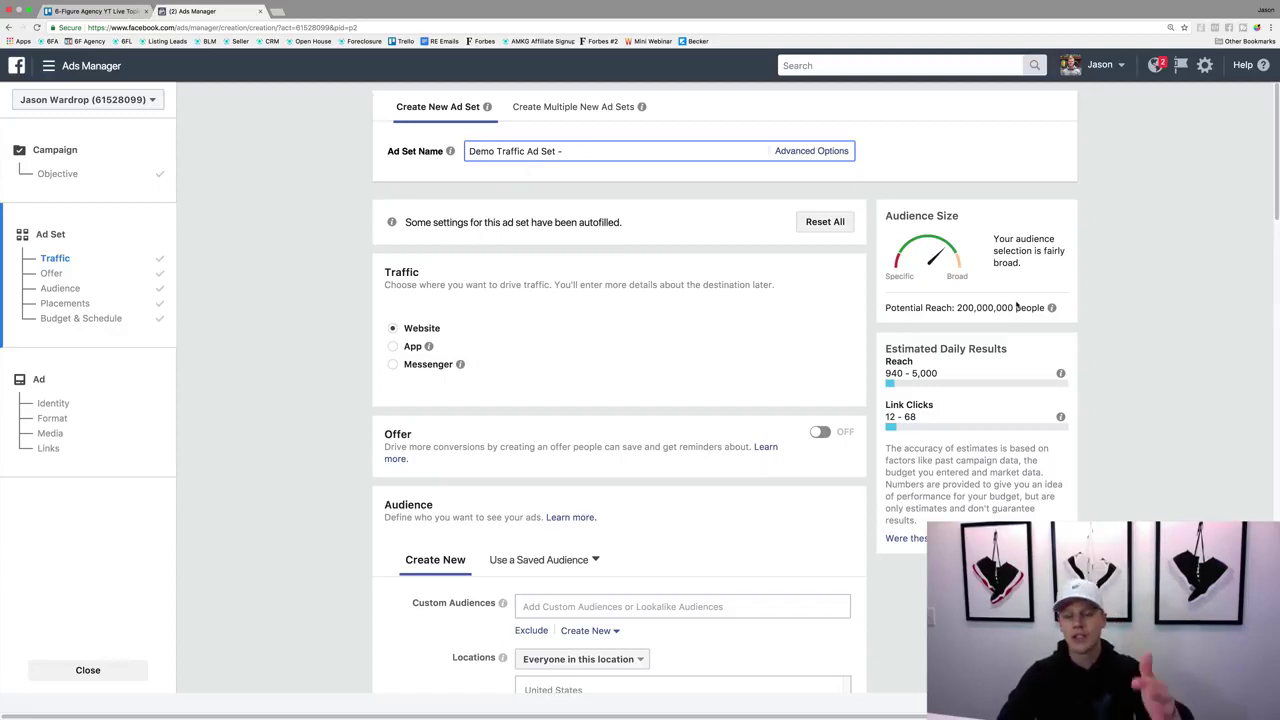
double_click(975, 308)
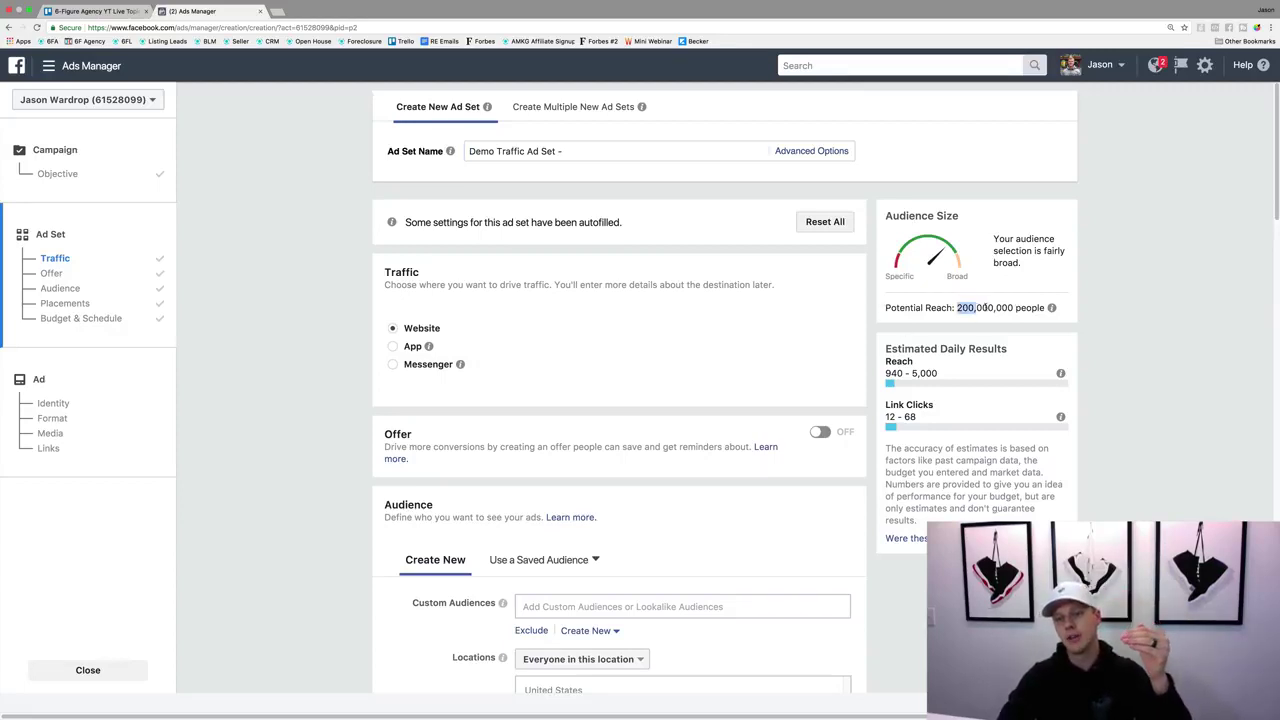
triple_click(1012, 307)
click(1013, 305)
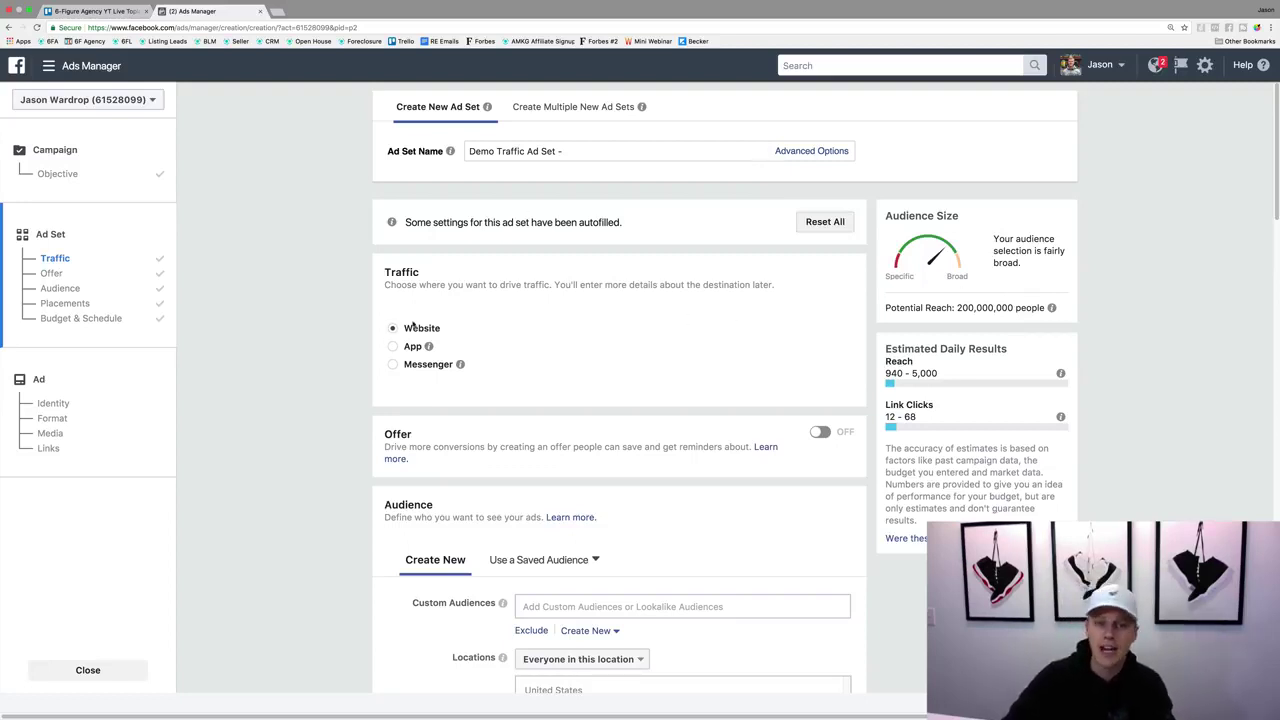
Step: Replace United States with the city of Orlando, Florida as the audience's included location
scroll(415, 340, down, 3)
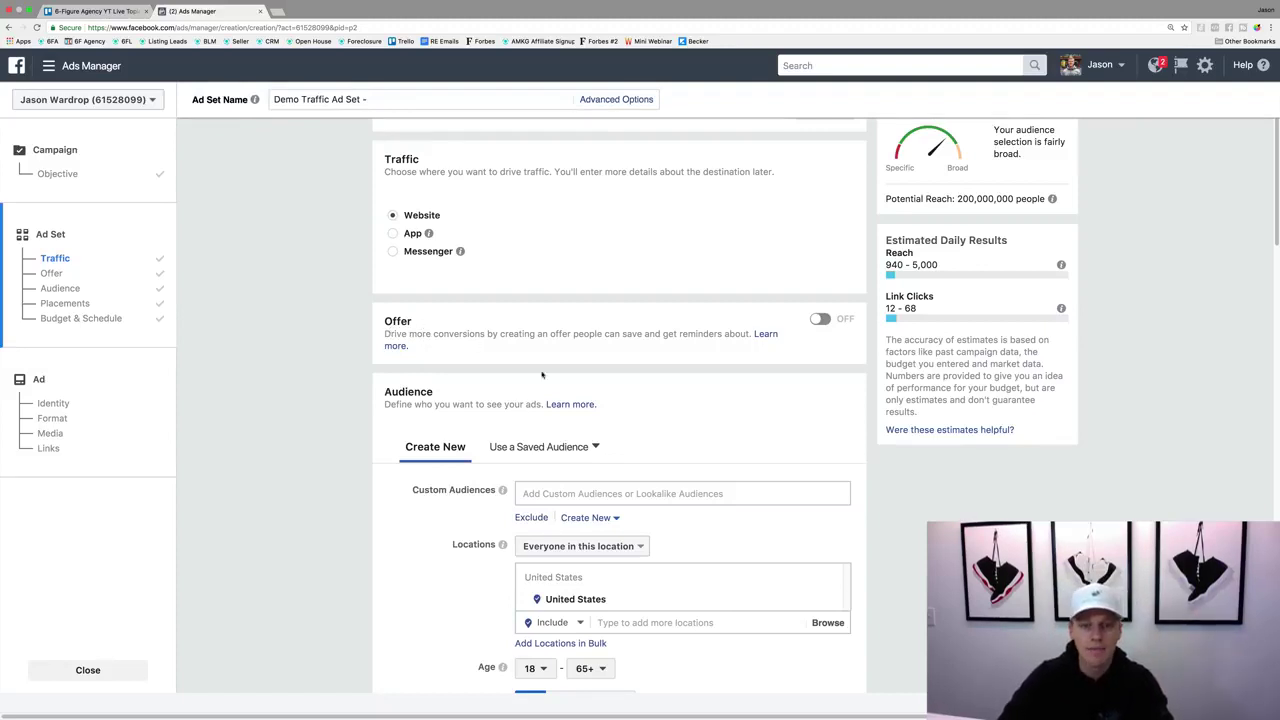
scroll(435, 432, down, 3)
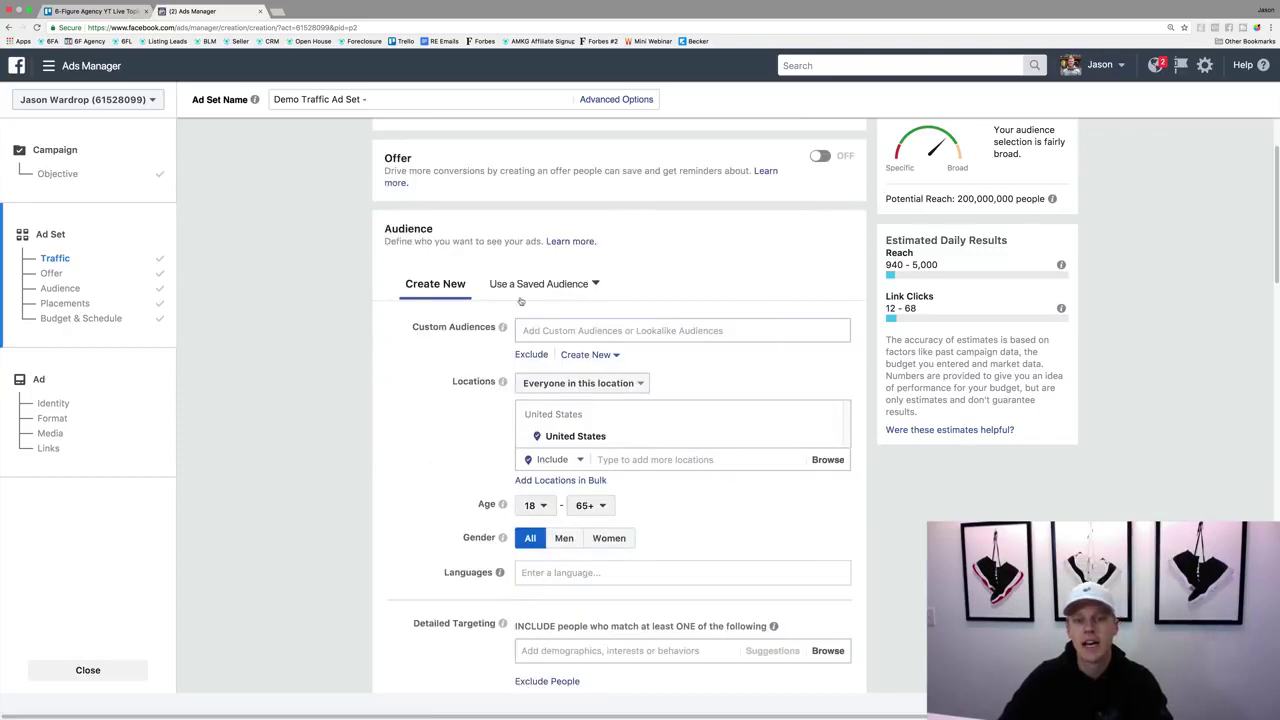
drag(397, 328, 500, 326)
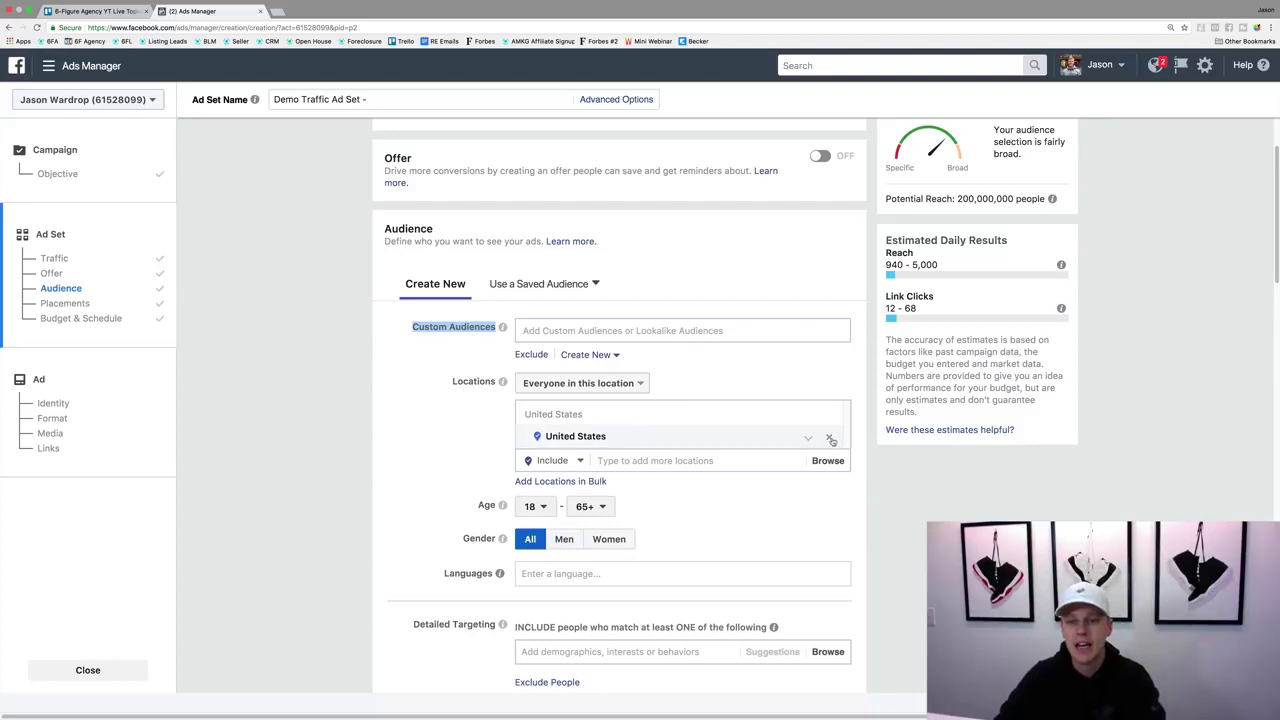
click(834, 441)
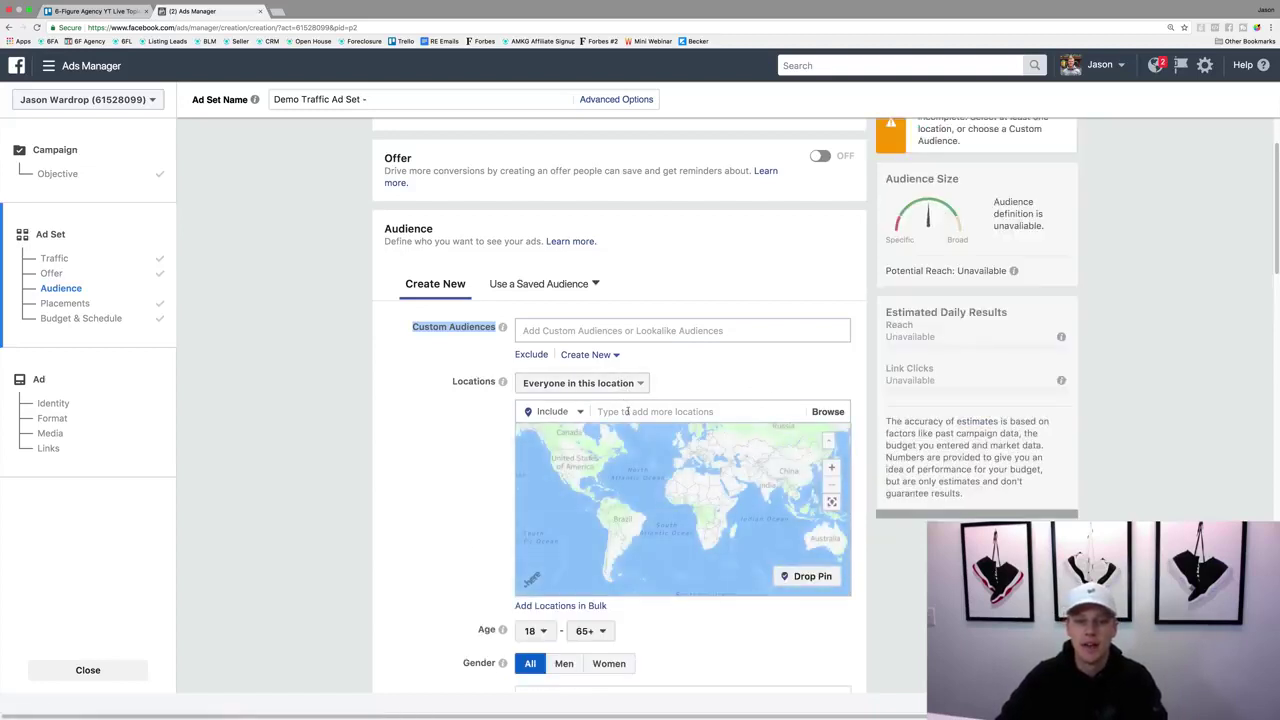
click(627, 411)
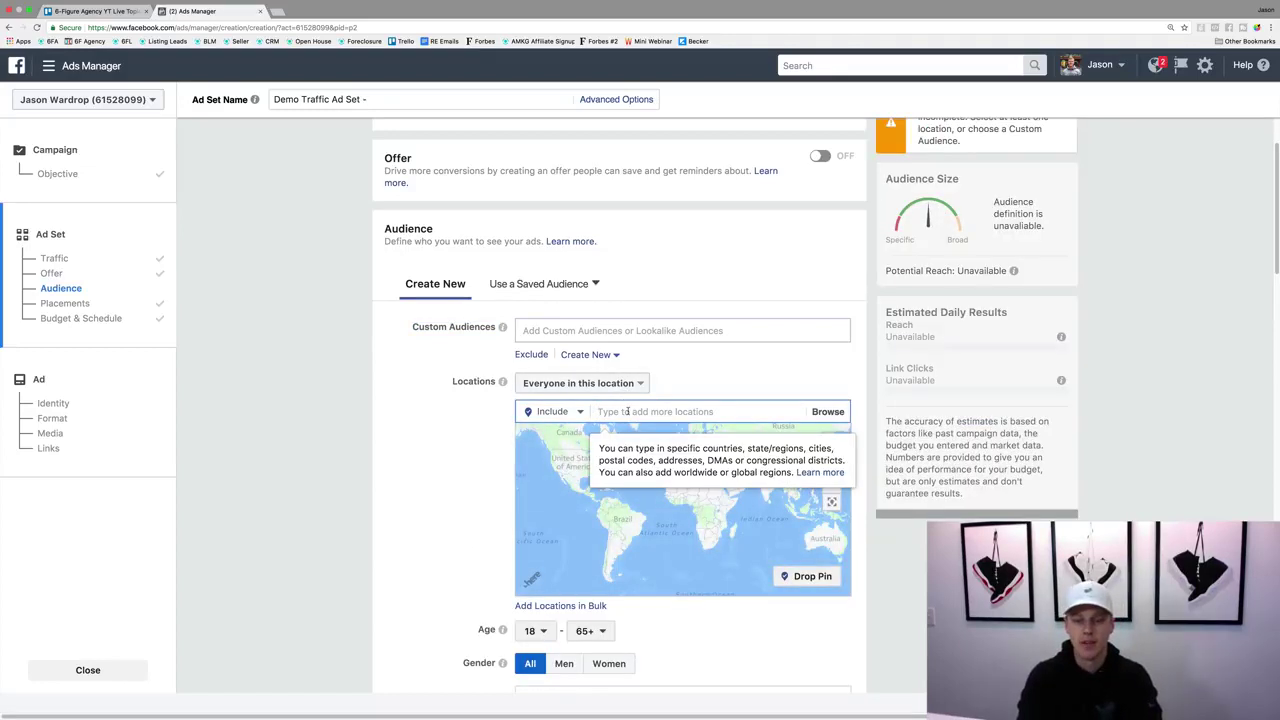
text(Orlando)
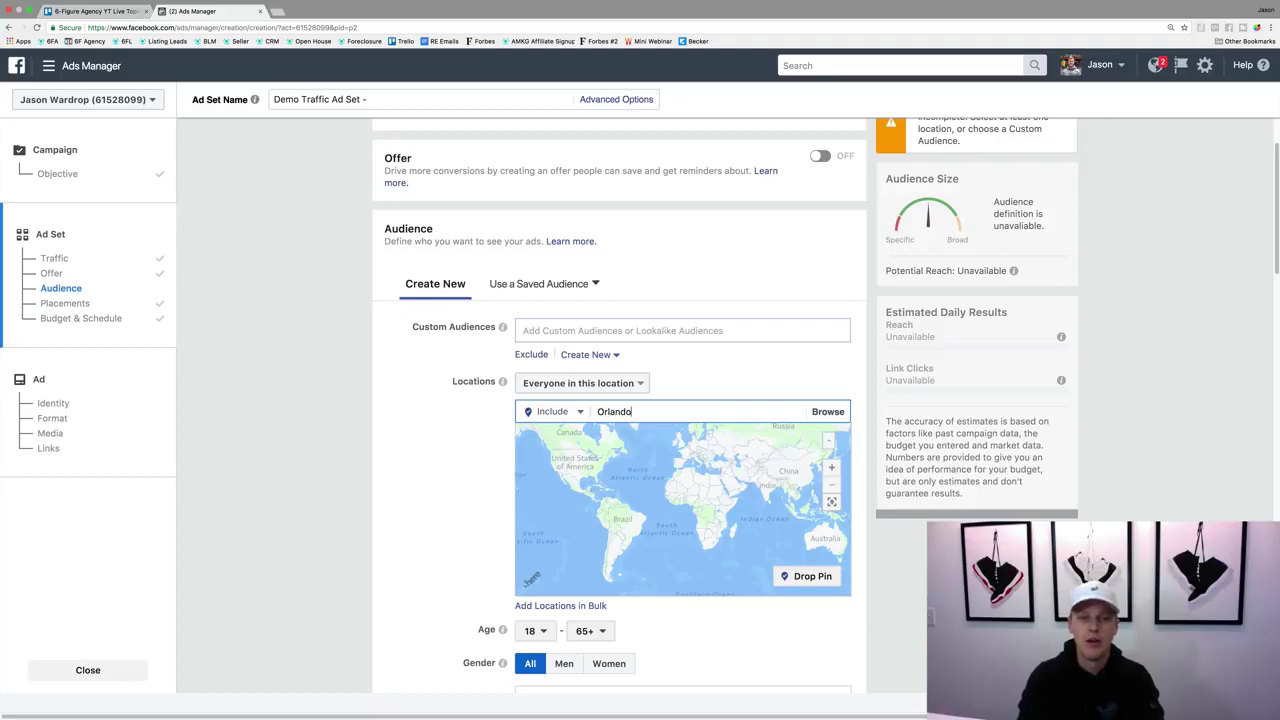
text( Florida)
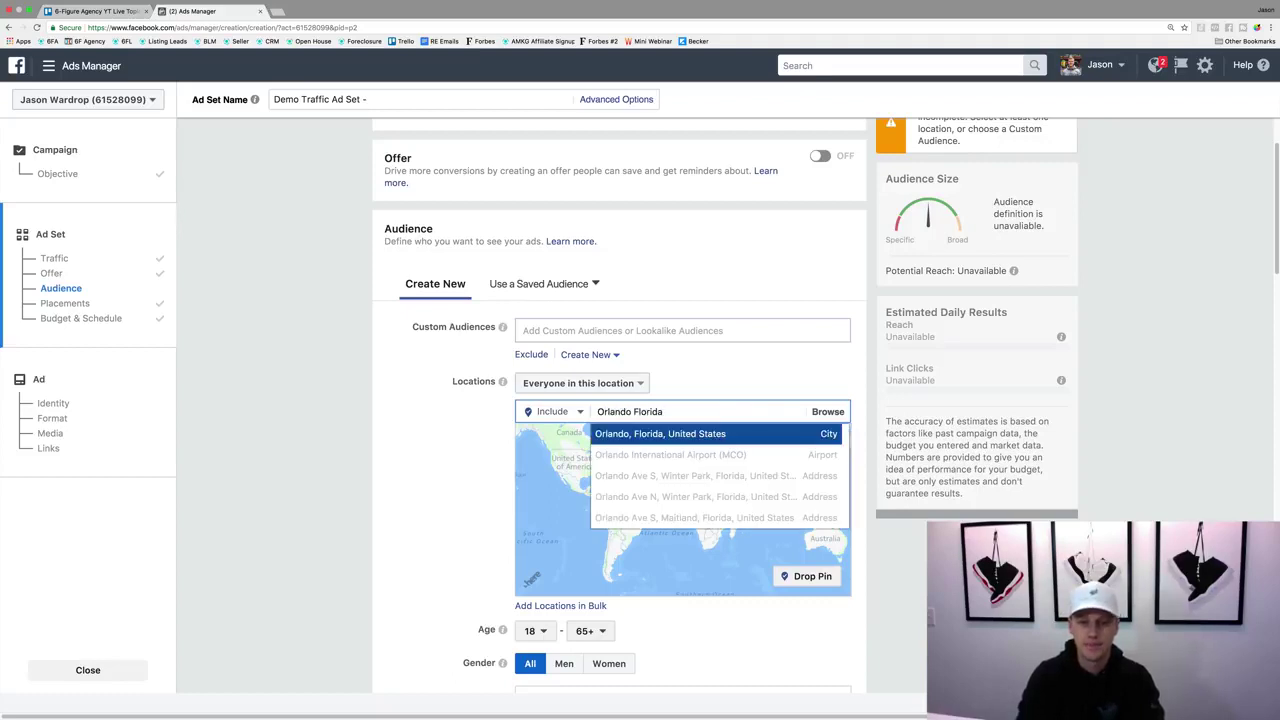
key(Return)
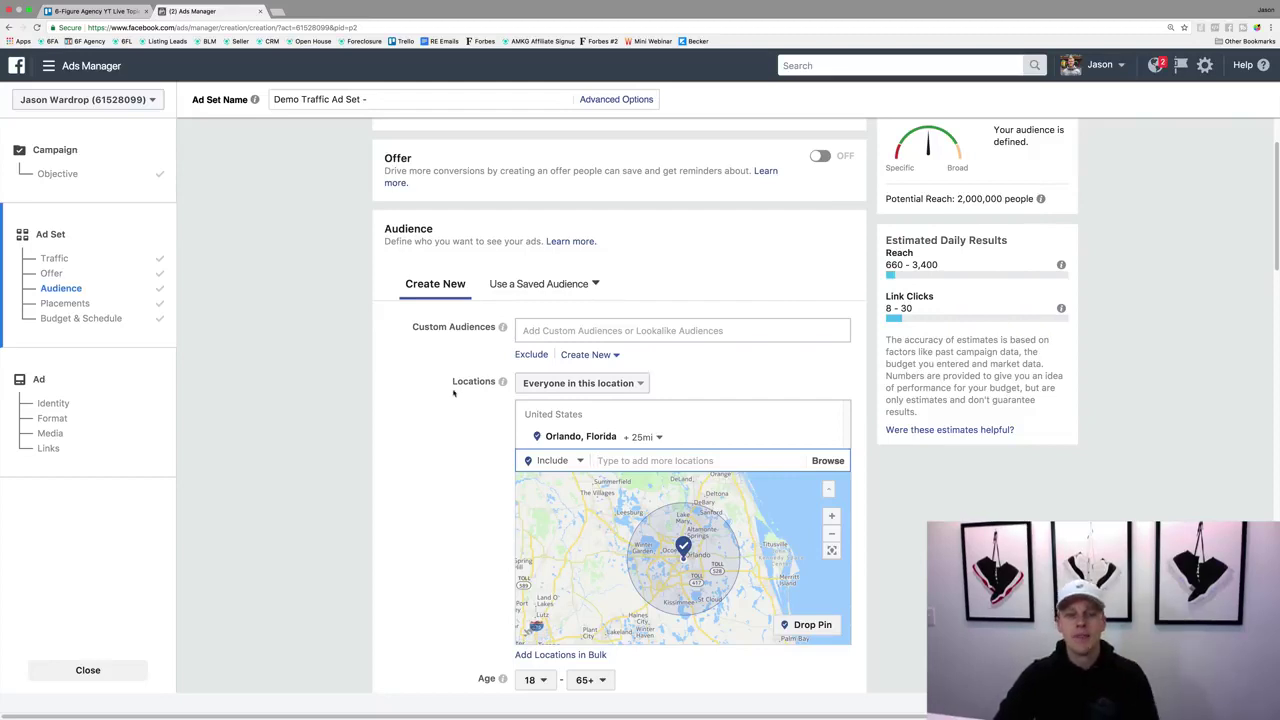
Step: Restrict the audience's location targeting to people who live in this location
click(590, 386)
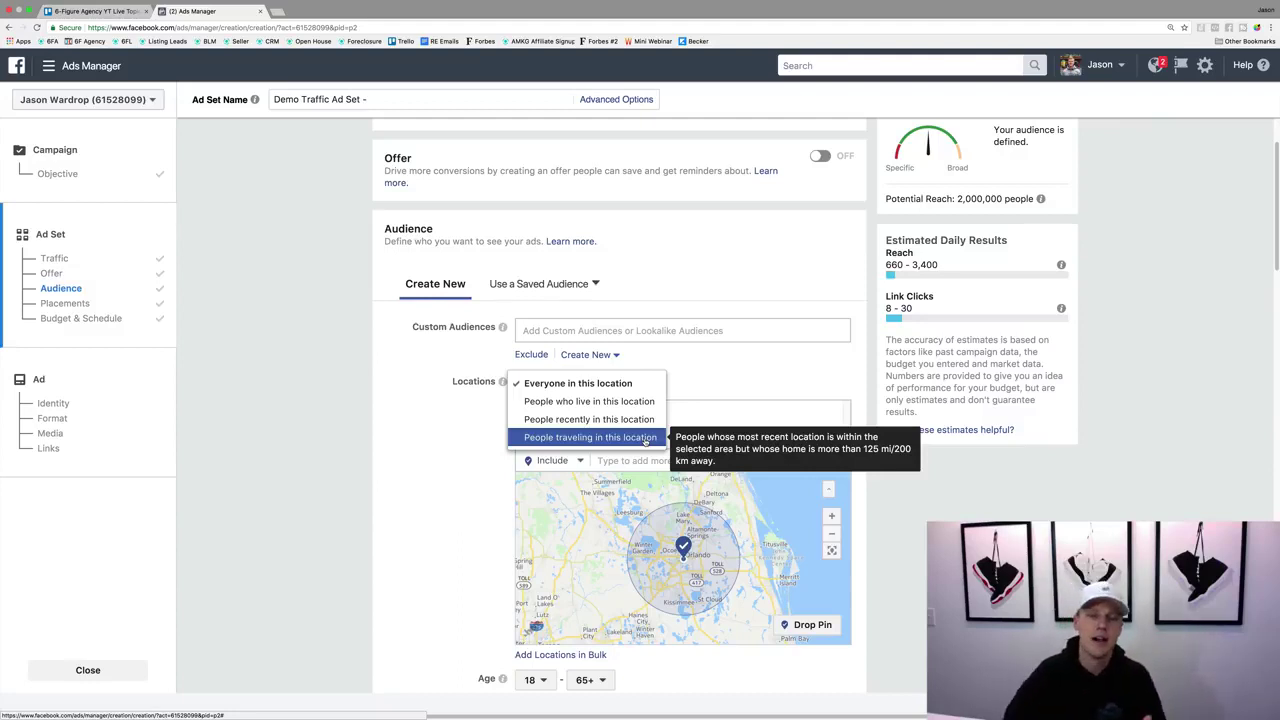
click(640, 402)
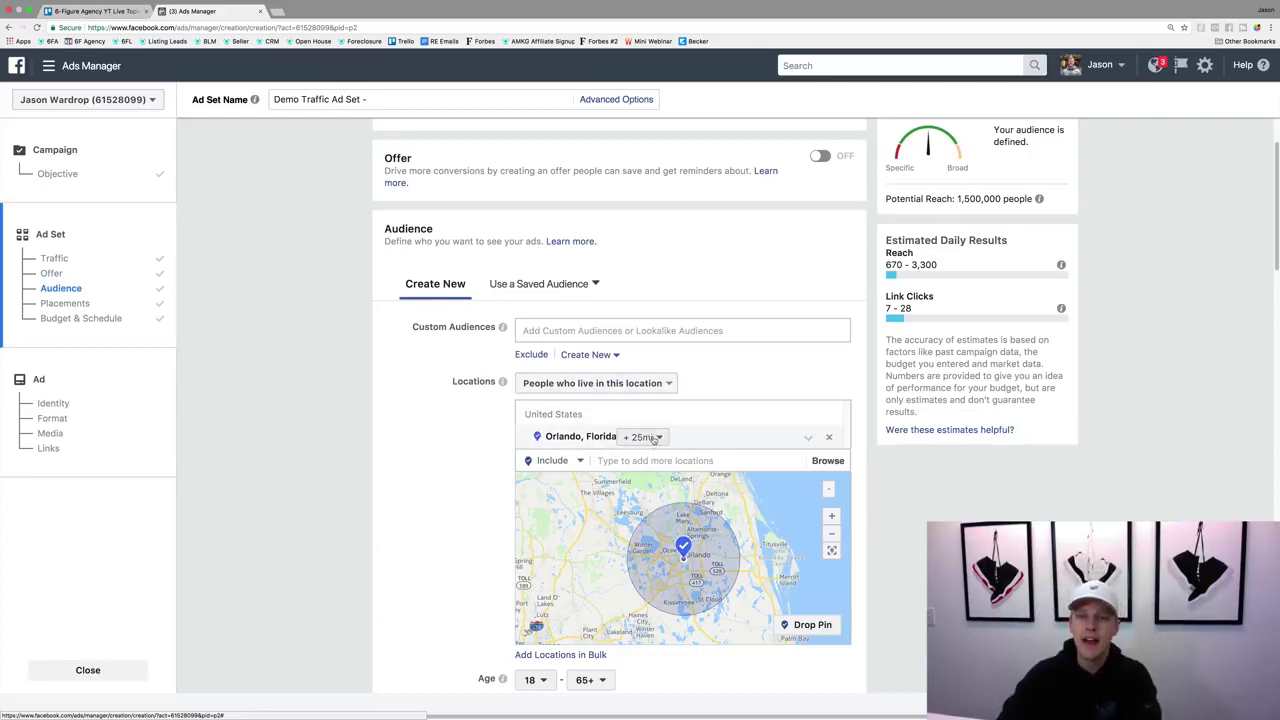
drag(958, 198, 1006, 198)
click(1004, 198)
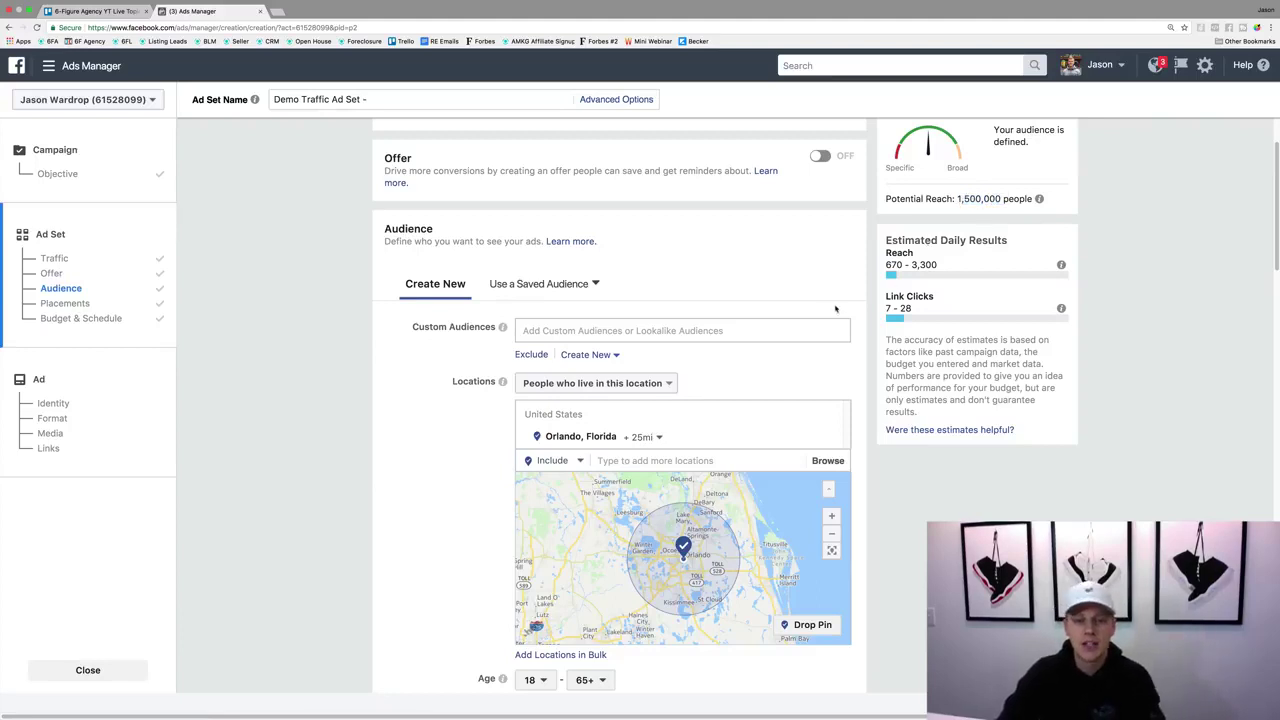
click(648, 437)
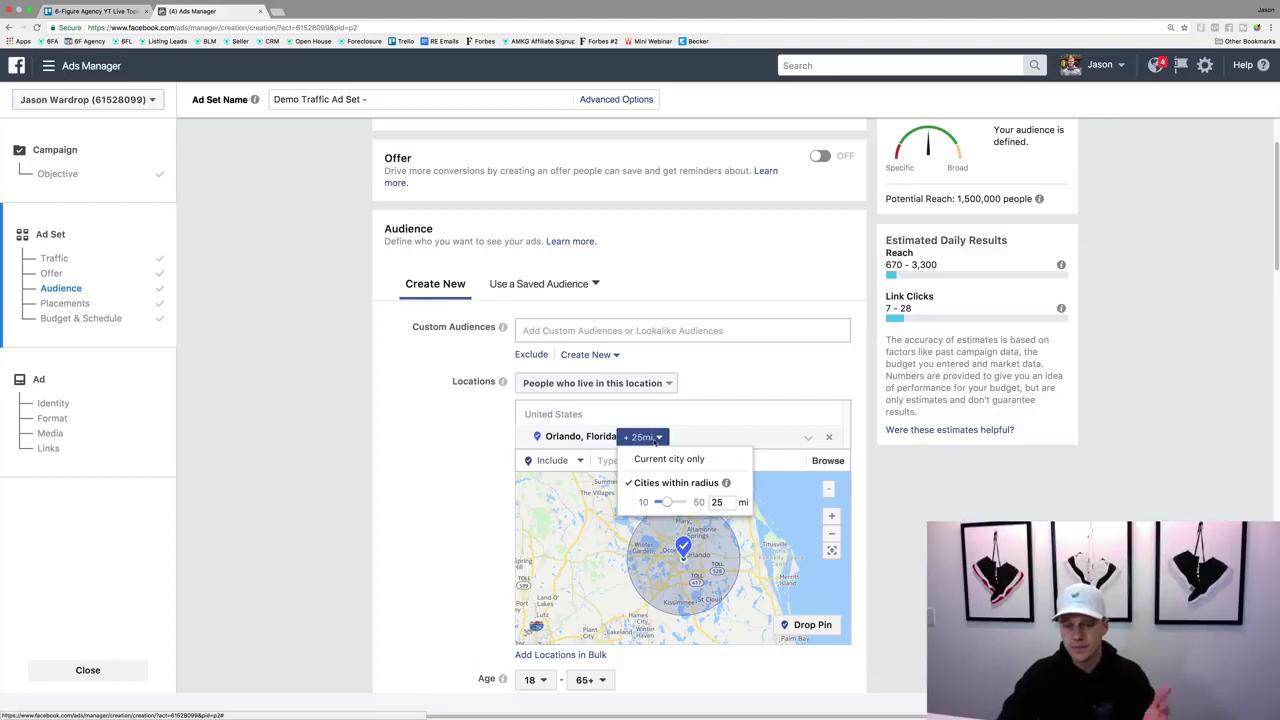
click(672, 460)
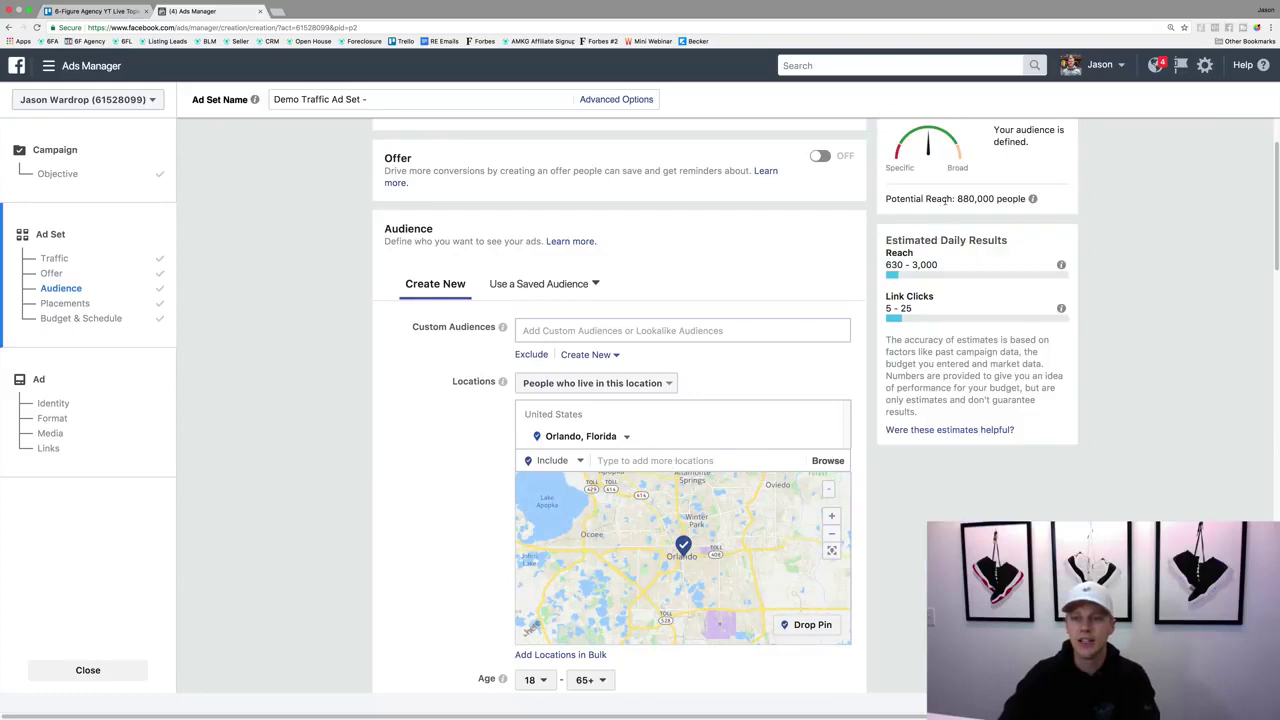
click(626, 436)
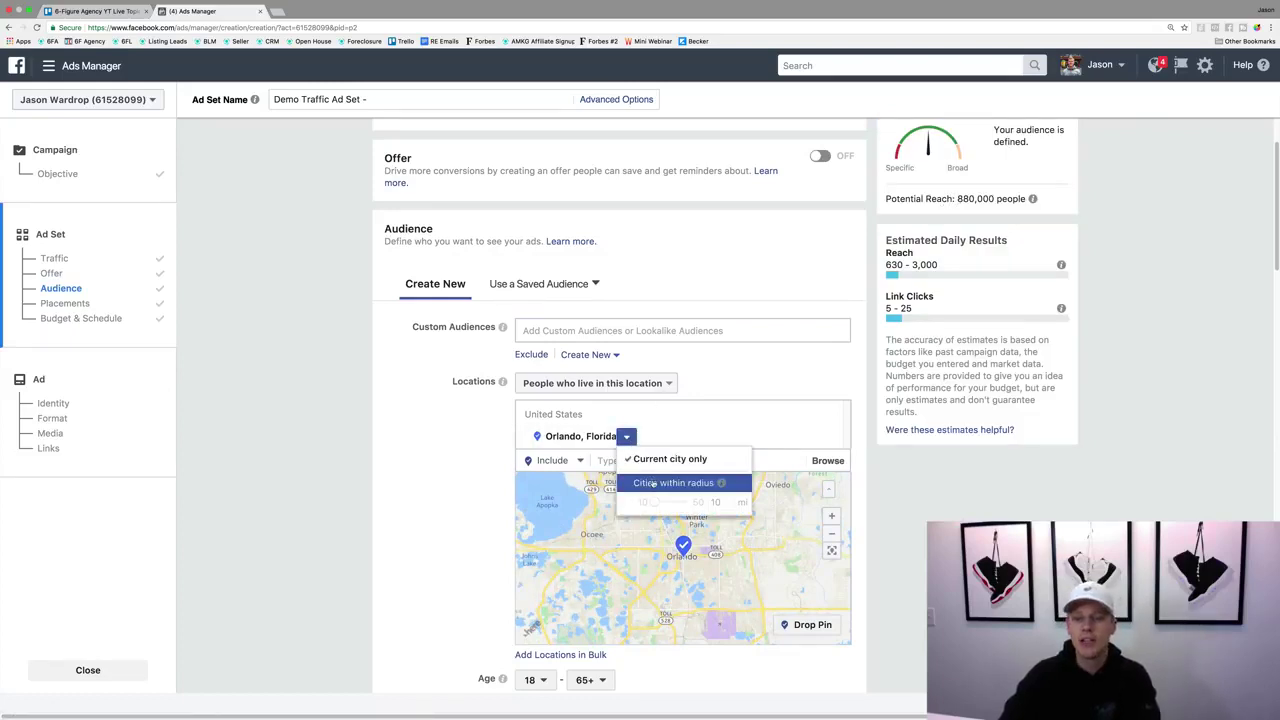
click(652, 483)
Step: Set the targeting radius around Orlando, Florida to 10 mi
click(659, 437)
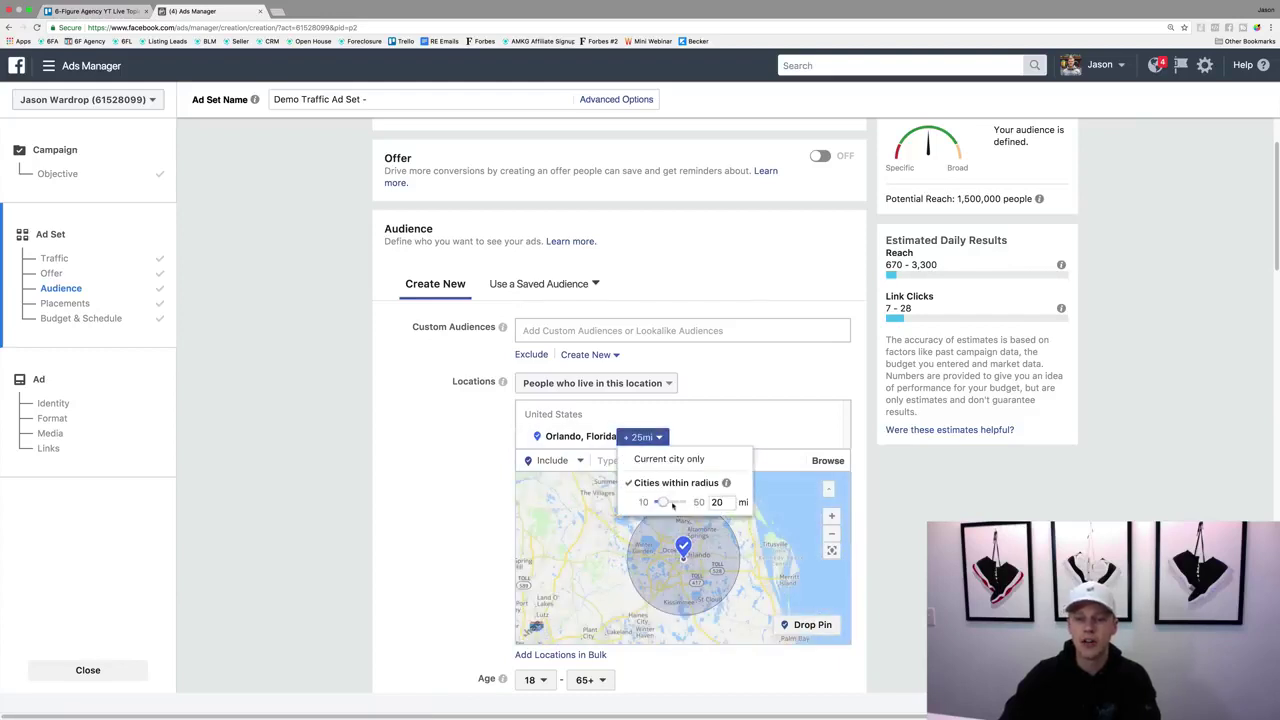
drag(672, 505, 644, 503)
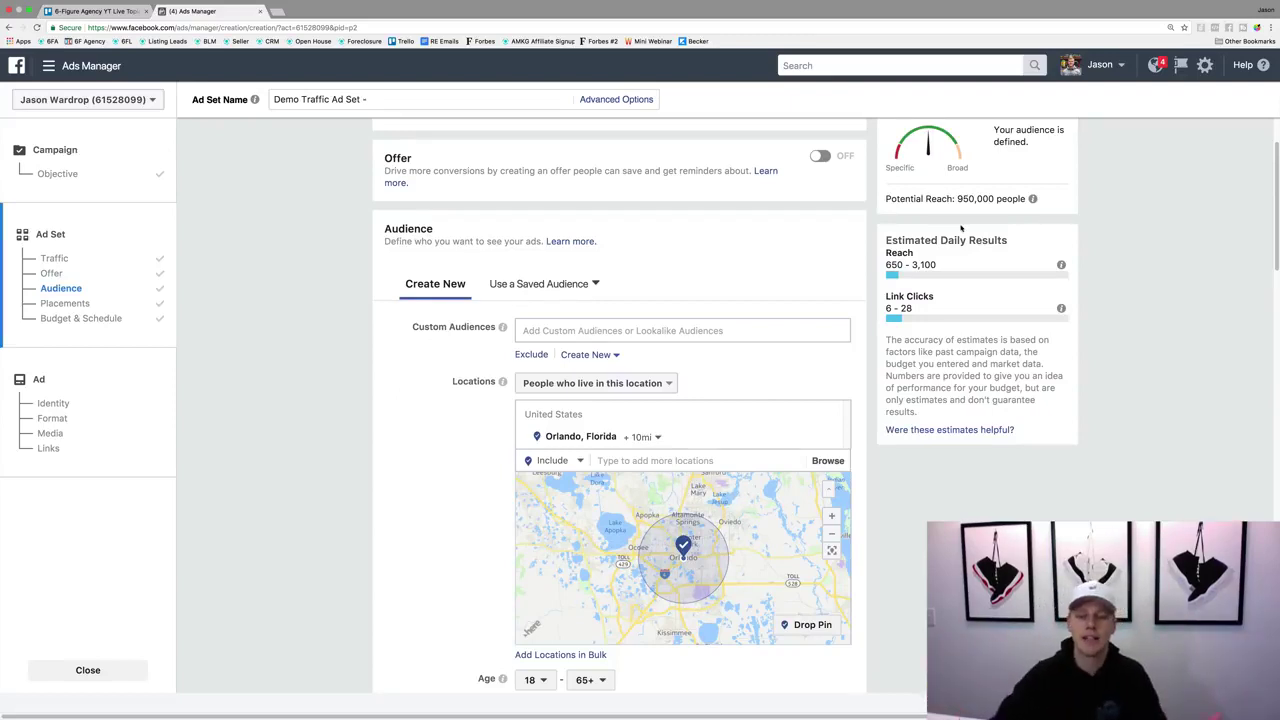
Step: Set the audience's minimum age to 26
scroll(438, 391, down, 3)
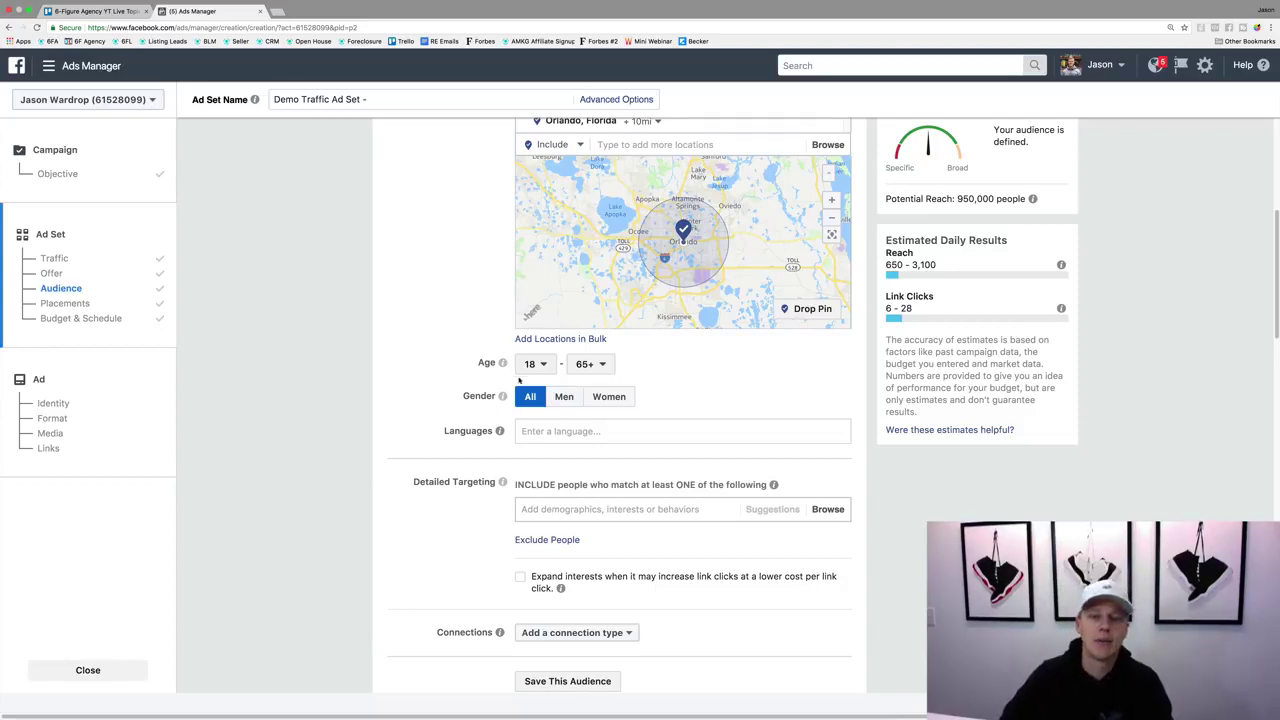
click(531, 364)
scroll(537, 497, down, 3)
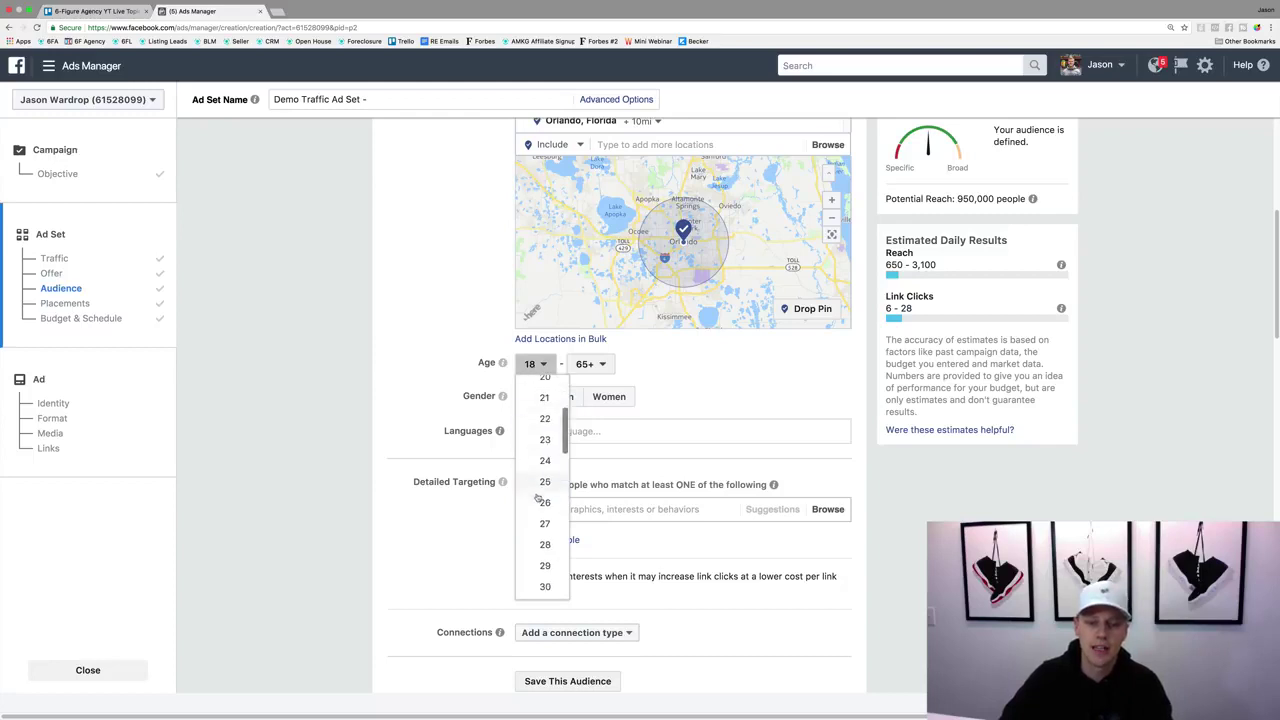
click(541, 503)
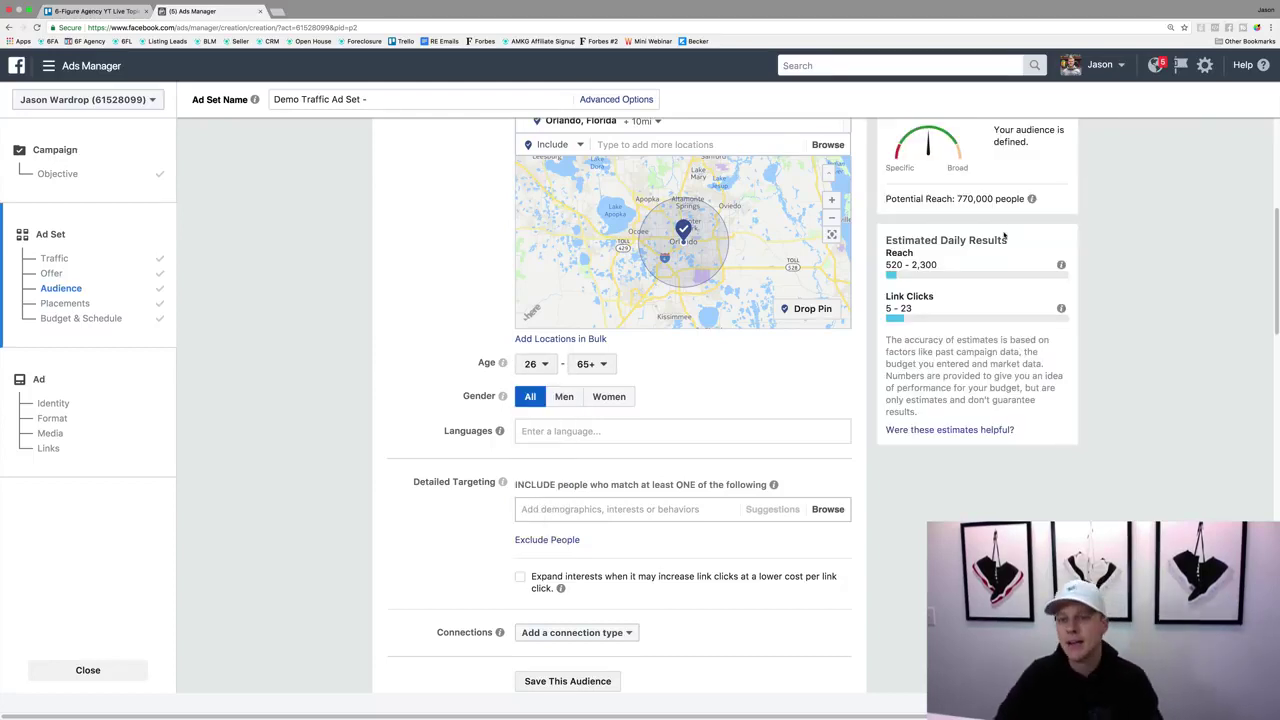
drag(957, 198, 977, 198)
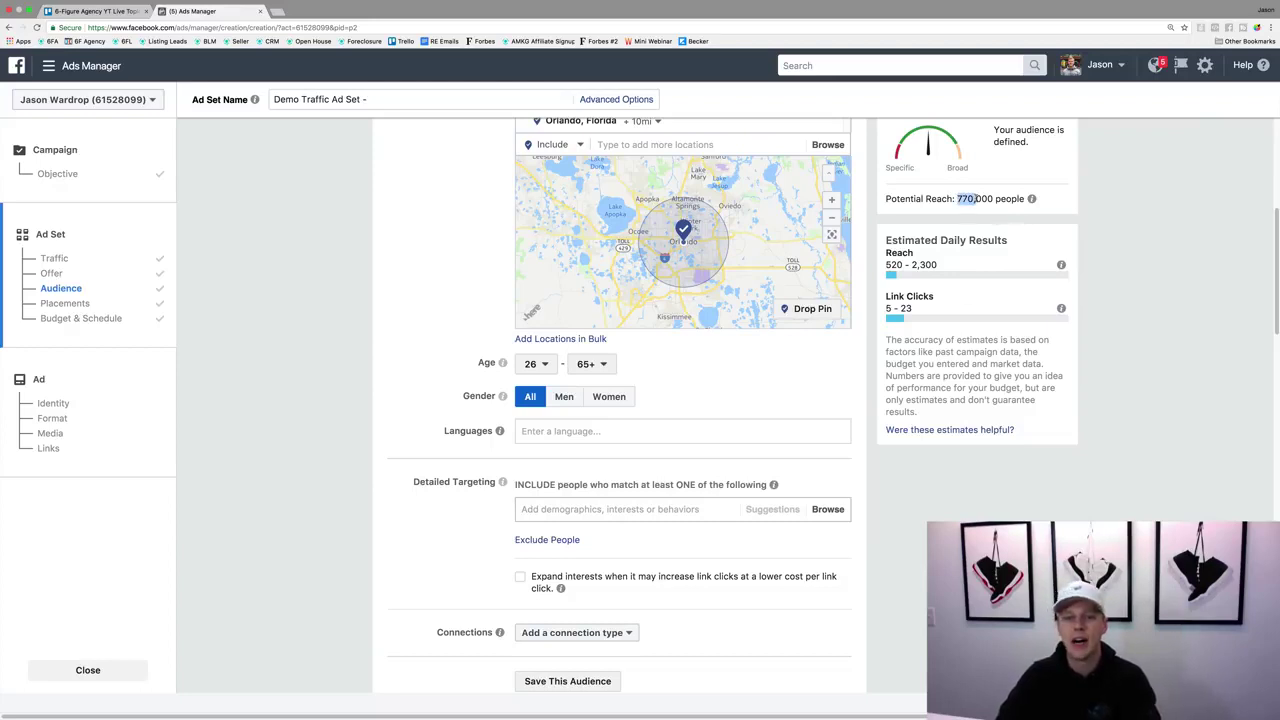
Step: Add English (All) as the audience's language and remove it again
click(975, 198)
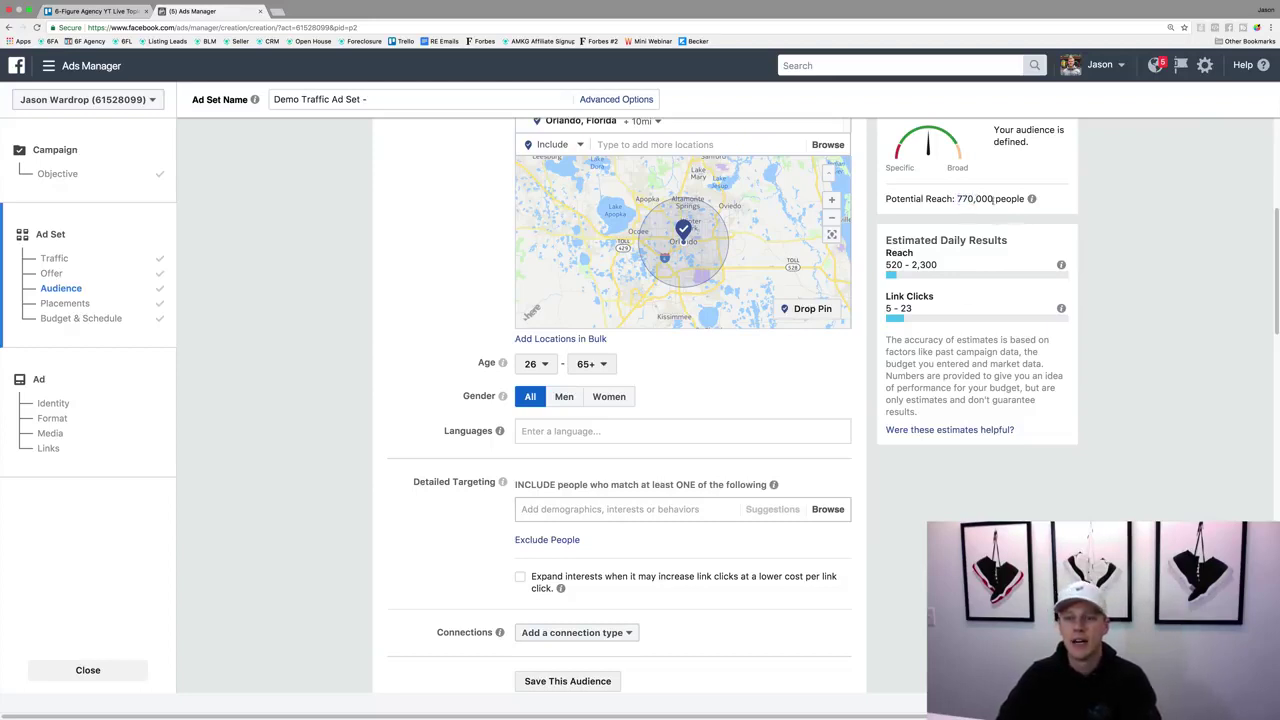
click(565, 430)
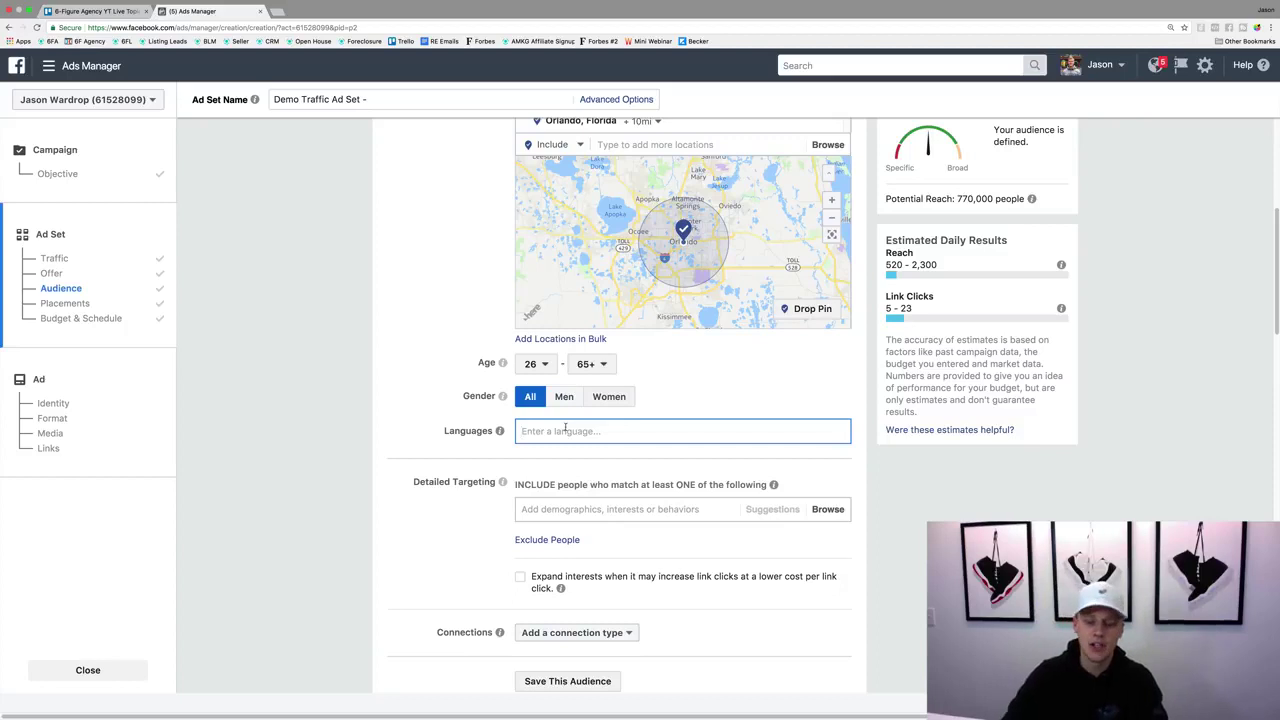
text(eng)
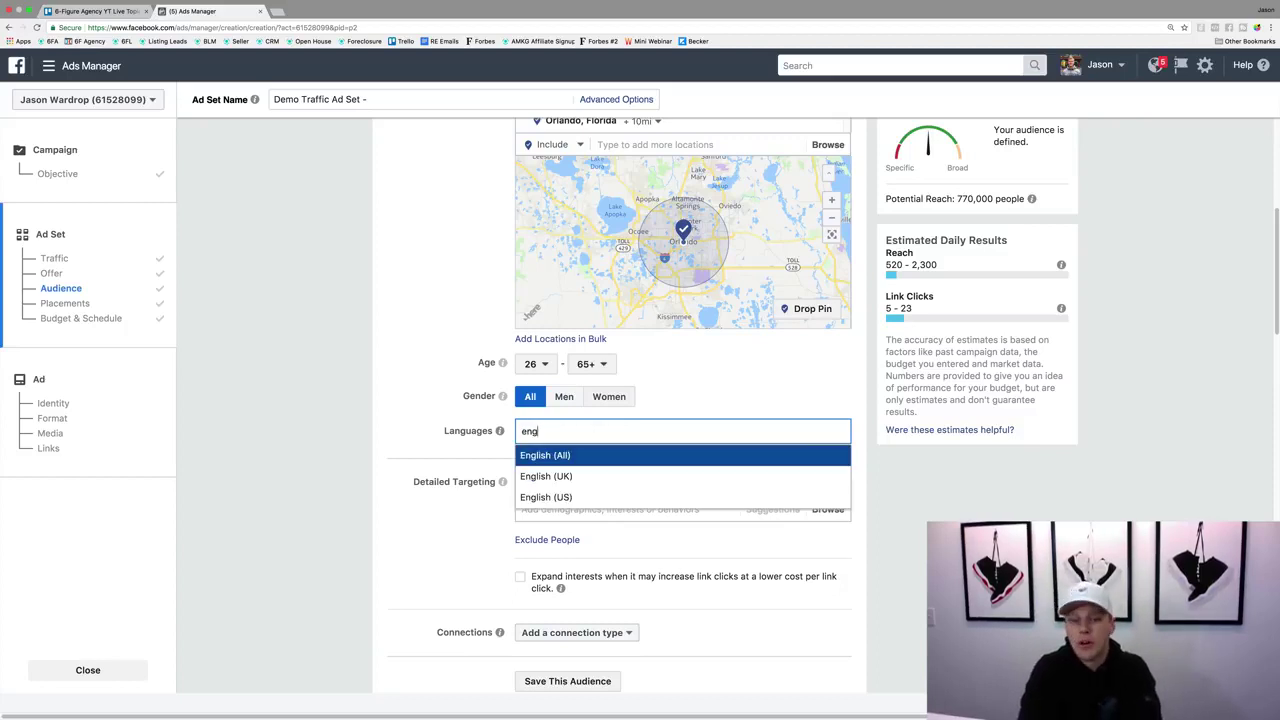
key(Return)
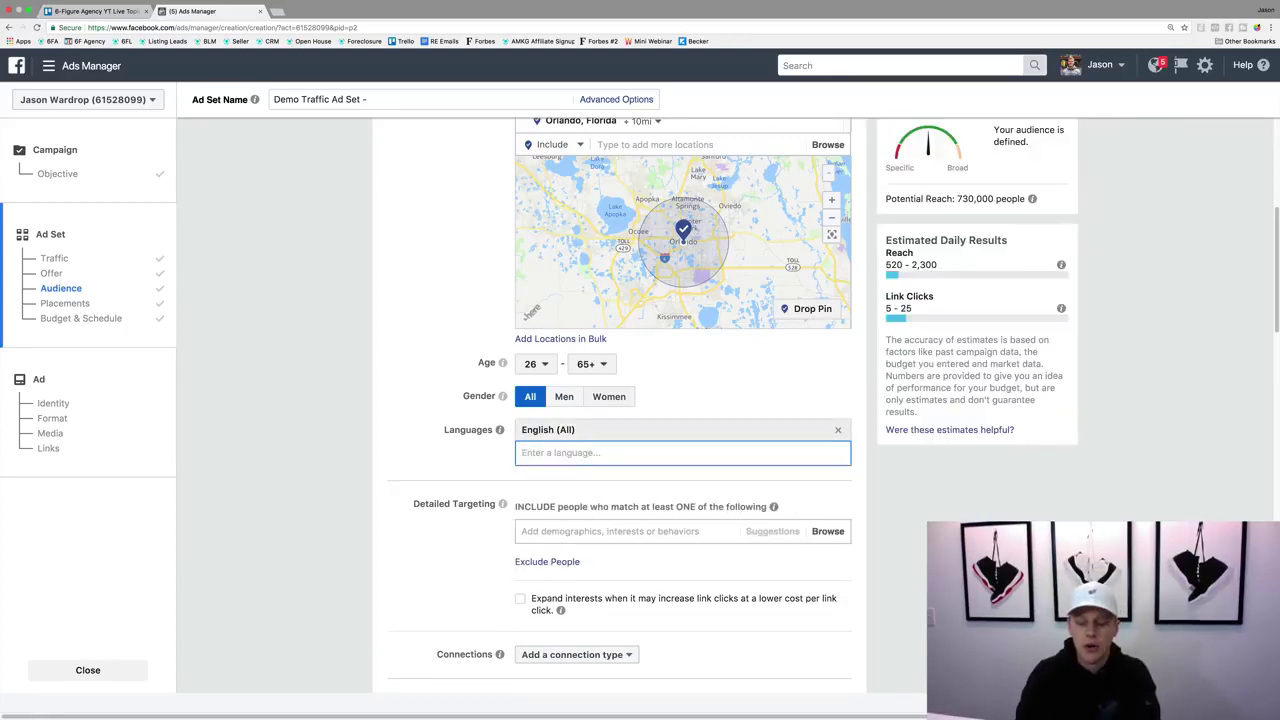
click(838, 429)
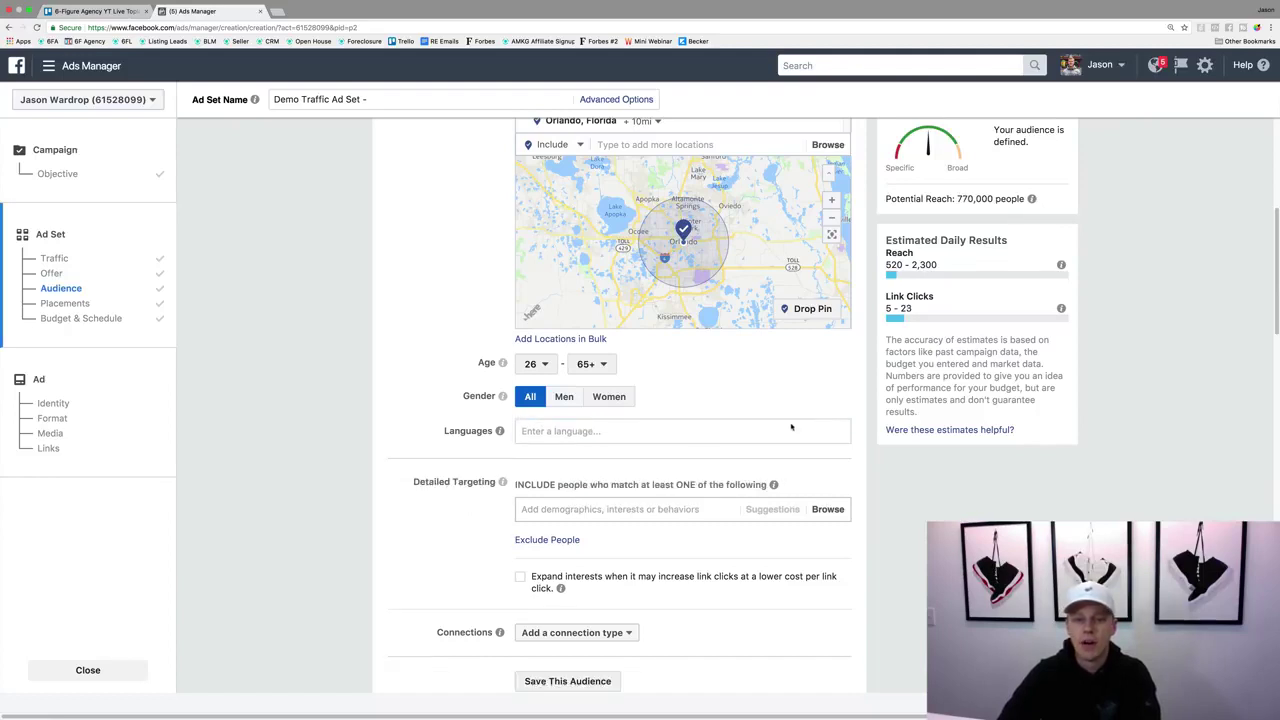
Step: Try Spanish (All) as the audience's language, compare the potential reach, and remove the language again
click(648, 432)
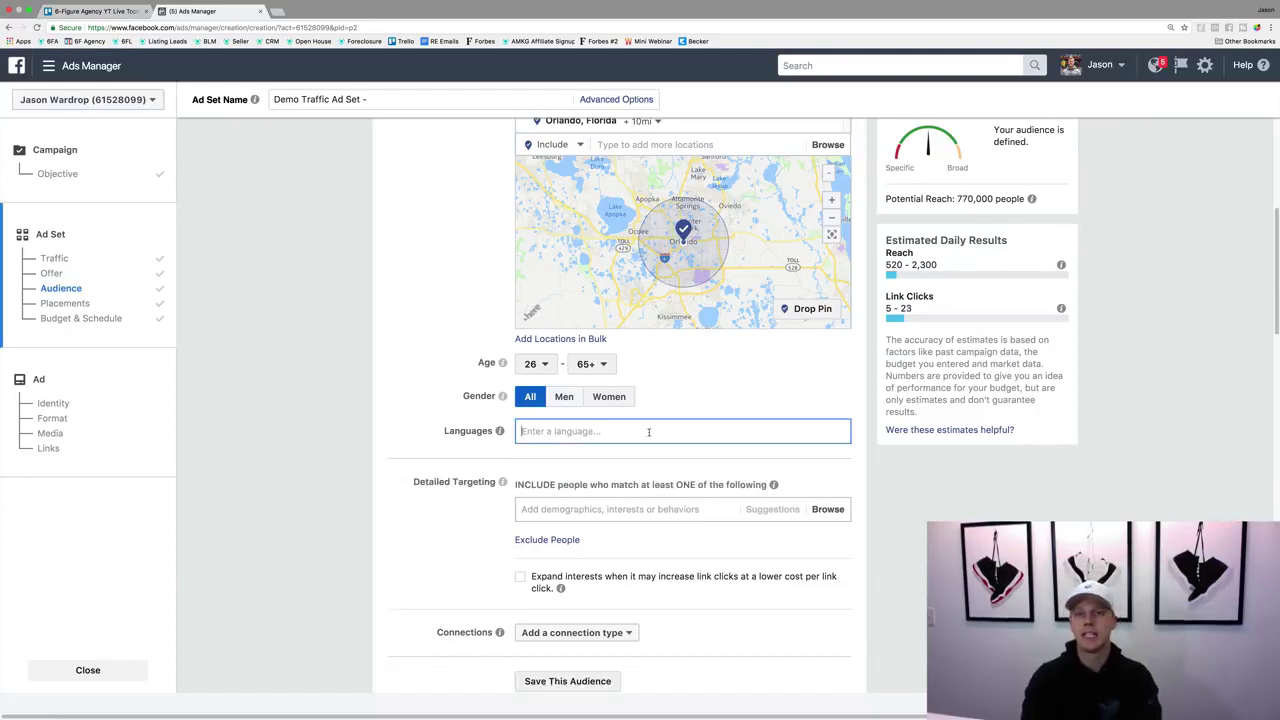
text(spani)
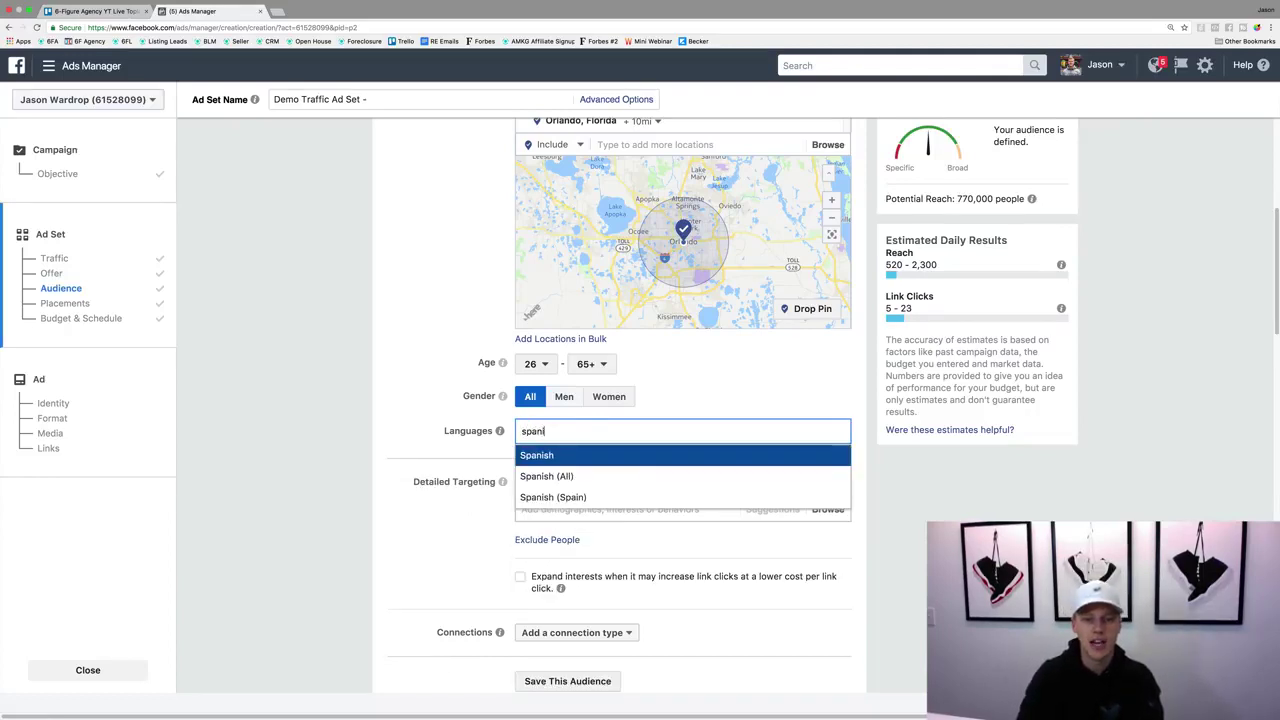
key(Down)
key(Return)
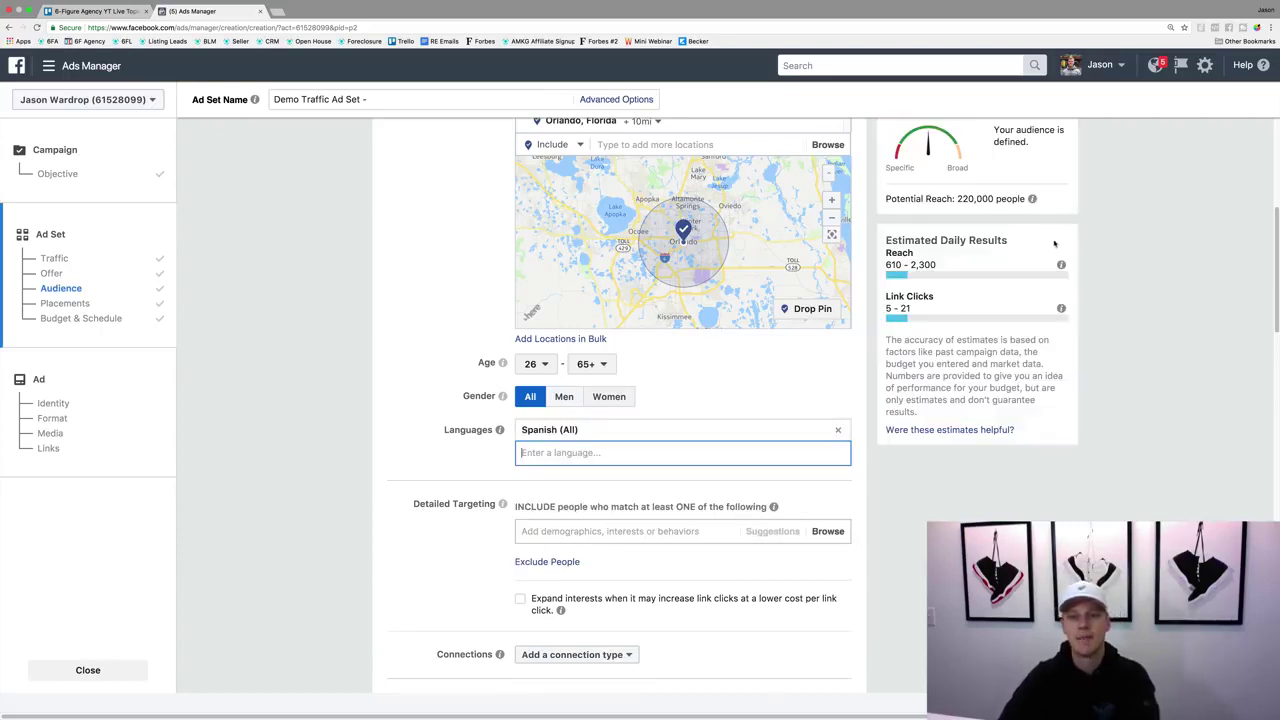
drag(957, 198, 976, 198)
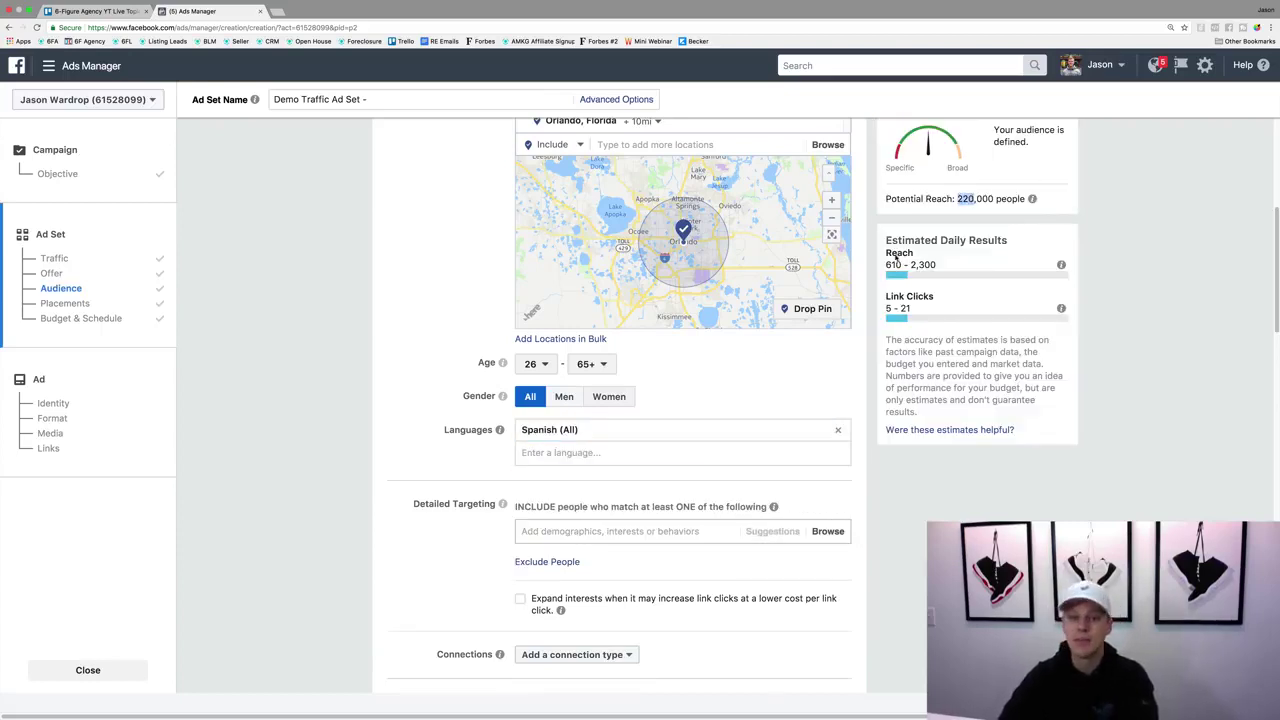
click(838, 432)
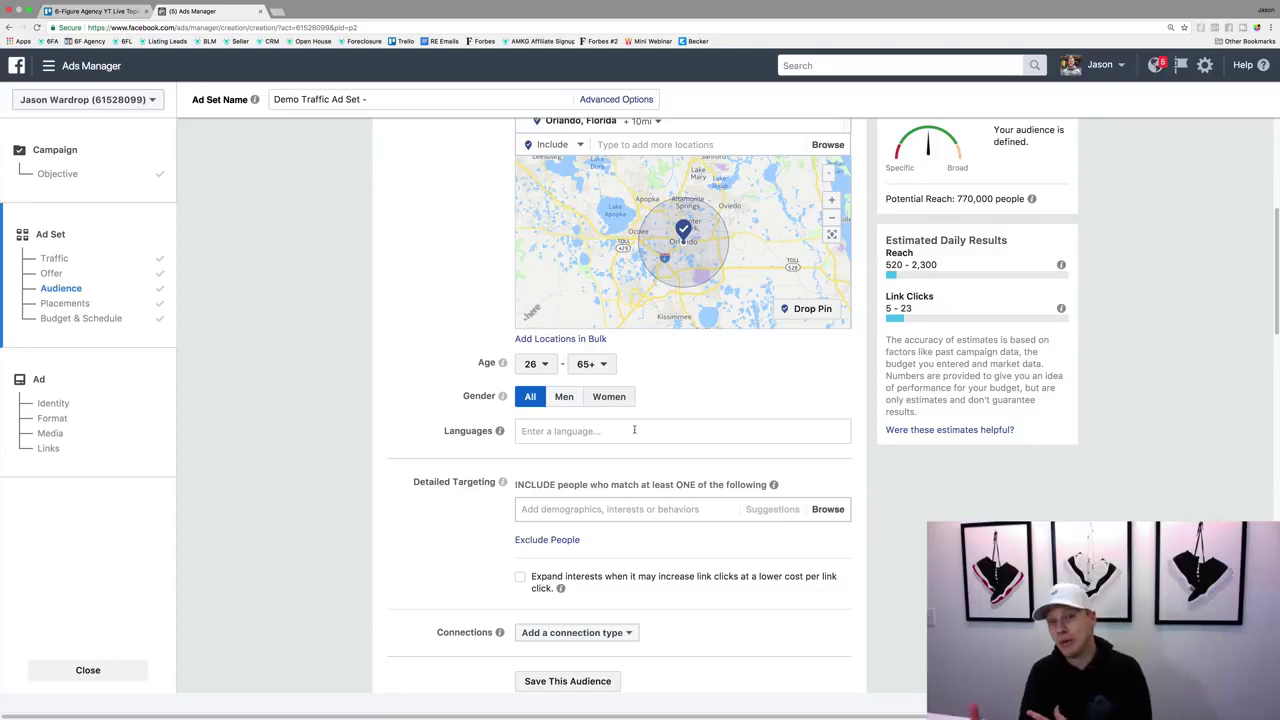
Step: Set the audience's language to English (All)
click(634, 430)
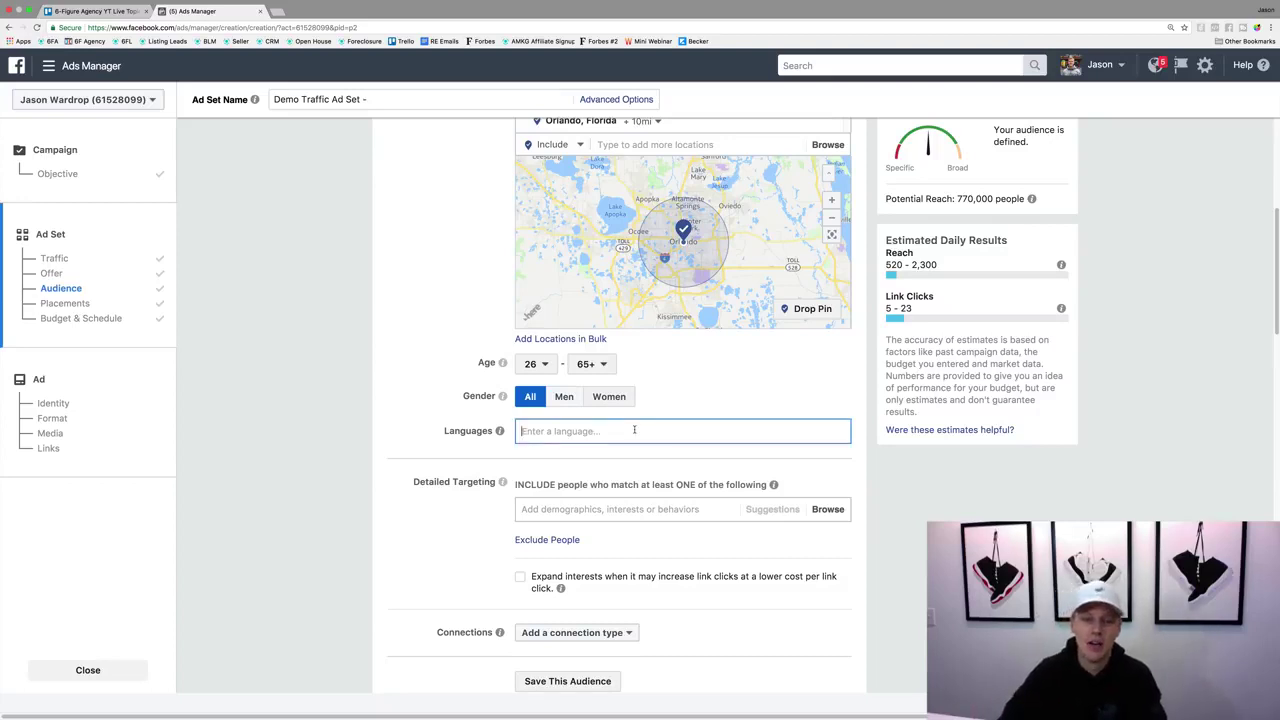
text(en)
key(Return)
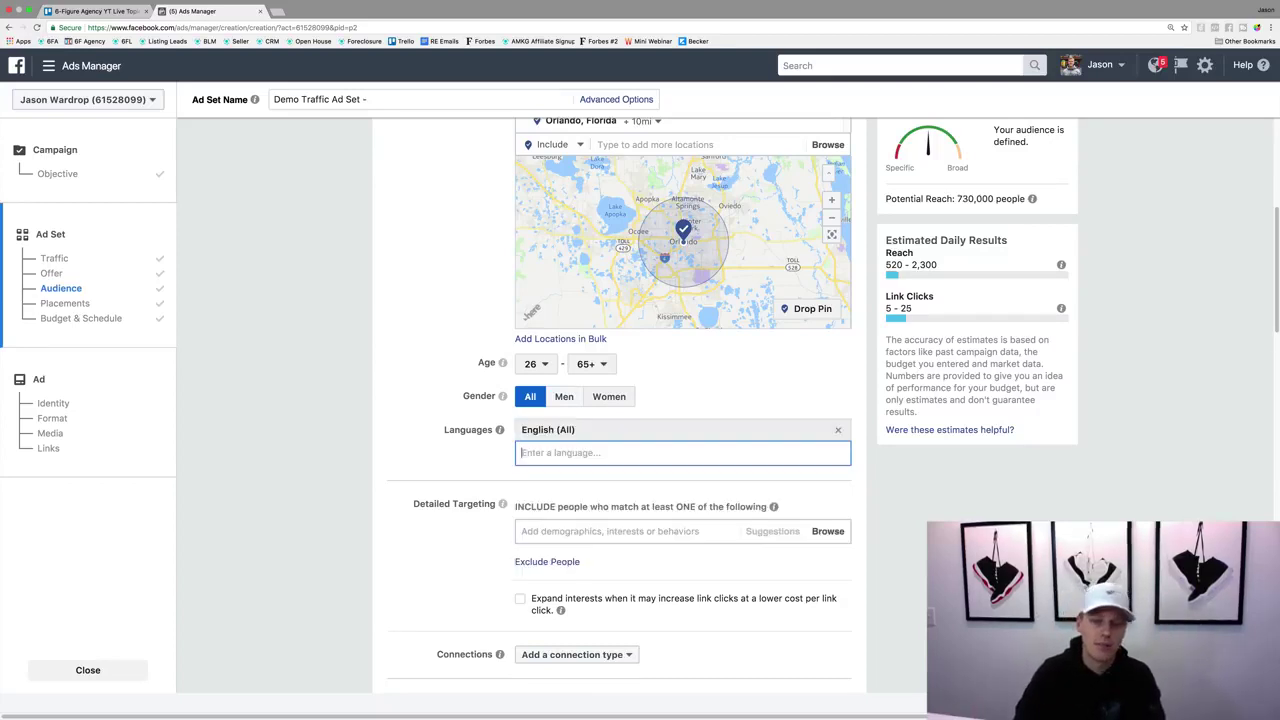
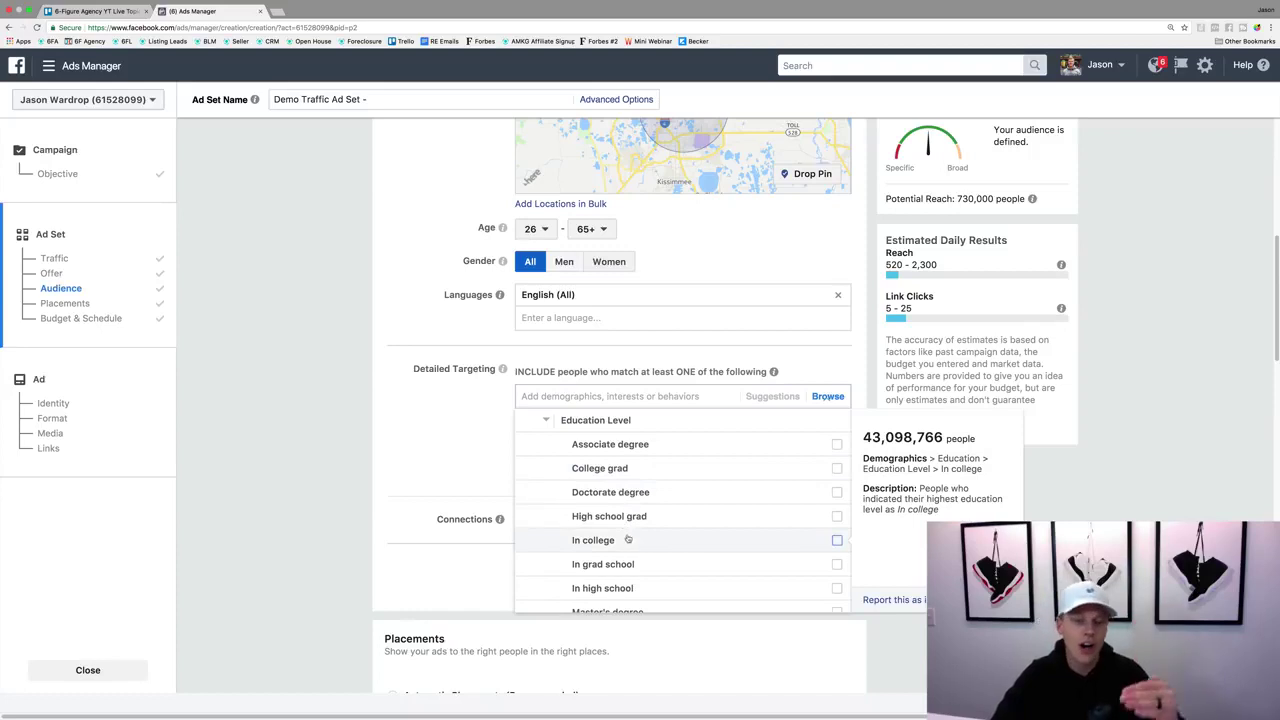
Step: Review the Education Level options and the other education categories in the detailed targeting demographics
scroll(628, 537, down, 3)
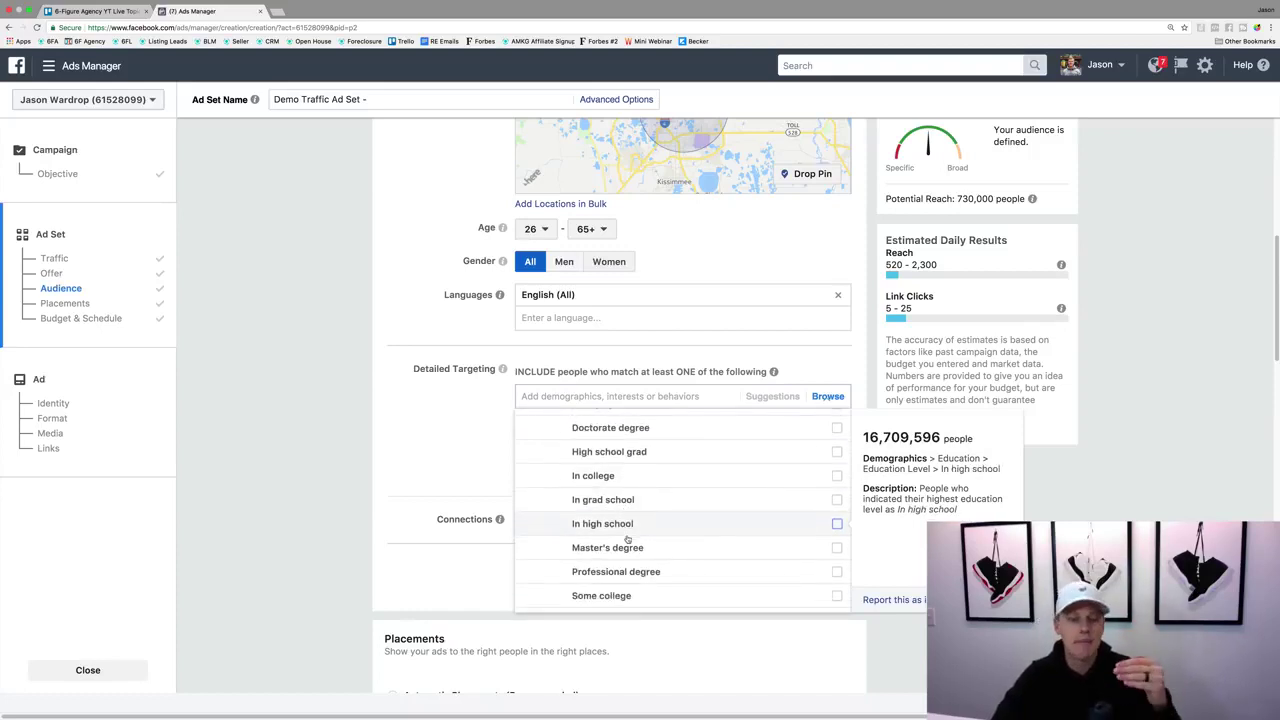
scroll(628, 540, down, 1)
scroll(628, 537, down, 3)
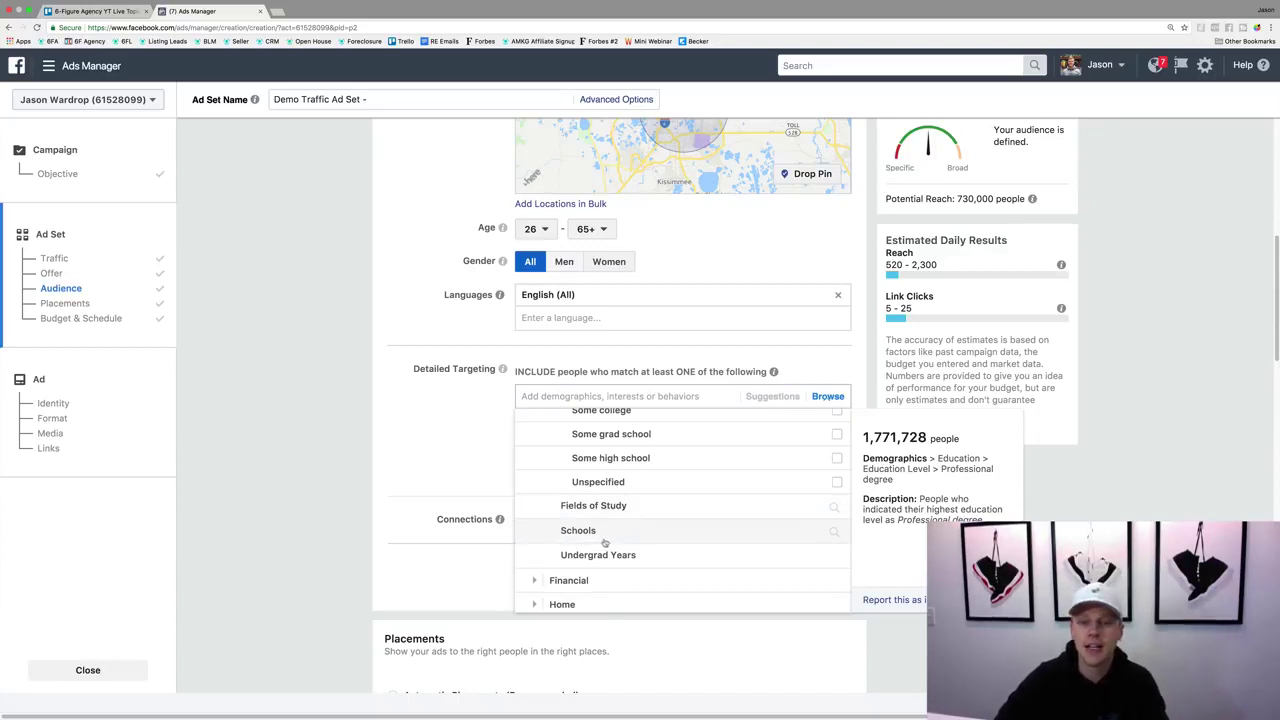
scroll(600, 544, down, 2)
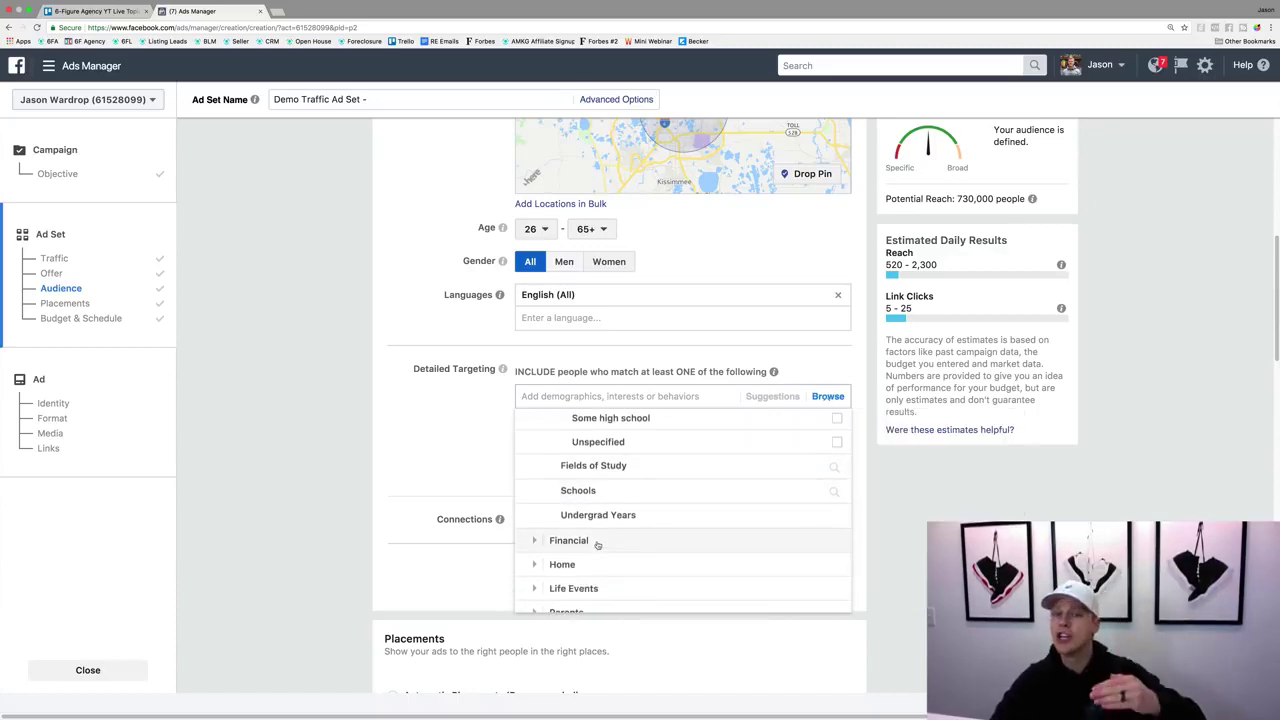
Step: Examine the Income and Net Worth brackets under the Financial demographics for detailed targeting
click(532, 543)
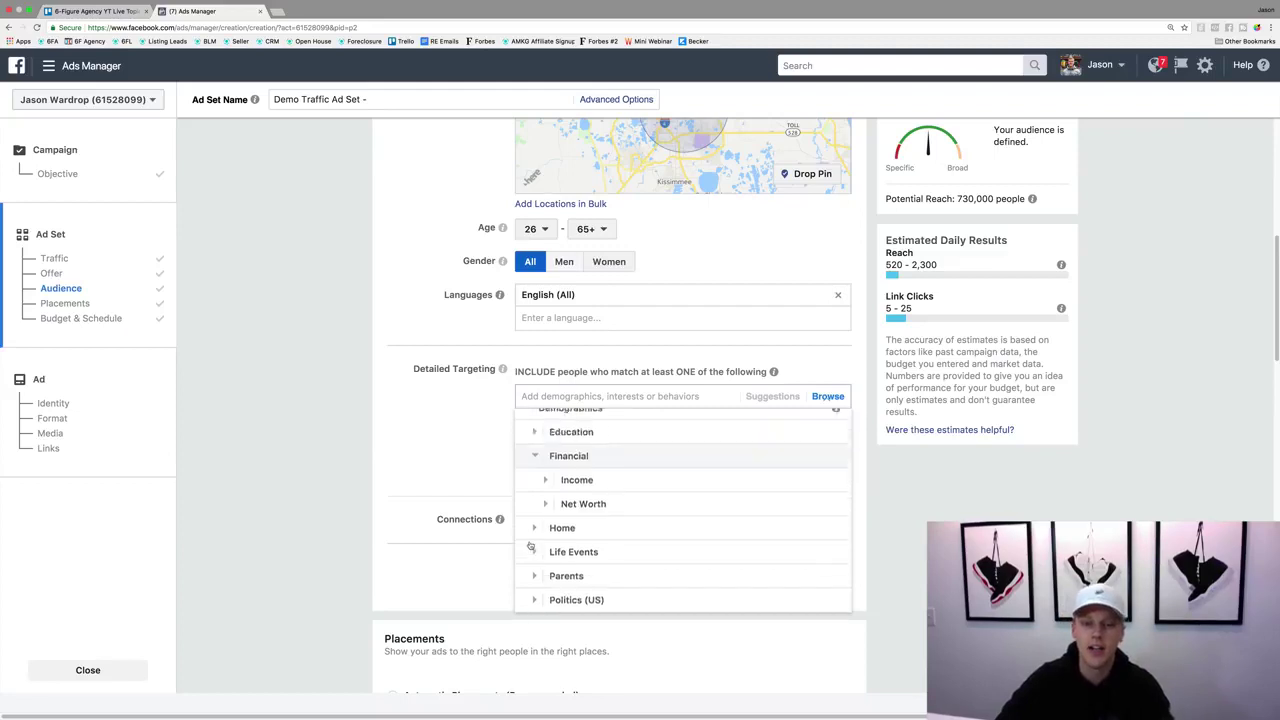
click(545, 444)
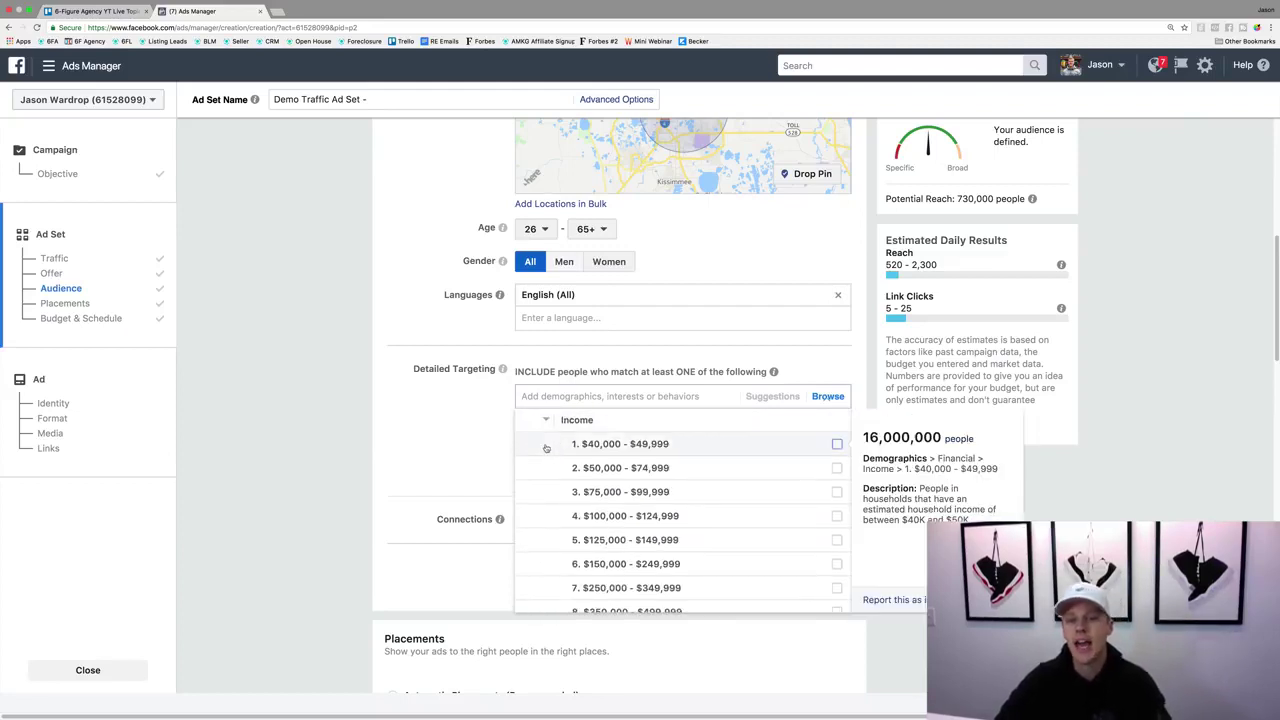
scroll(596, 478, down, 2)
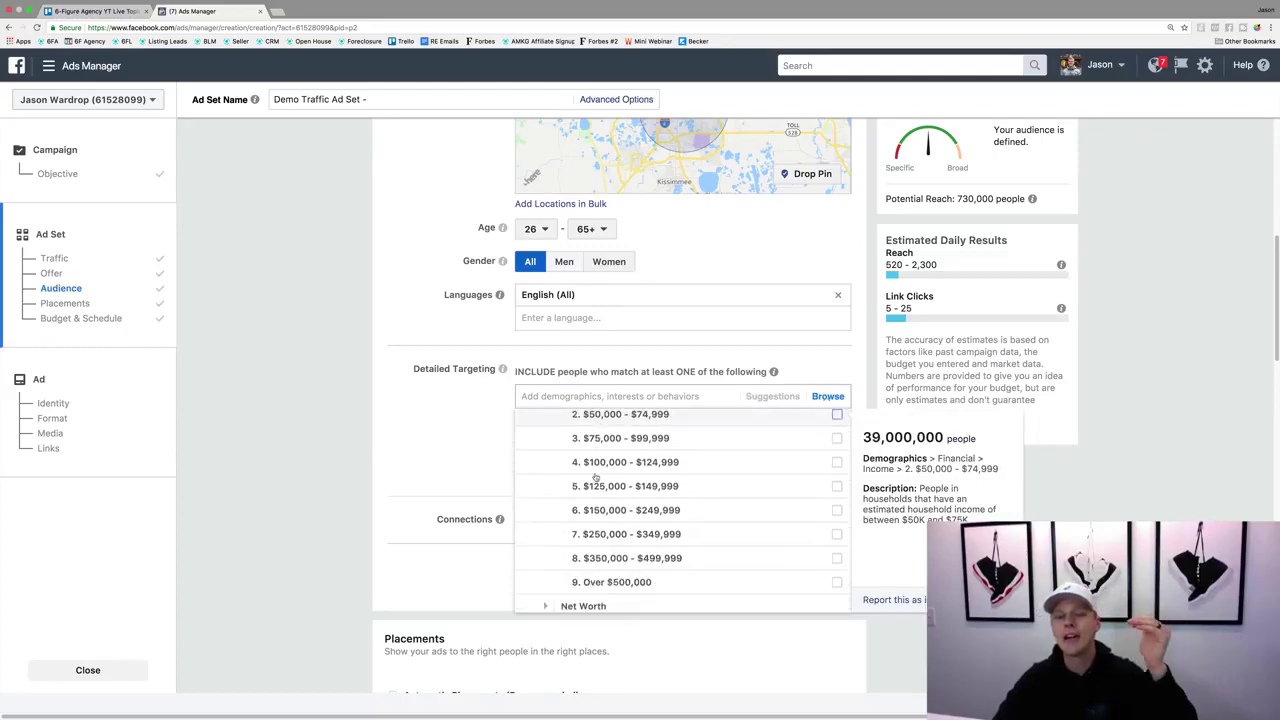
scroll(596, 478, down, 3)
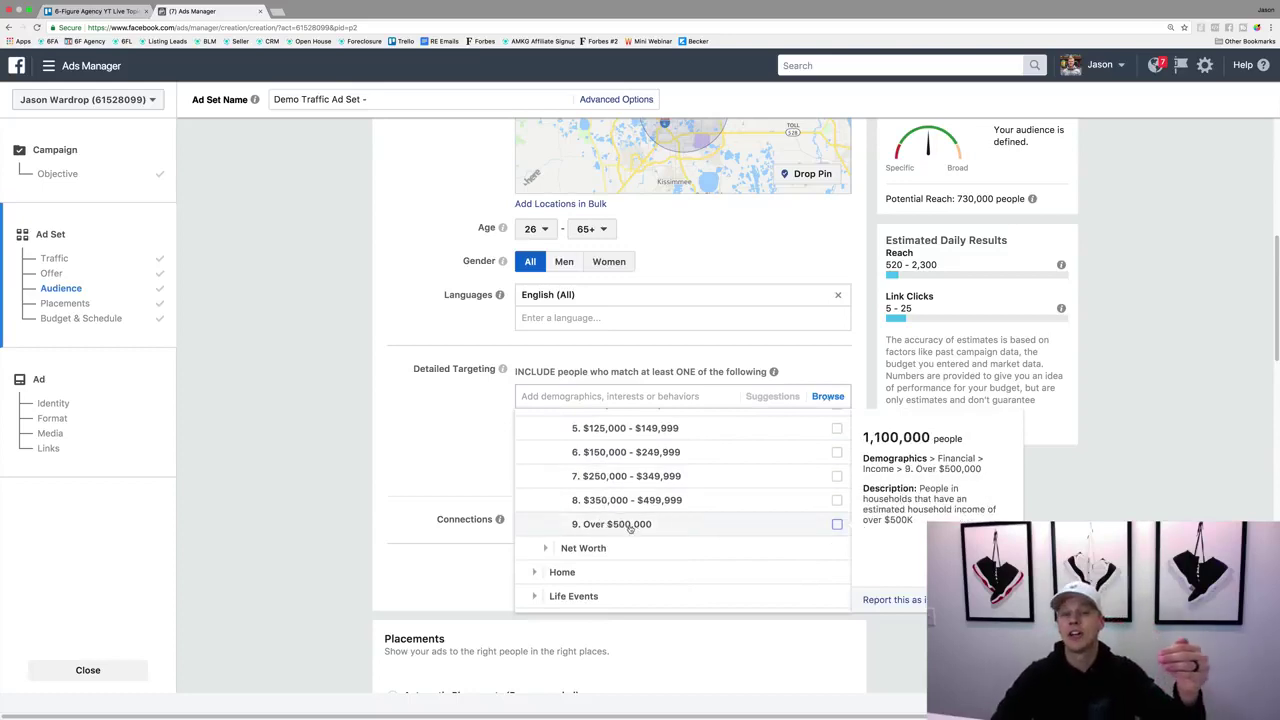
scroll(632, 515, up, 4)
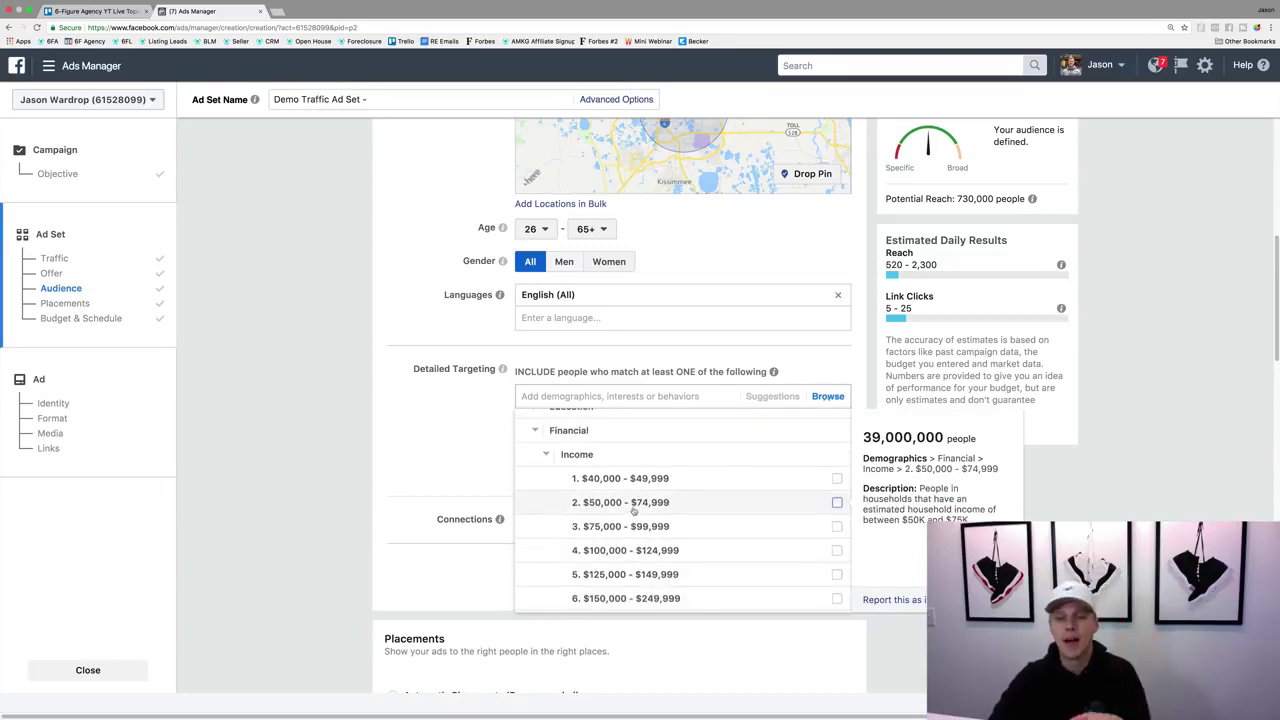
scroll(632, 495, down, 3)
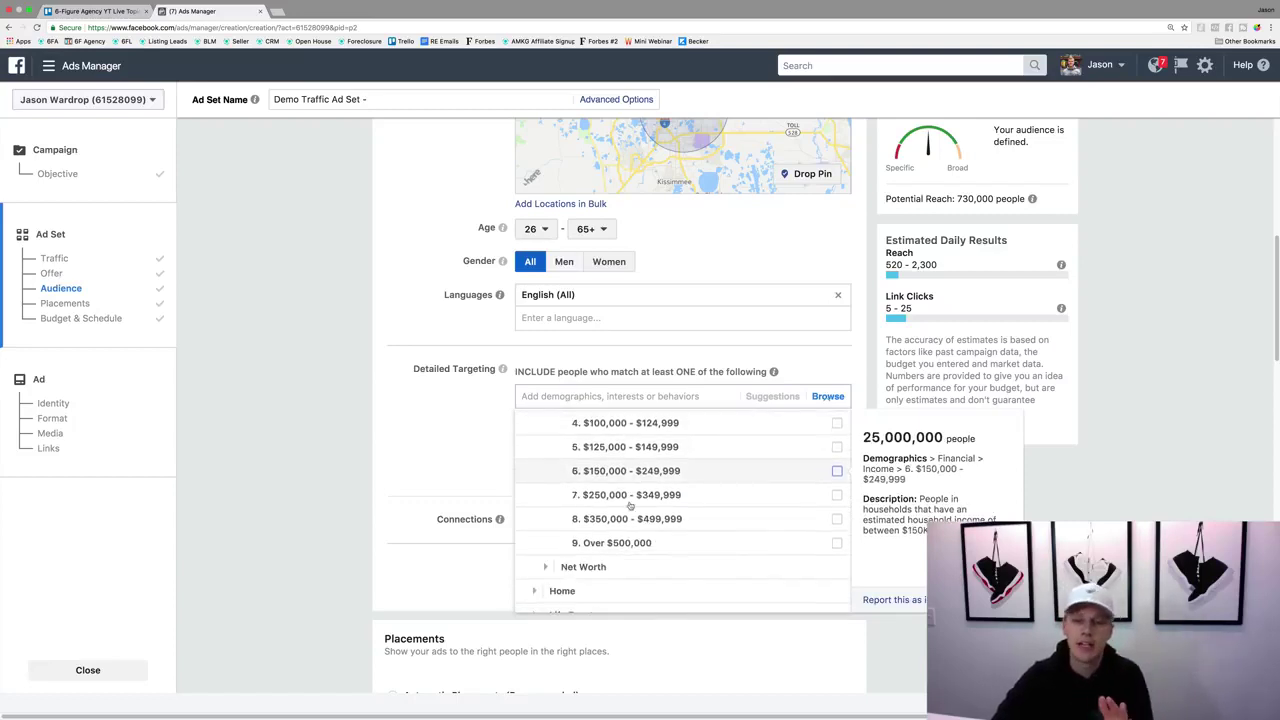
click(545, 566)
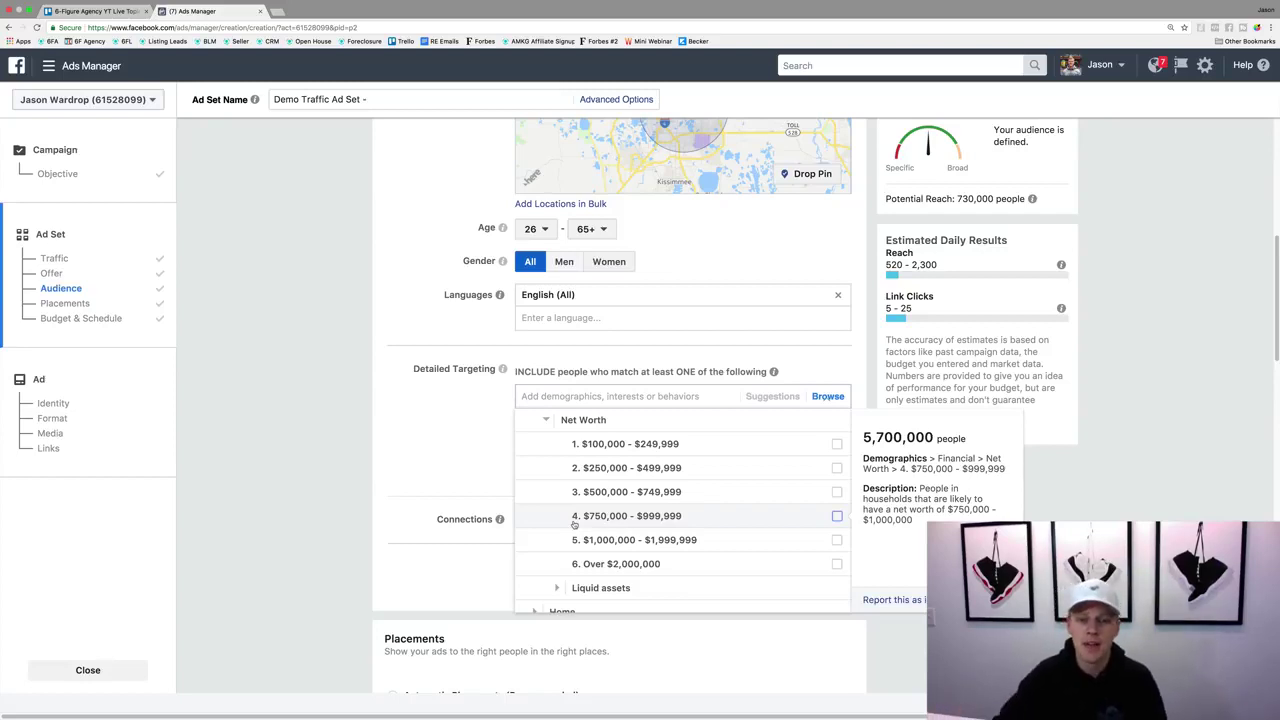
scroll(575, 524, down, 3)
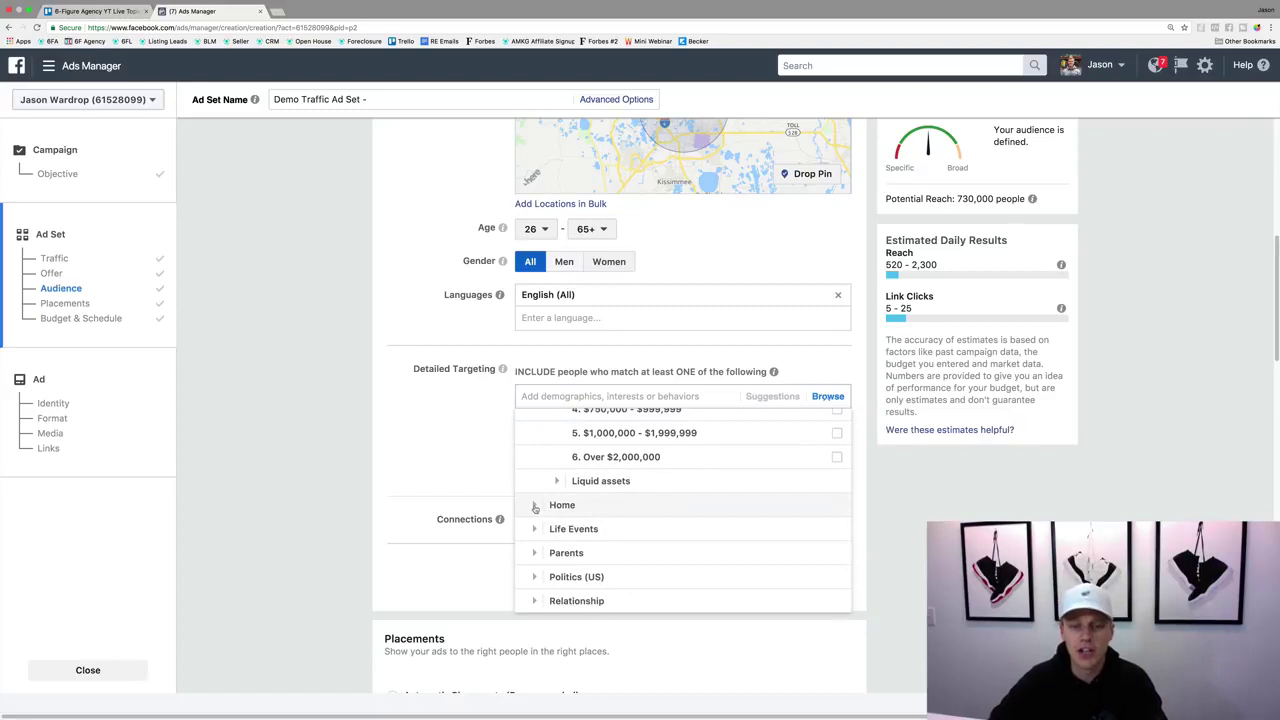
Step: Examine the Home Ownership demographics and the Shopping and fashion interests available for detailed targeting
click(535, 507)
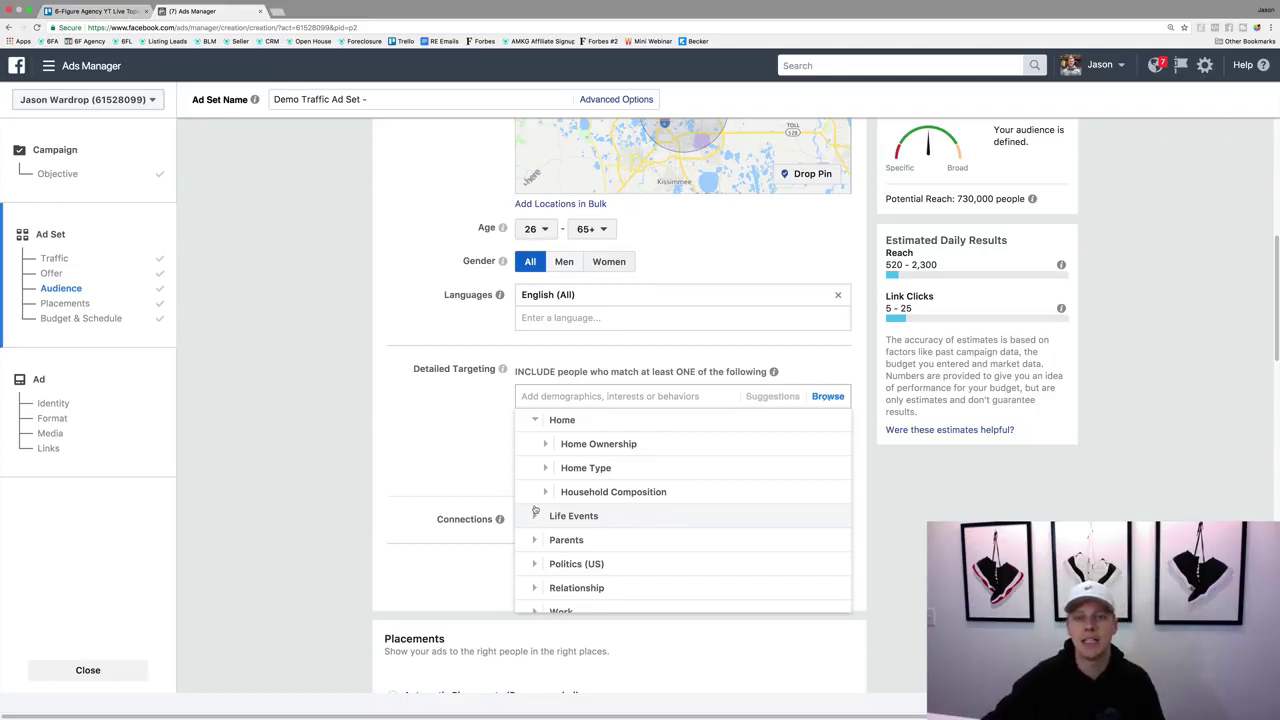
click(550, 446)
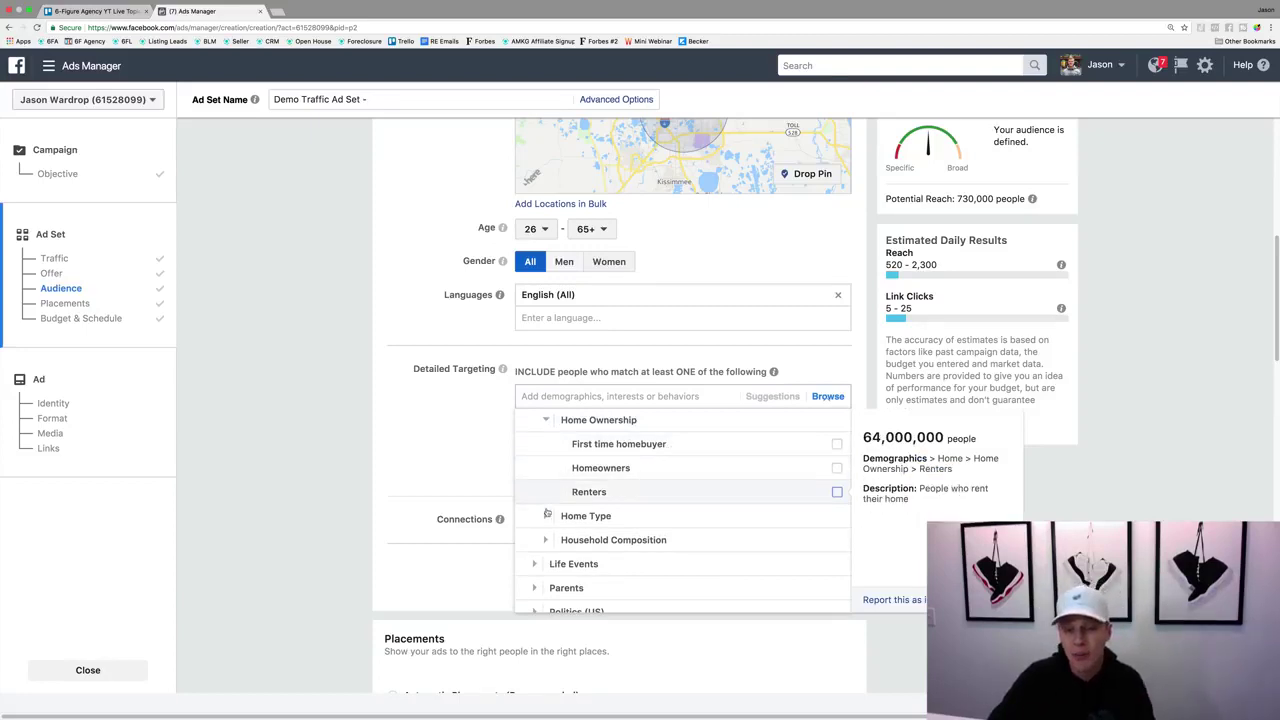
scroll(550, 517, down, 3)
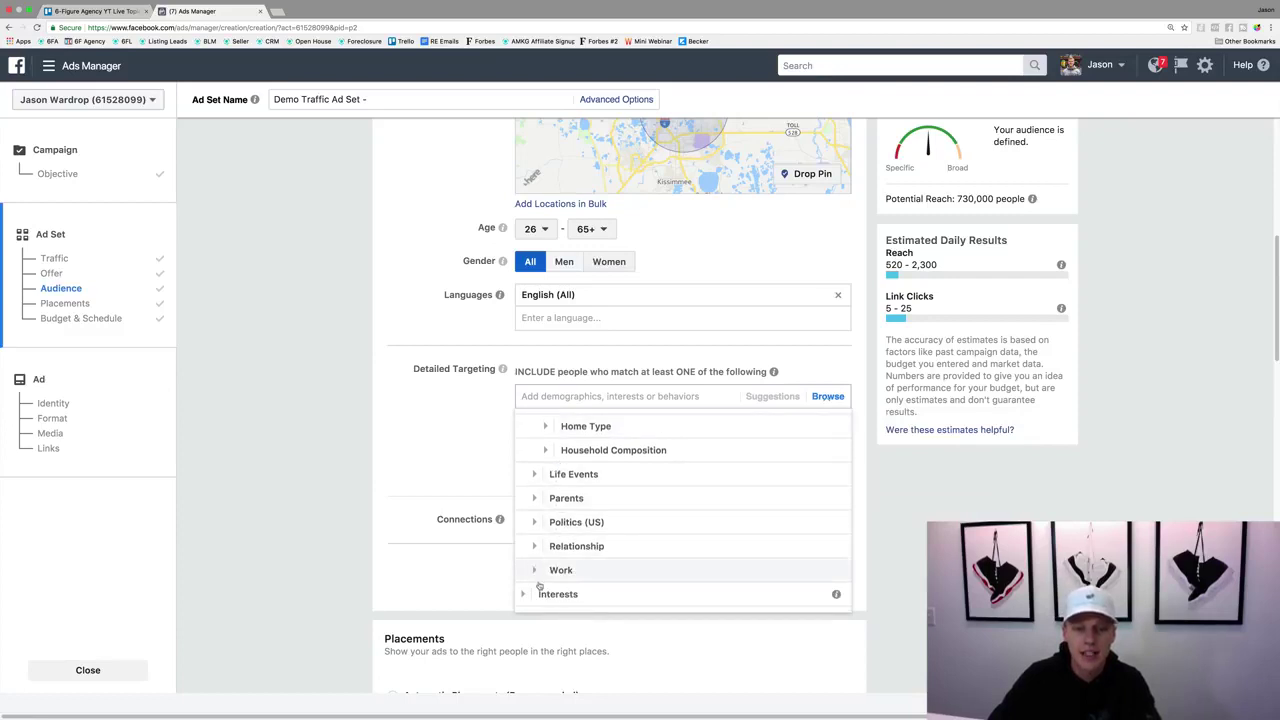
click(523, 596)
scroll(605, 503, down, 3)
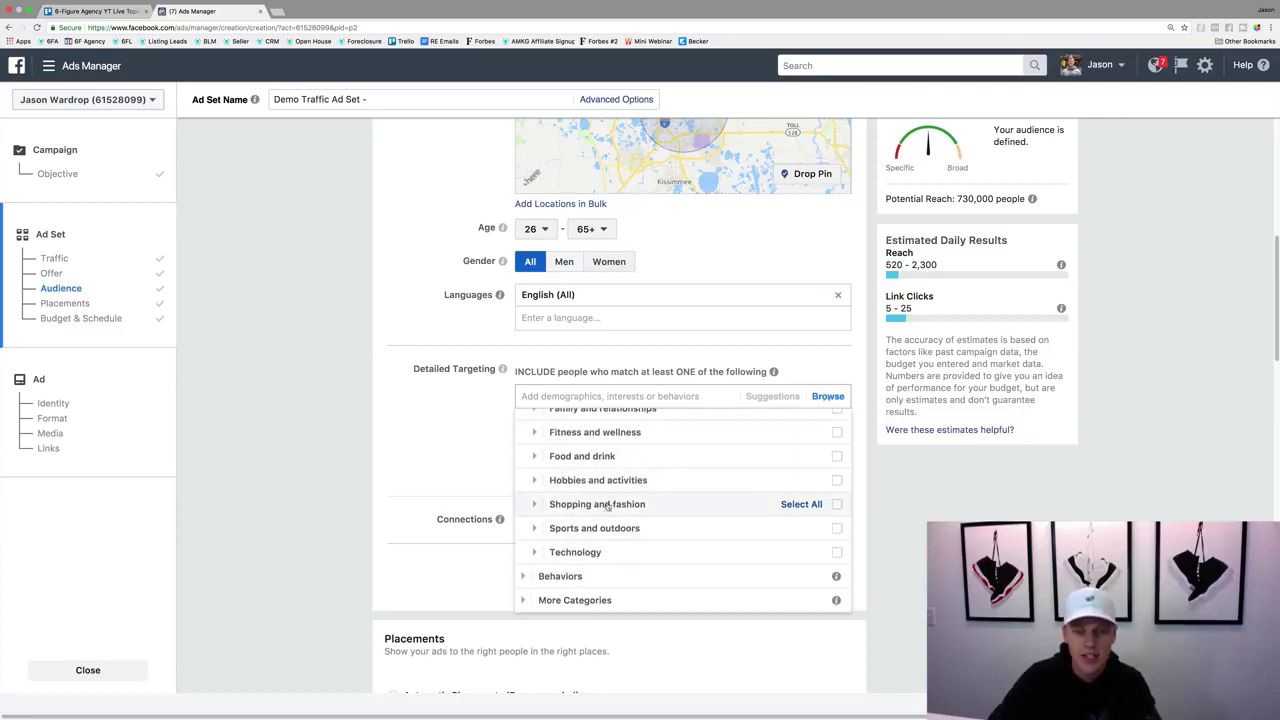
click(534, 505)
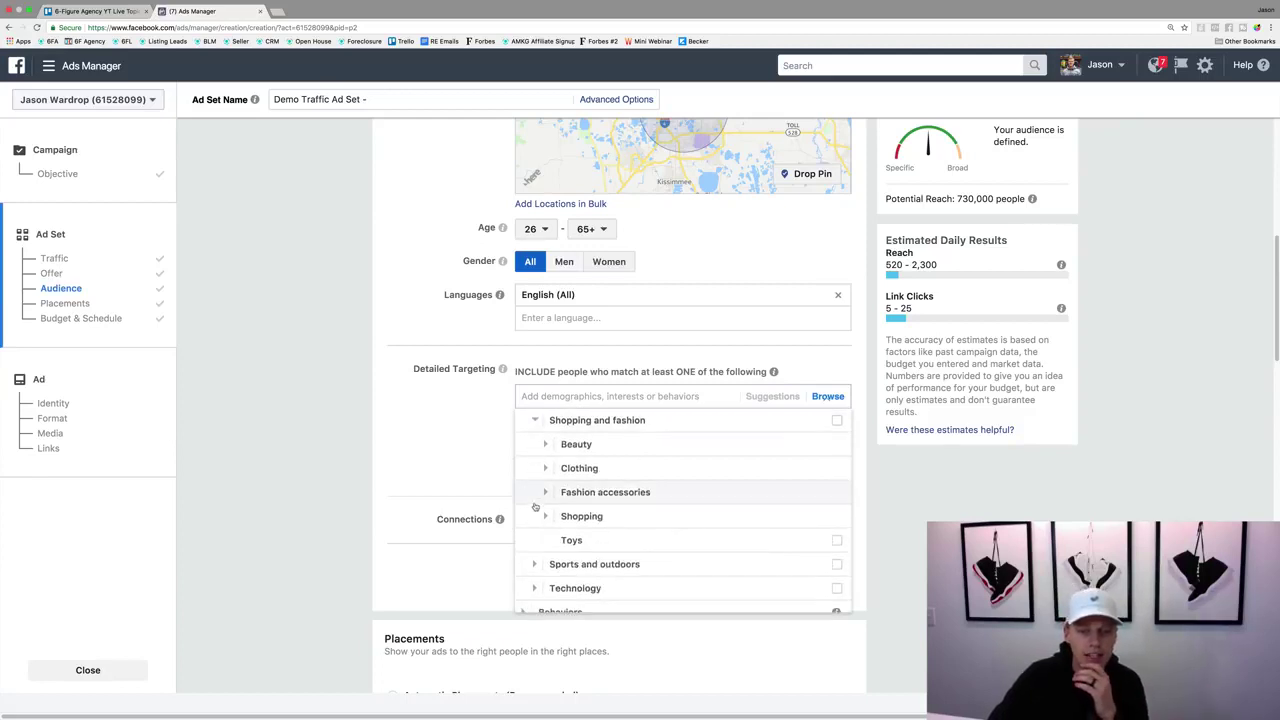
scroll(536, 507, down, 2)
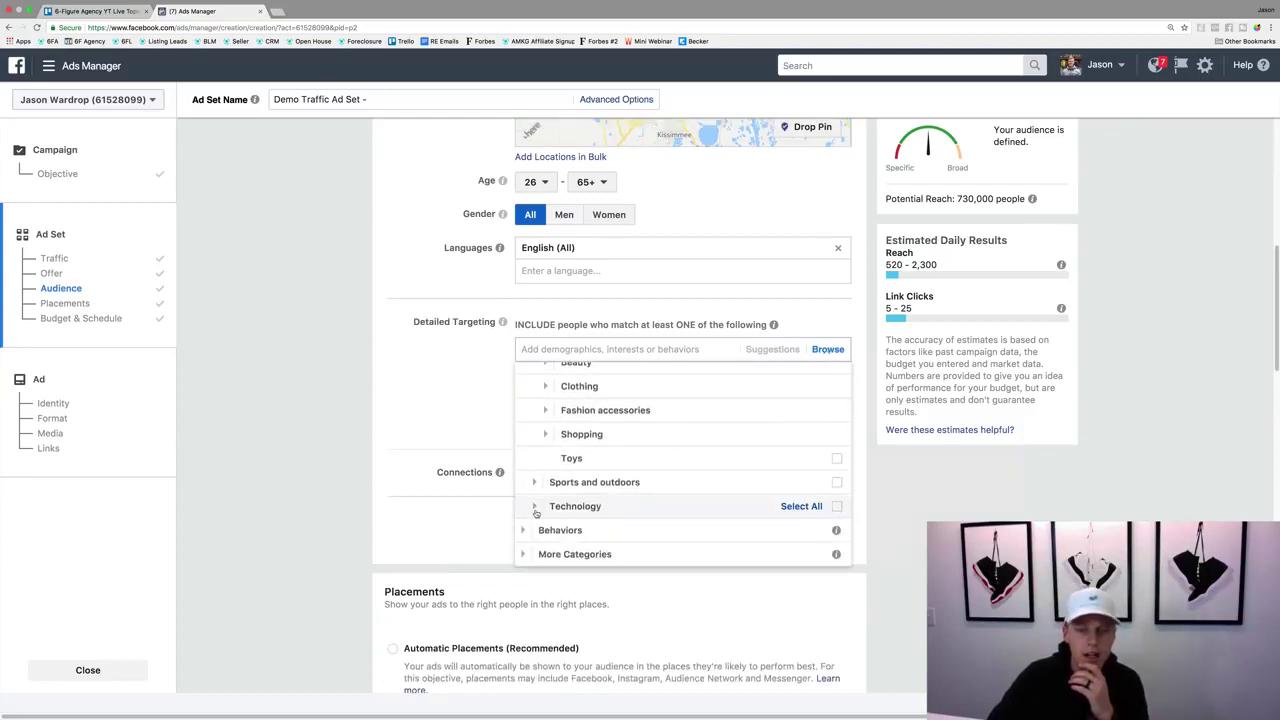
Step: Examine the Behaviors categories for detailed targeting, down to the Buyer profiles under Purchase behavior
click(527, 531)
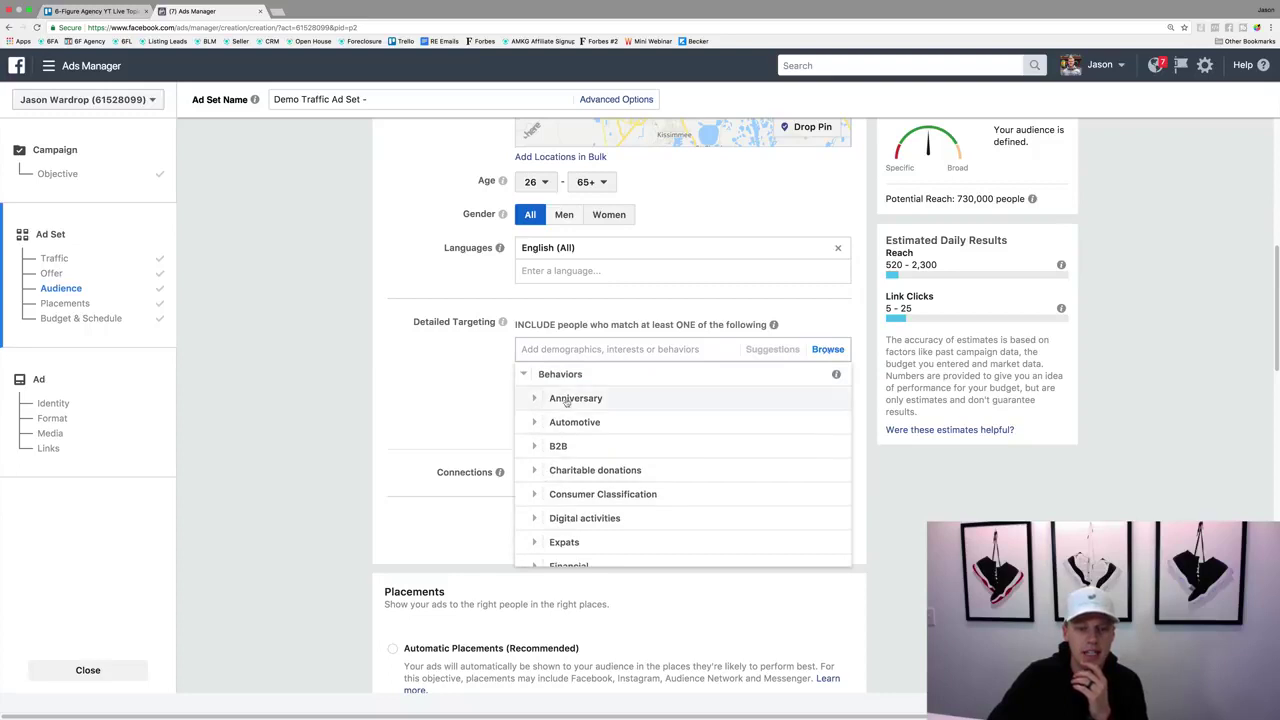
scroll(560, 430, down, 1)
scroll(561, 423, down, 5)
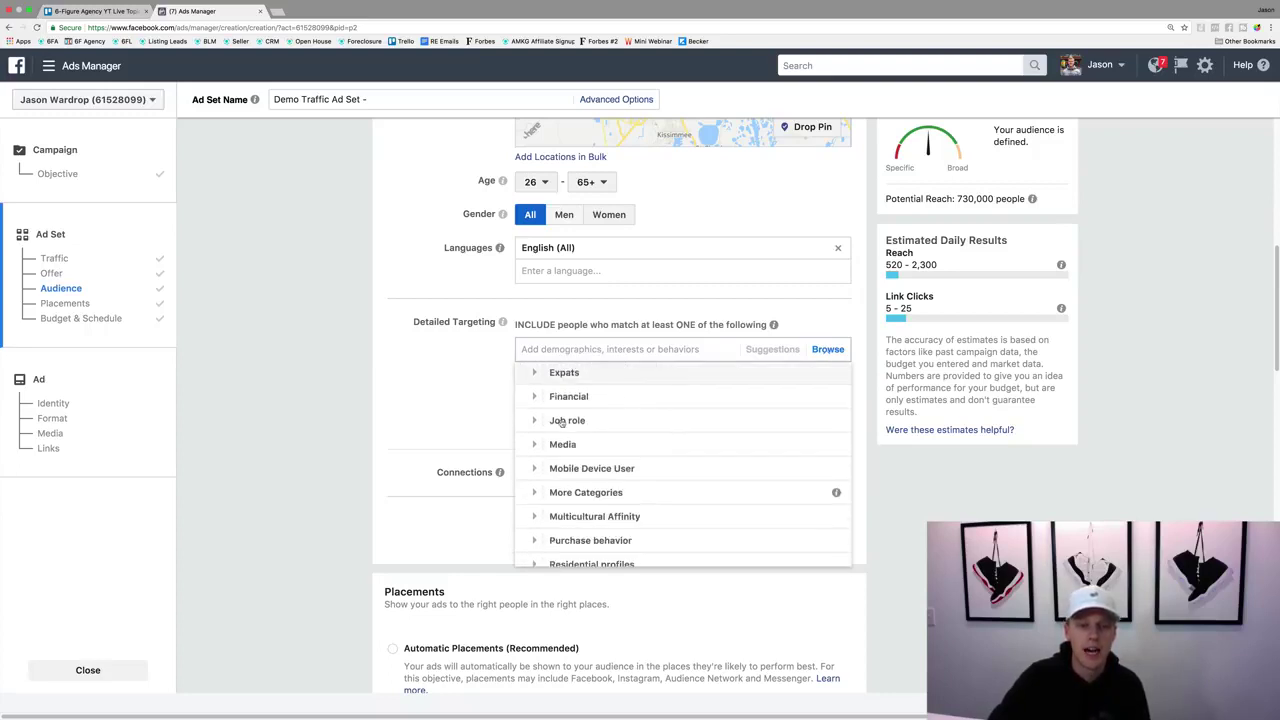
click(535, 495)
scroll(540, 480, down, 3)
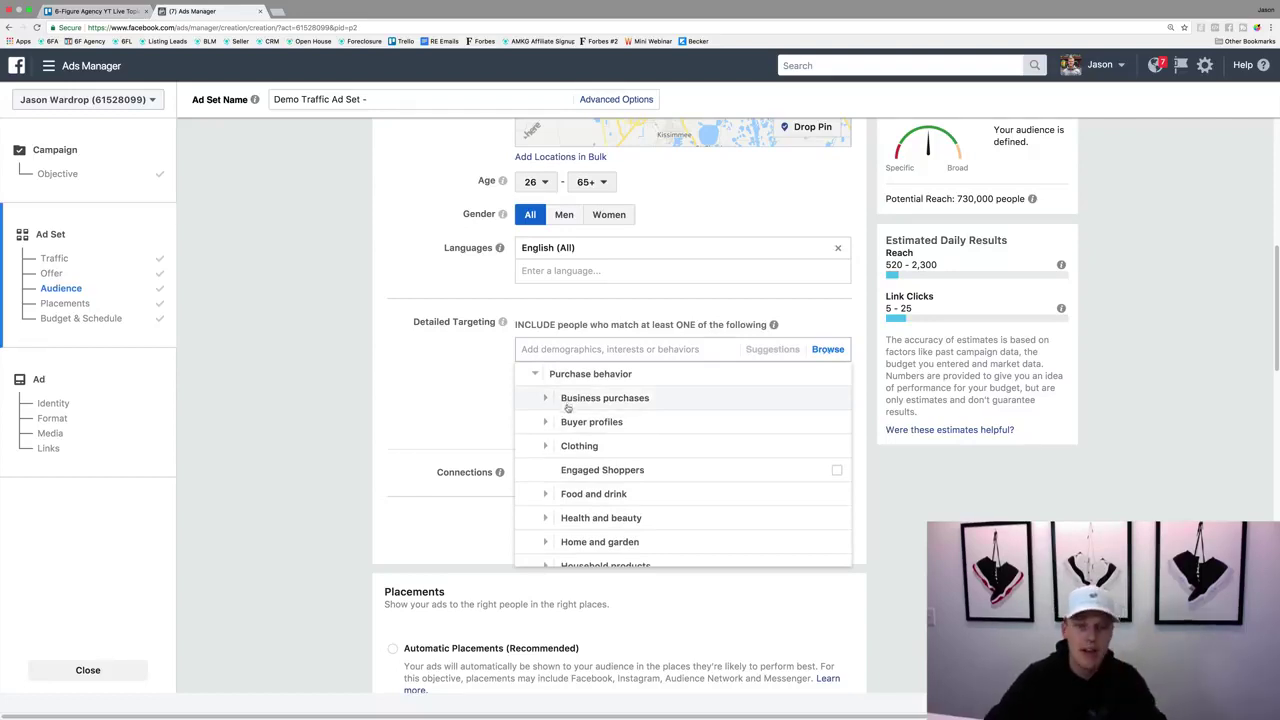
click(546, 422)
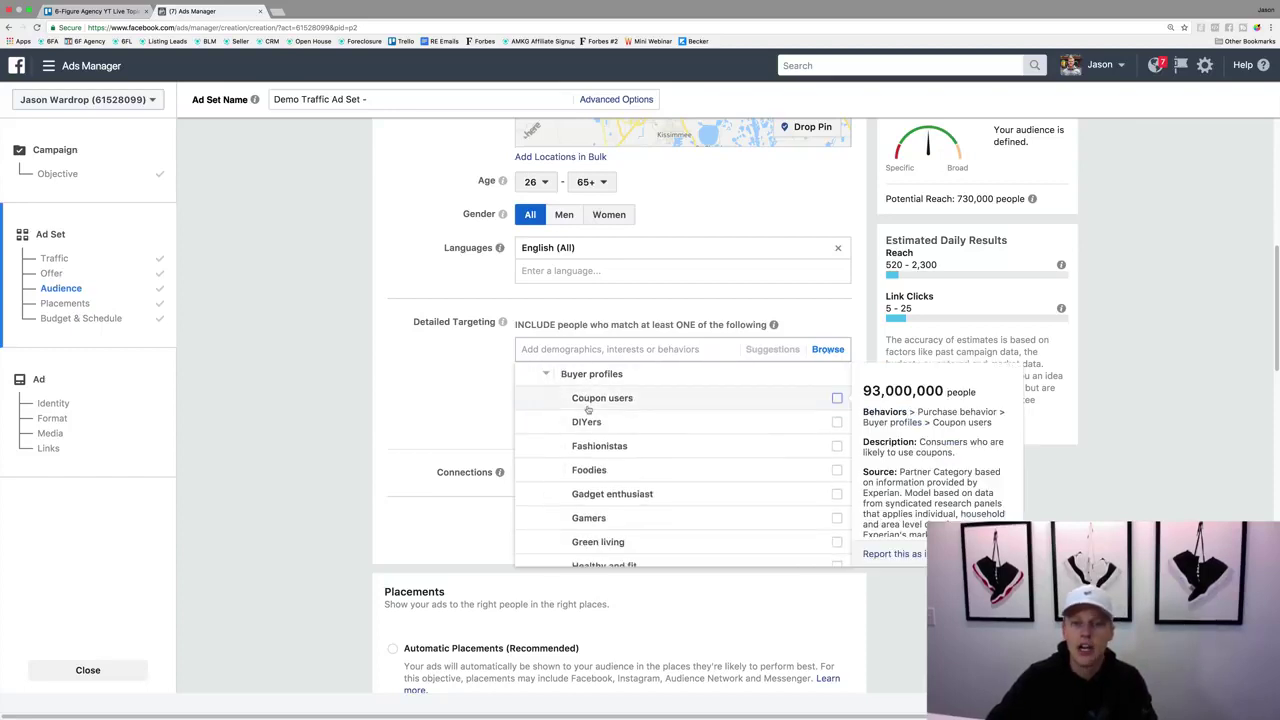
scroll(580, 428, down, 1)
scroll(580, 428, down, 5)
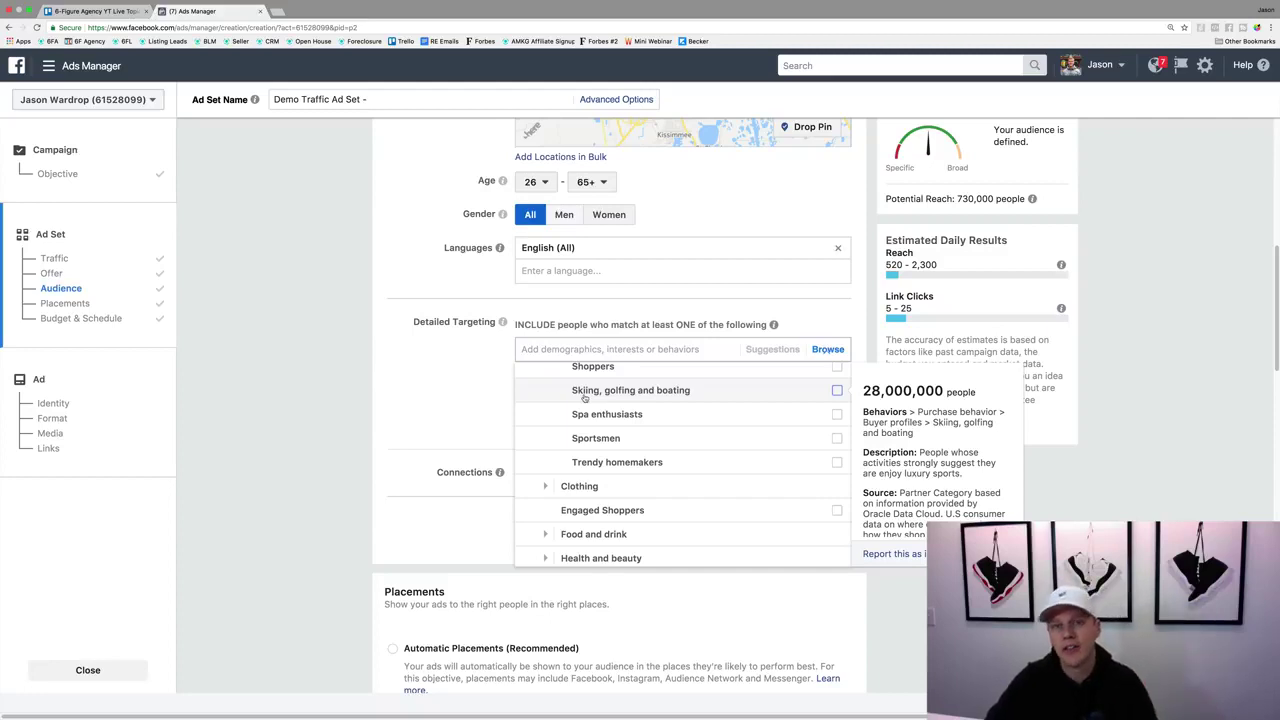
Step: Look through the remaining Purchase behavior categories down to More Categories and close the detailed targeting list without adding any
scroll(585, 398, down, 10)
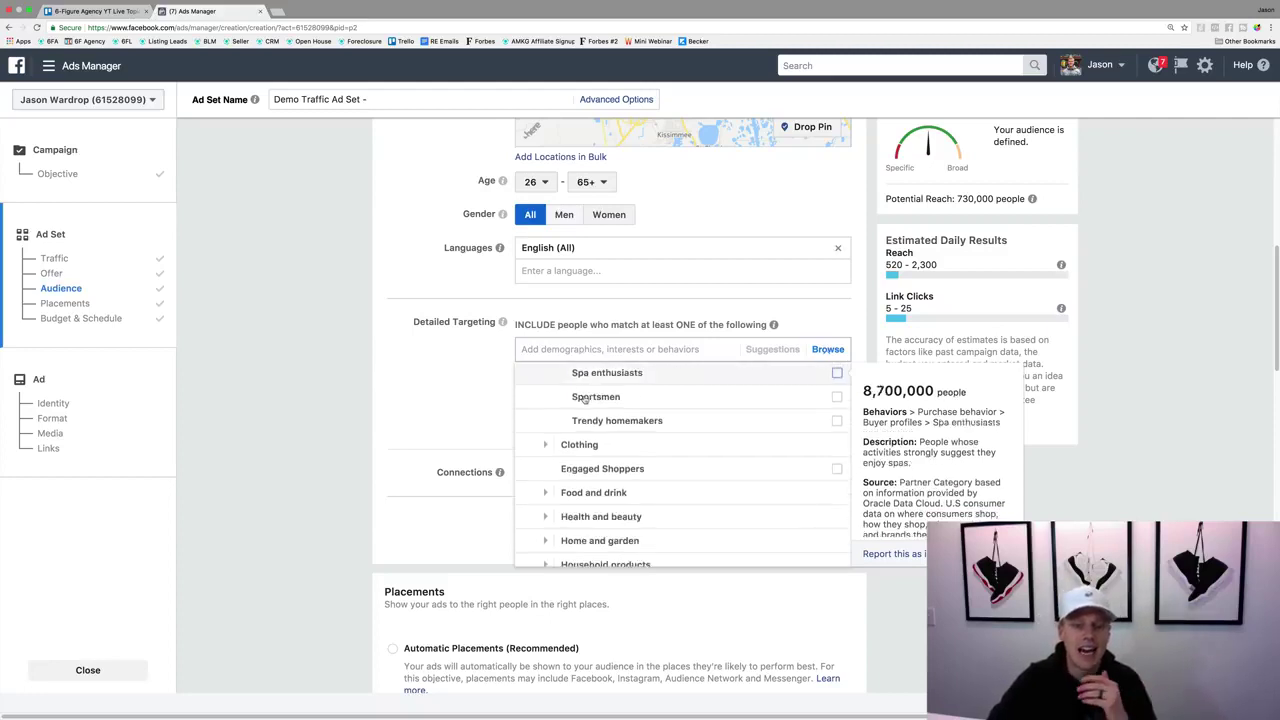
scroll(585, 398, down, 3)
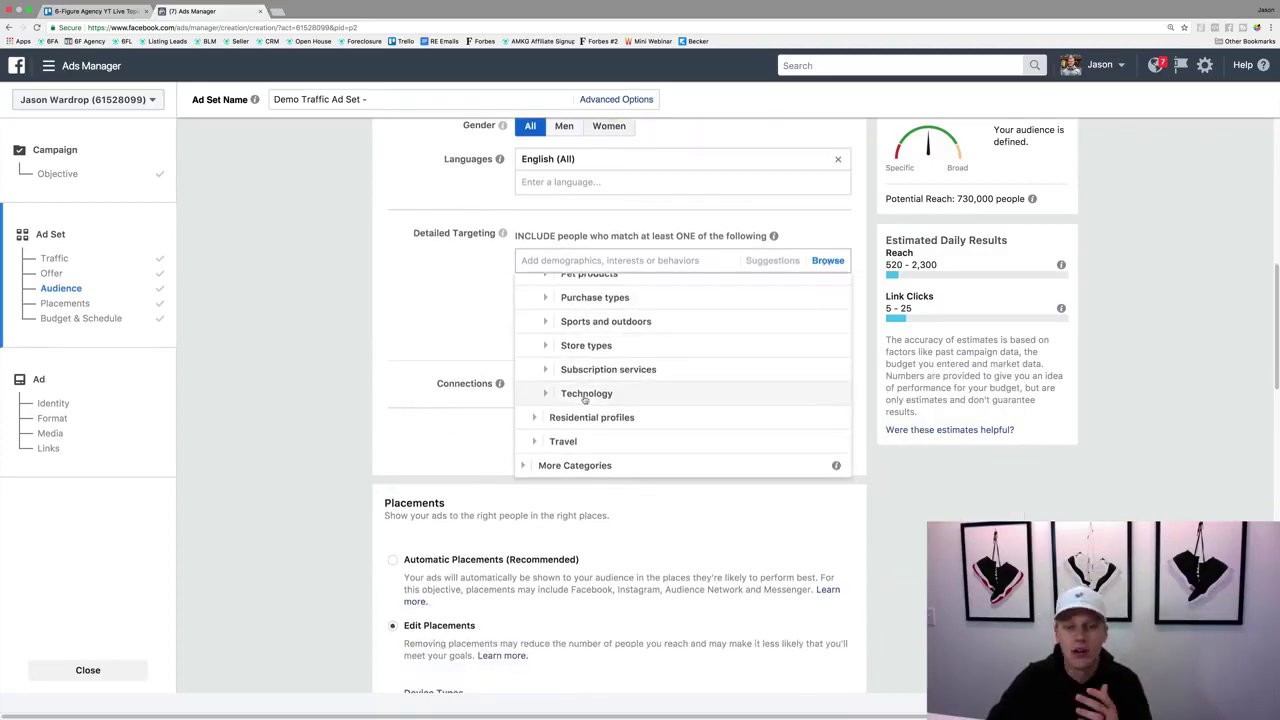
click(522, 465)
click(405, 327)
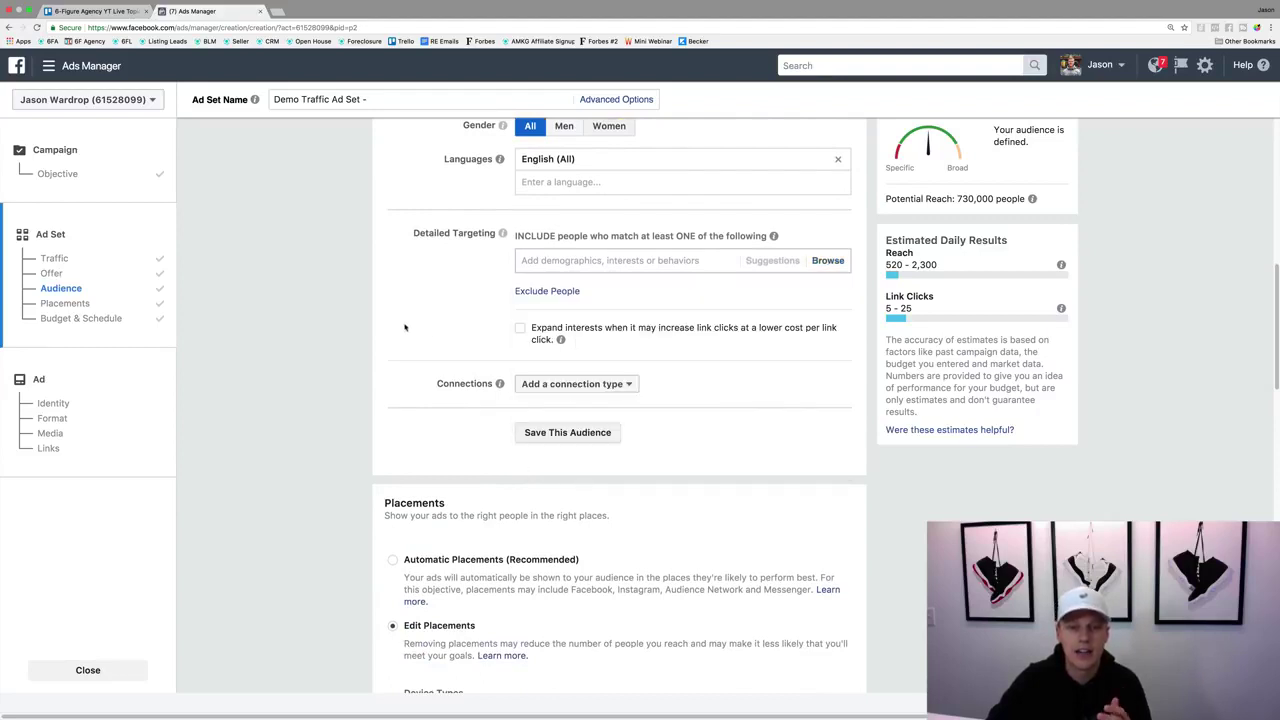
Step: Search the detailed targeting options for "real estate" and leave the suggestions without adding any
click(574, 258)
text(real estate)
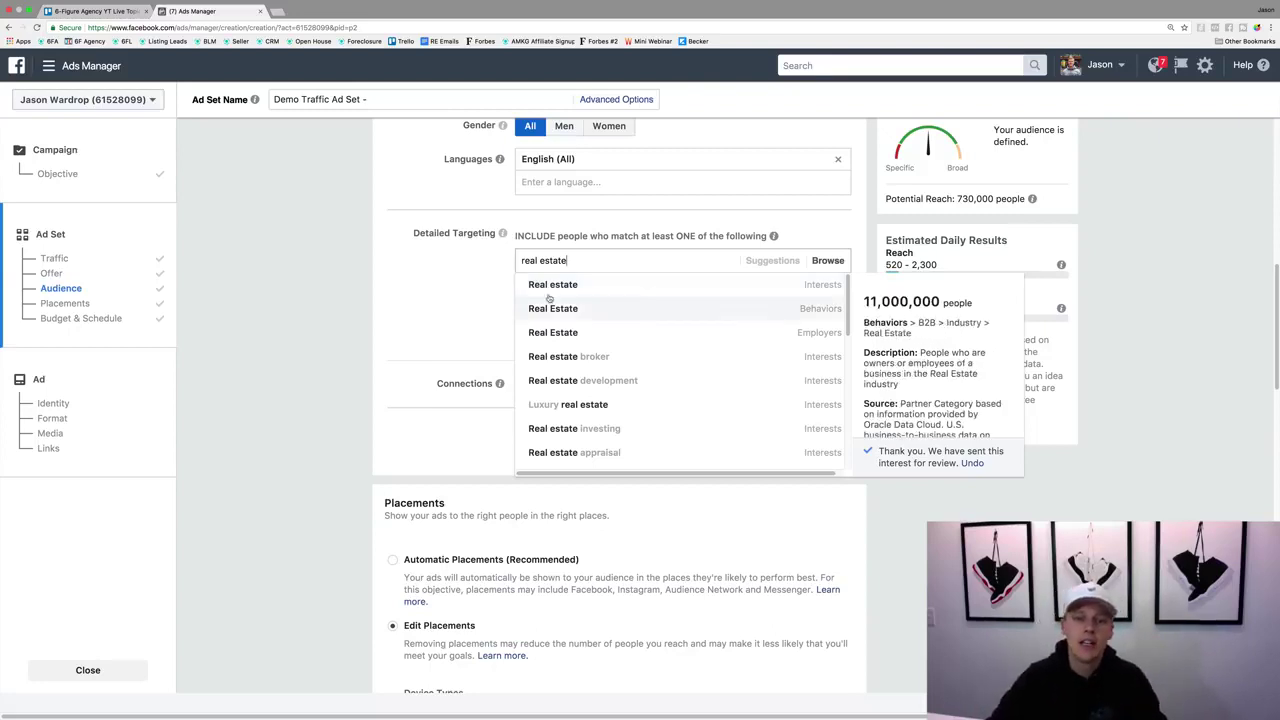
click(413, 329)
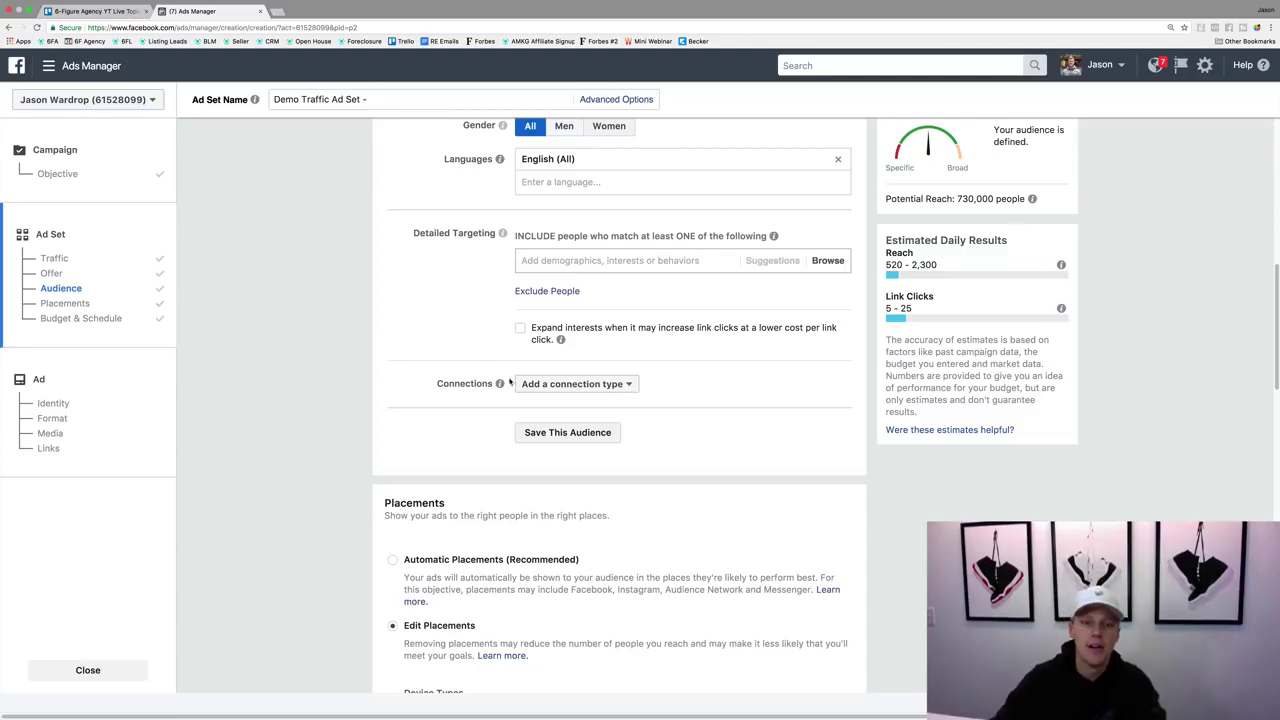
Step: Examine the Facebook Pages connection types for the audience without adding a connection
click(559, 388)
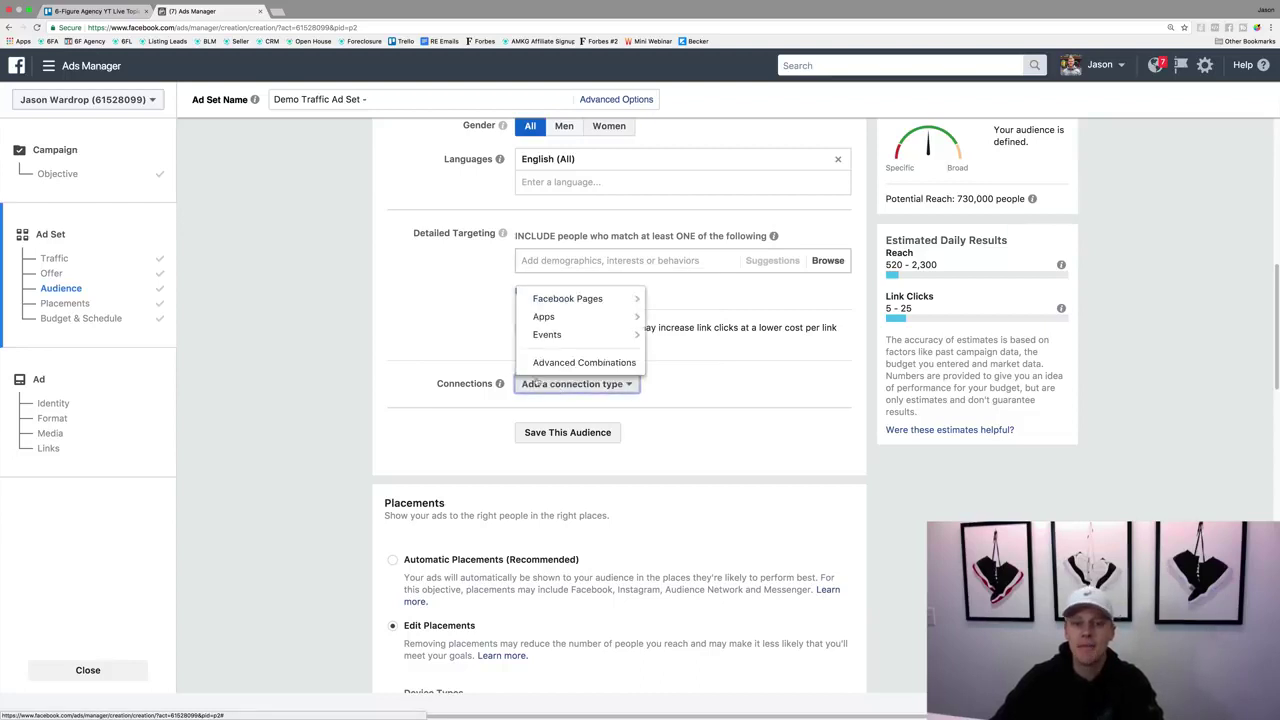
mouse_move(623, 307)
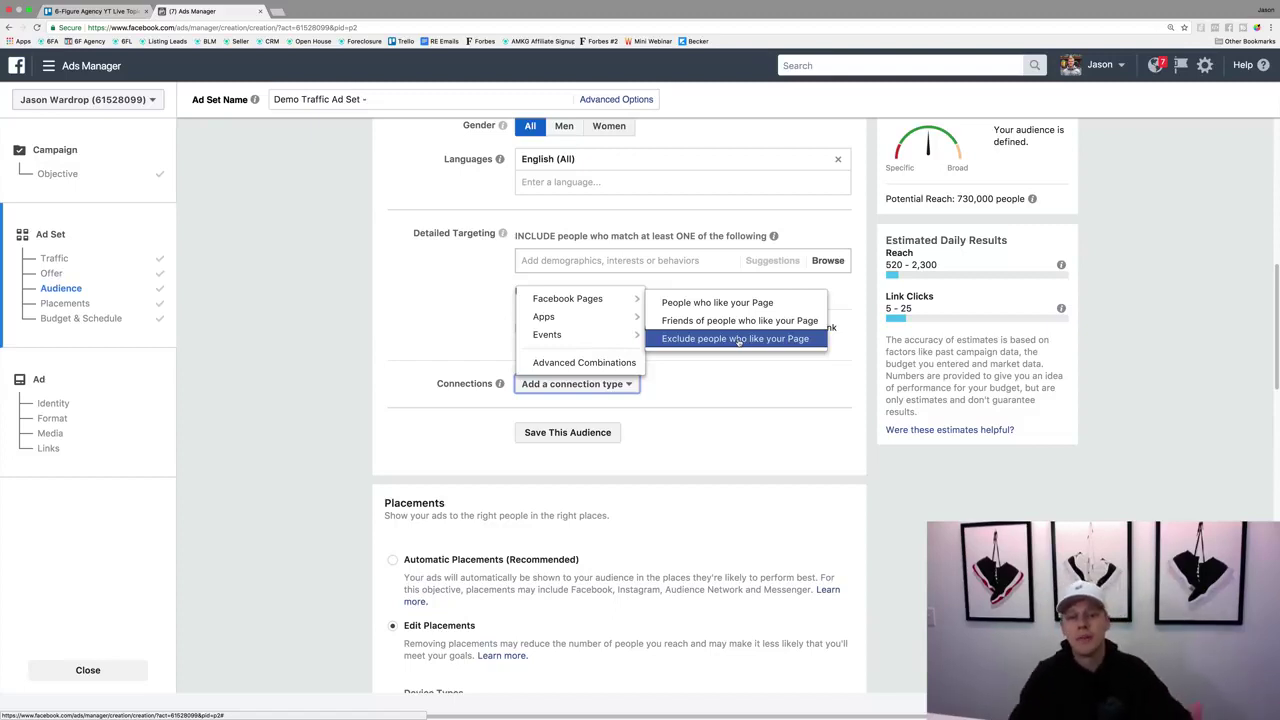
click(382, 432)
Step: Switch the ad set to Automatic Placements and back to Edit Placements
scroll(382, 432, down, 5)
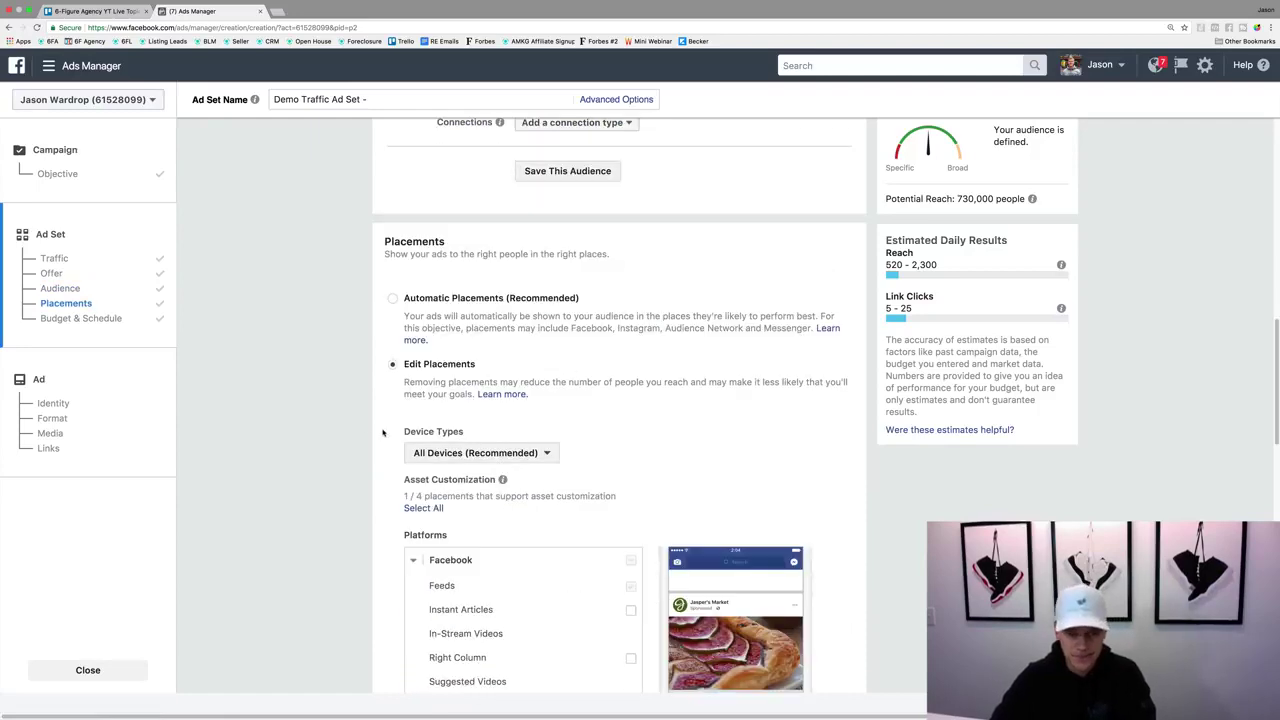
click(392, 298)
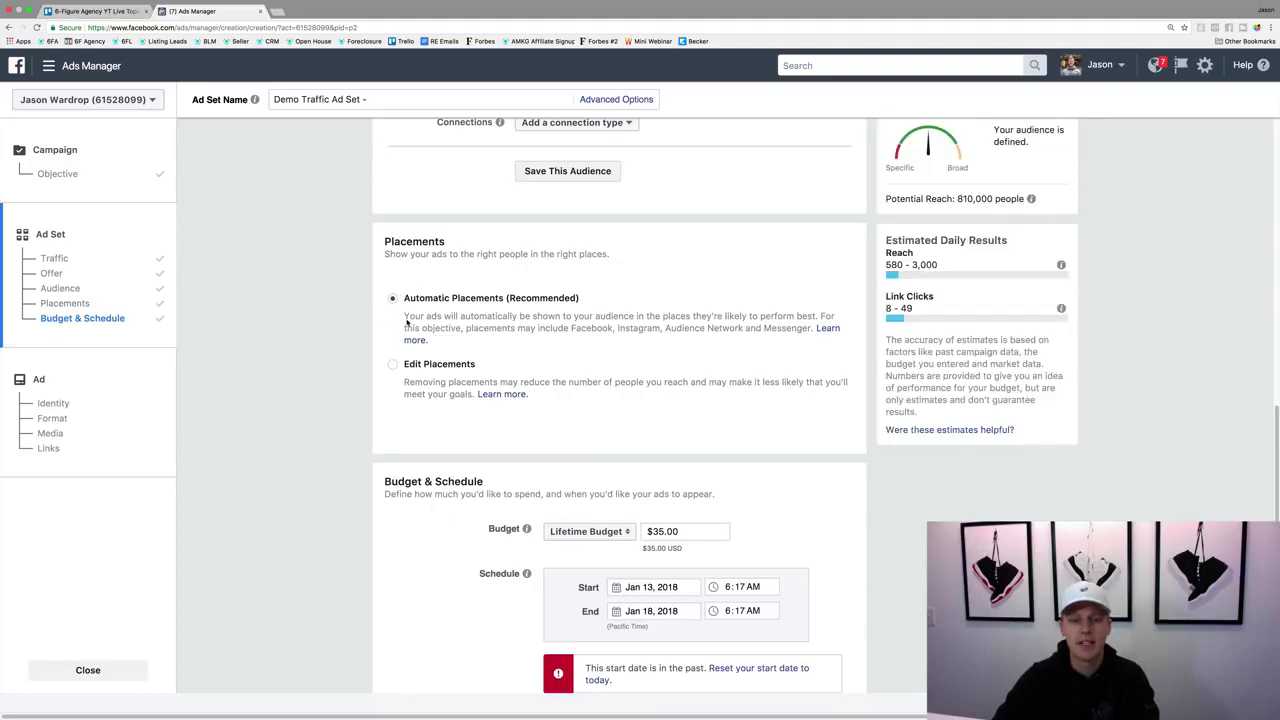
click(393, 366)
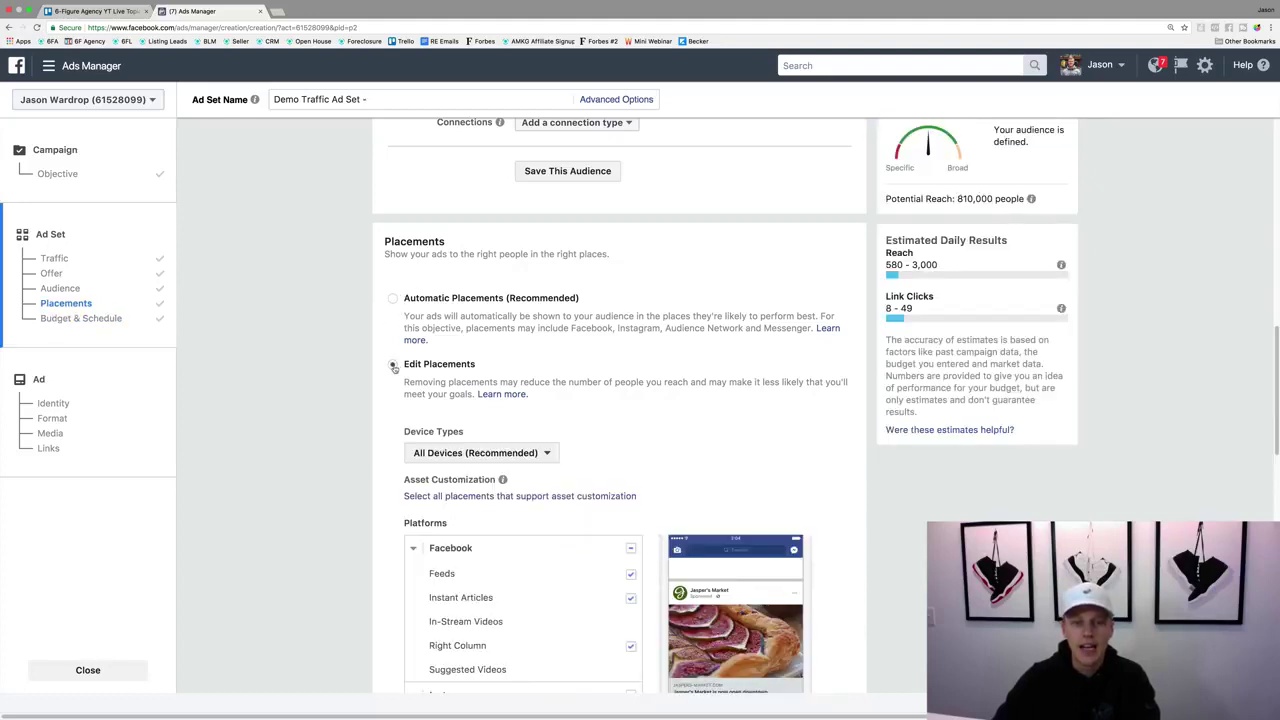
Step: Review the available platform placements and the device type options, keeping All Devices (Recommended)
scroll(385, 372, down, 3)
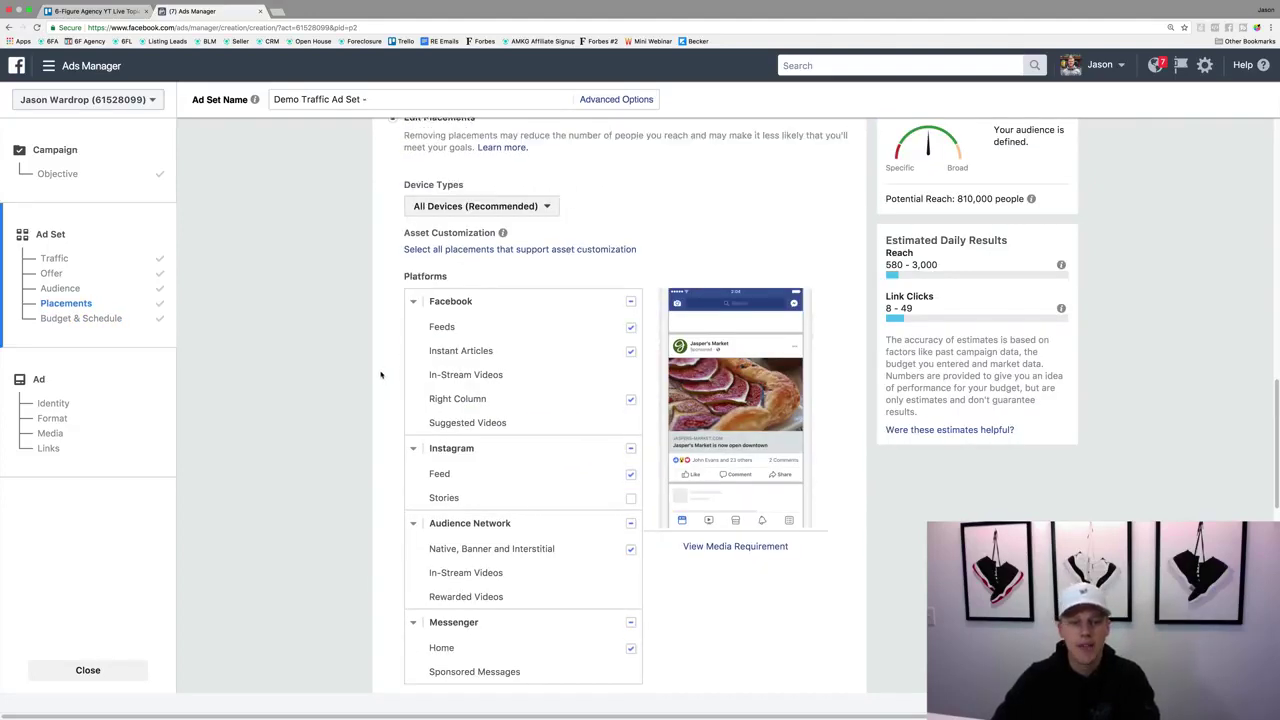
scroll(382, 373, down, 1)
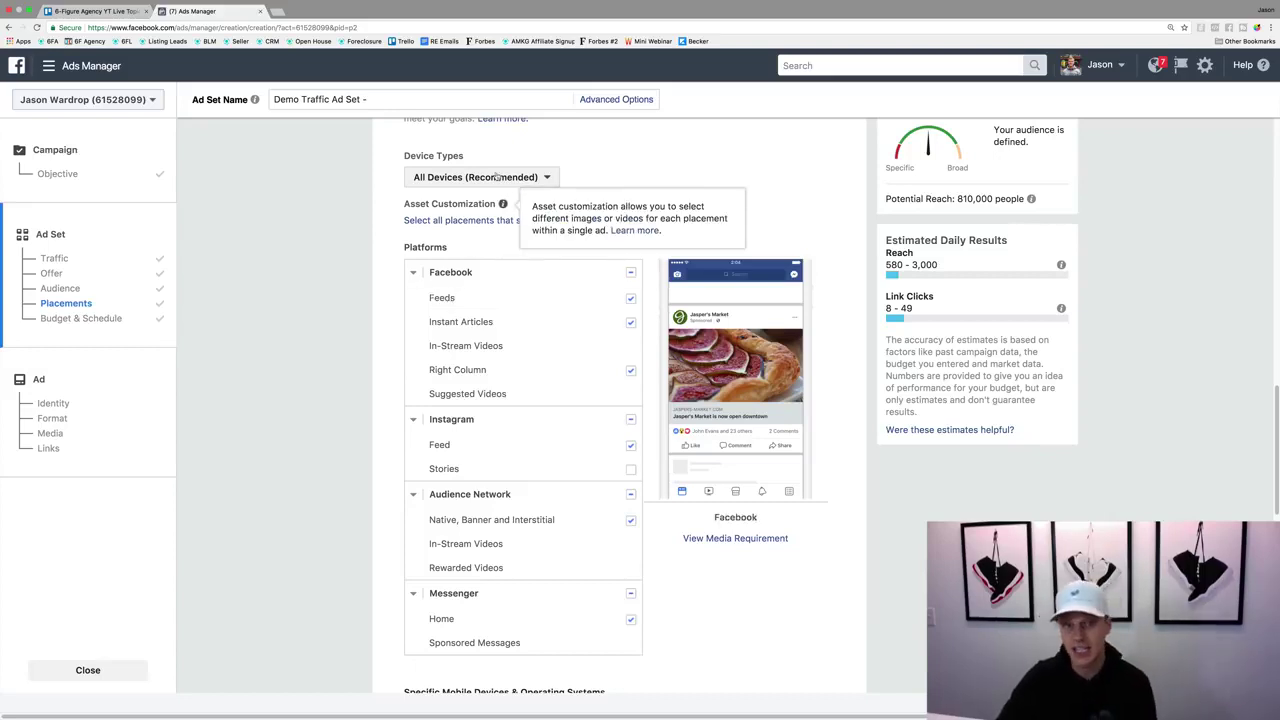
click(437, 180)
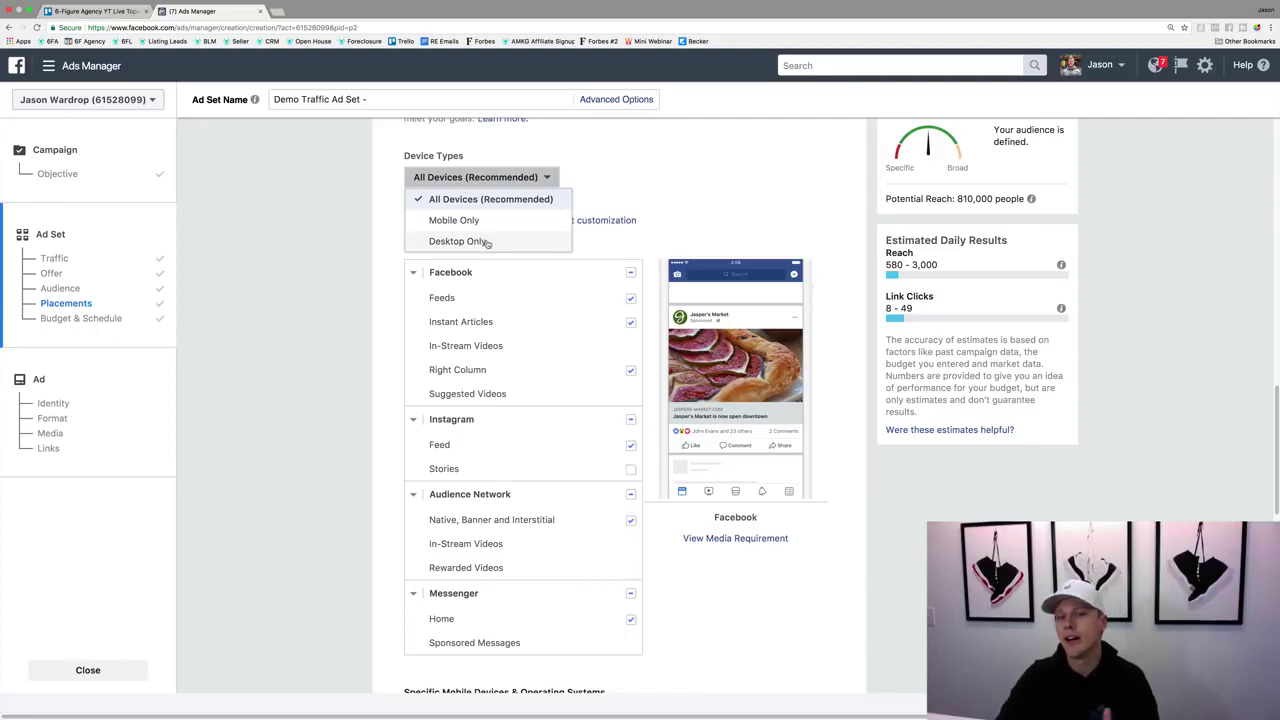
click(641, 185)
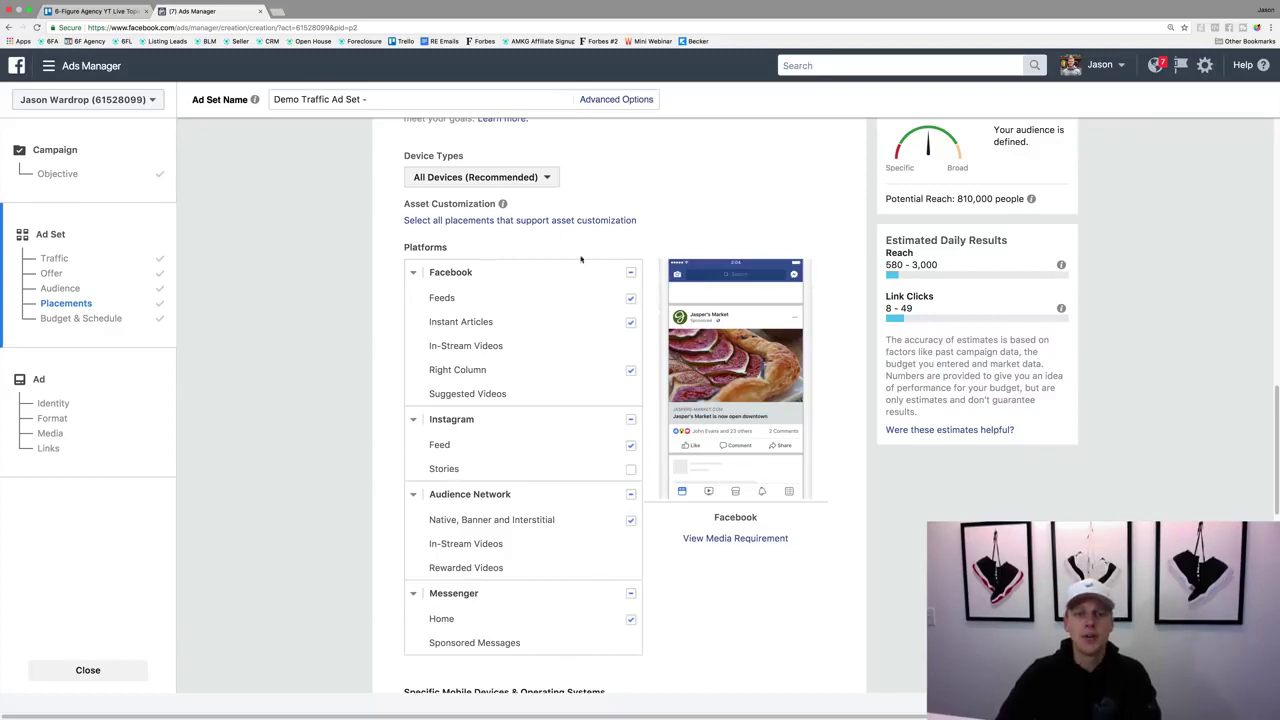
Step: Remove the Instant Articles, Right Column, Instagram, Audience Network and Messenger placements, keeping only Facebook Feeds
click(631, 322)
click(631, 419)
click(631, 494)
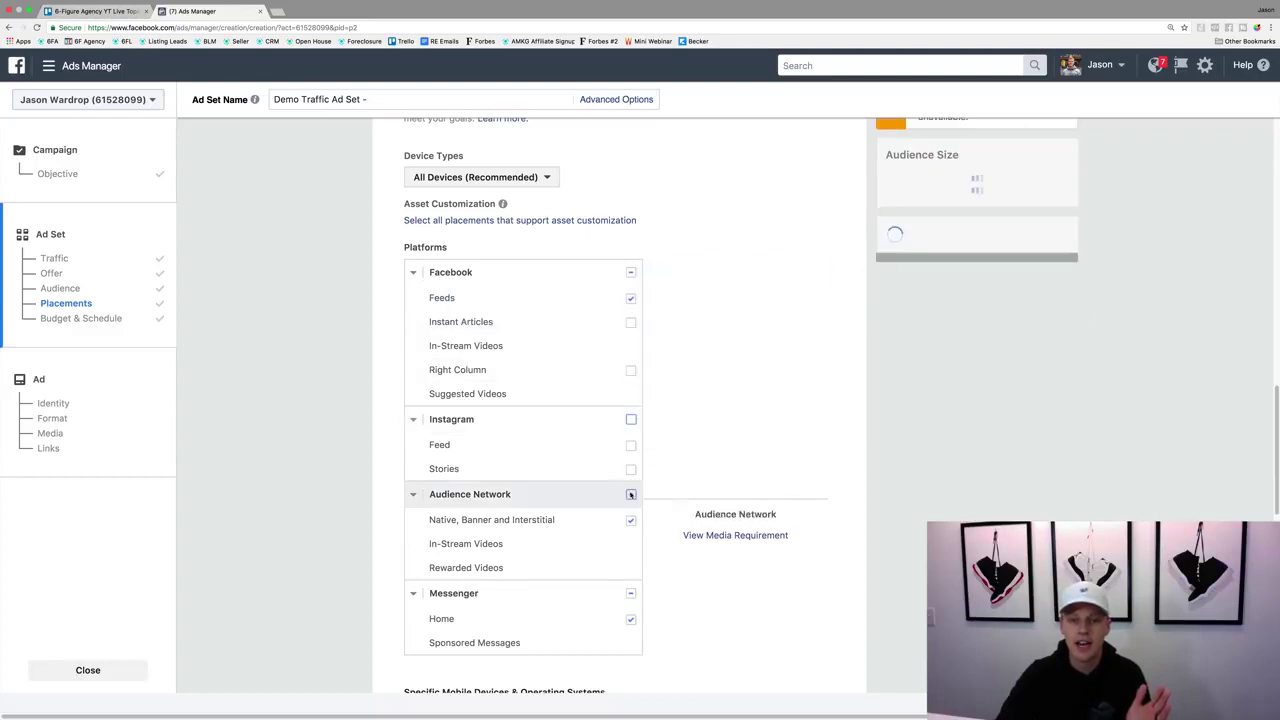
click(631, 593)
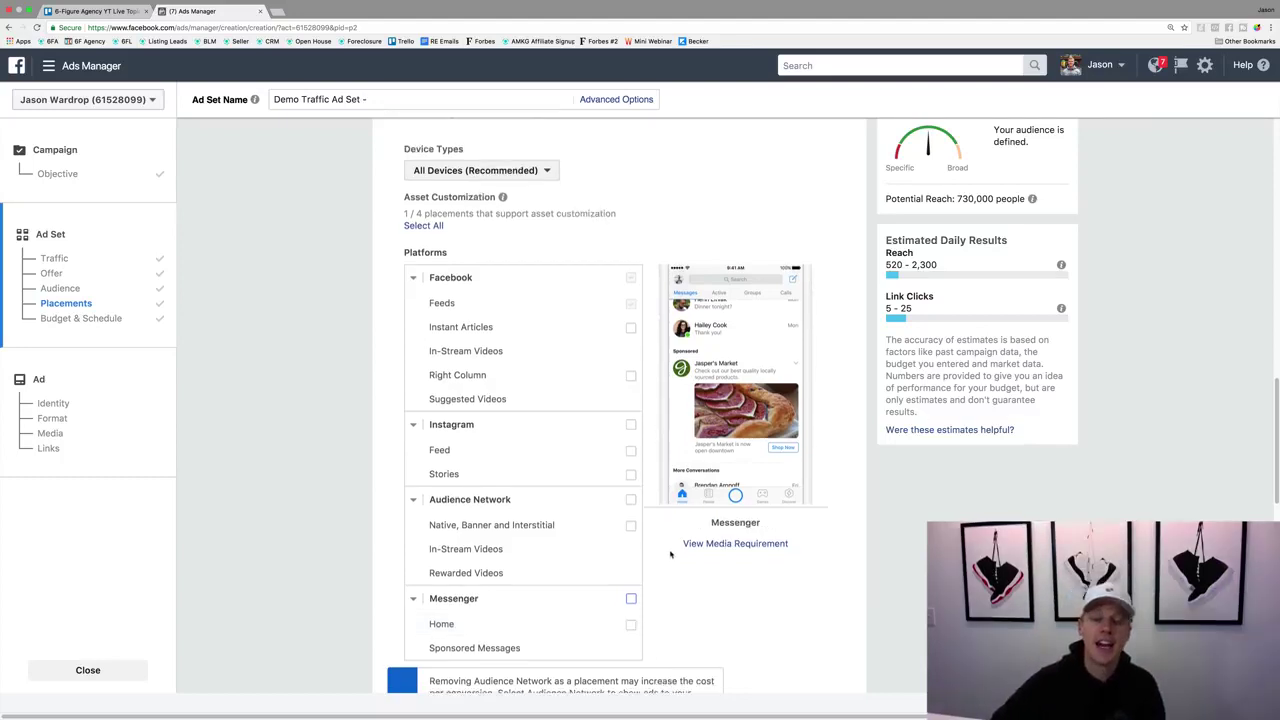
Step: Change the ad set's budget type to Daily Budget
scroll(670, 550, down, 5)
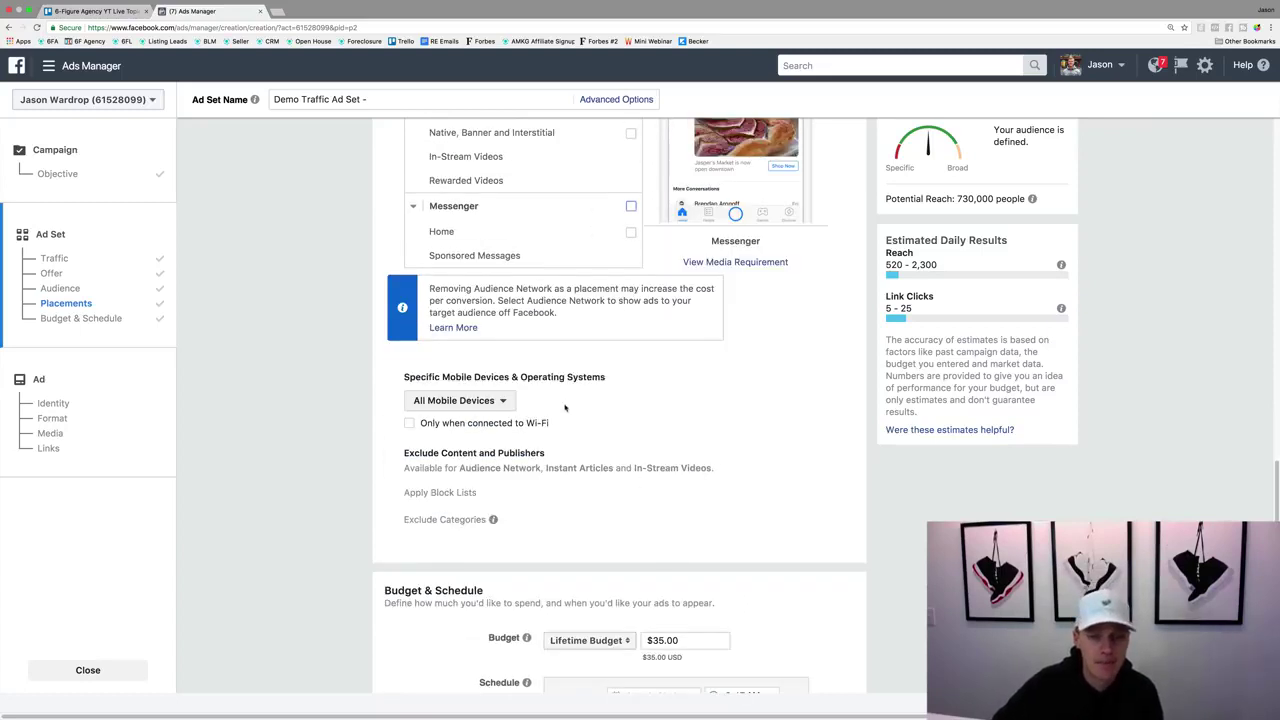
scroll(349, 374, down, 1)
scroll(420, 520, down, 2)
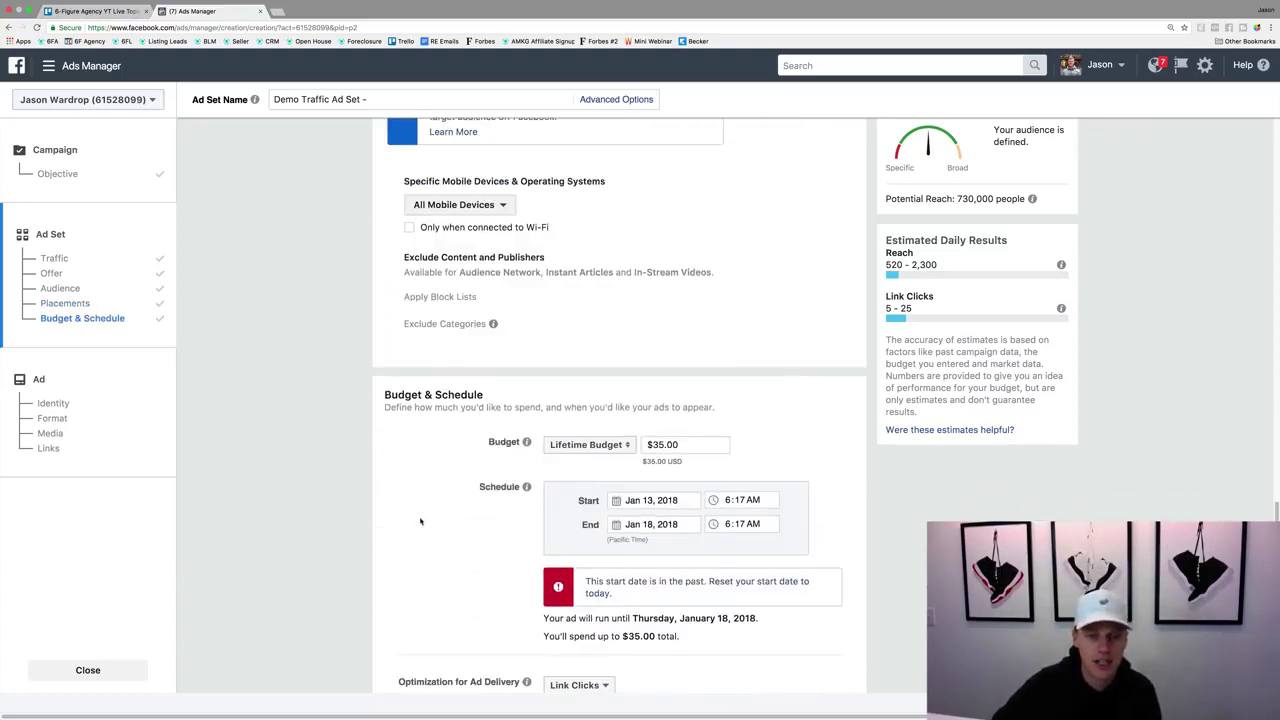
click(579, 447)
click(585, 428)
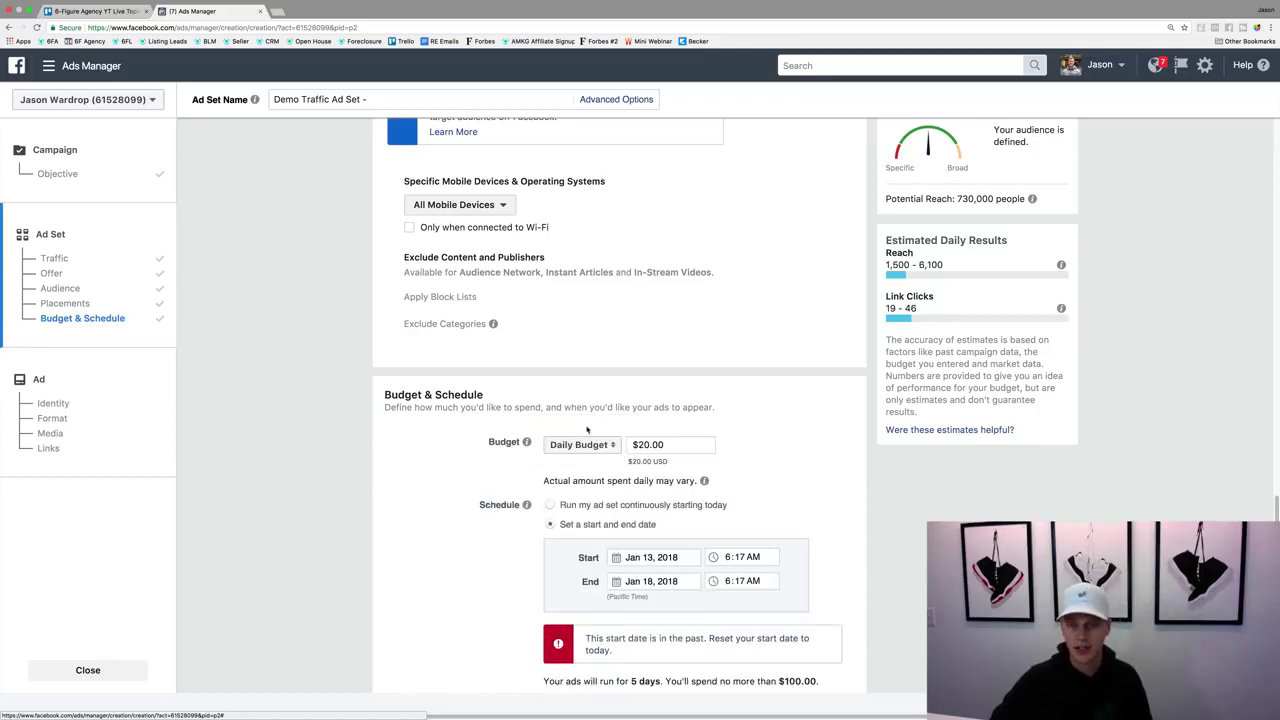
Step: Set the ad set's daily budget to $10.00
click(641, 445)
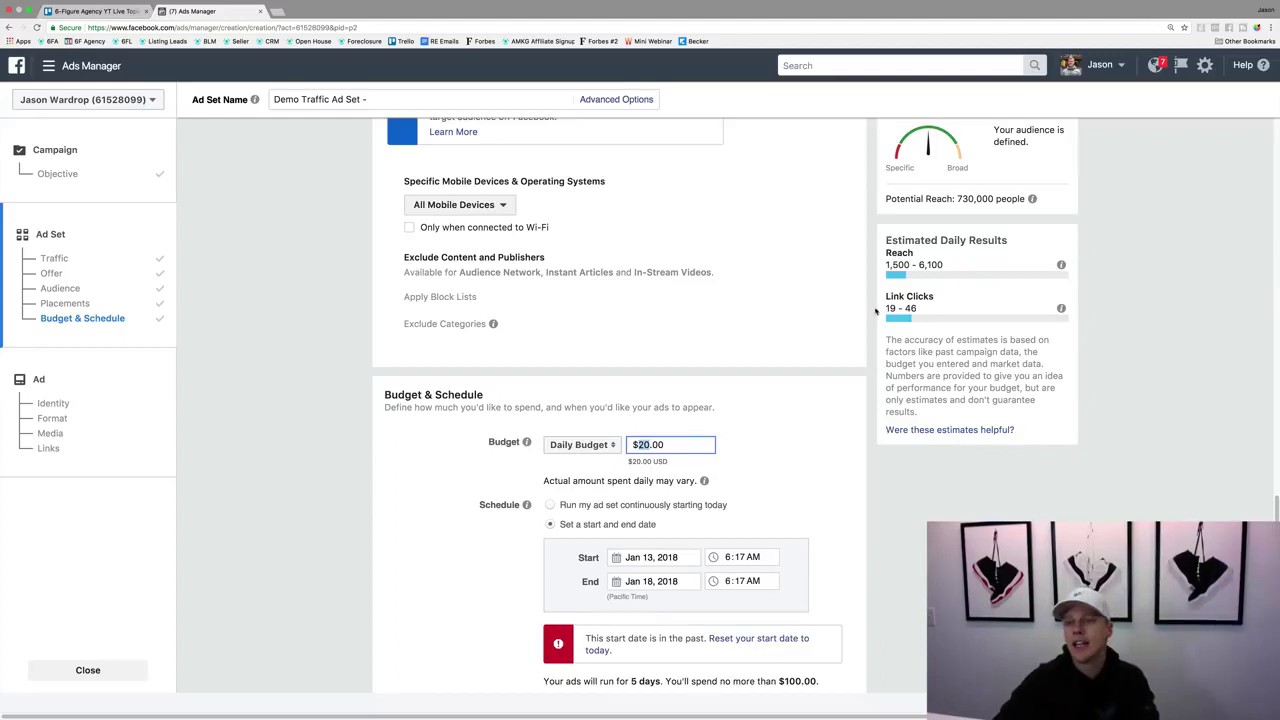
drag(958, 198, 975, 198)
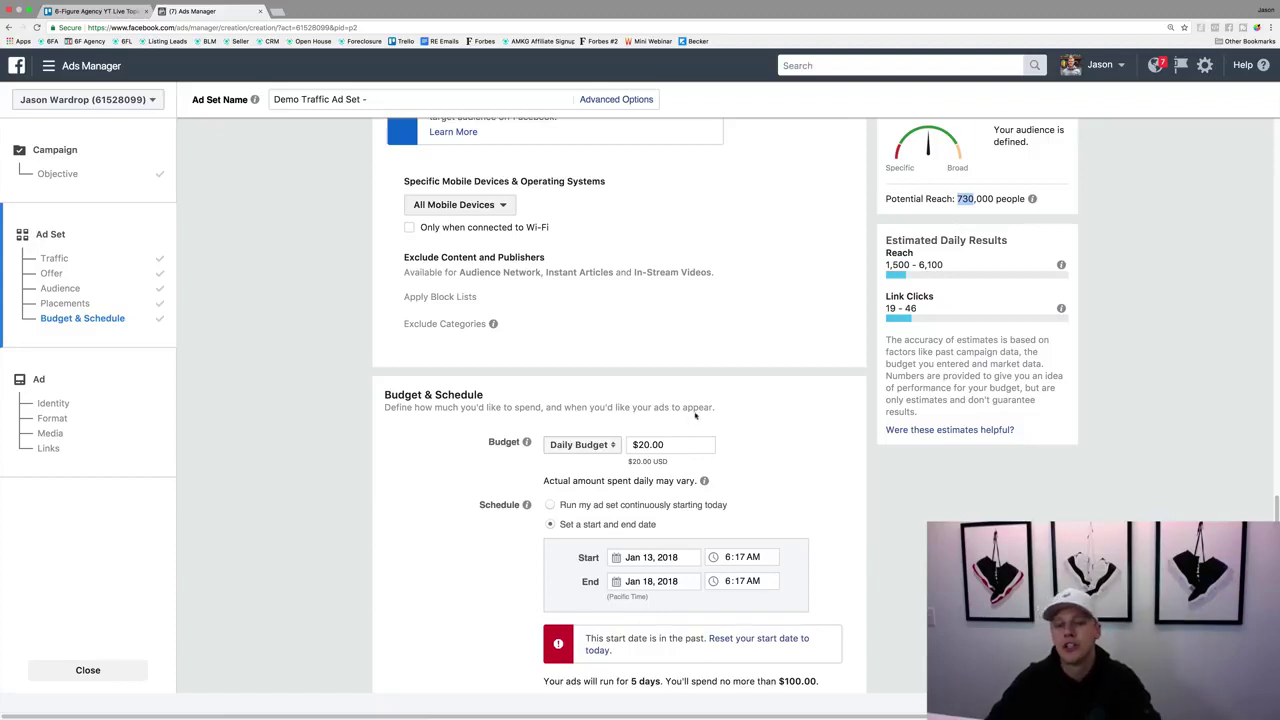
click(650, 444)
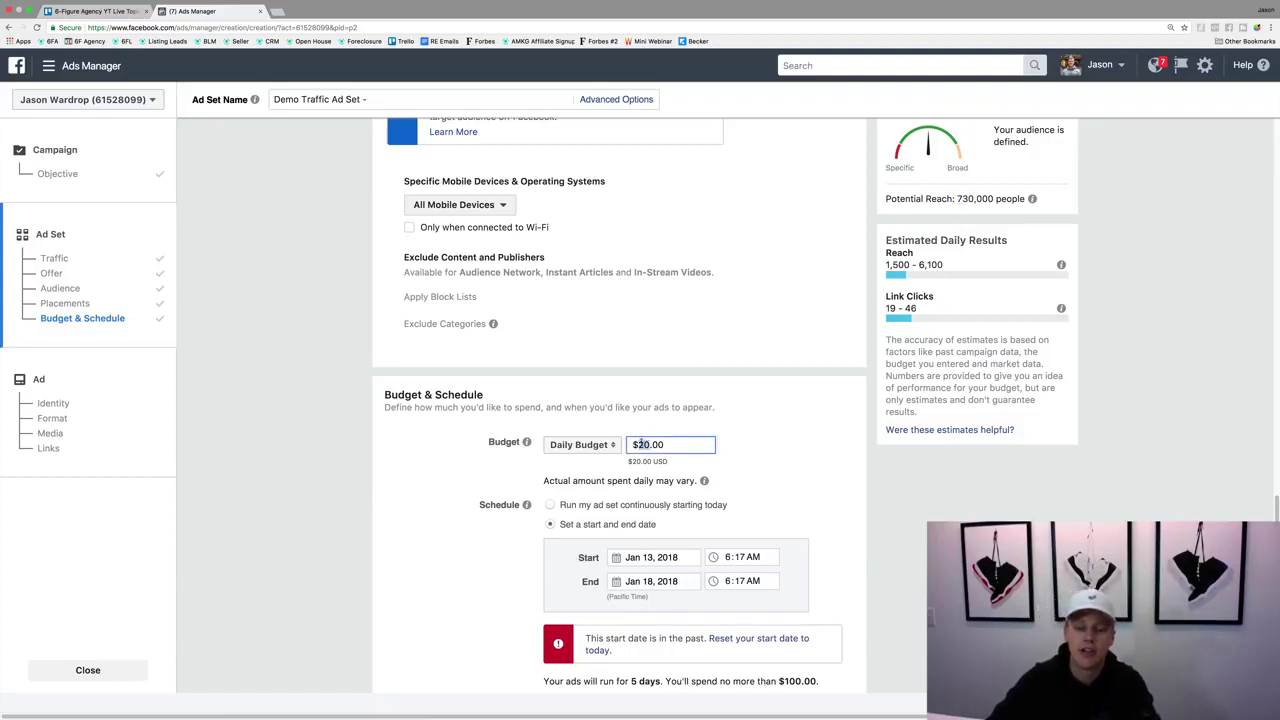
key(BackSpace)
text(1)
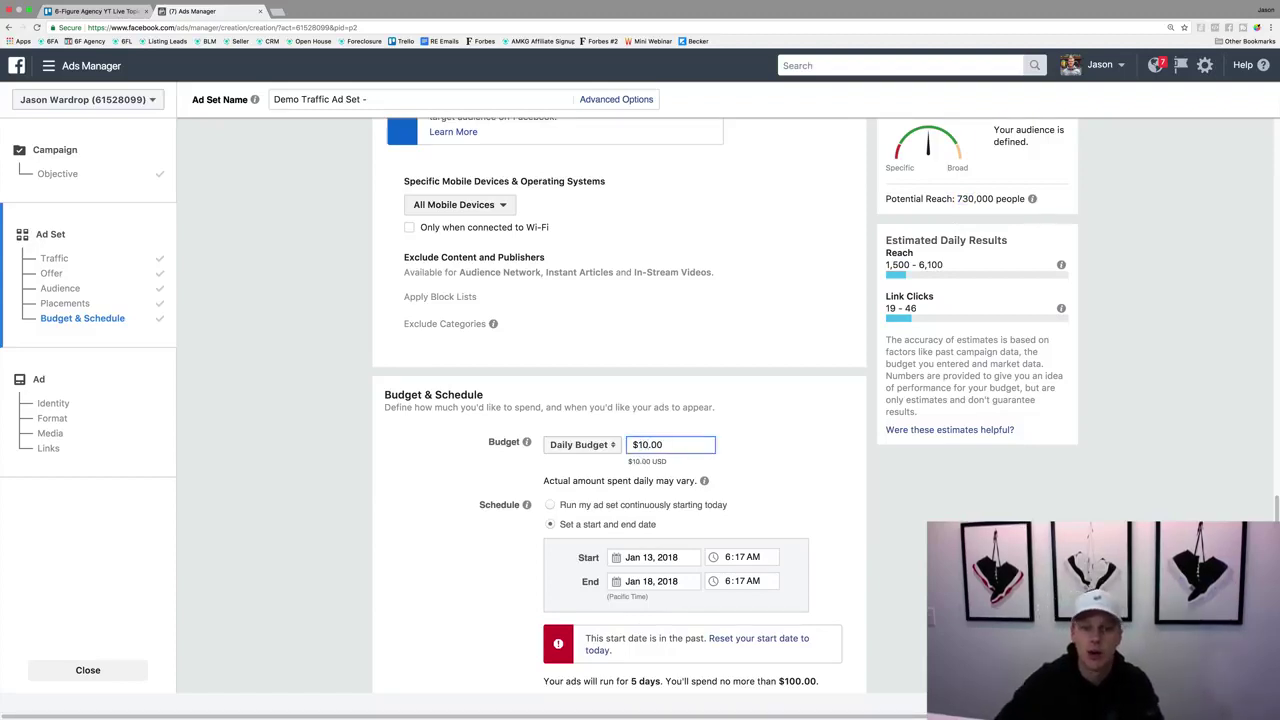
click(848, 444)
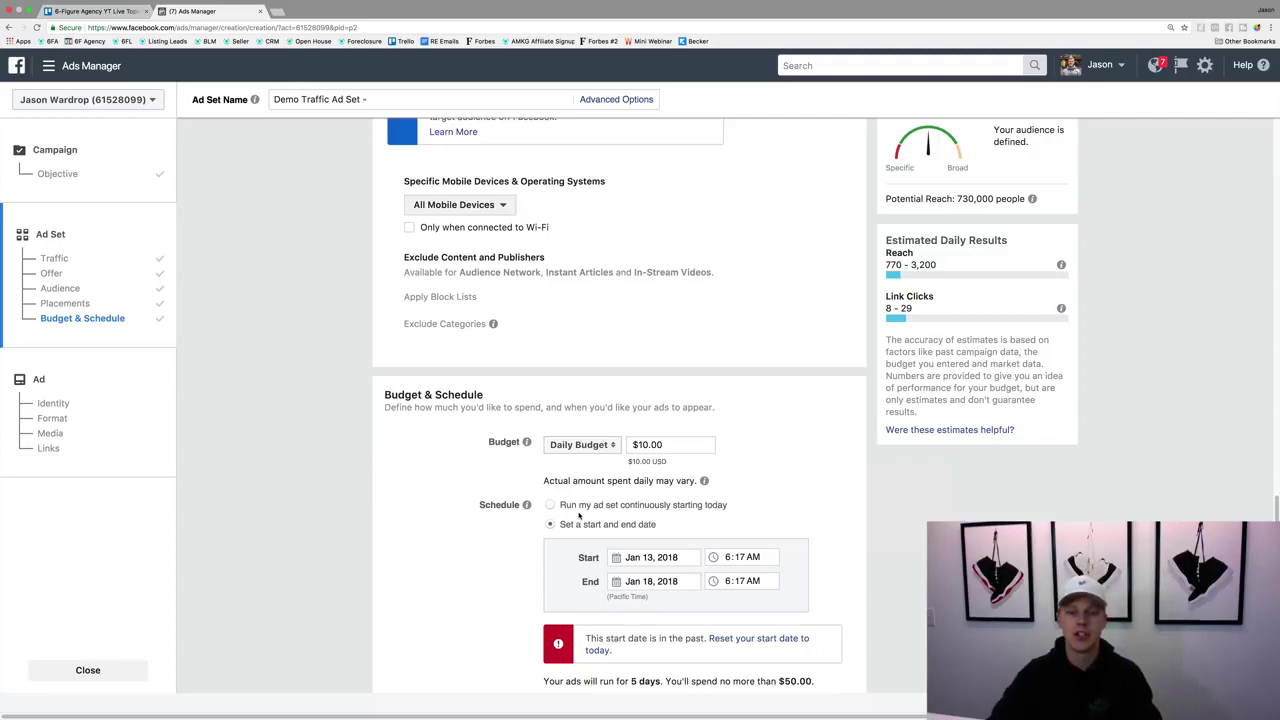
Step: Set the ad set's schedule to start on Jan 15, 2018 at 8:00 AM
click(640, 557)
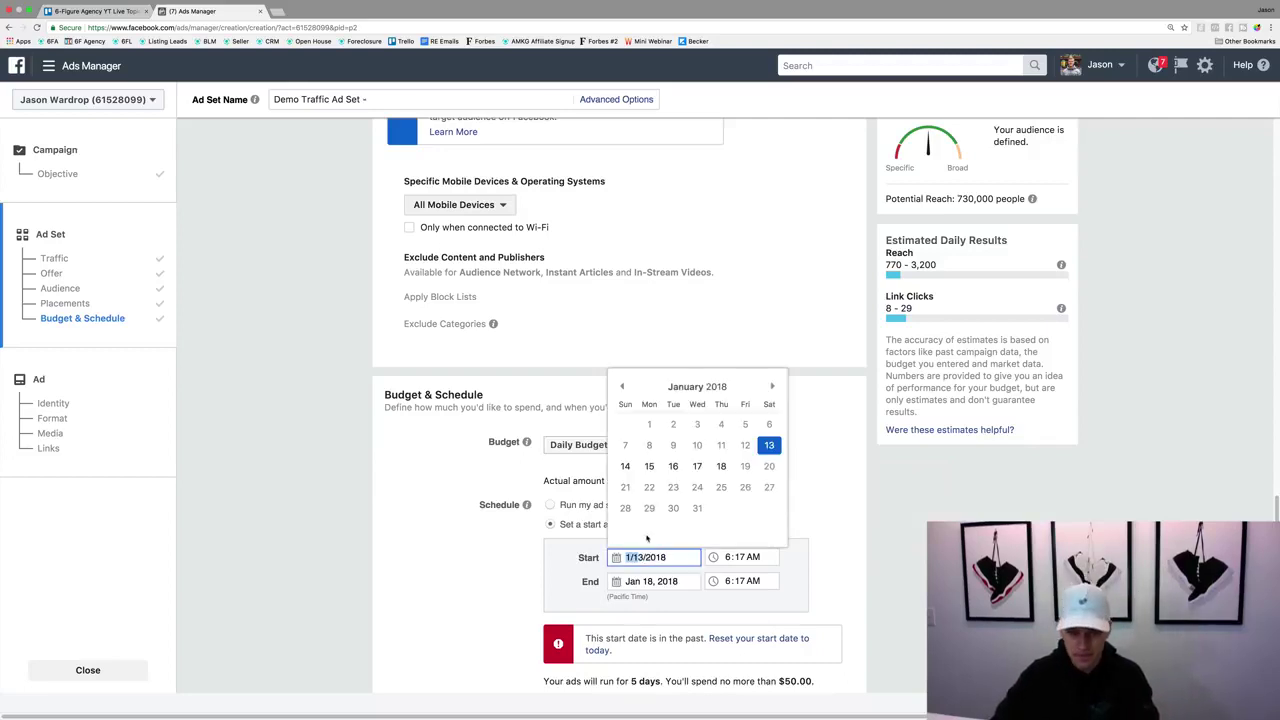
click(649, 466)
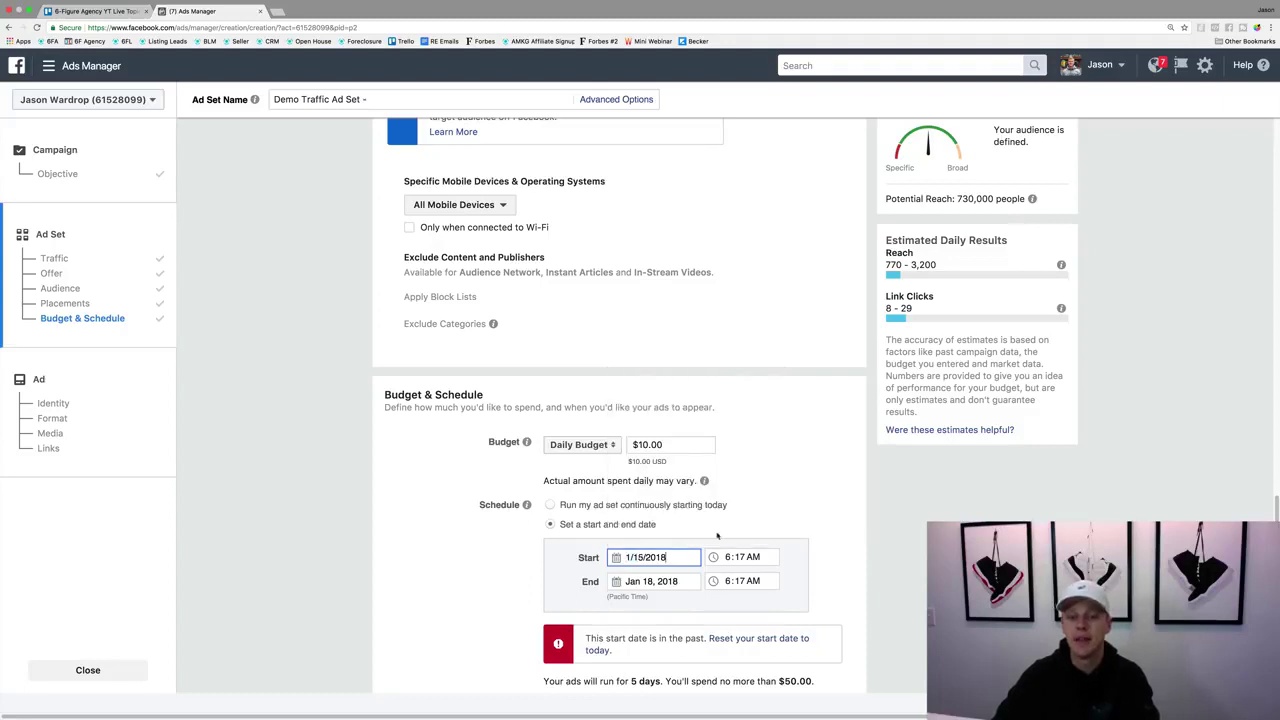
key(Tab)
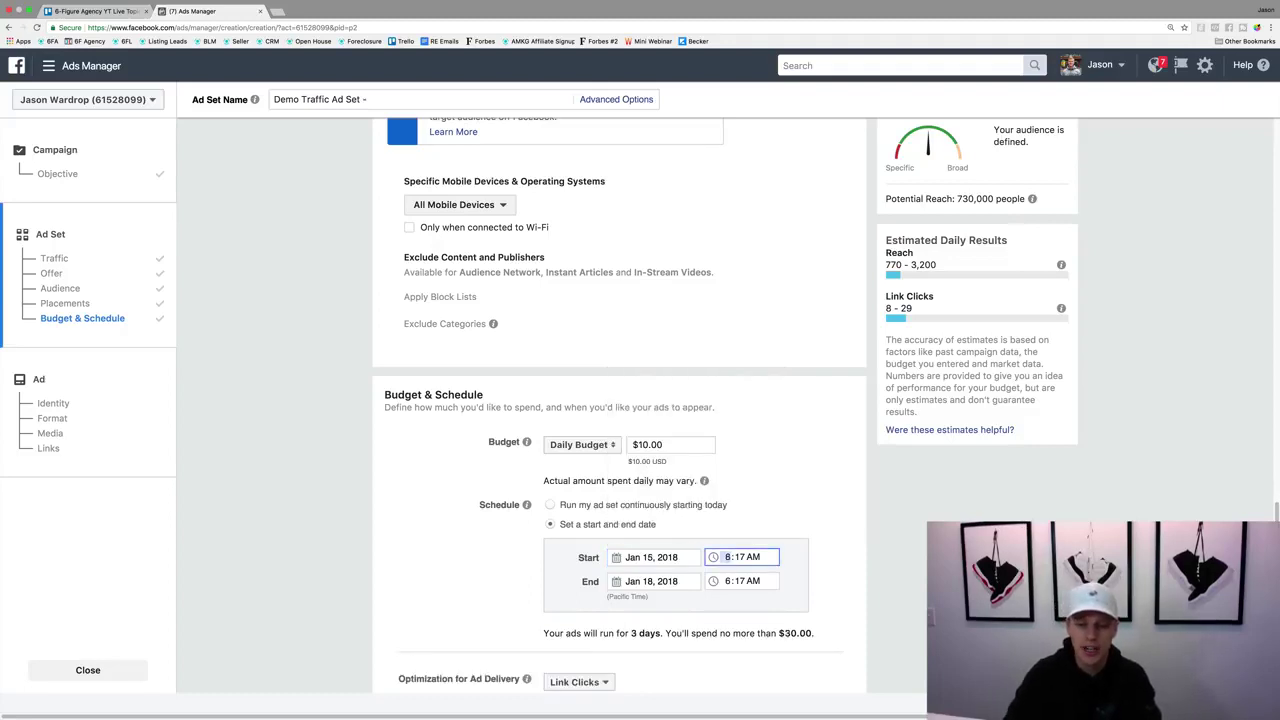
click(738, 557)
text(00)
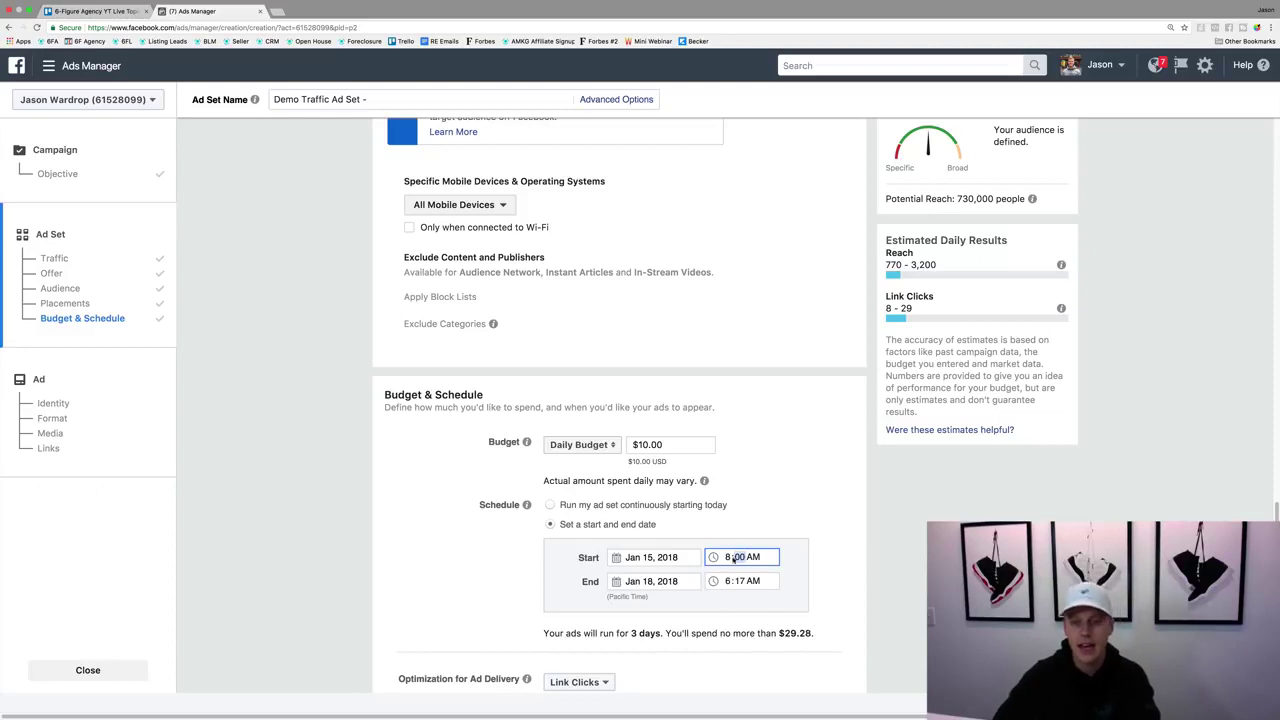
click(783, 578)
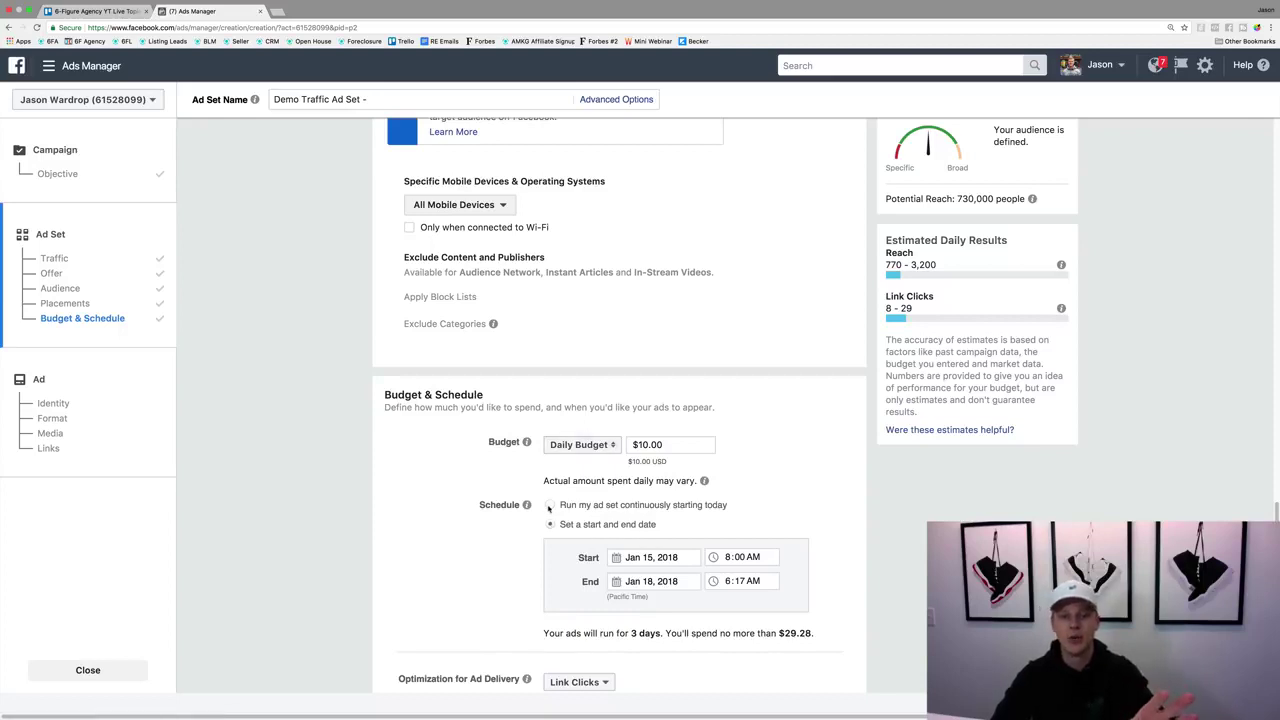
Step: Switch the schedule to continuous and back to a start and end date, and set its start to Jan 15, 2018 at 8:00 AM
click(549, 506)
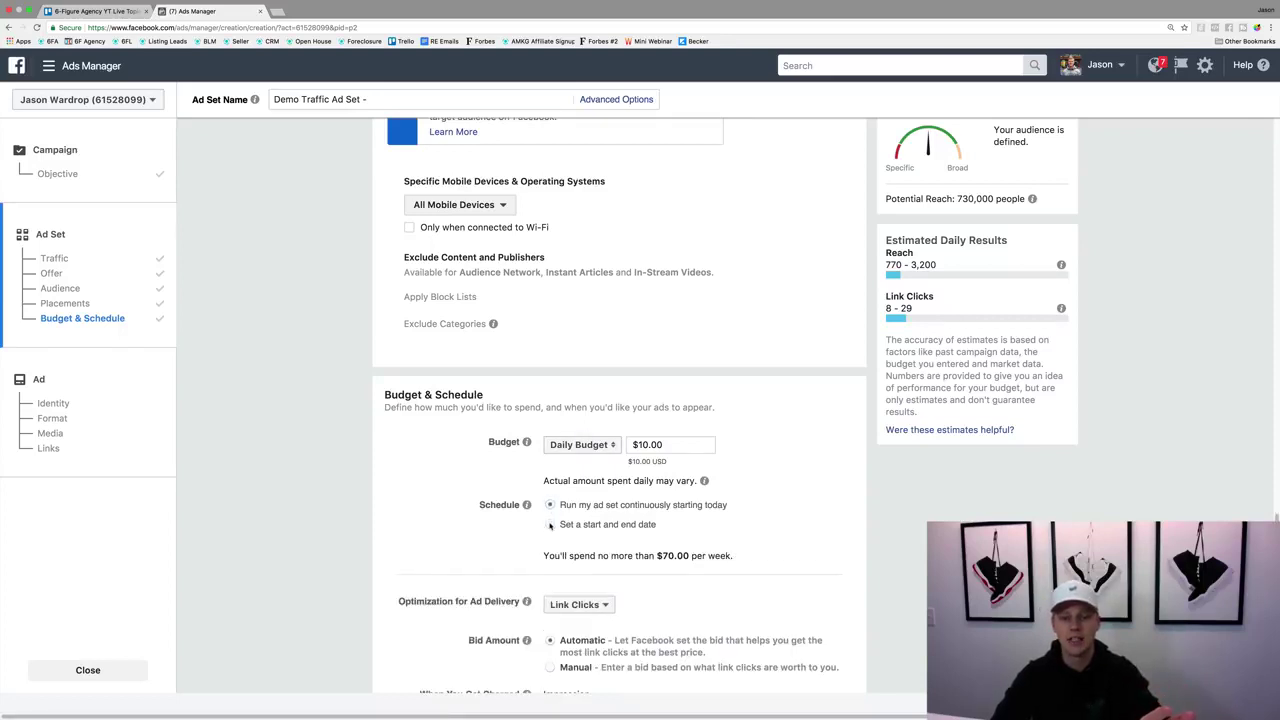
click(550, 525)
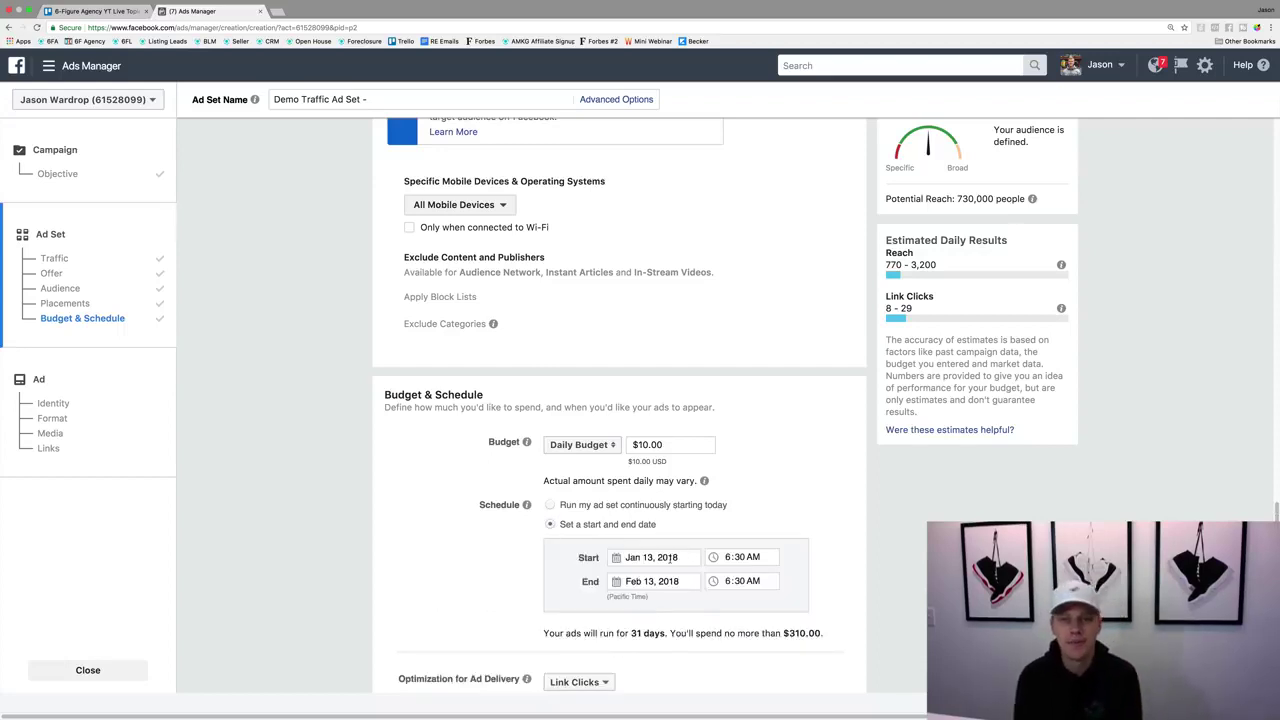
click(700, 558)
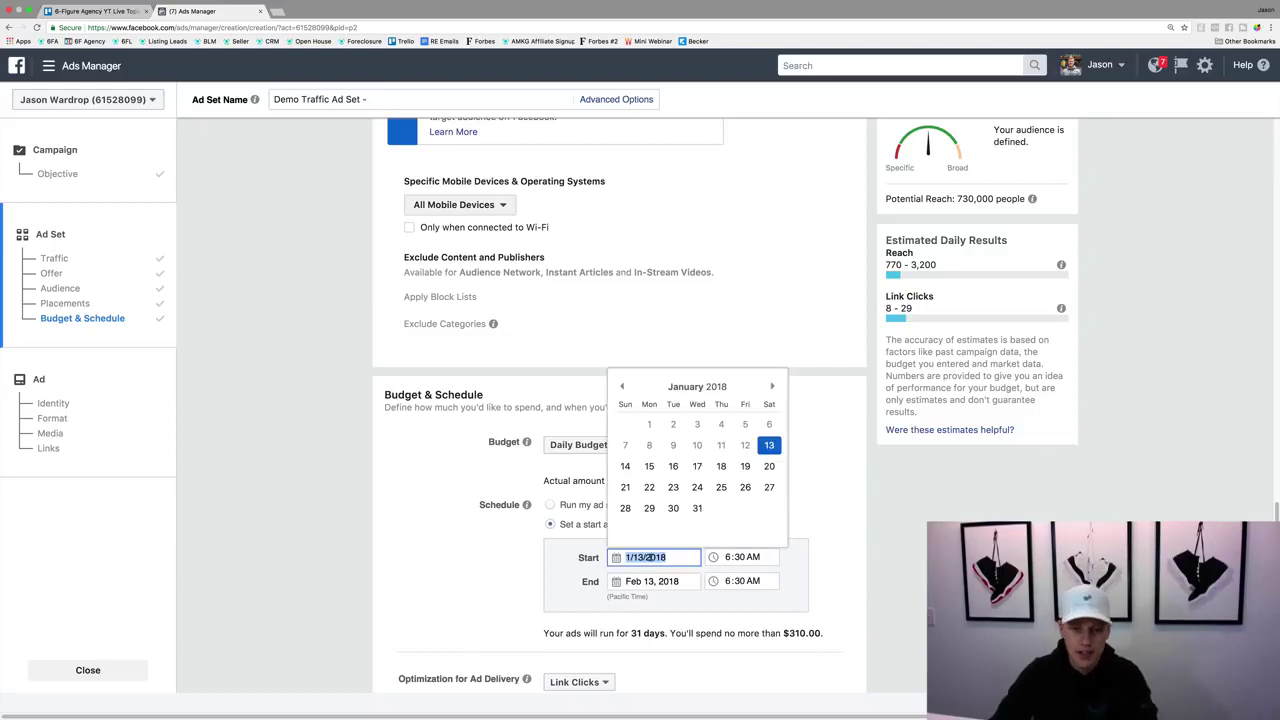
click(651, 463)
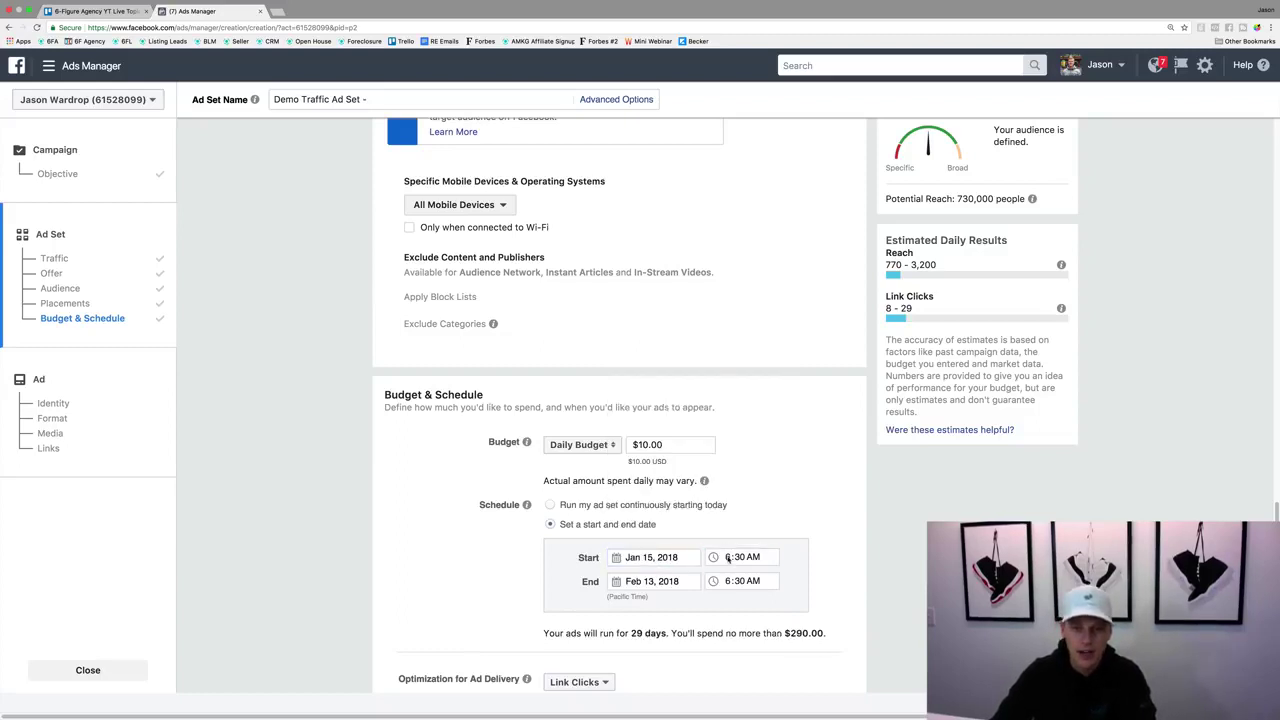
click(729, 557)
text(8)
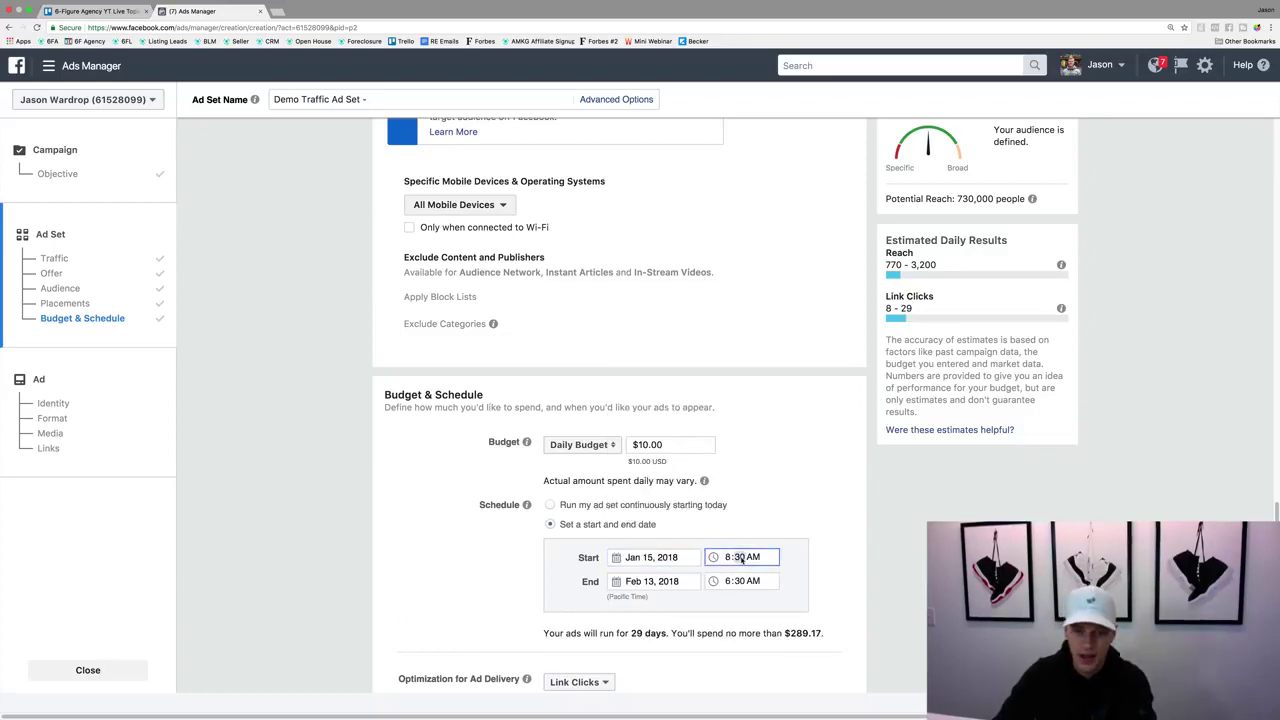
click(741, 557)
text(00)
click(823, 558)
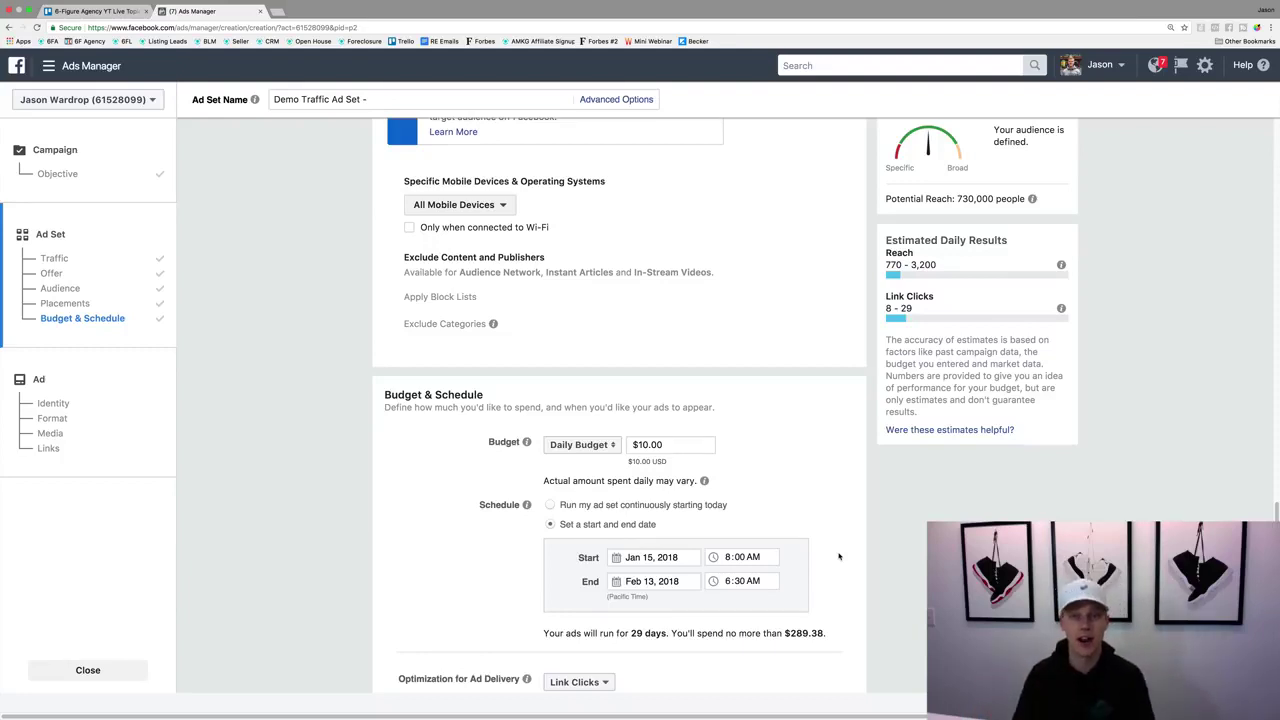
Step: Keep the default delivery optimization and automatic bid settings and proceed from the ad set to the ad creation page
scroll(762, 462, down, 2)
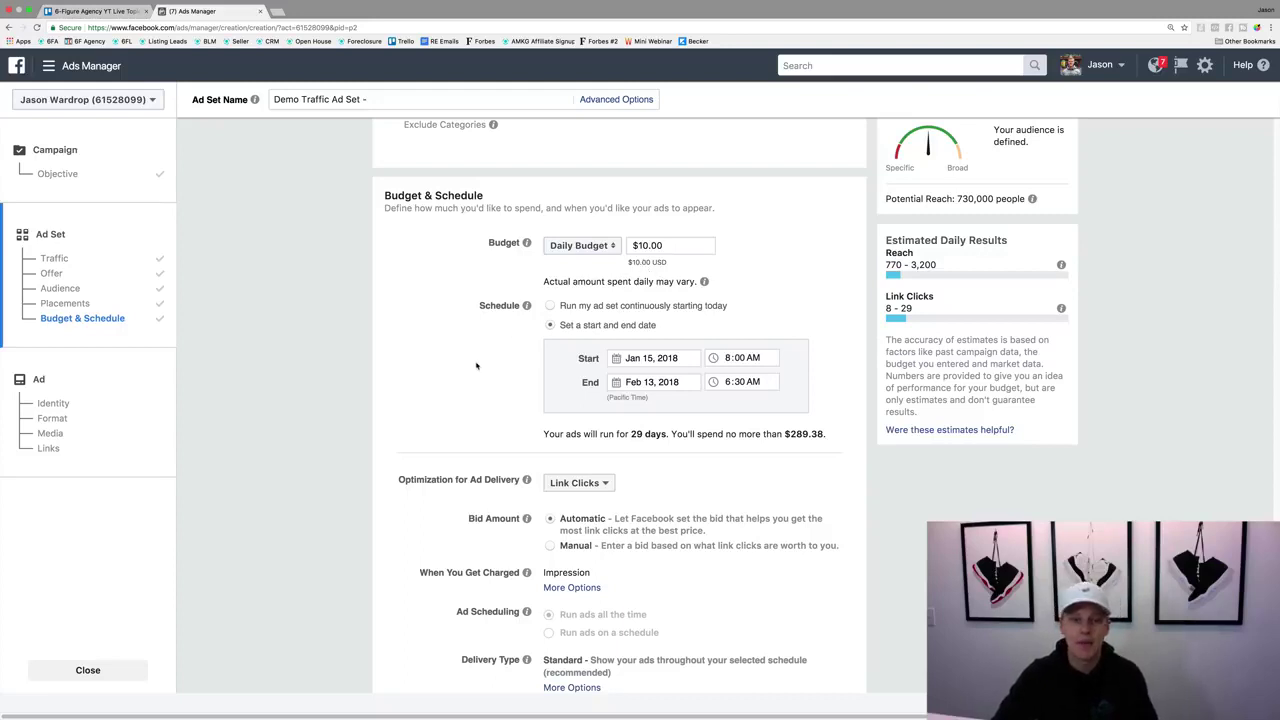
scroll(476, 366, down, 2)
mouse_move(526, 439)
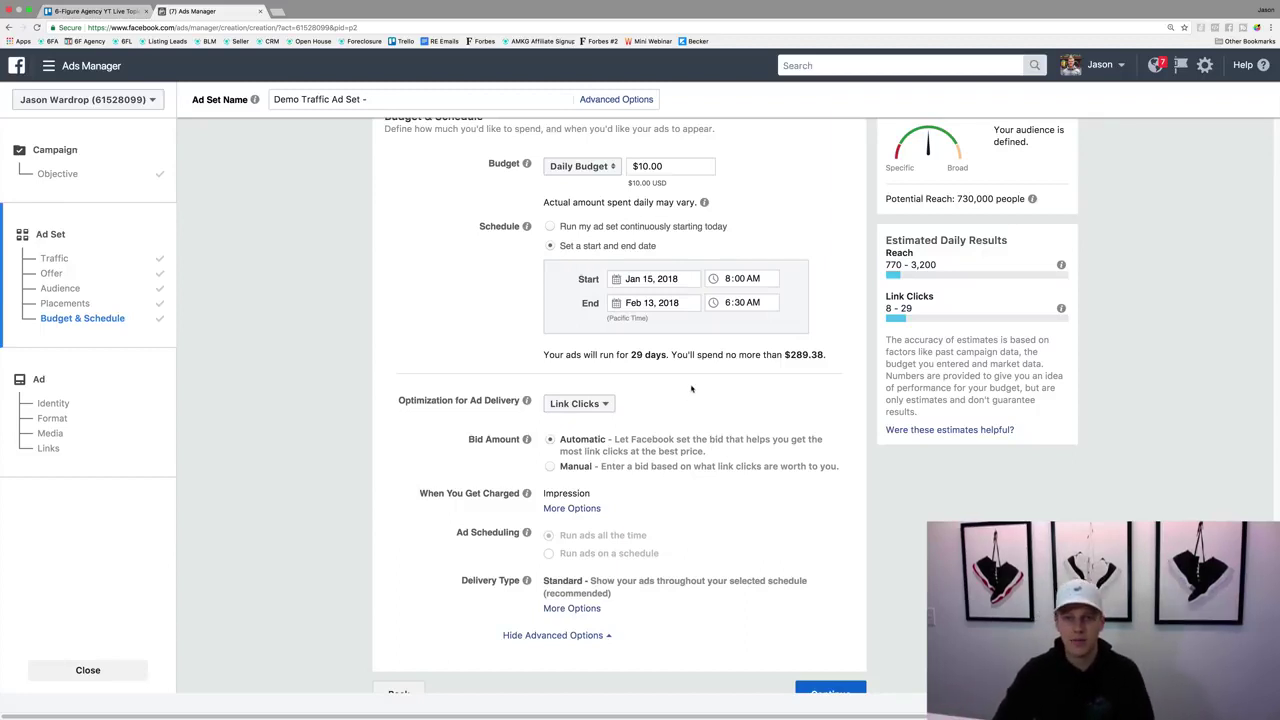
scroll(722, 408, down, 1)
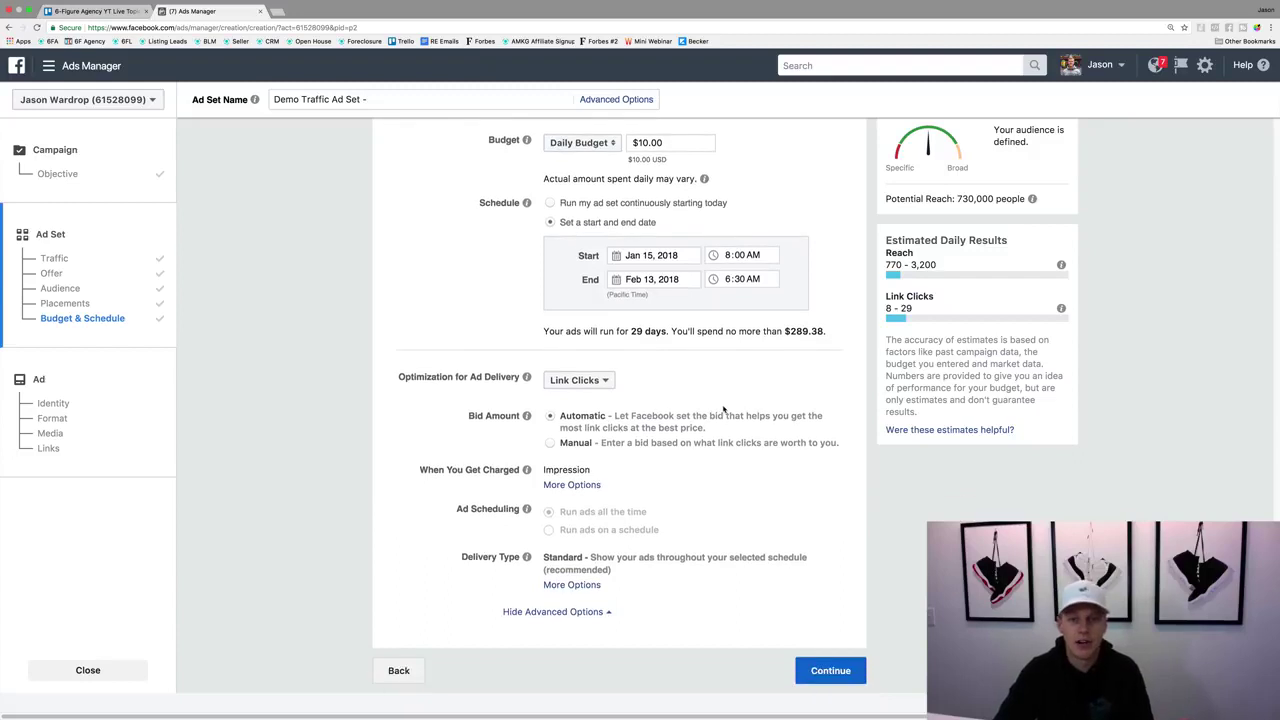
click(824, 672)
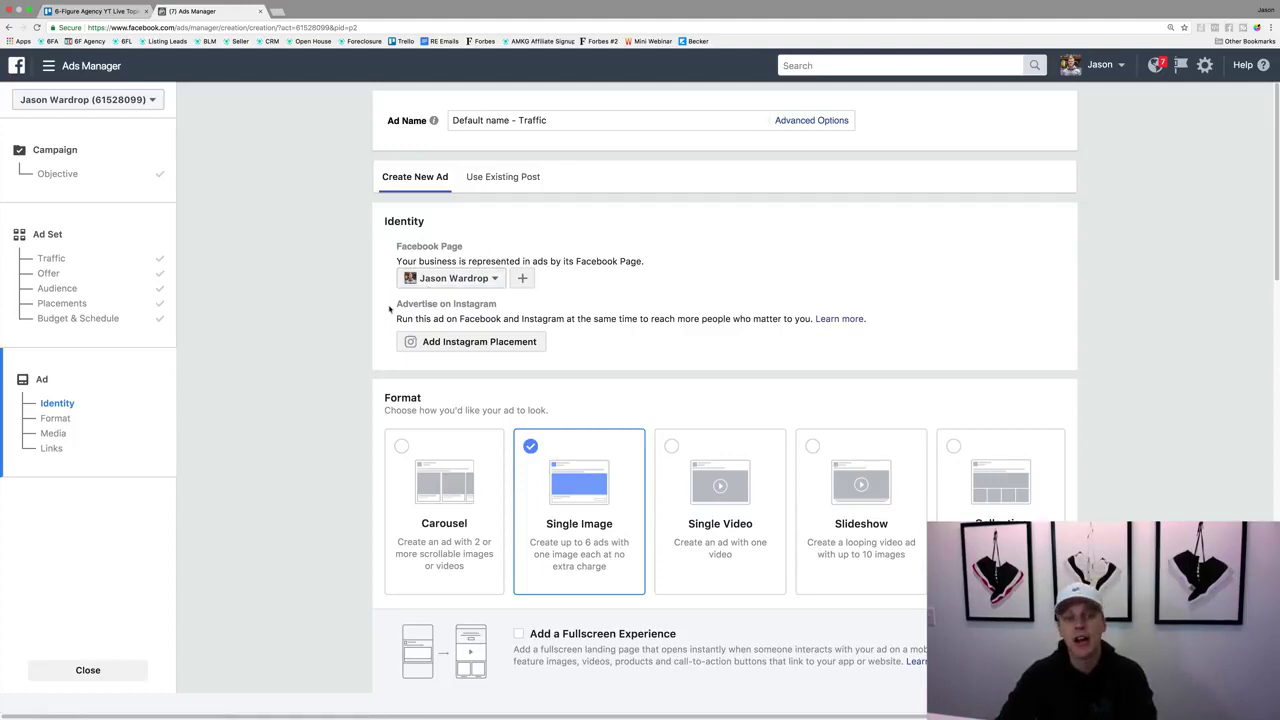
Step: Browse the existing page posts that could serve as the ad and return to creating a new ad
drag(389, 308, 500, 306)
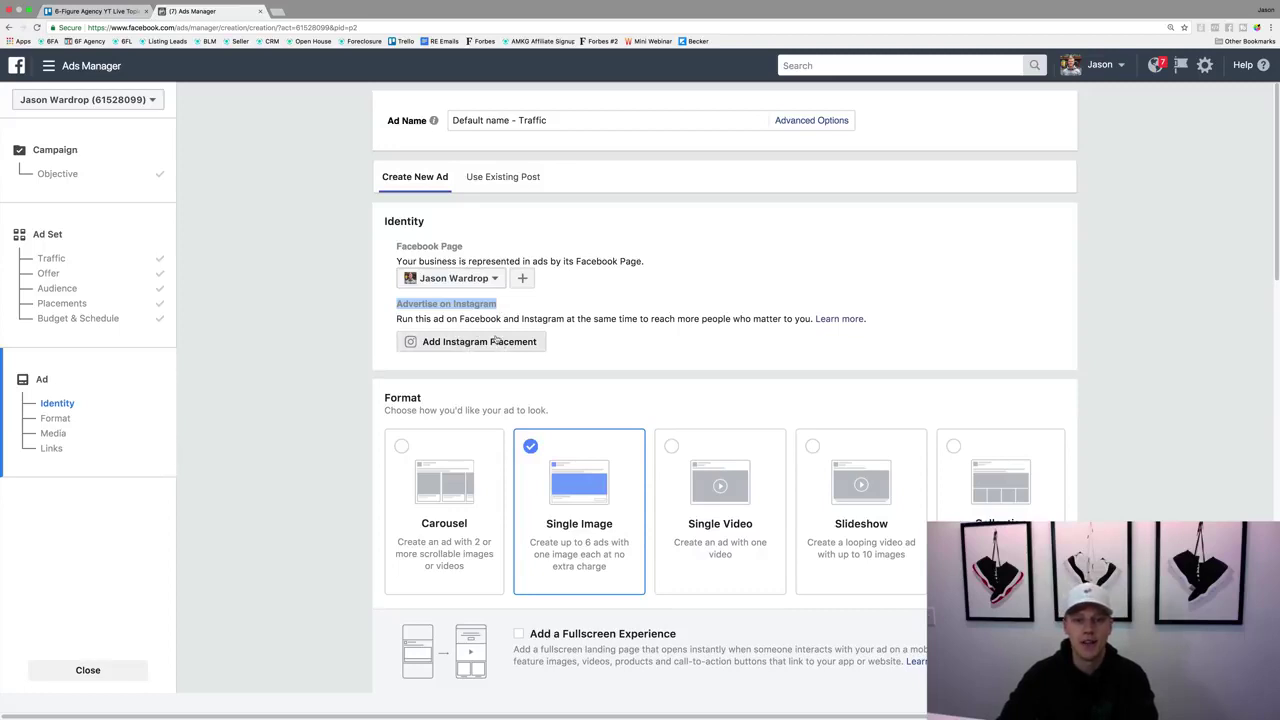
click(512, 178)
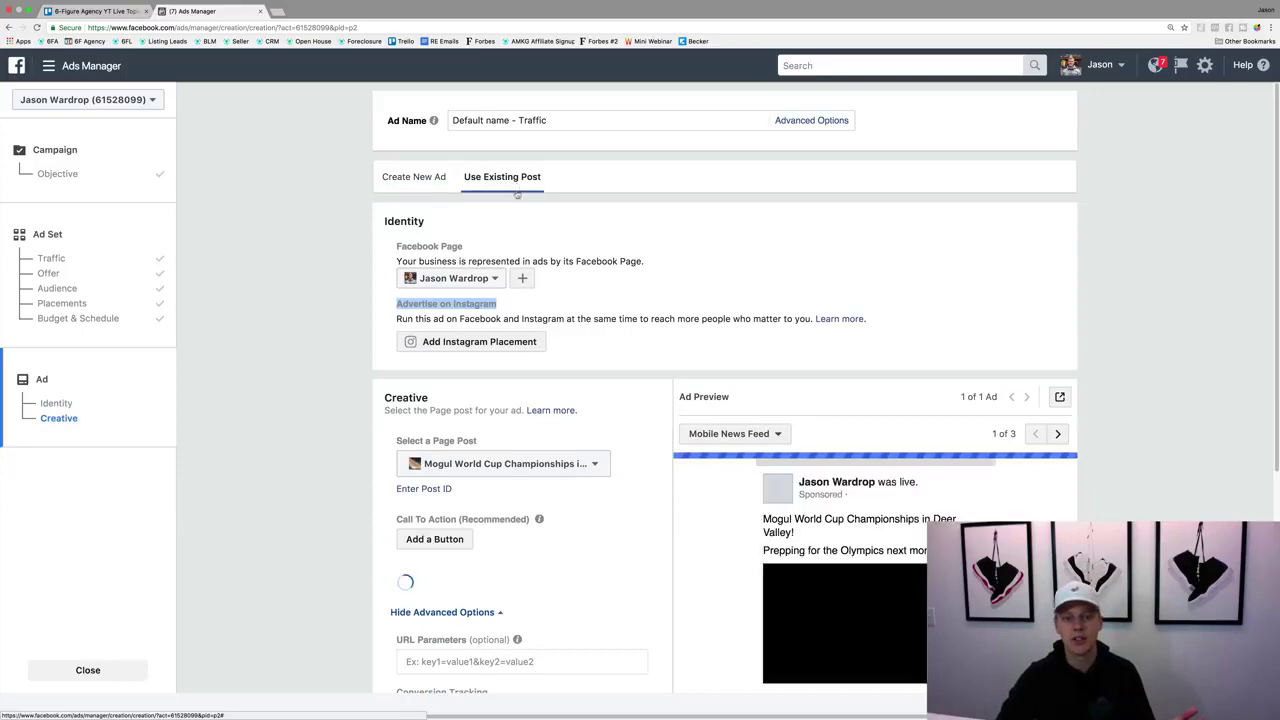
click(577, 462)
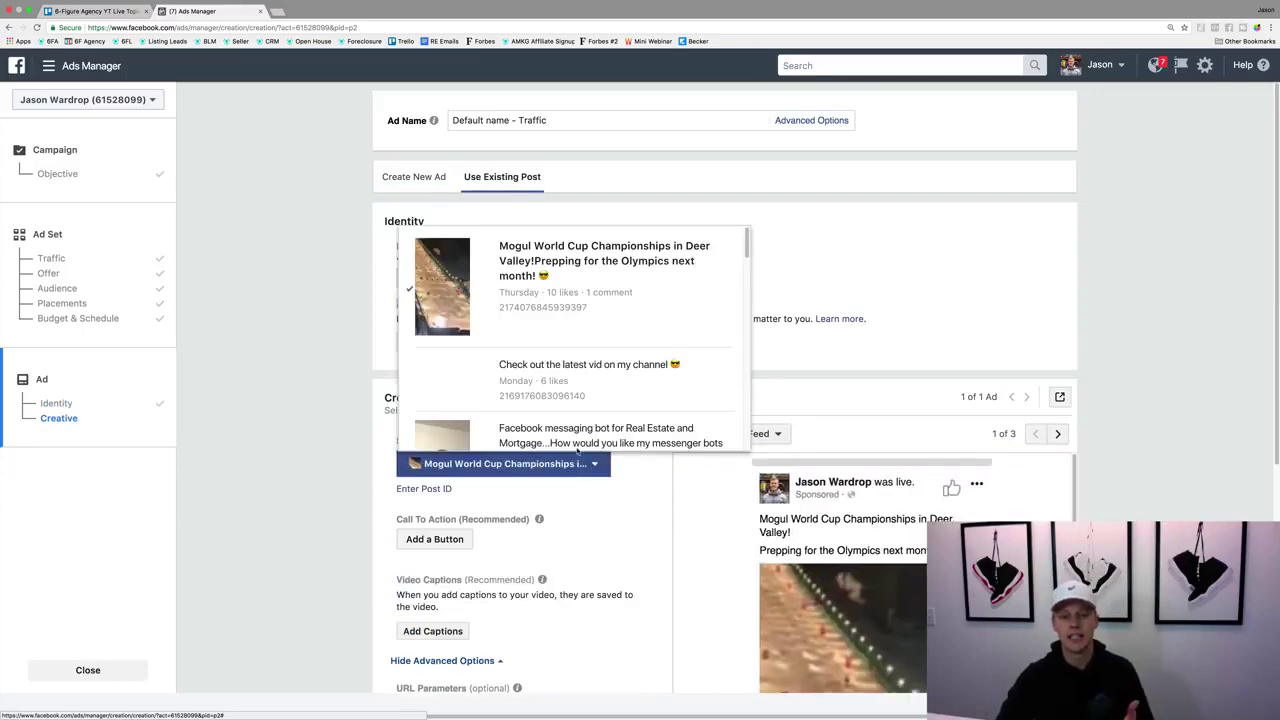
scroll(476, 361, down, 5)
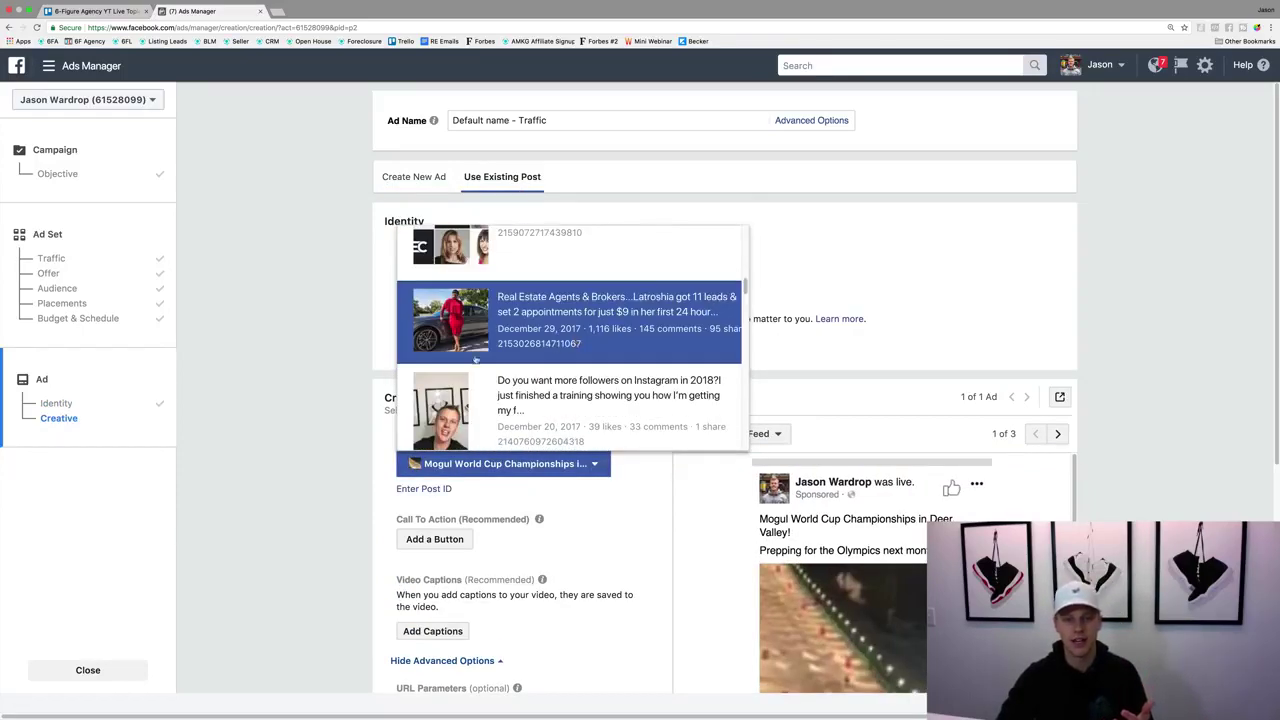
click(314, 380)
click(414, 180)
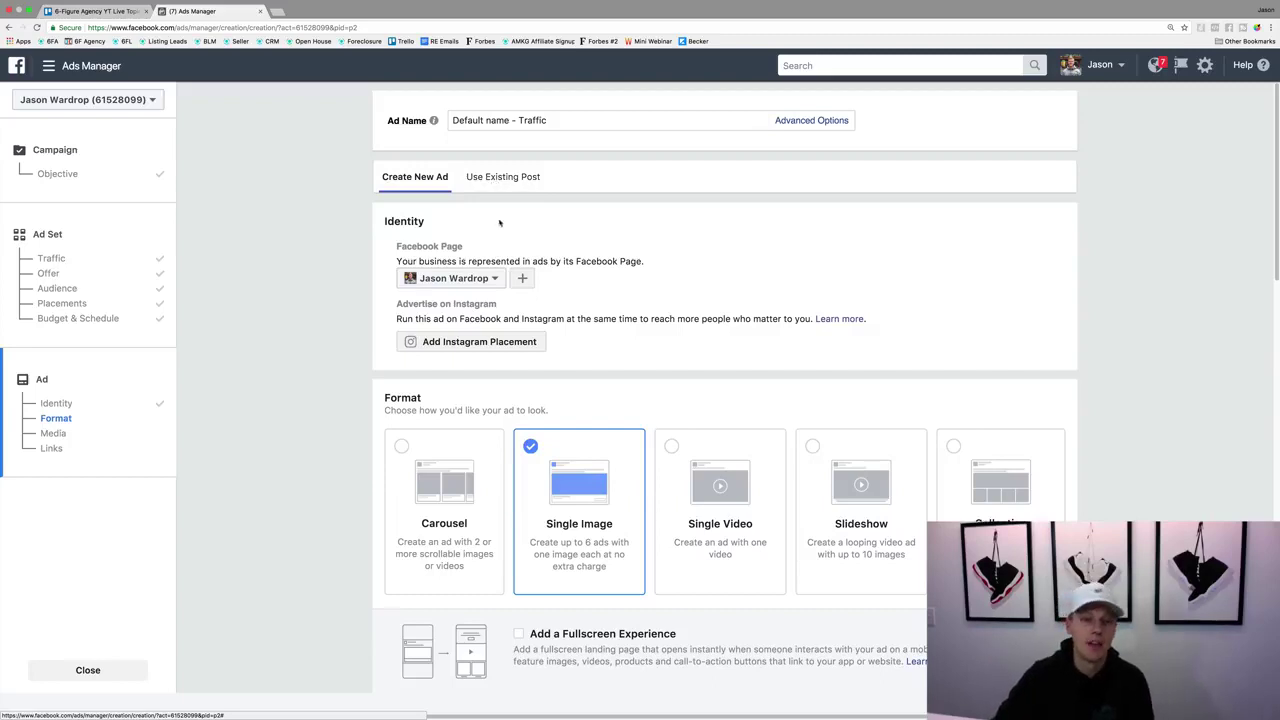
Step: Choose the Carousel ad format and look through its link settings and cards 1, 2 and 3
scroll(606, 228, down, 3)
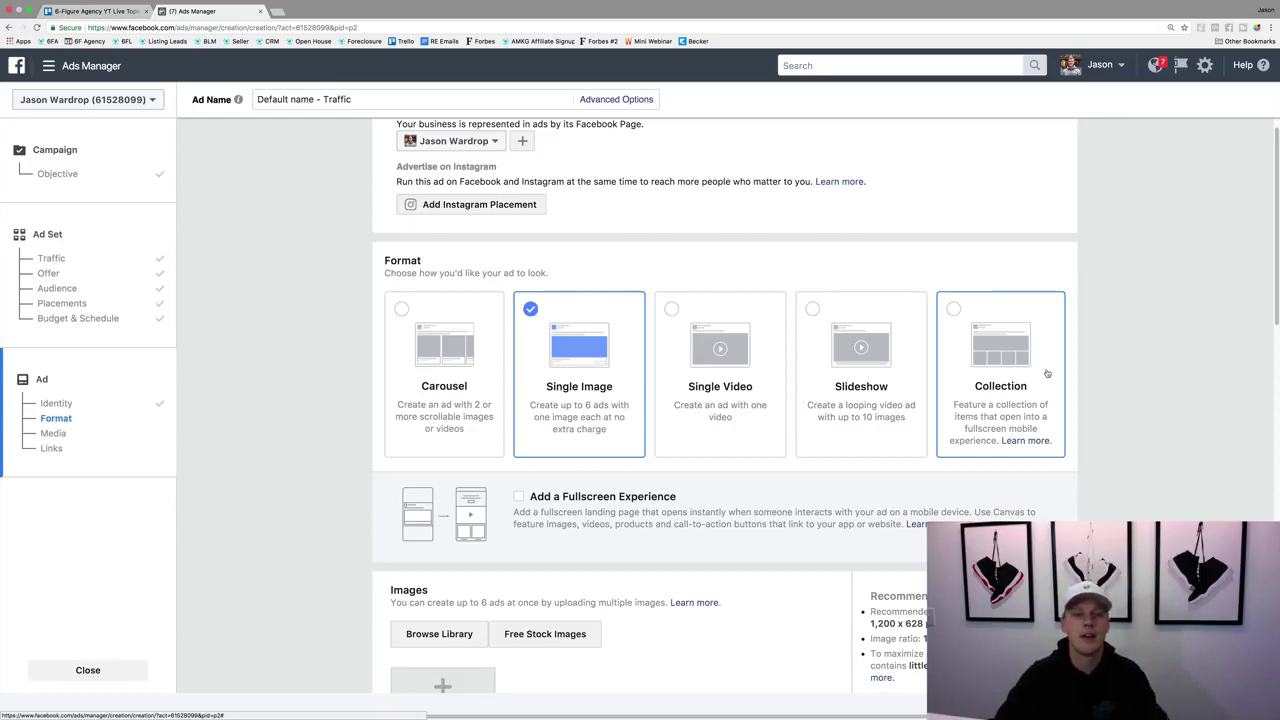
click(432, 361)
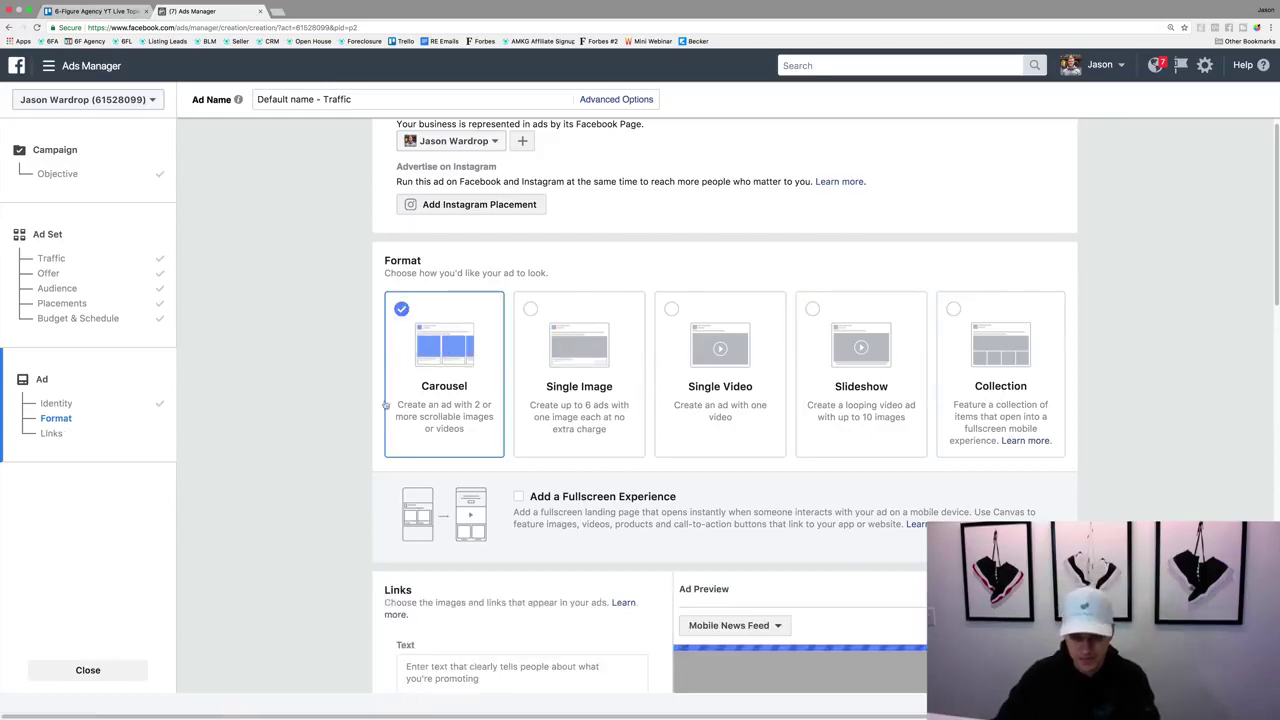
scroll(378, 410, down, 3)
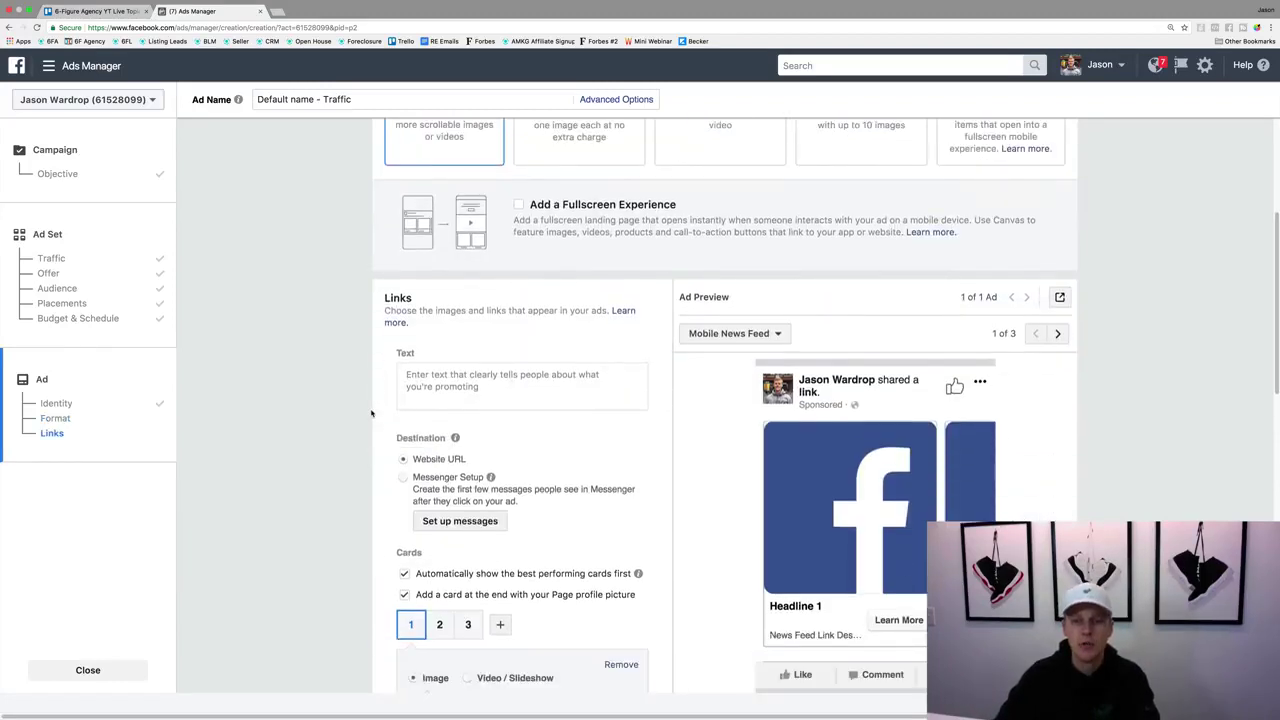
scroll(371, 413, down, 1)
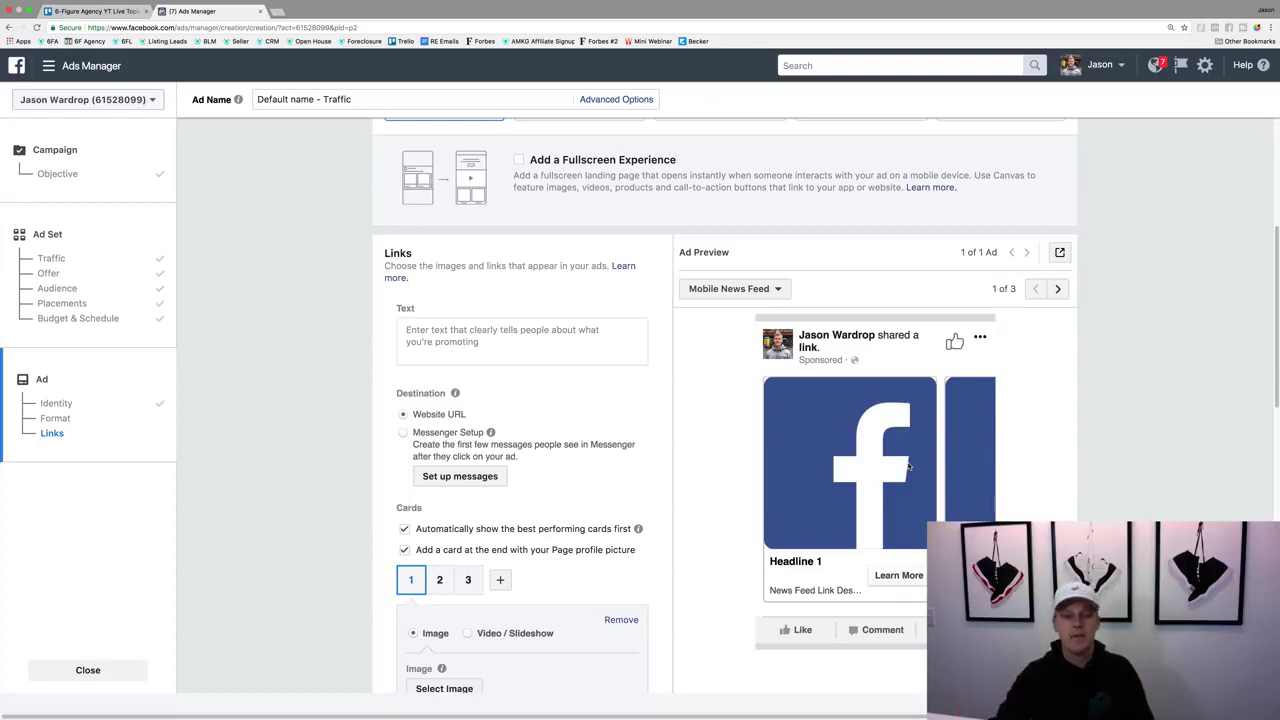
scroll(420, 562, down, 1)
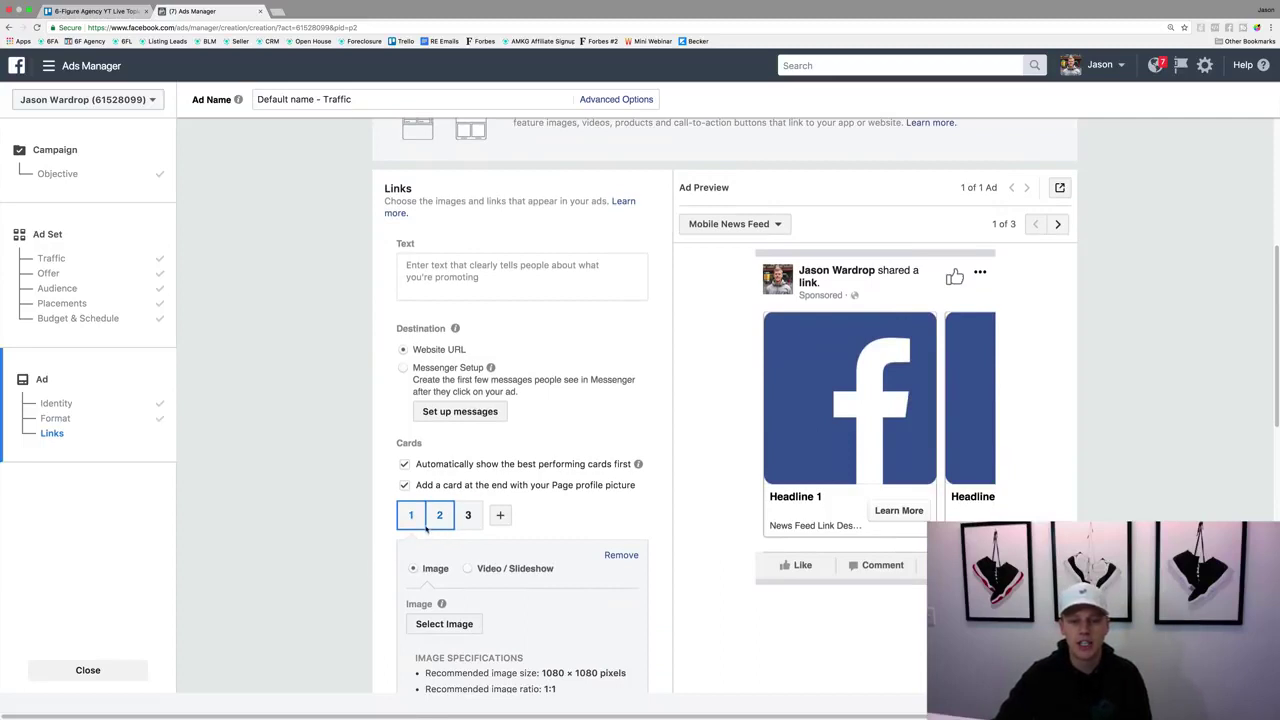
click(439, 515)
click(466, 517)
click(410, 515)
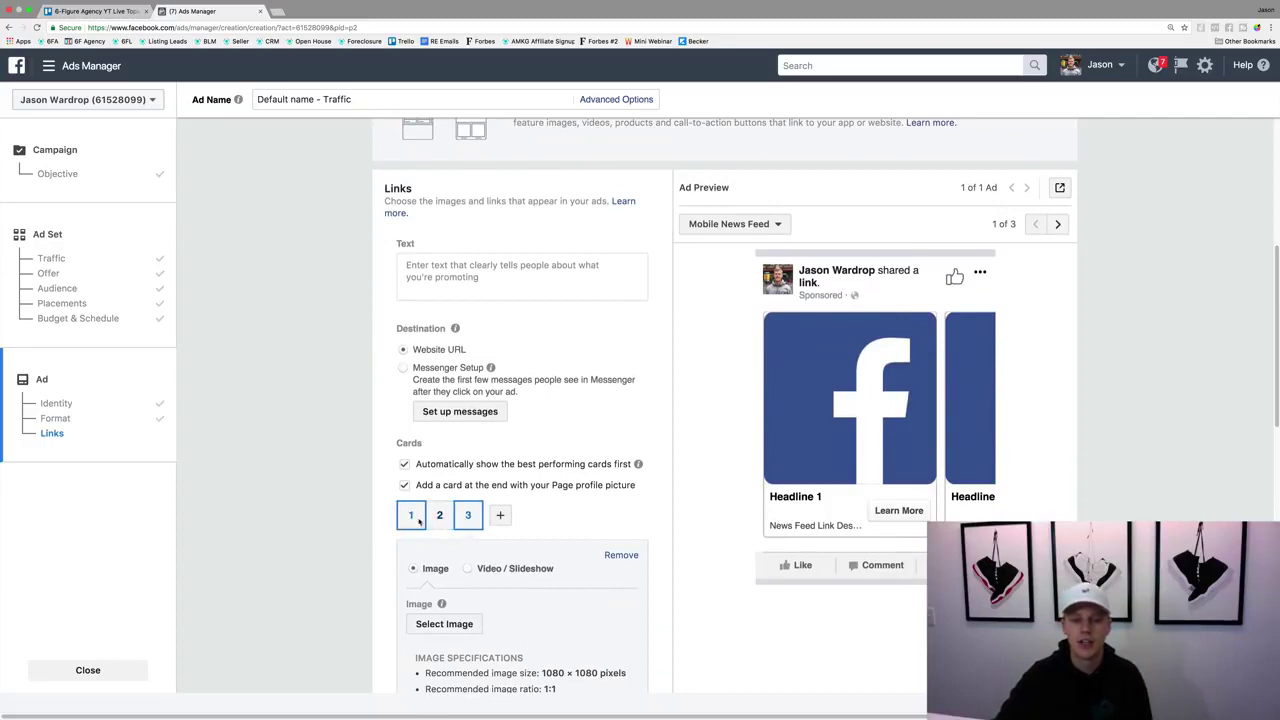
mouse_move(453, 603)
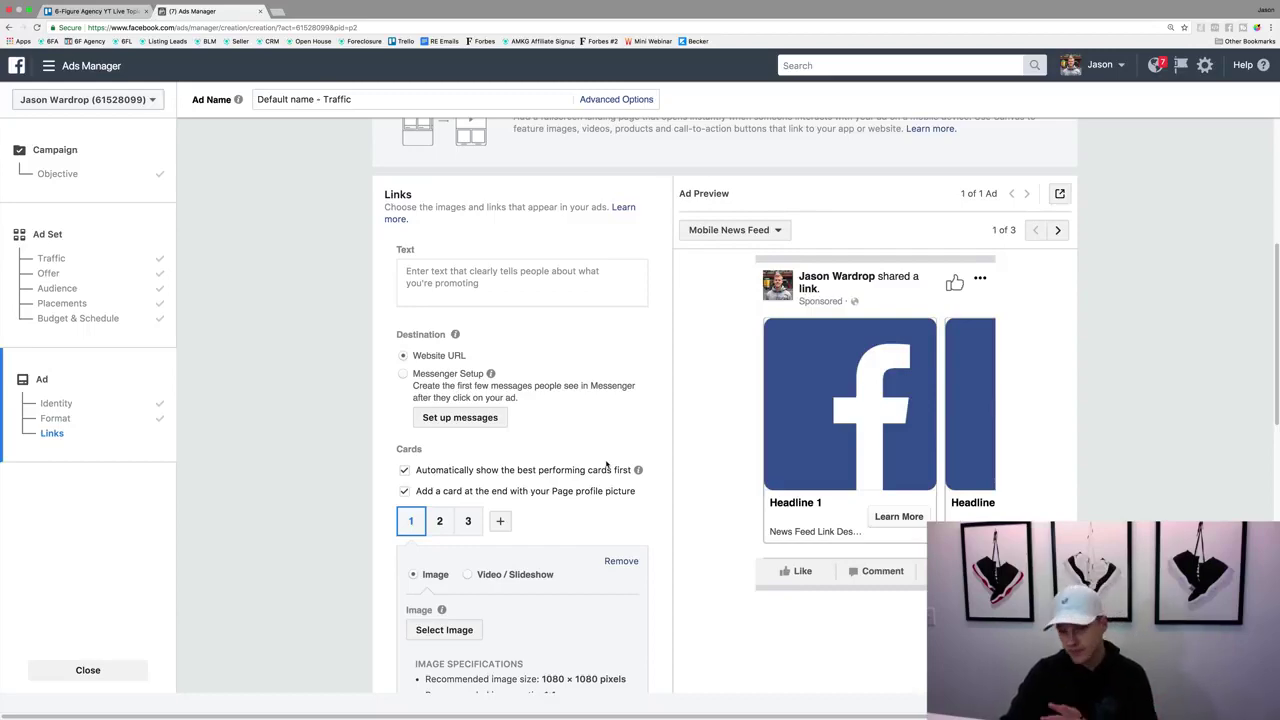
Step: Switch the ad format from Carousel to Single Image and examine its image upload and link options
scroll(606, 464, up, 5)
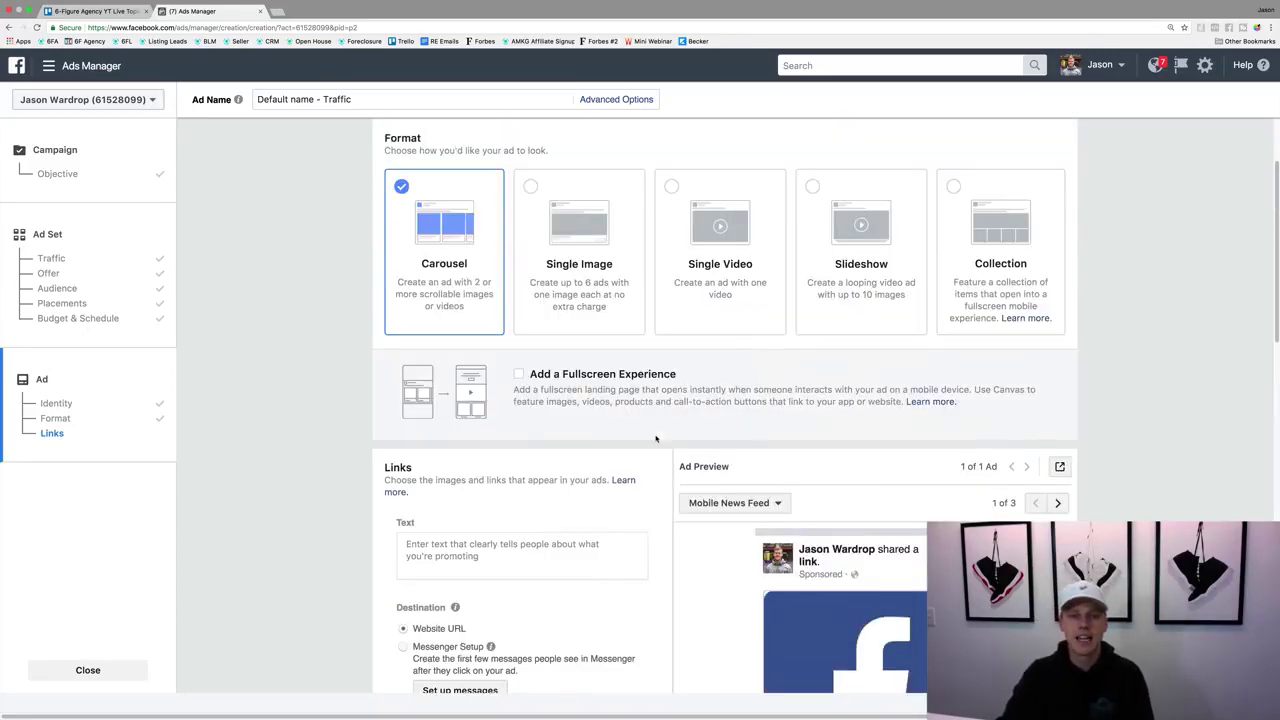
click(621, 262)
scroll(621, 390, down, 5)
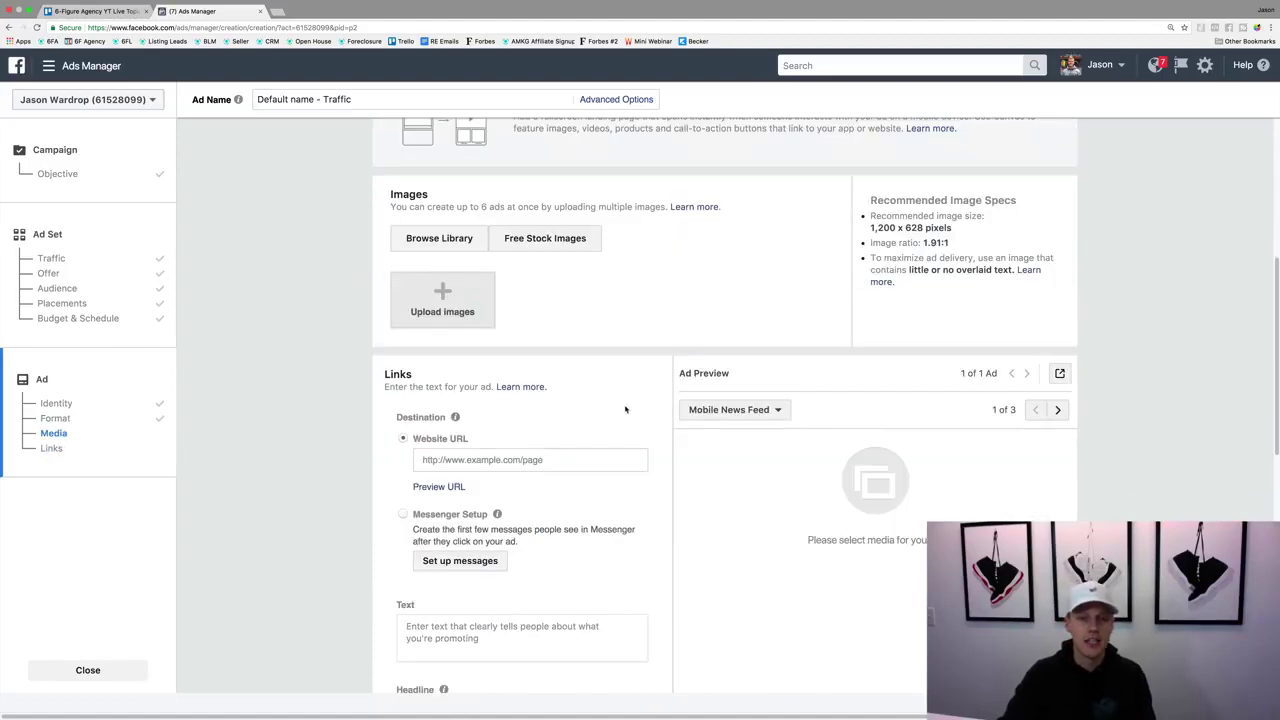
scroll(625, 408, up, 3)
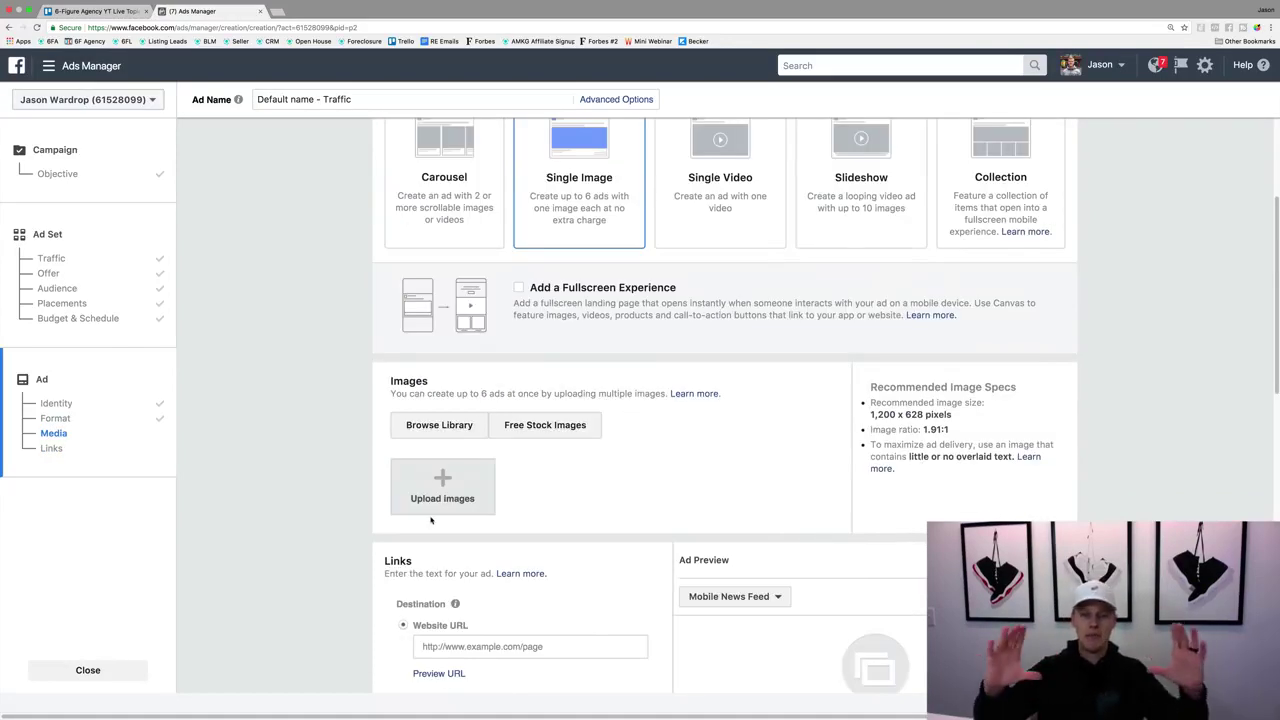
Step: Try the Single Video and Slideshow ad formats and examine the media options and recommendations of each
click(709, 166)
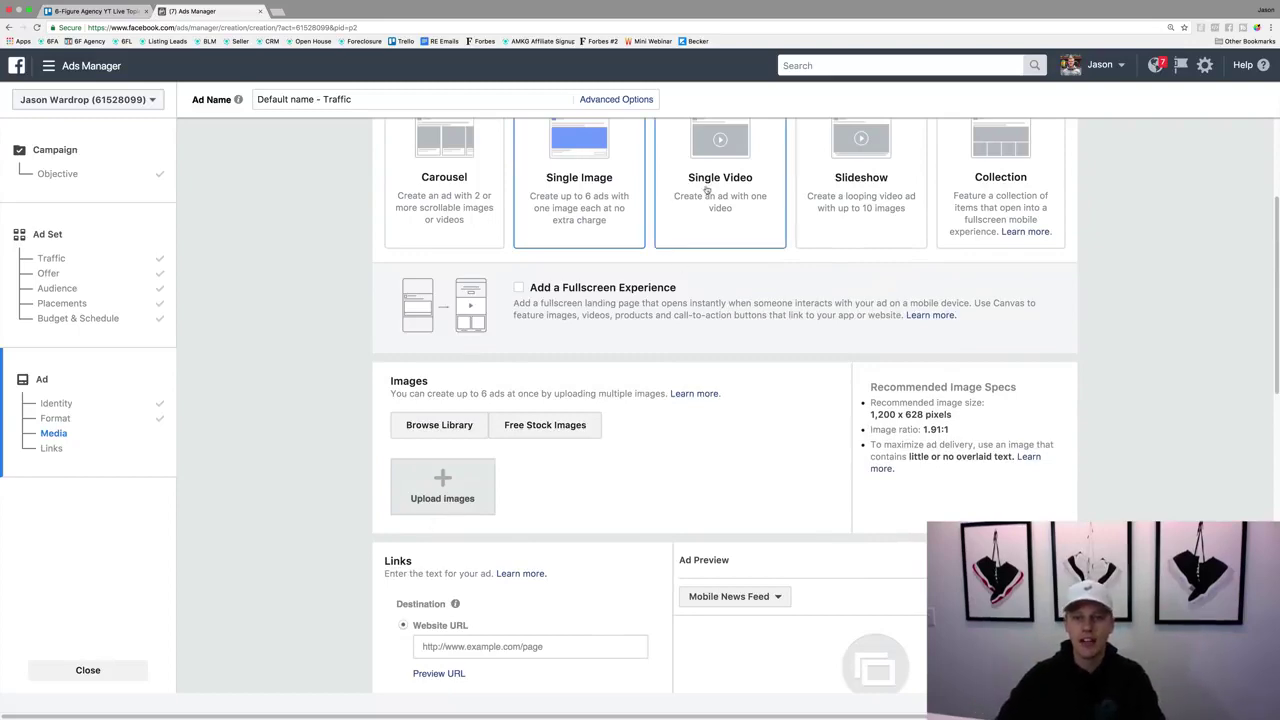
scroll(763, 387, down, 2)
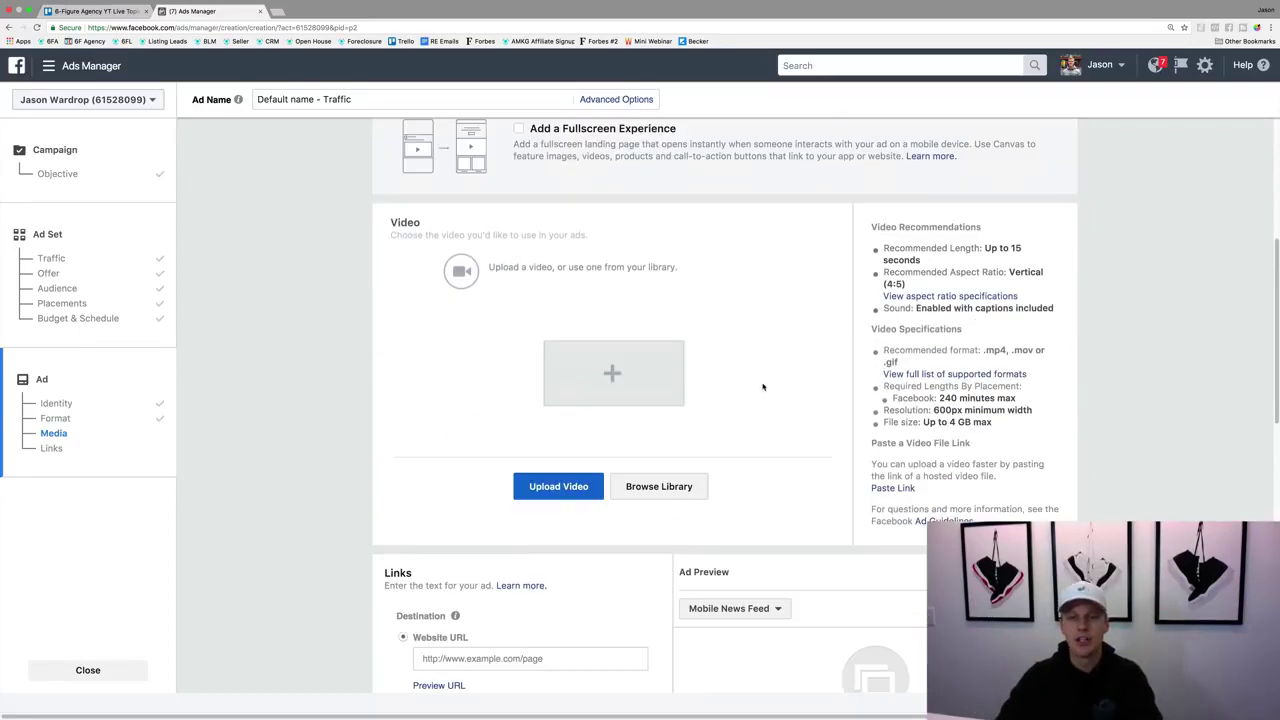
scroll(763, 387, down, 1)
scroll(790, 360, up, 3)
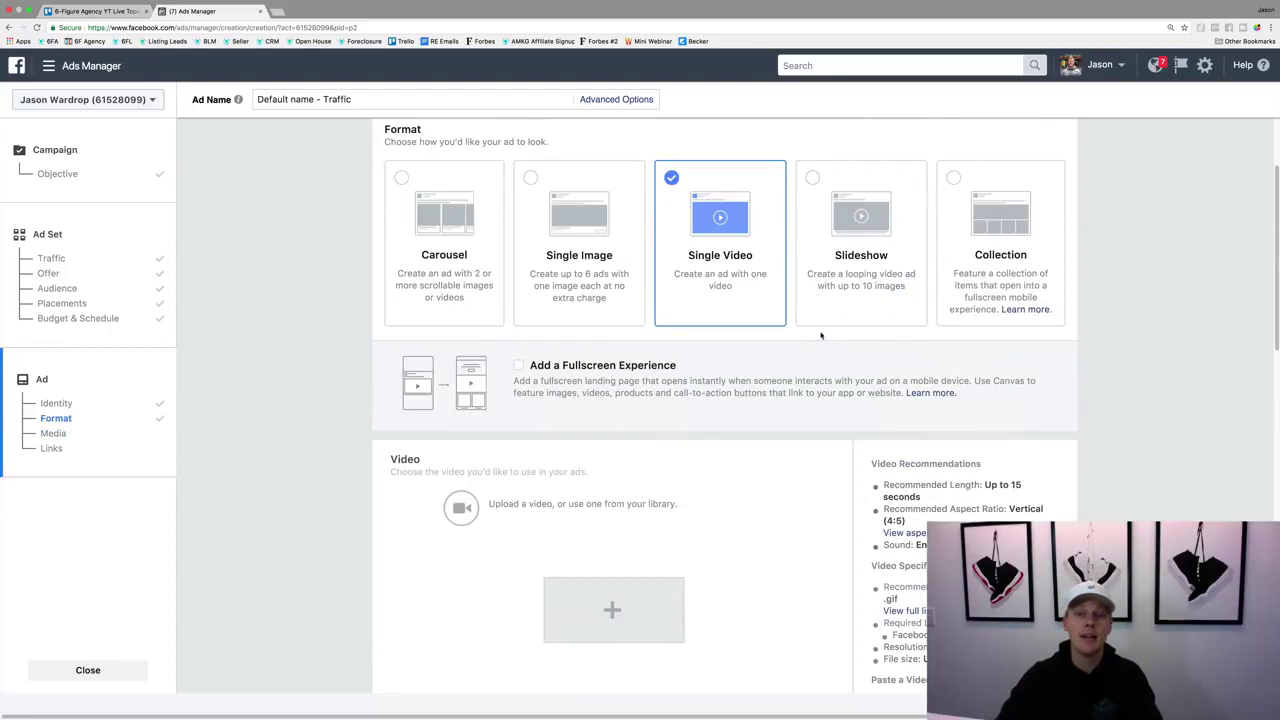
click(879, 222)
scroll(783, 343, down, 4)
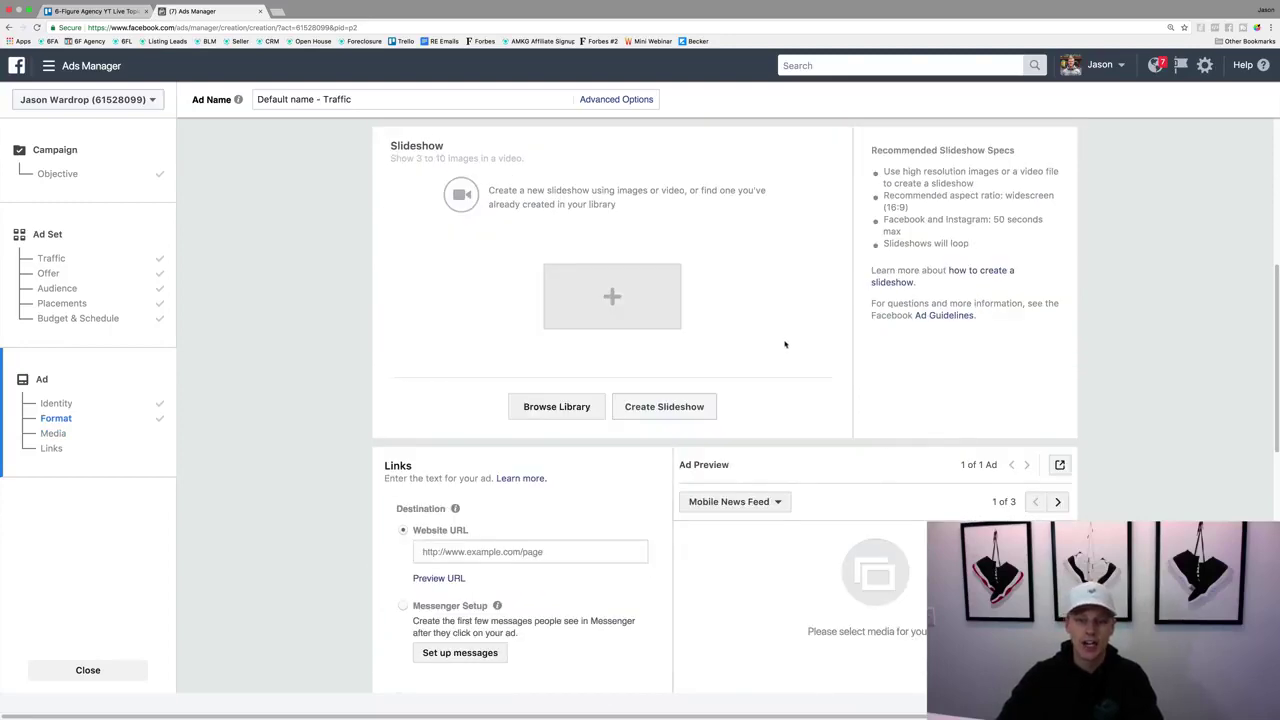
scroll(789, 338, up, 4)
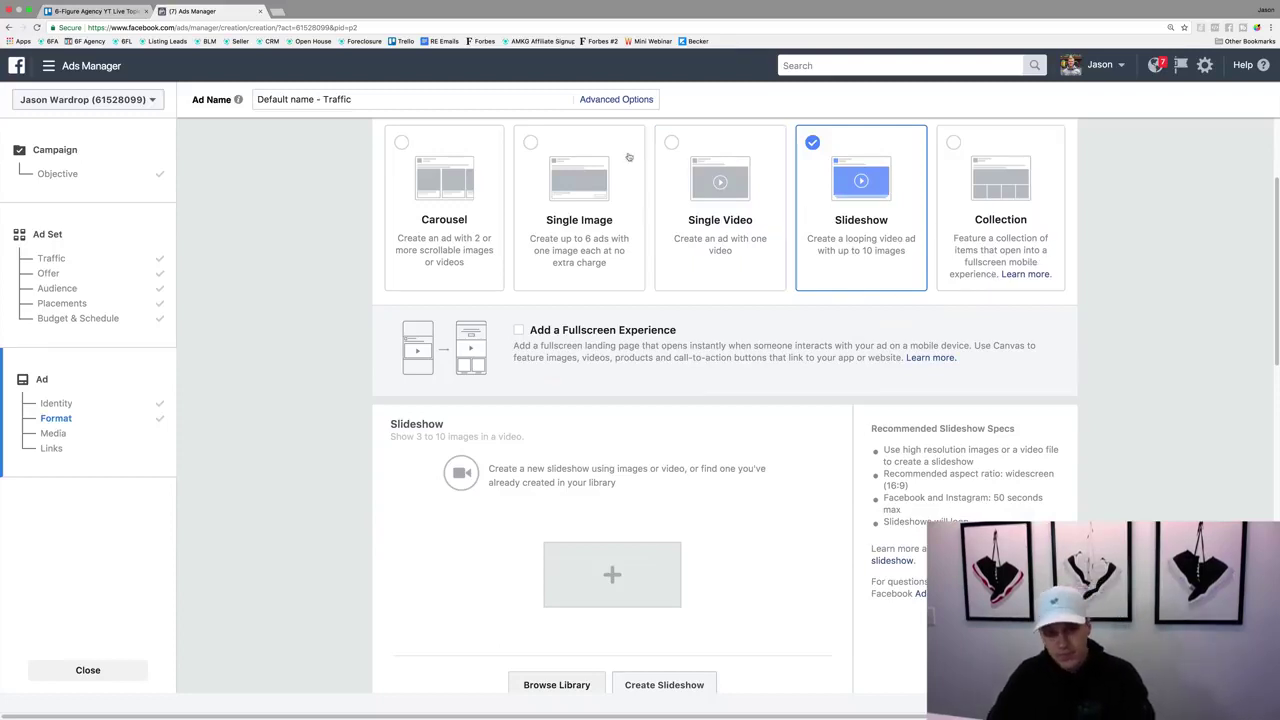
Step: Alternate the ad format between Single Image and Single Video, ending on Single Image
click(604, 192)
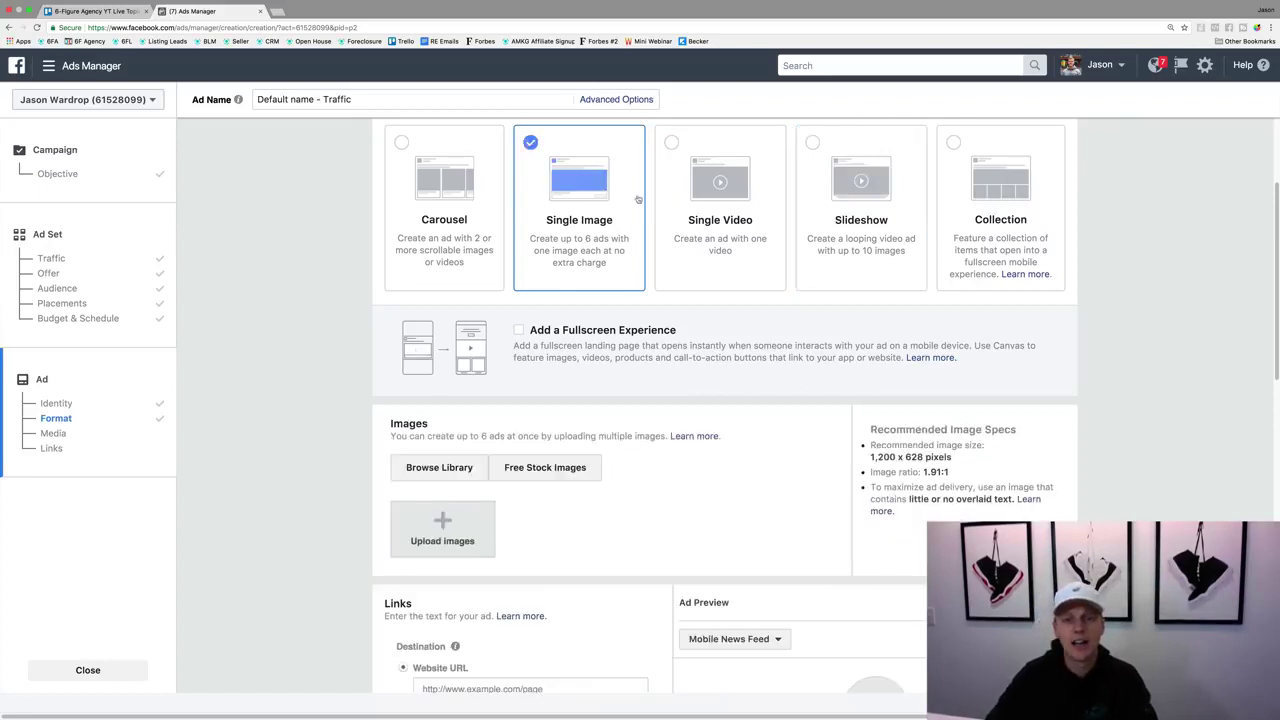
click(707, 207)
click(621, 195)
click(663, 204)
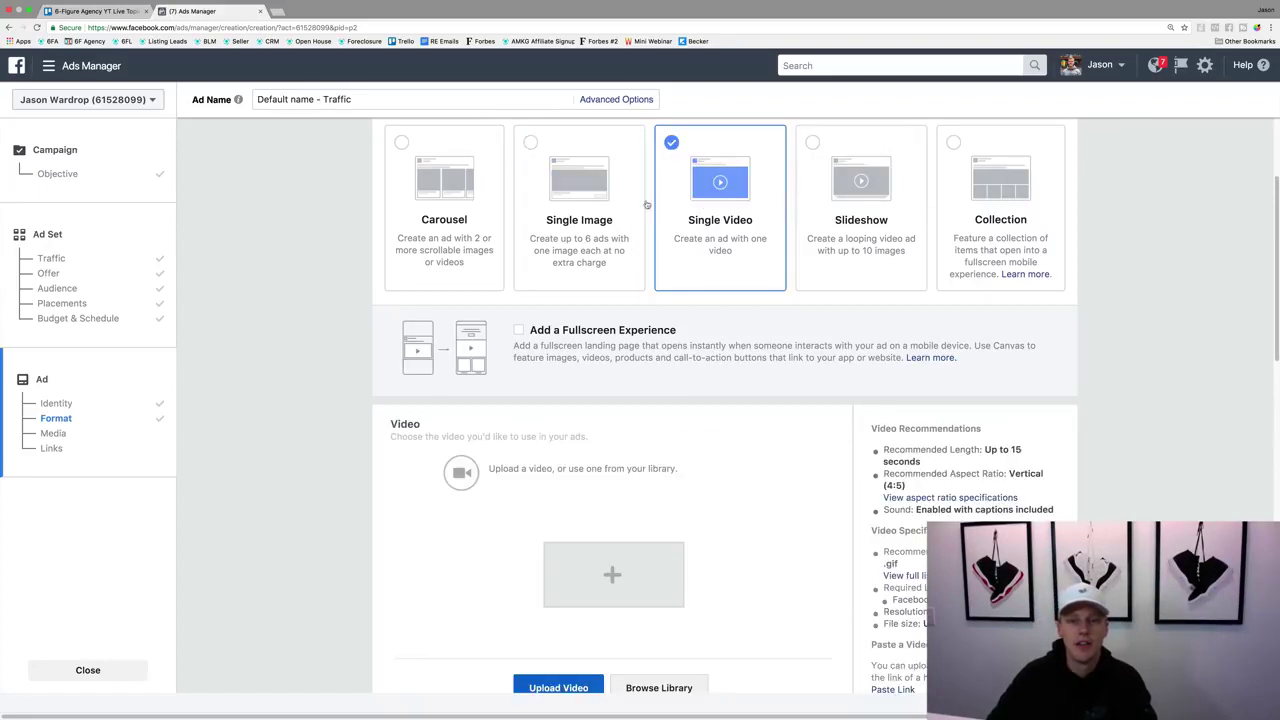
click(613, 203)
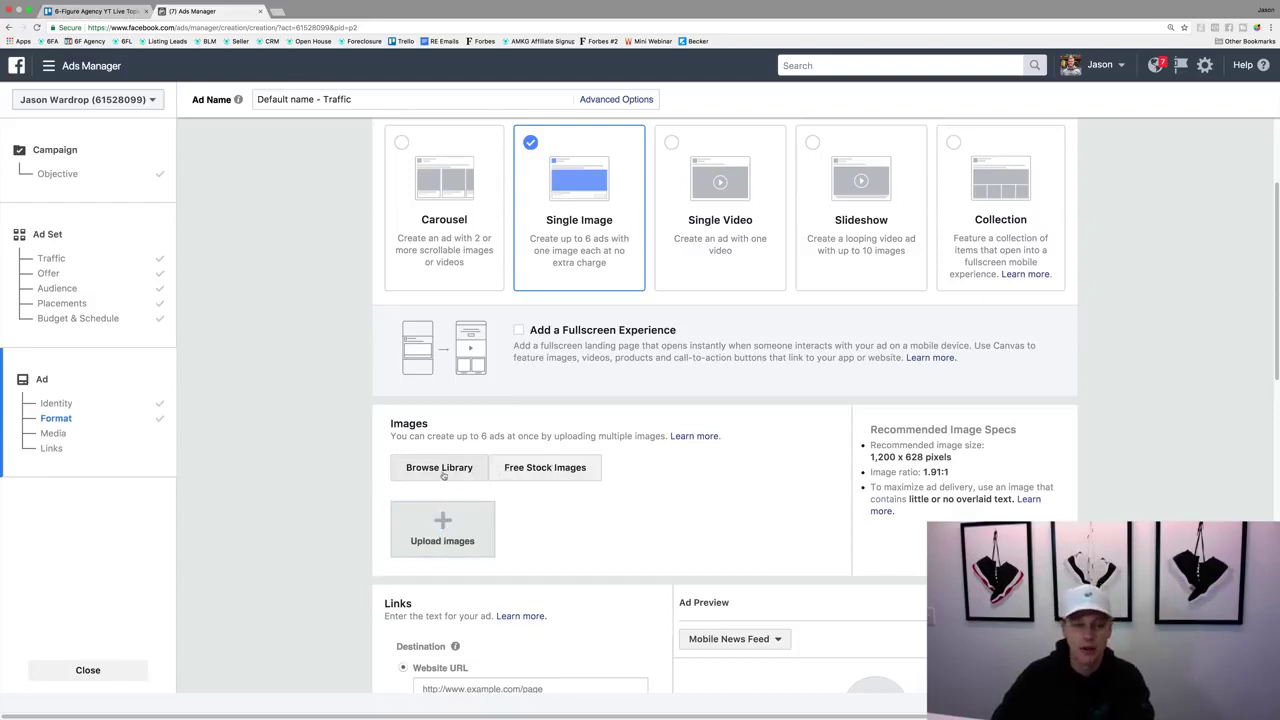
Step: Upload the Desktop JPG whose name starts with 1597717 as the ad's image and check the ad preview
click(443, 523)
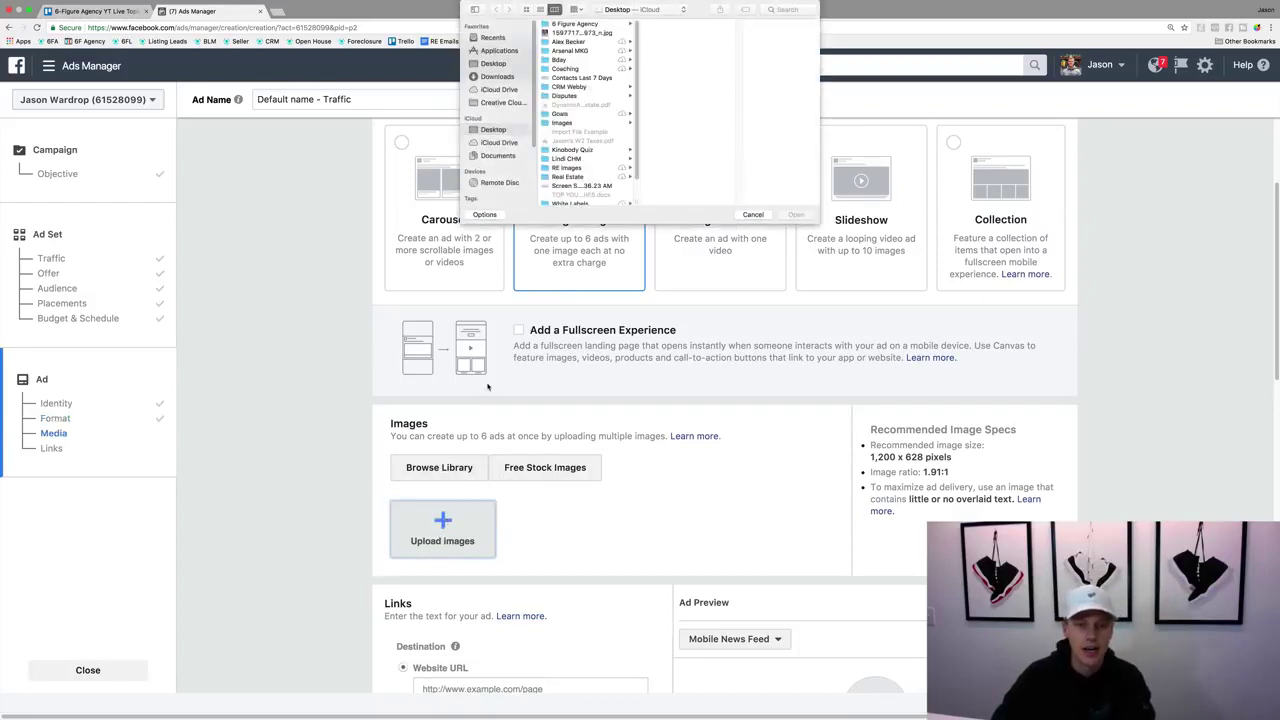
click(584, 33)
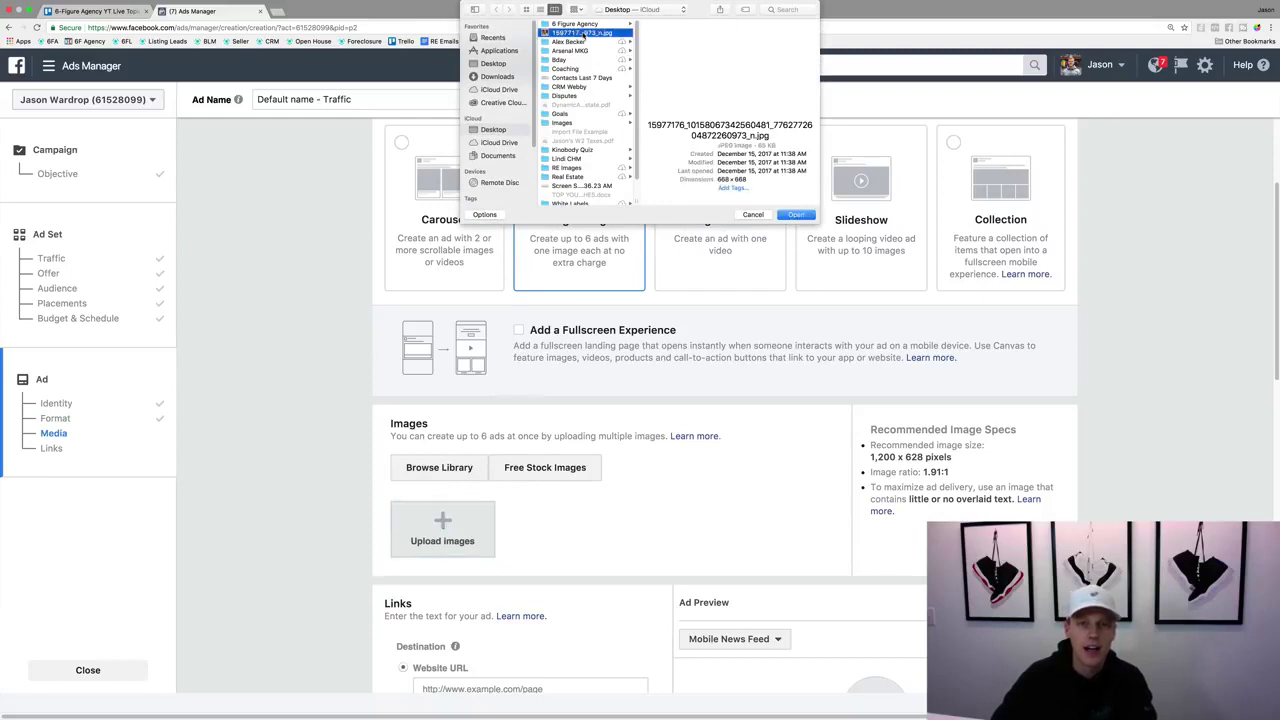
click(795, 215)
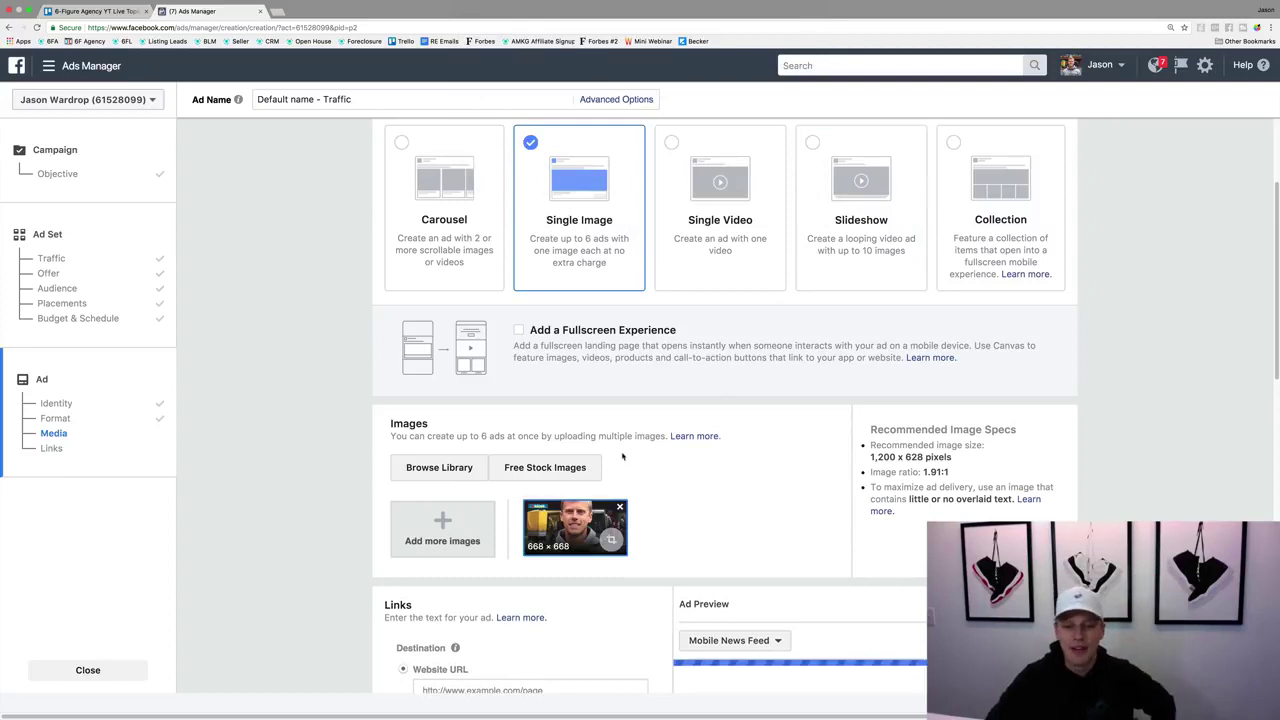
scroll(621, 455, down, 4)
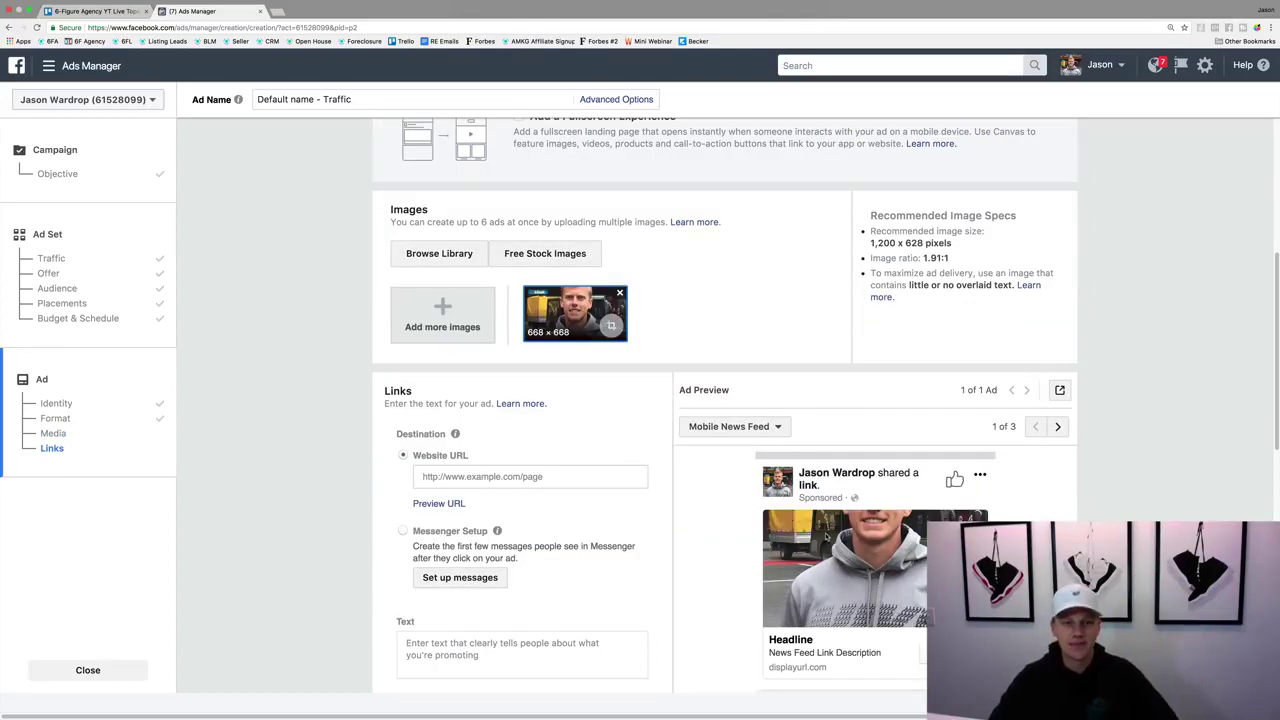
Step: Open canva.com in a new browser tab and view the untitled Facebook Ad design with the woman's portrait
key(super+t)
text(canva.com)
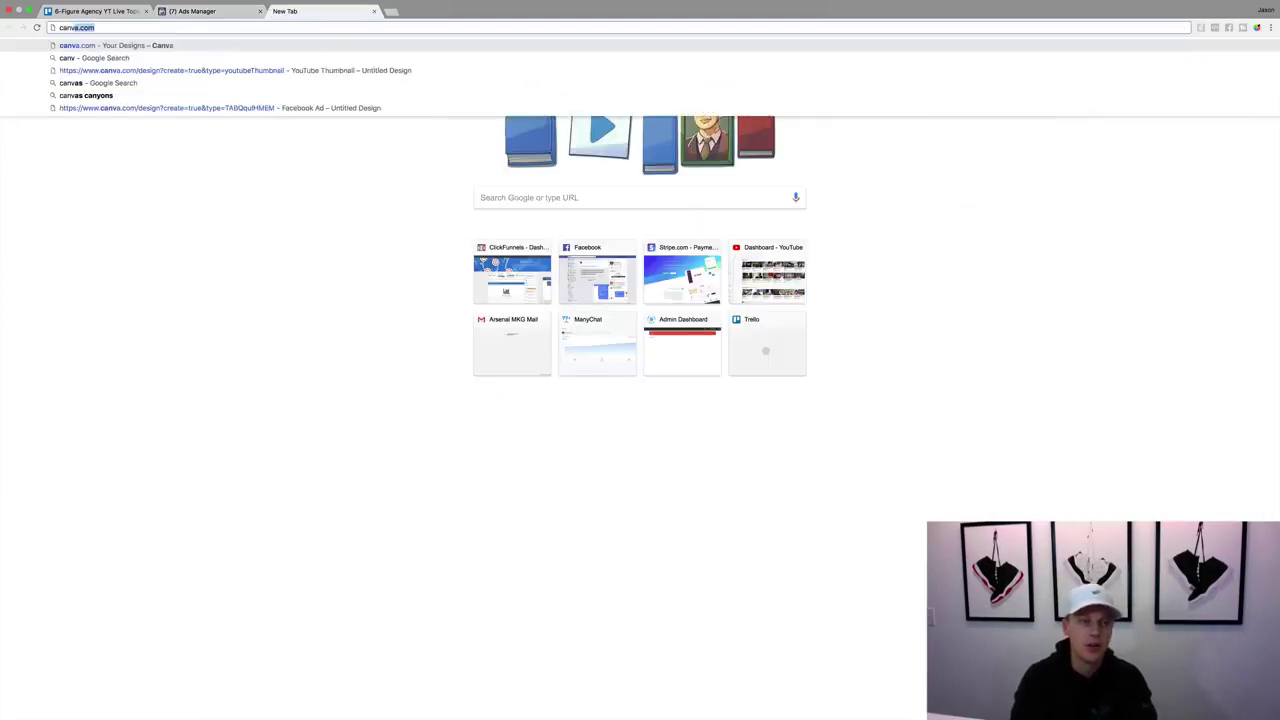
key(Return)
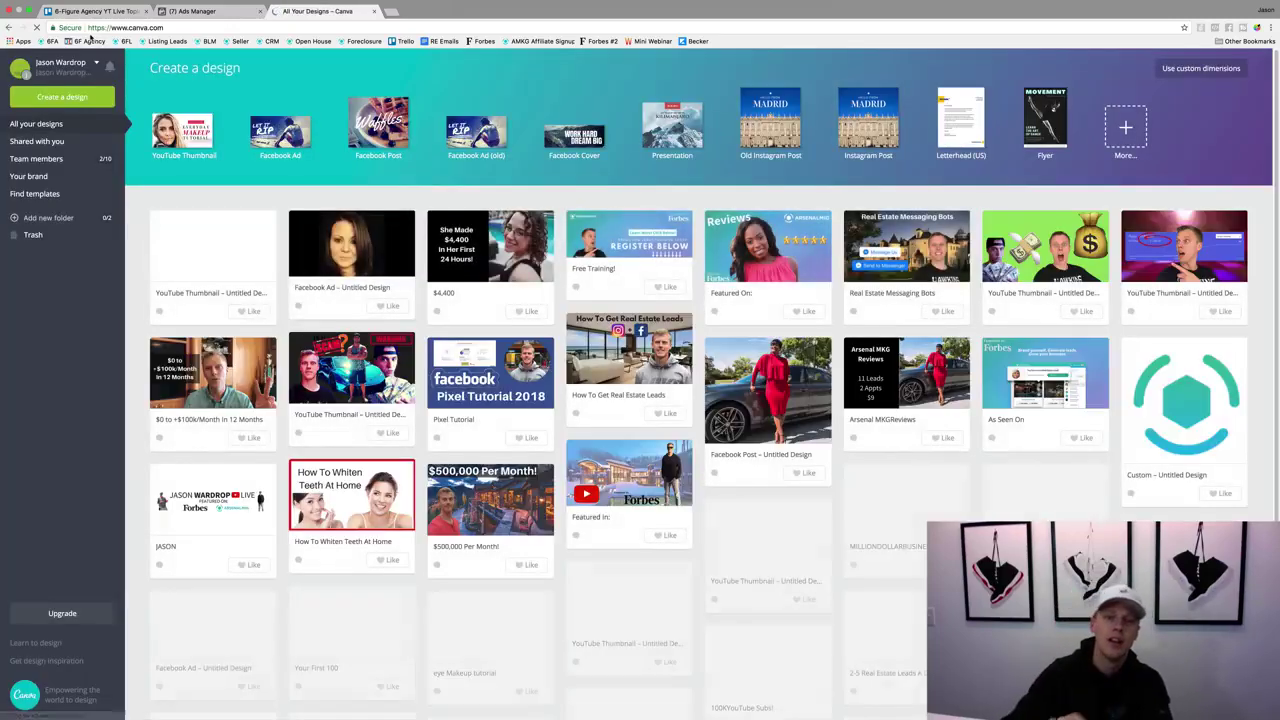
click(340, 262)
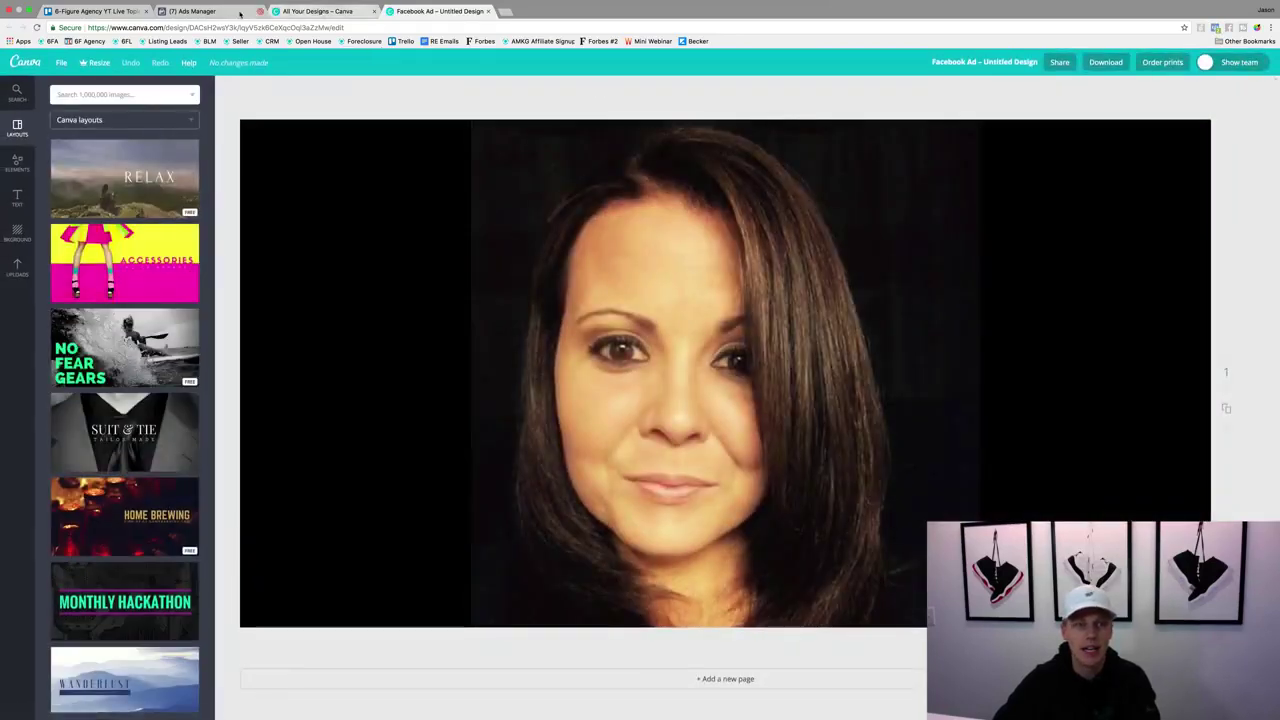
click(205, 12)
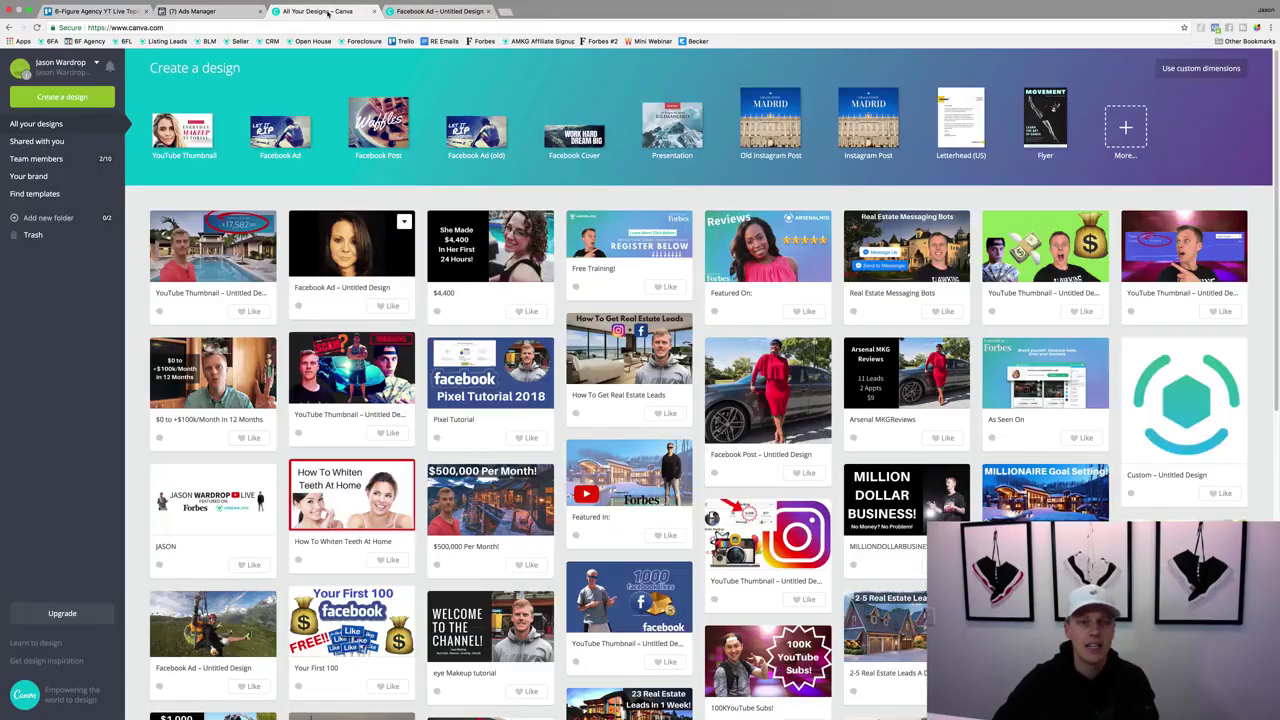
Step: Create a blank Facebook Ad design in Canva and place the uploaded cutout of the man in the grey hoodie on it
click(318, 11)
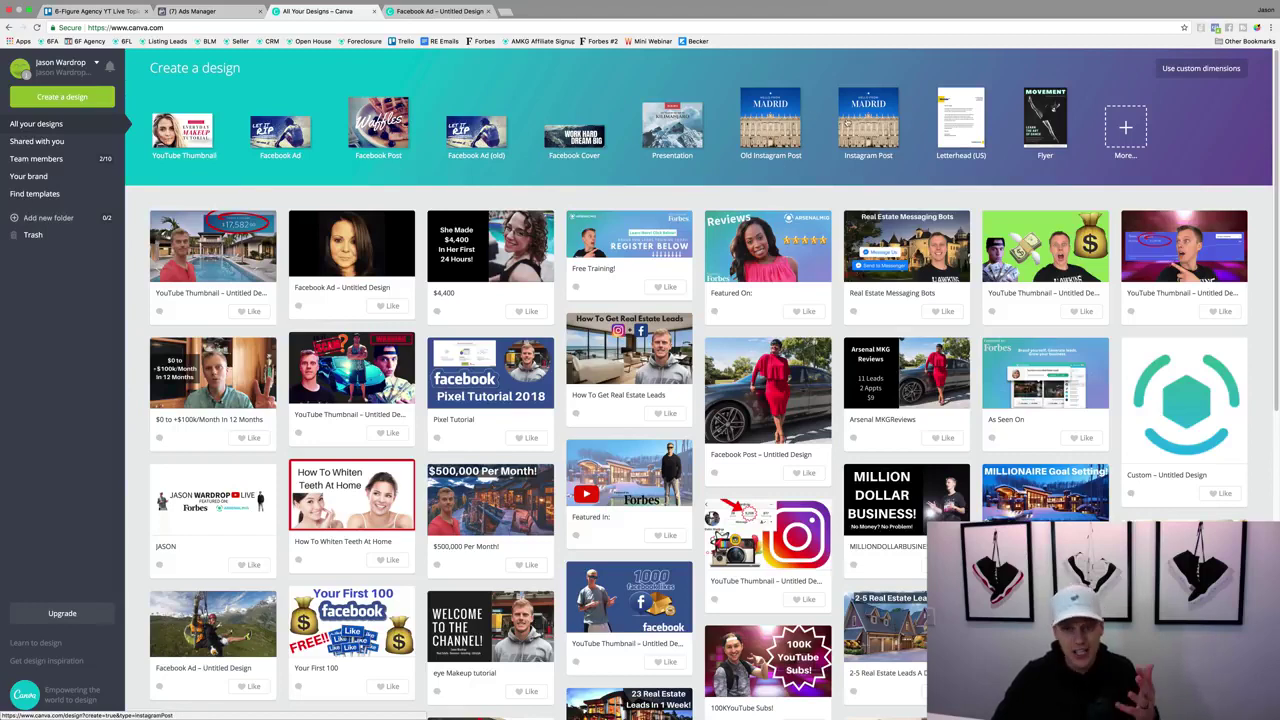
click(279, 131)
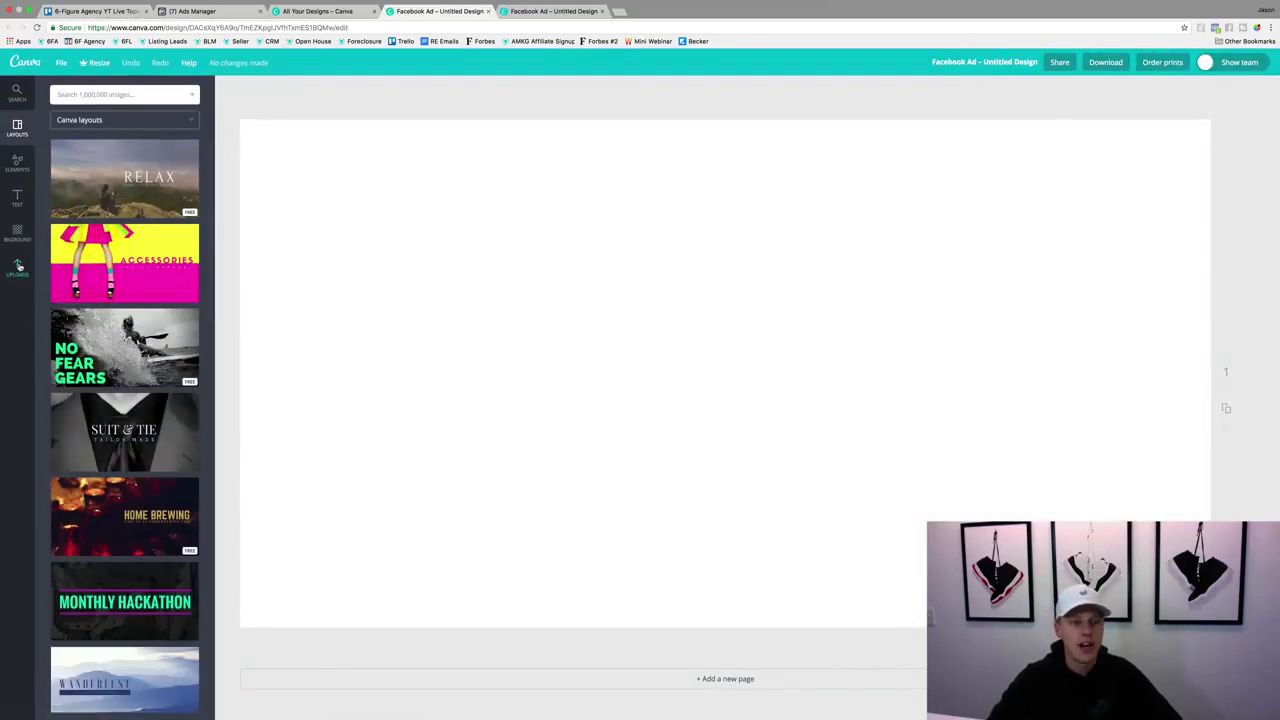
click(17, 266)
scroll(160, 350, down, 3)
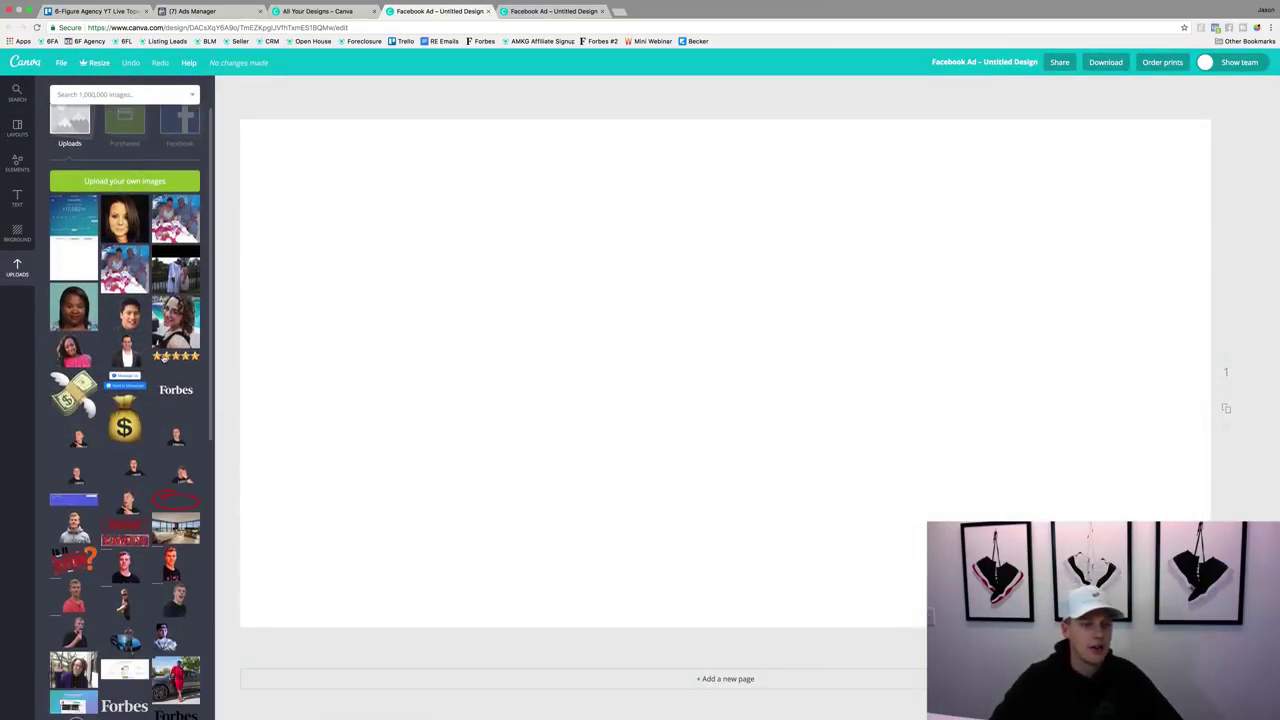
scroll(163, 358, down, 3)
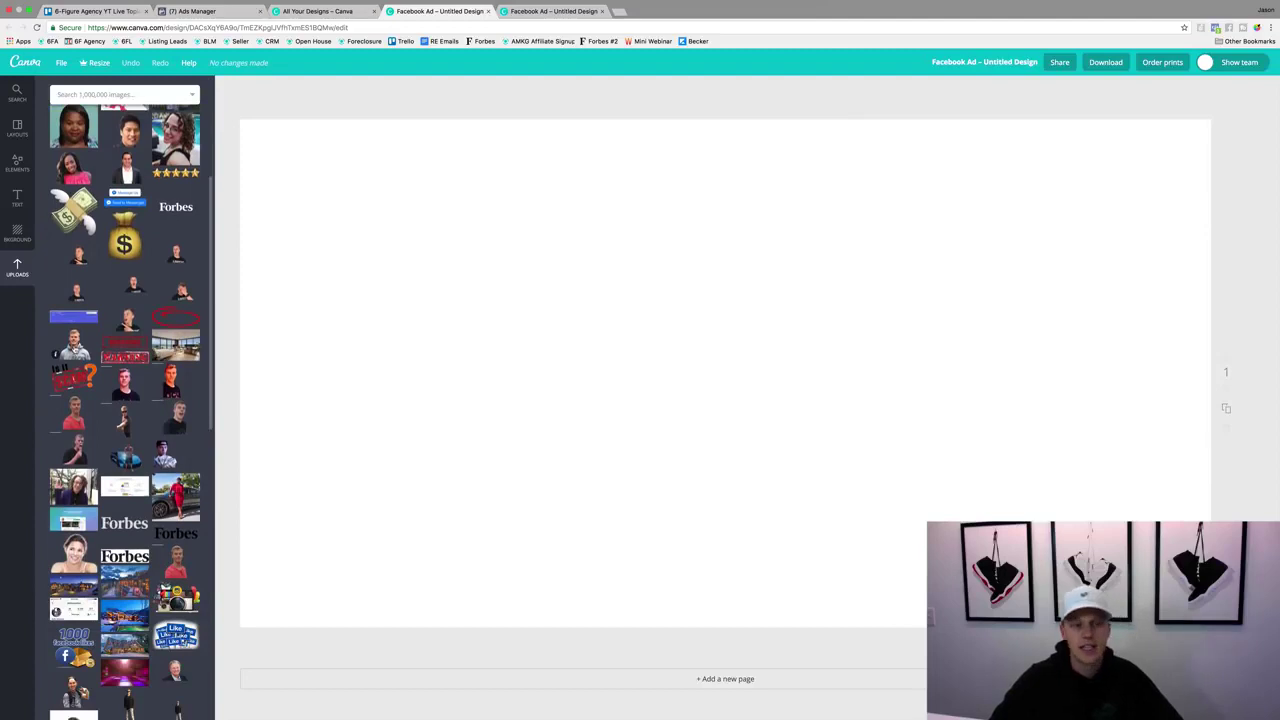
click(77, 350)
drag(696, 491, 675, 474)
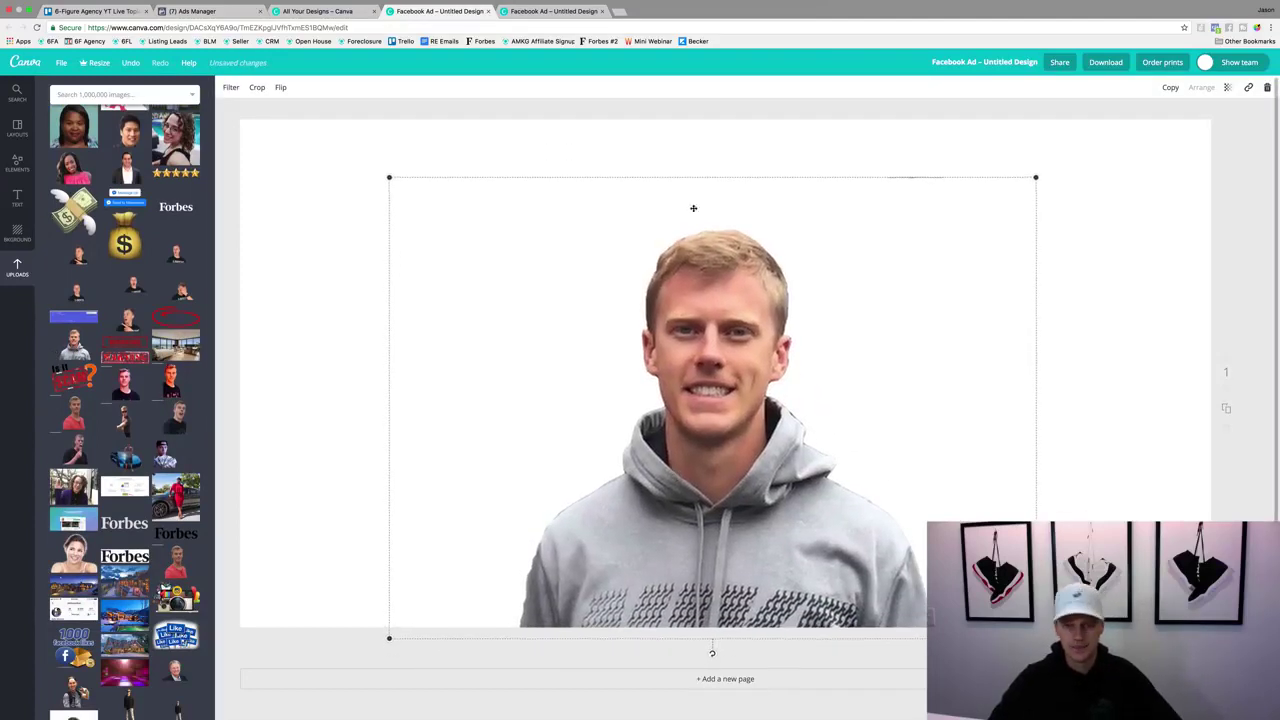
Step: Try two uploaded luxury house photos, the moonlit driveway view and the mountain terrace view, as the design's background, removing each
scroll(157, 537, up, 5)
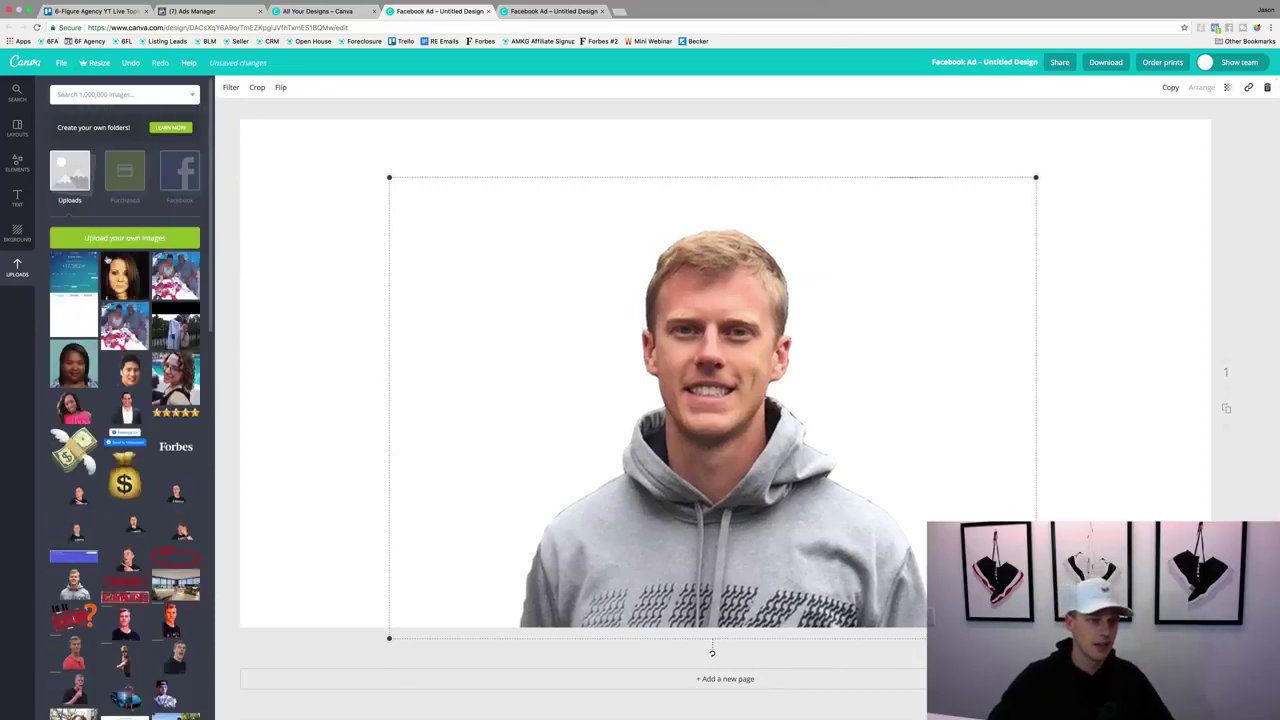
scroll(152, 308, down, 3)
scroll(152, 308, down, 1)
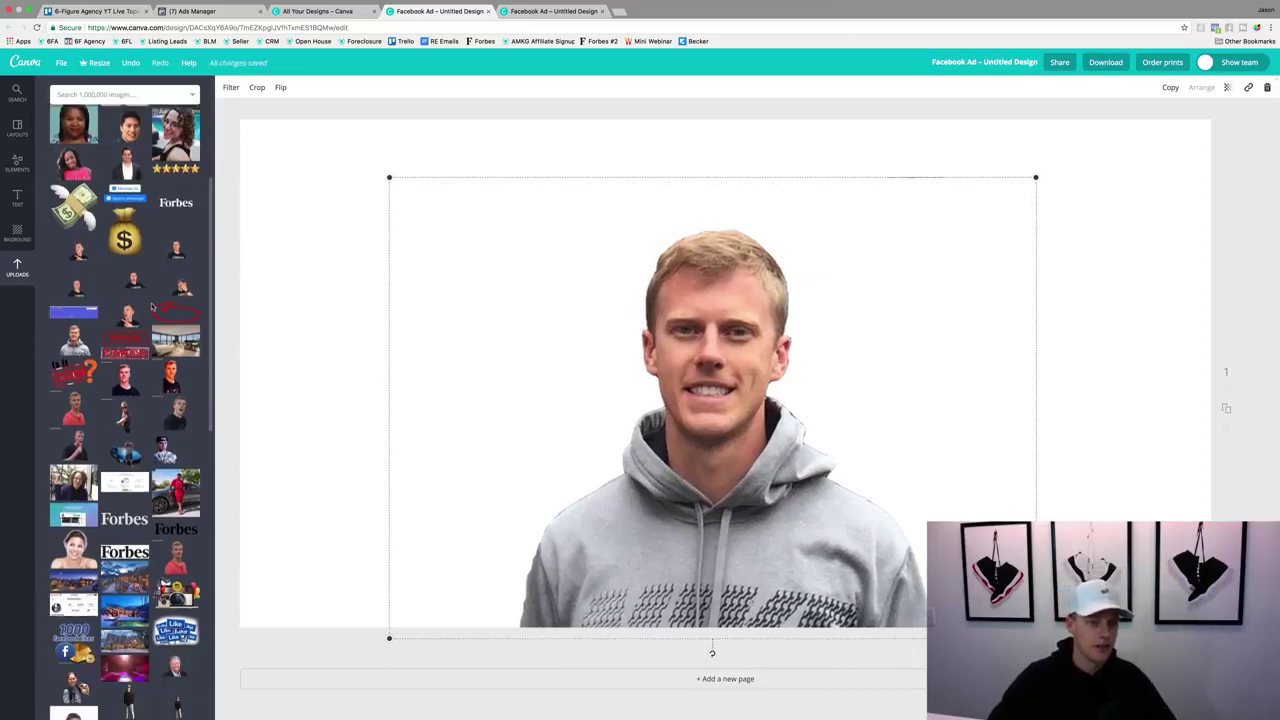
click(75, 585)
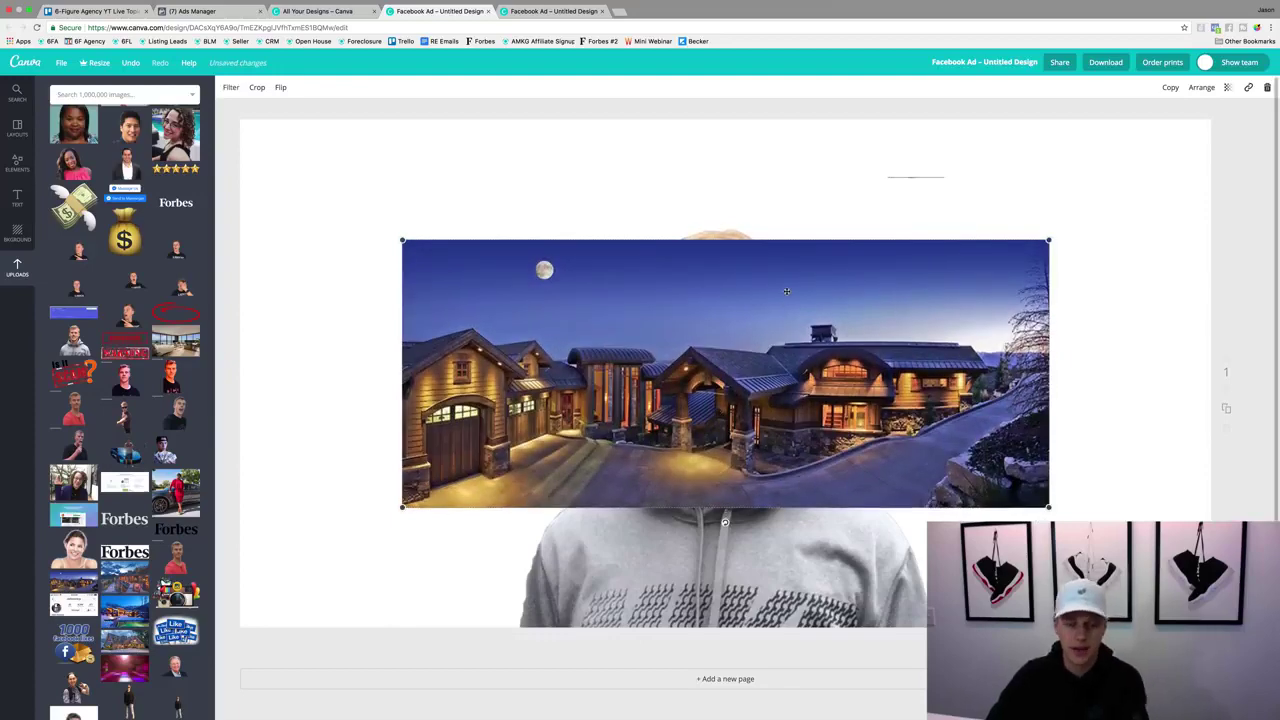
key(BackSpace)
click(124, 577)
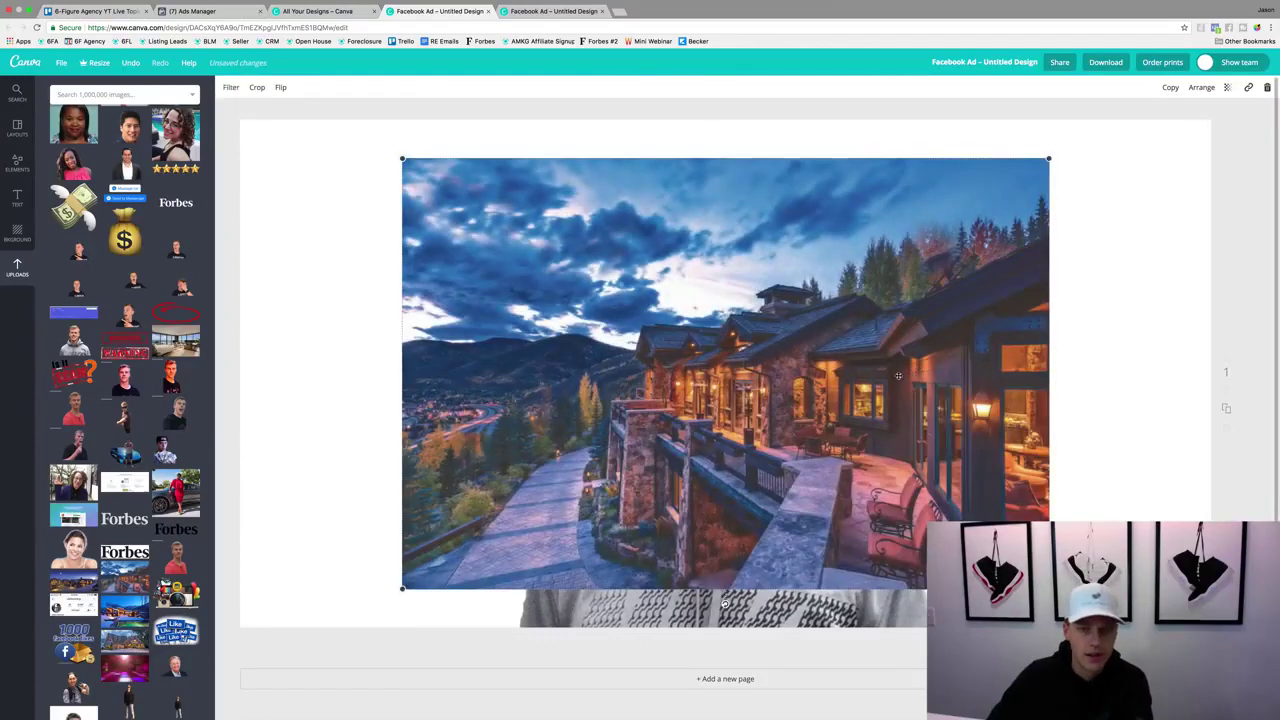
key(ctrl+z)
key(ctrl+z)
Step: Fill the design with the snowy lodge photo, shifted slightly upward, behind the cutout of the man in the grey hoodie
drag(827, 391, 666, 353)
drag(886, 549, 1220, 718)
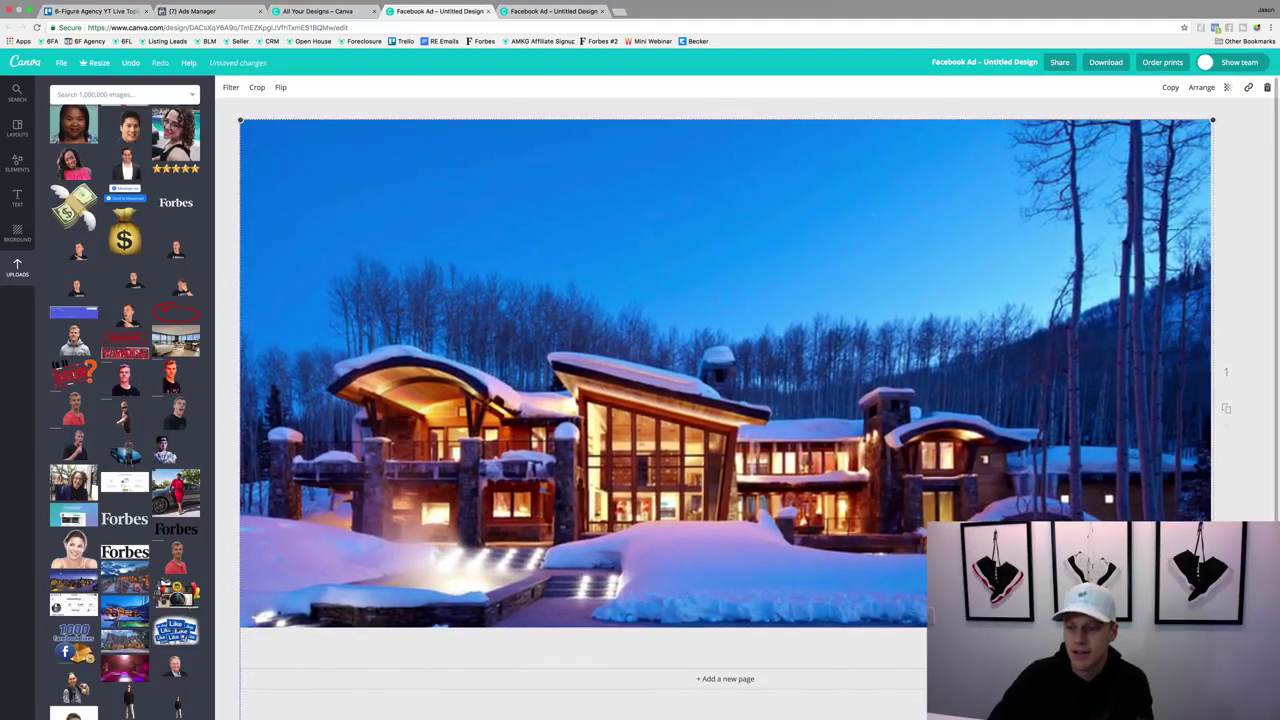
click(74, 340)
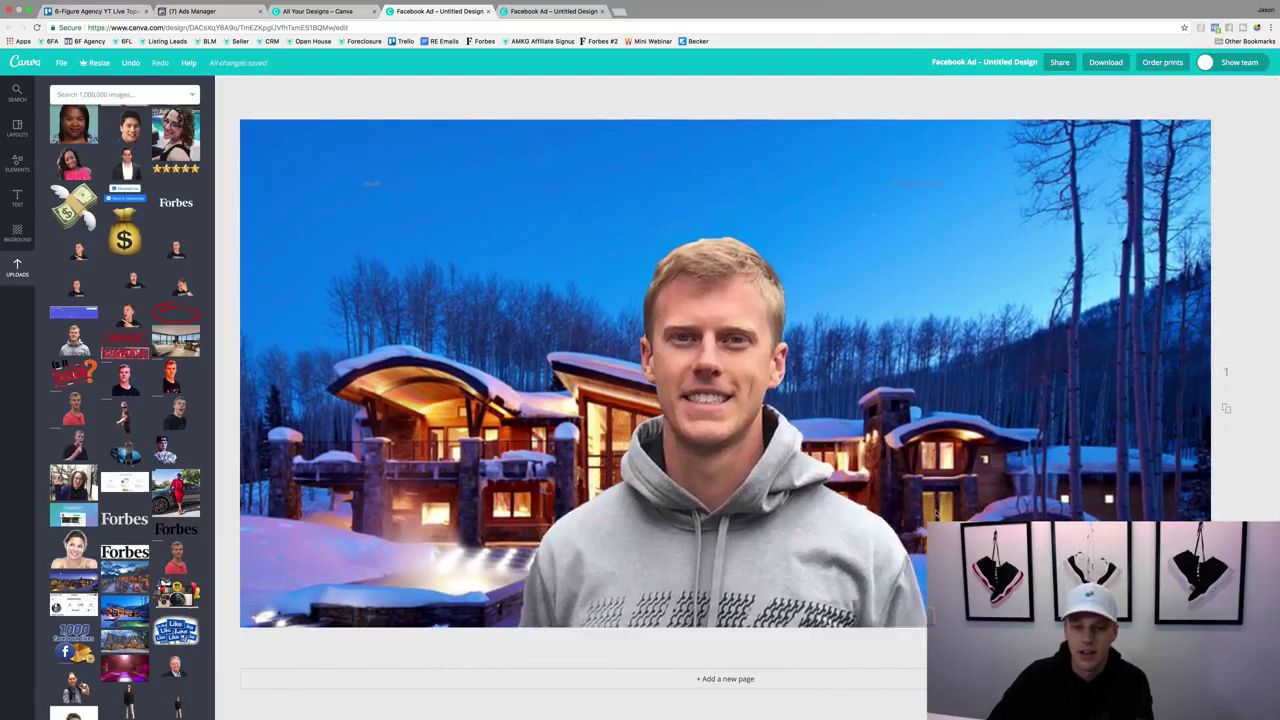
click(1073, 404)
drag(1073, 404, 1071, 357)
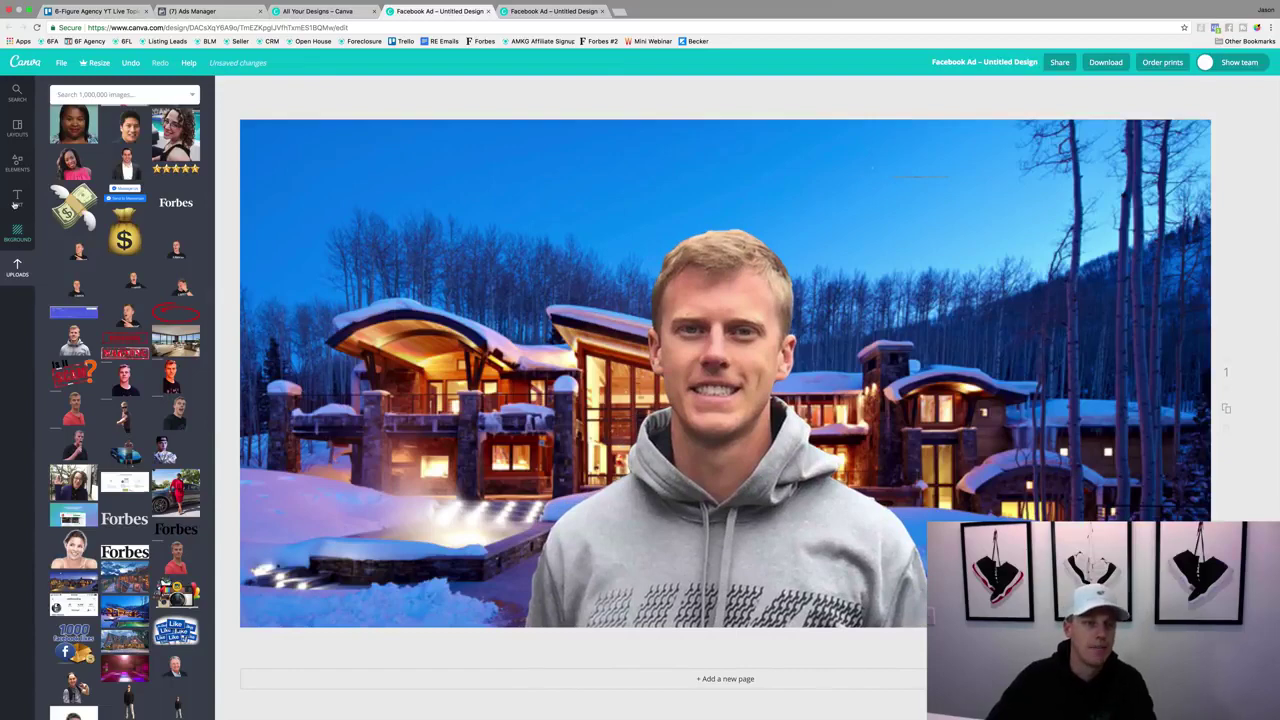
Step: Add a heading reading Test Ad to the design
click(17, 197)
click(133, 155)
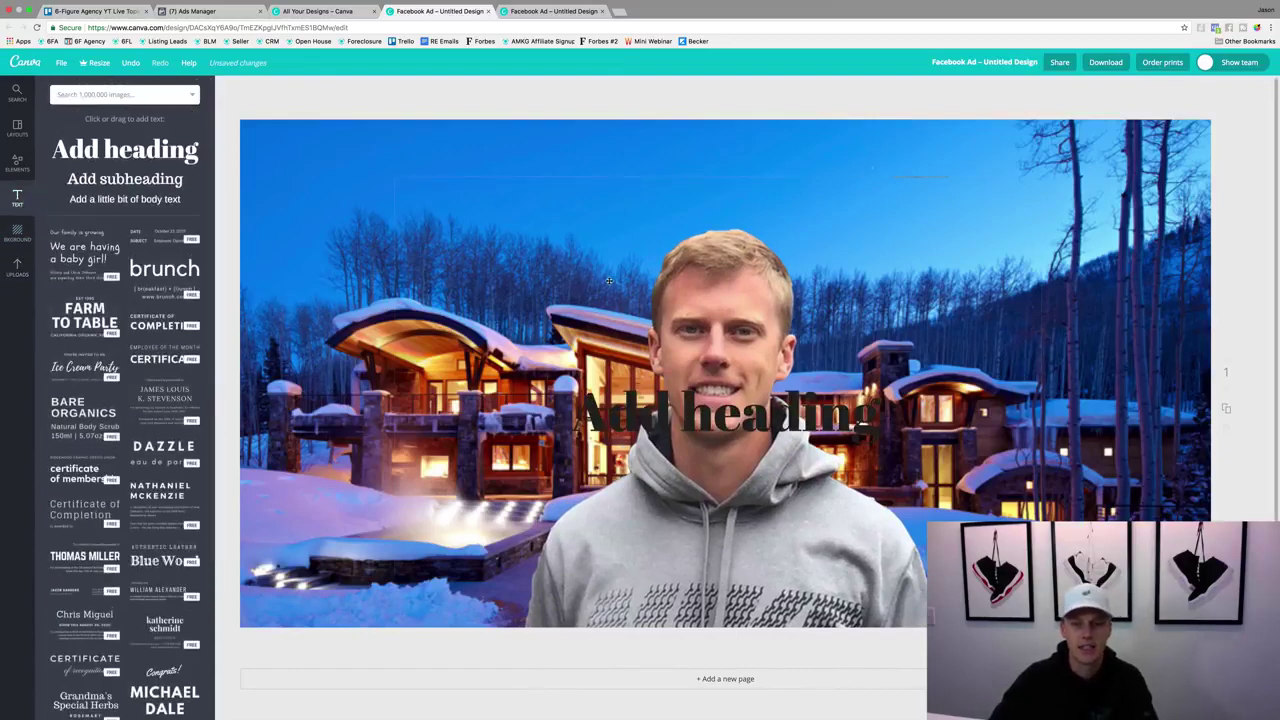
text(Test Ads)
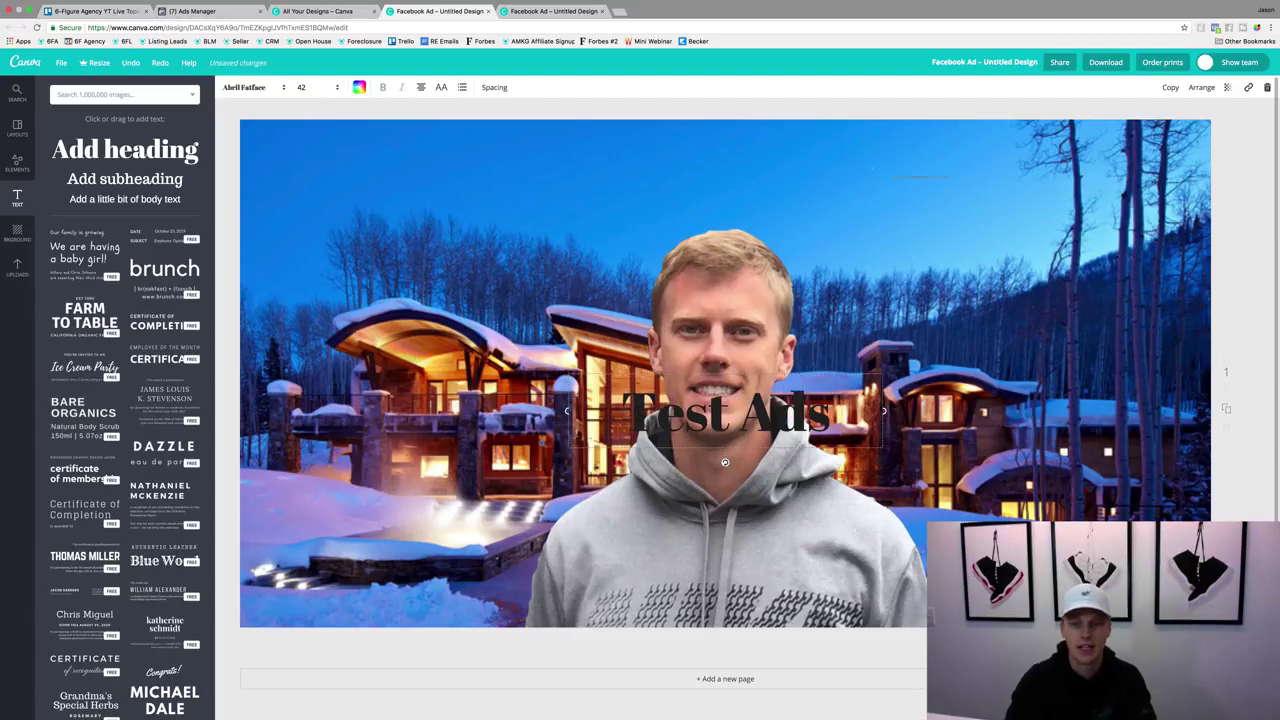
key(BackSpace)
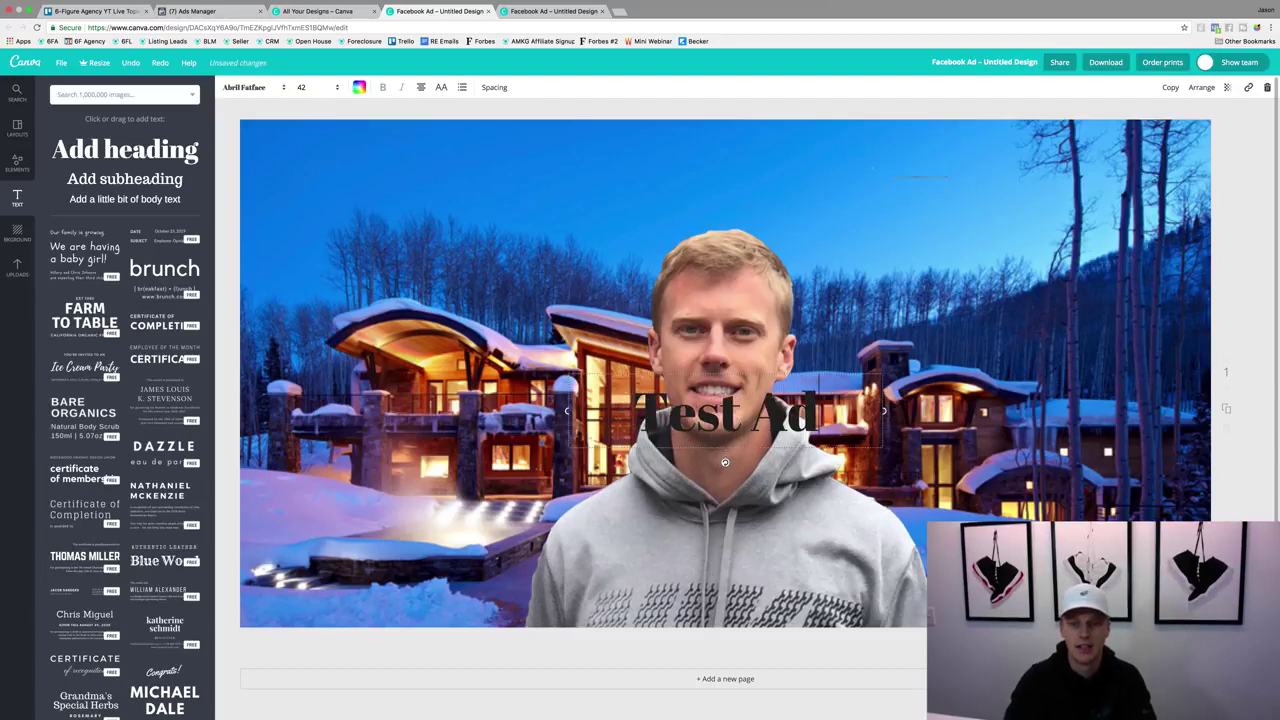
Step: Format the heading in white Aileron Heavy and move it to the upper-left sky area of the design
key(super+a)
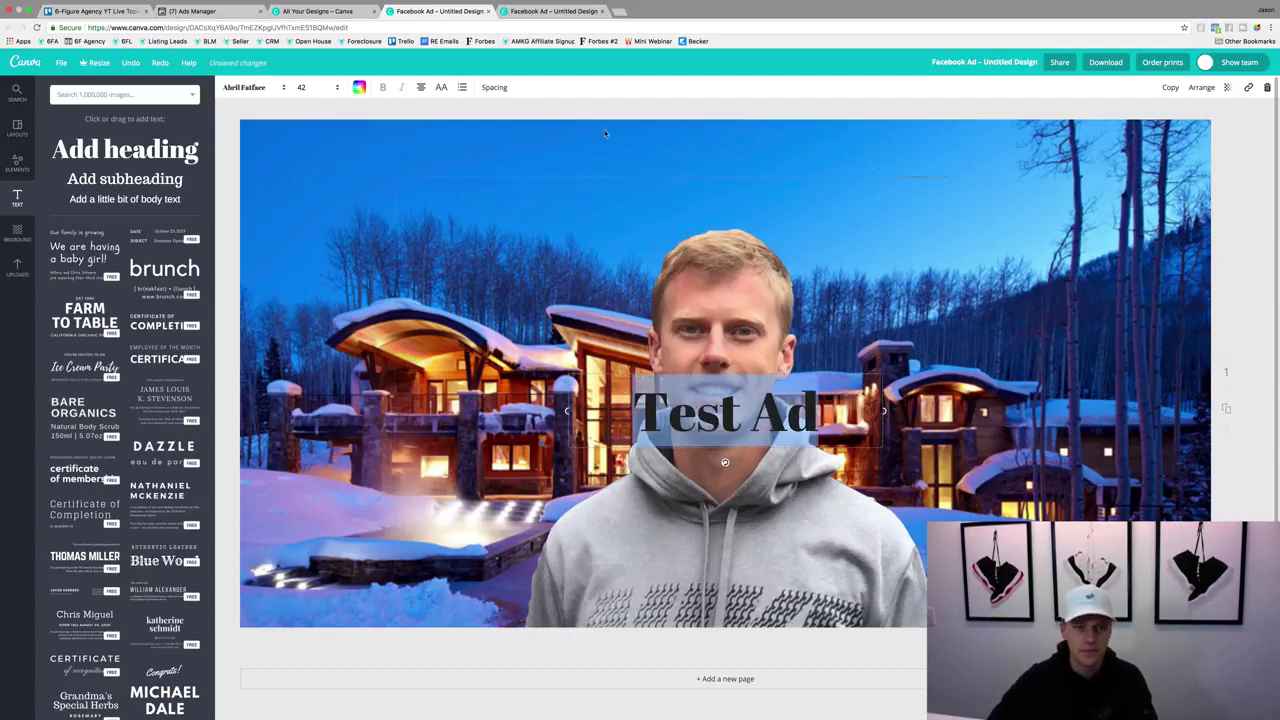
click(360, 88)
click(447, 224)
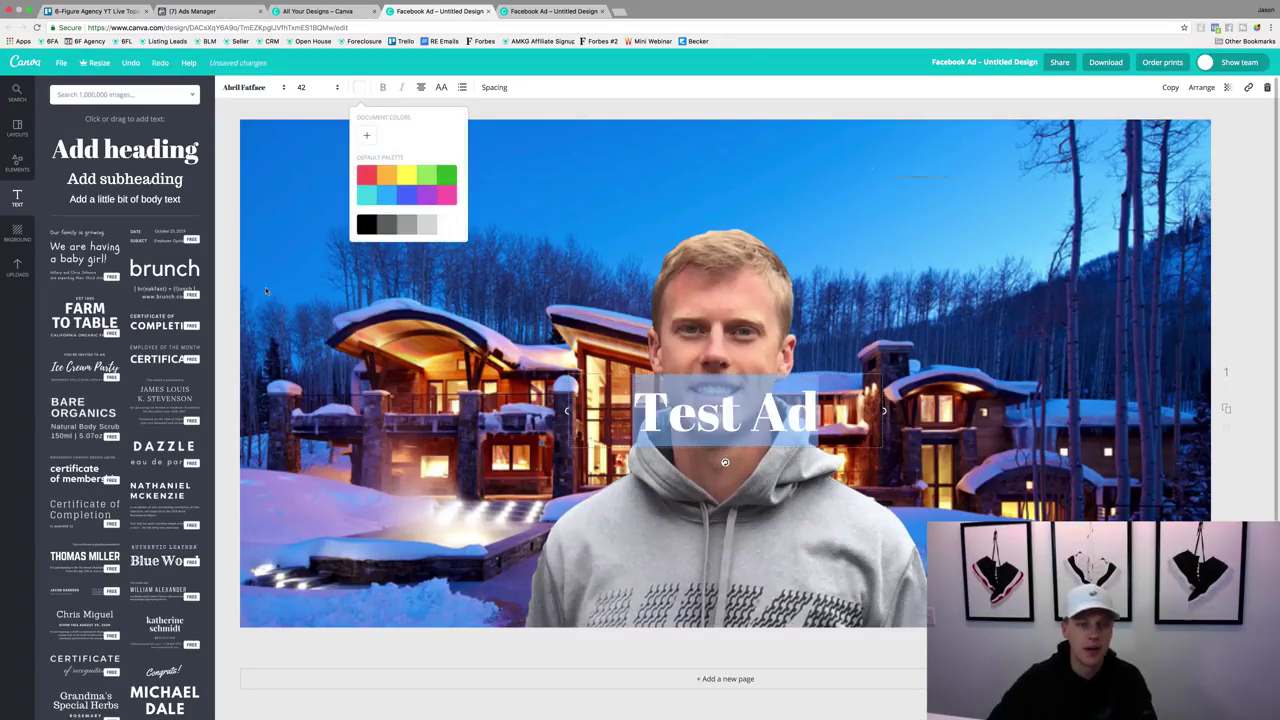
click(252, 87)
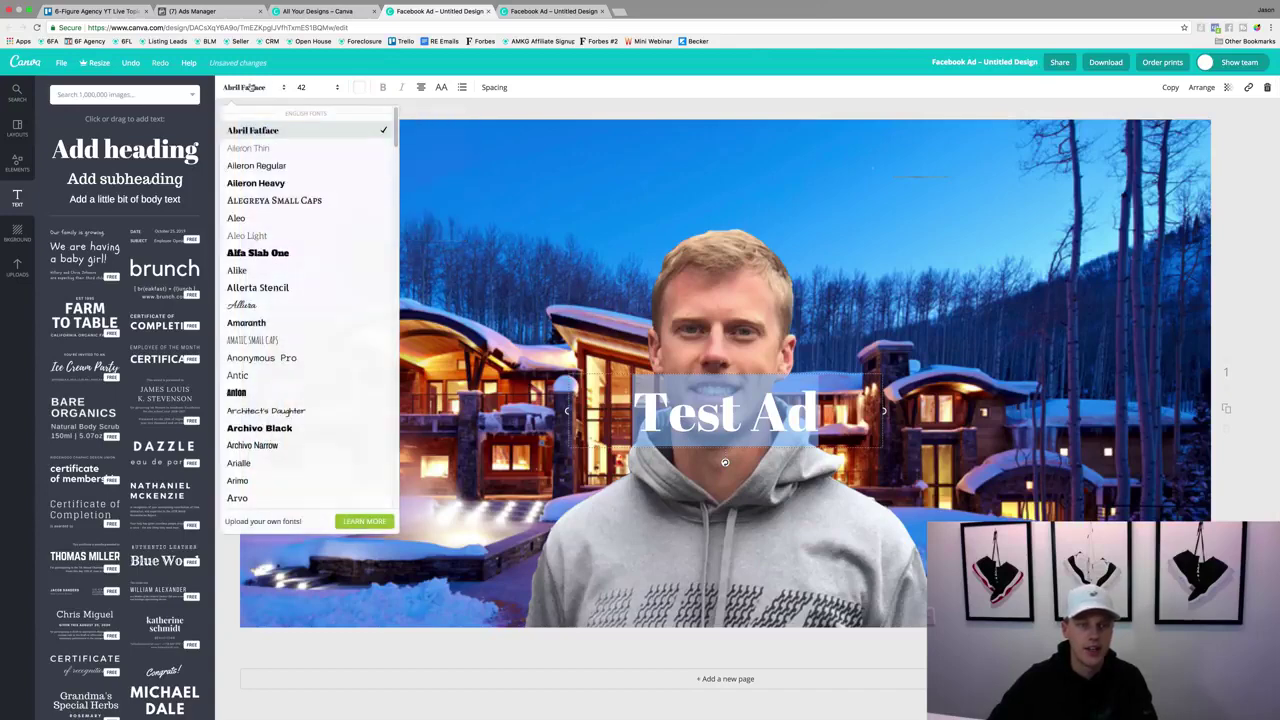
click(280, 184)
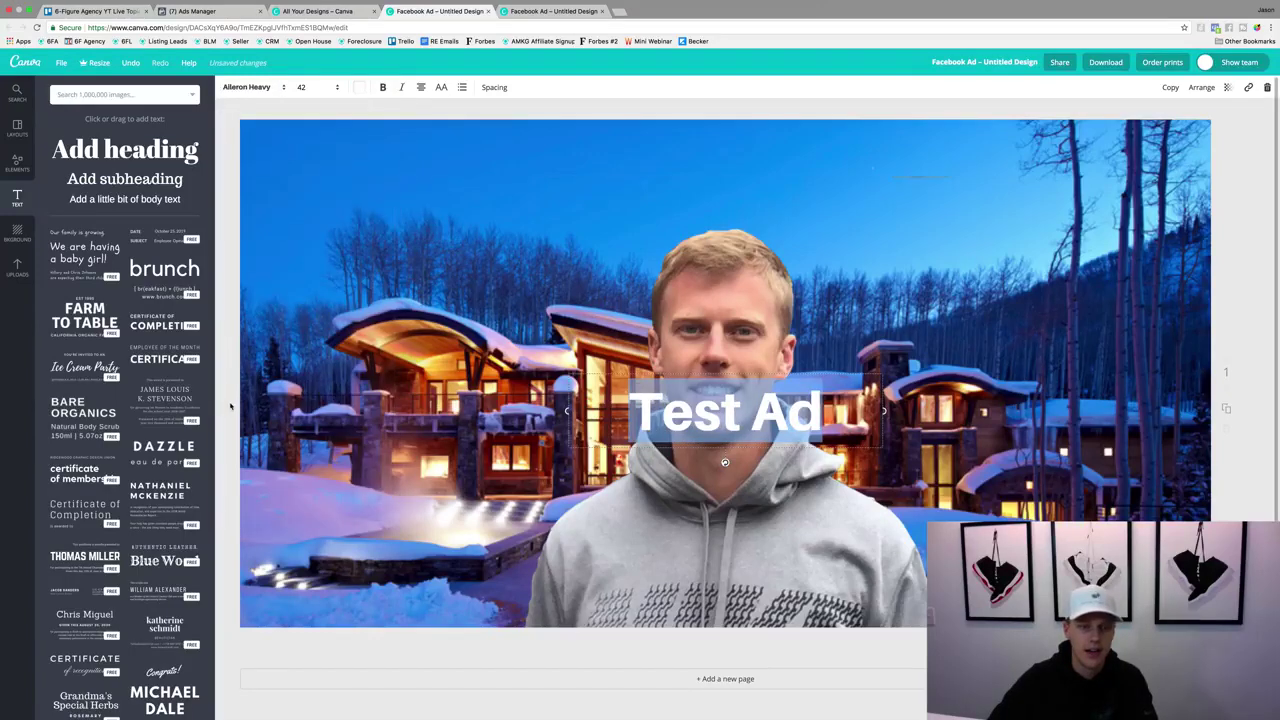
drag(735, 428, 416, 178)
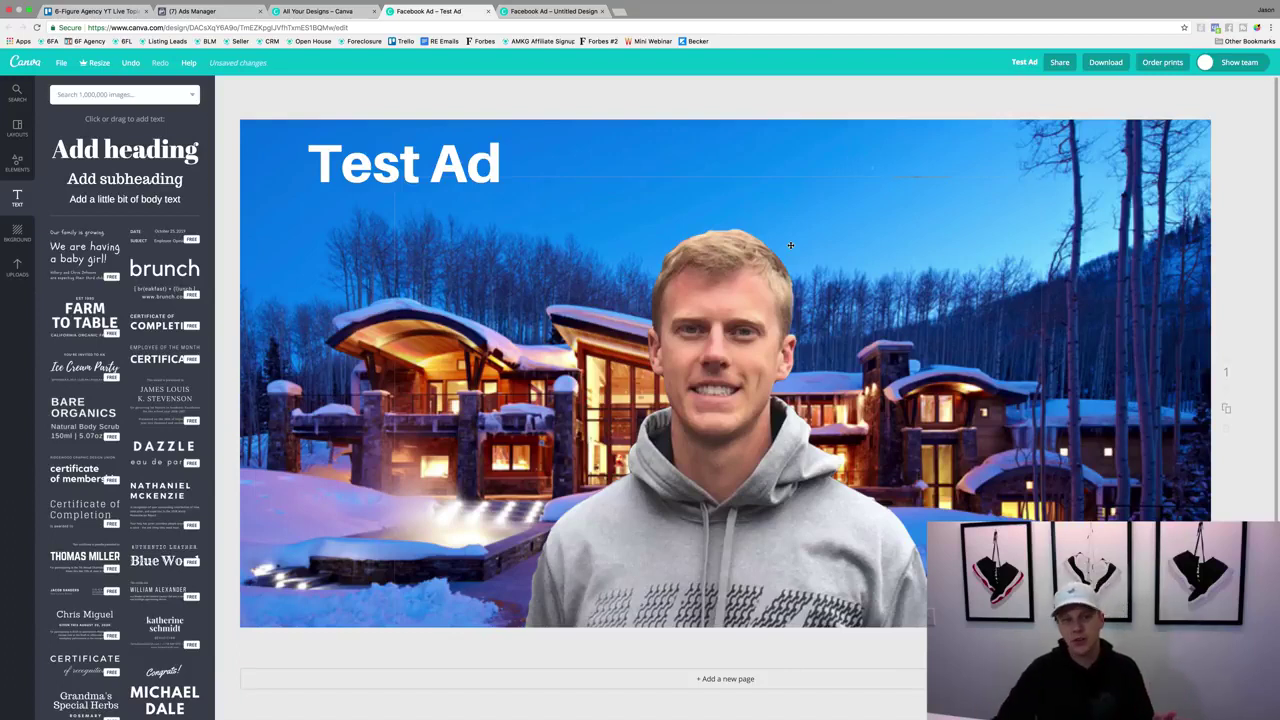
Step: Delete the Test Ad heading and move the man's cutout to the right side of the lodge background
click(455, 150)
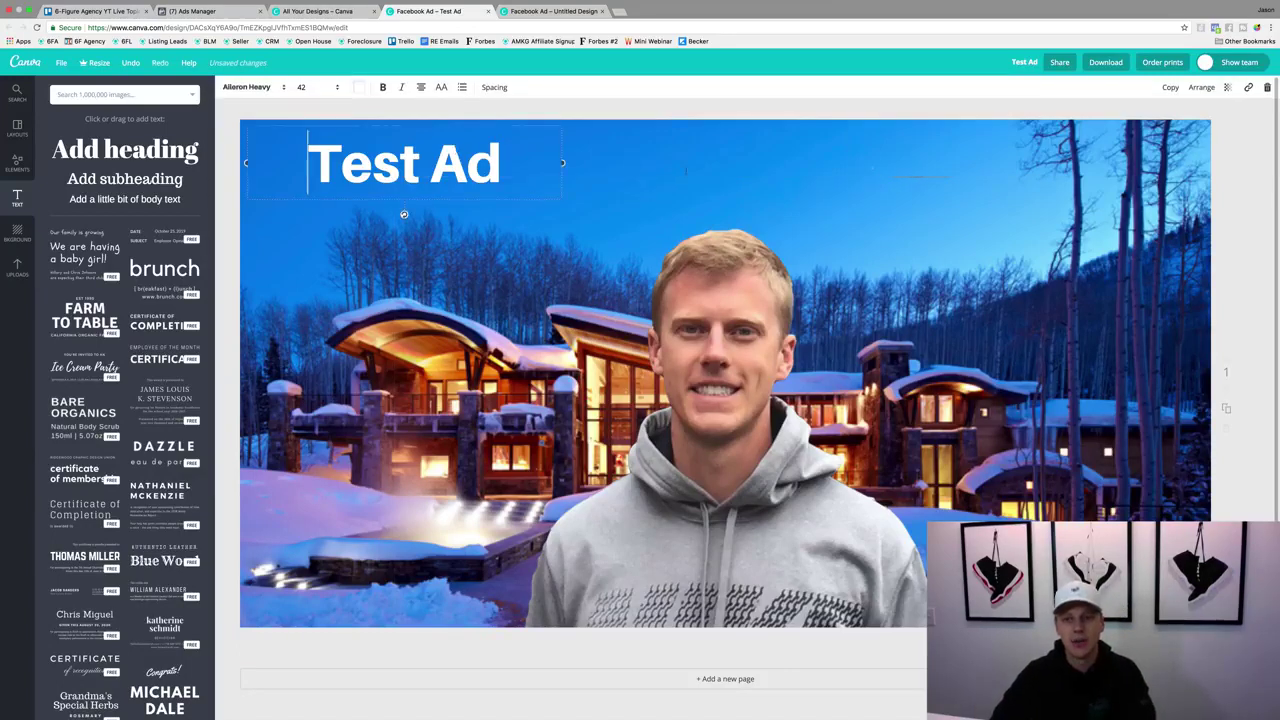
click(1267, 88)
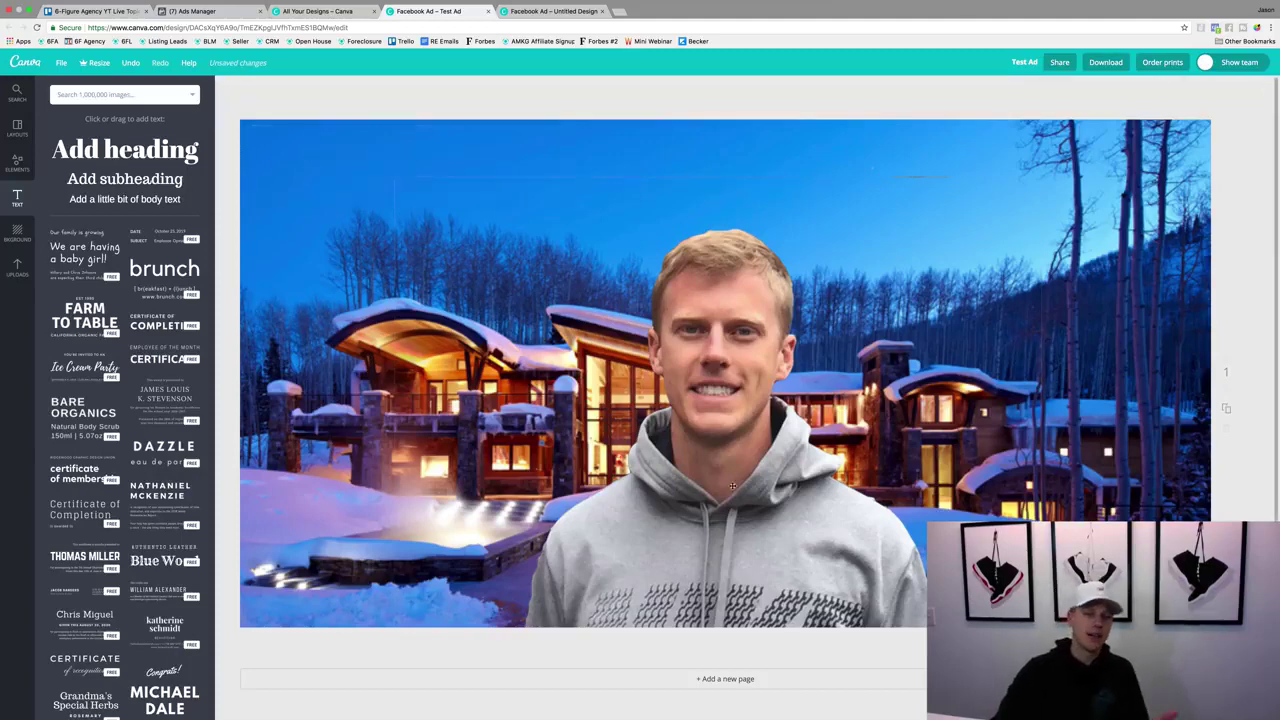
drag(732, 486, 1002, 470)
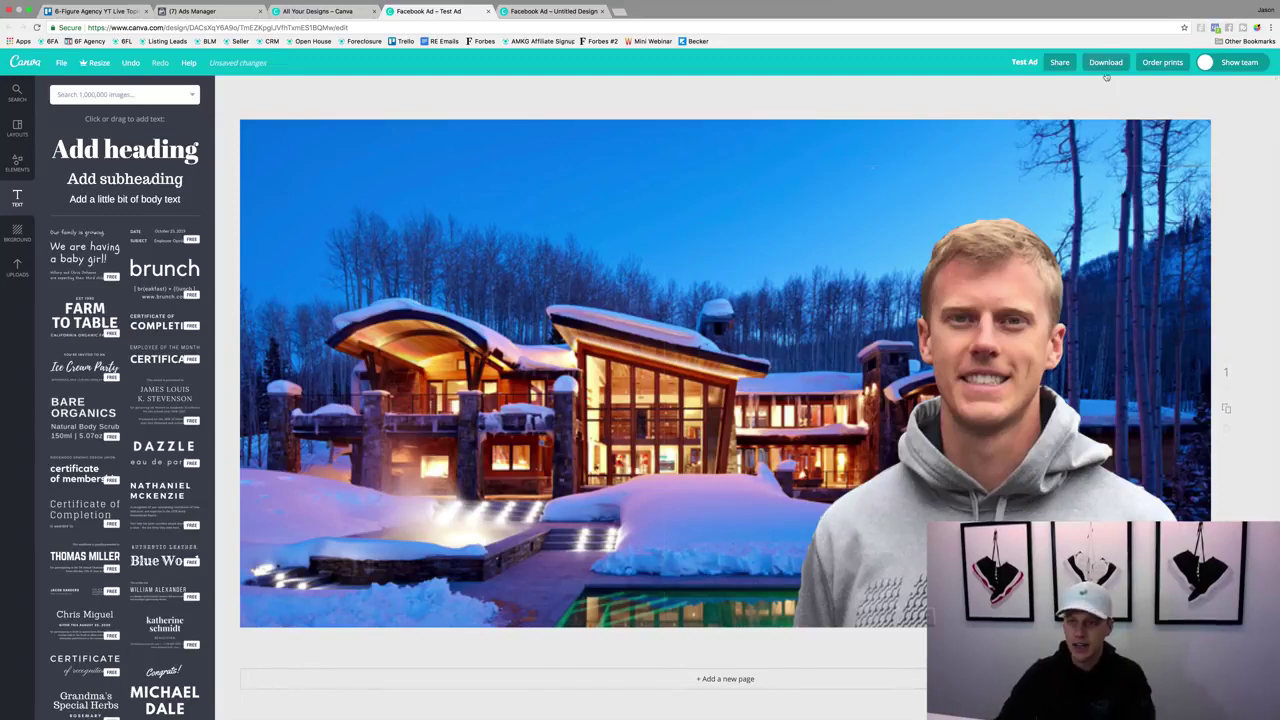
Step: Switch back to Ads Manager and remove the uploaded portrait from the ad's images
click(215, 12)
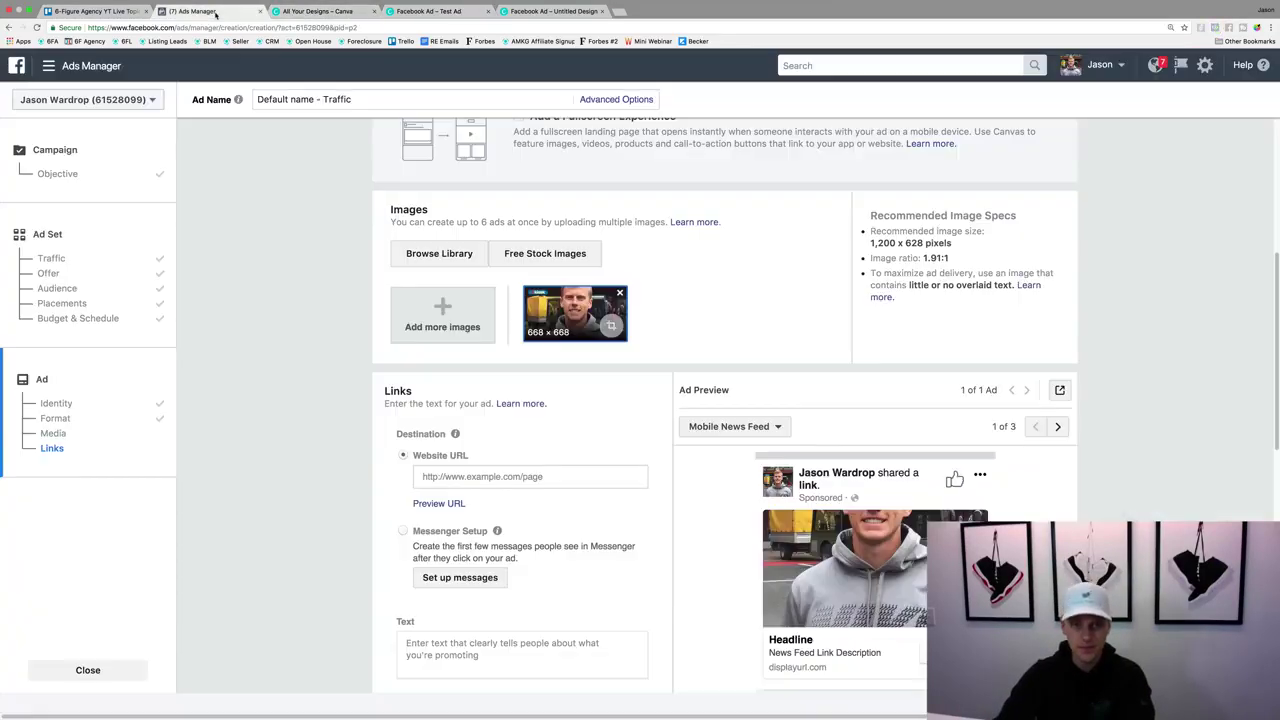
click(619, 293)
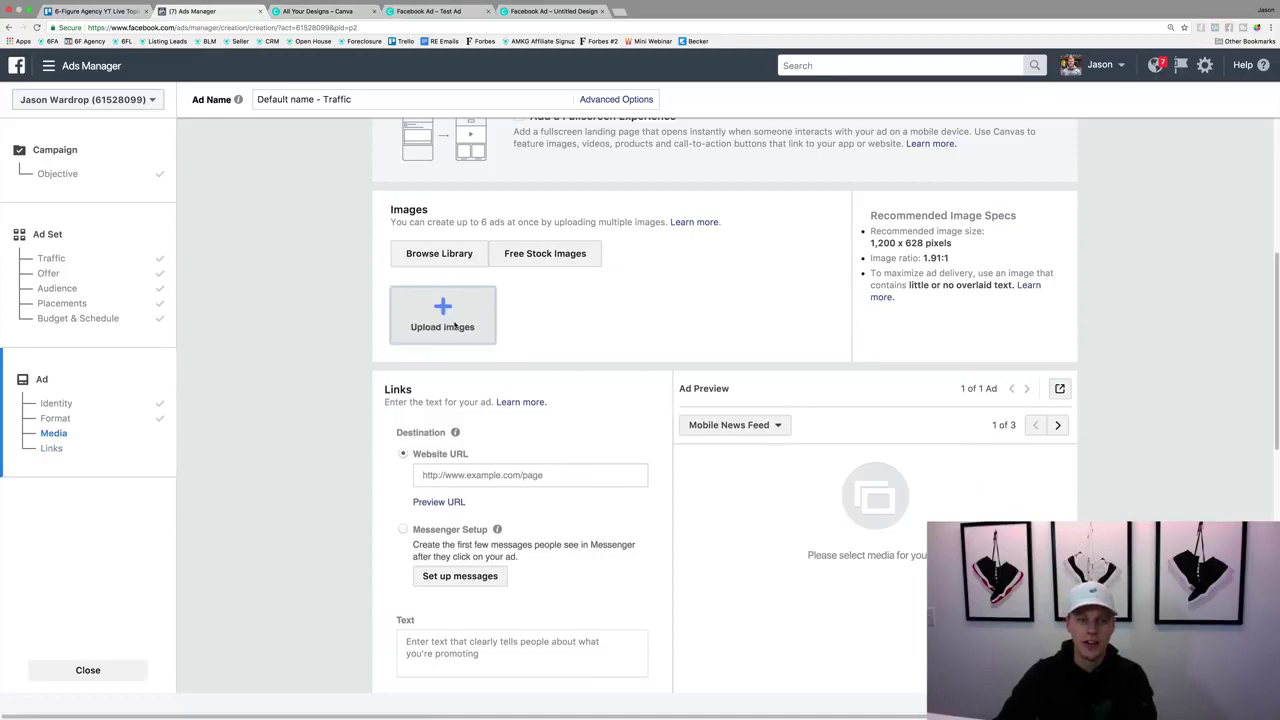
click(443, 317)
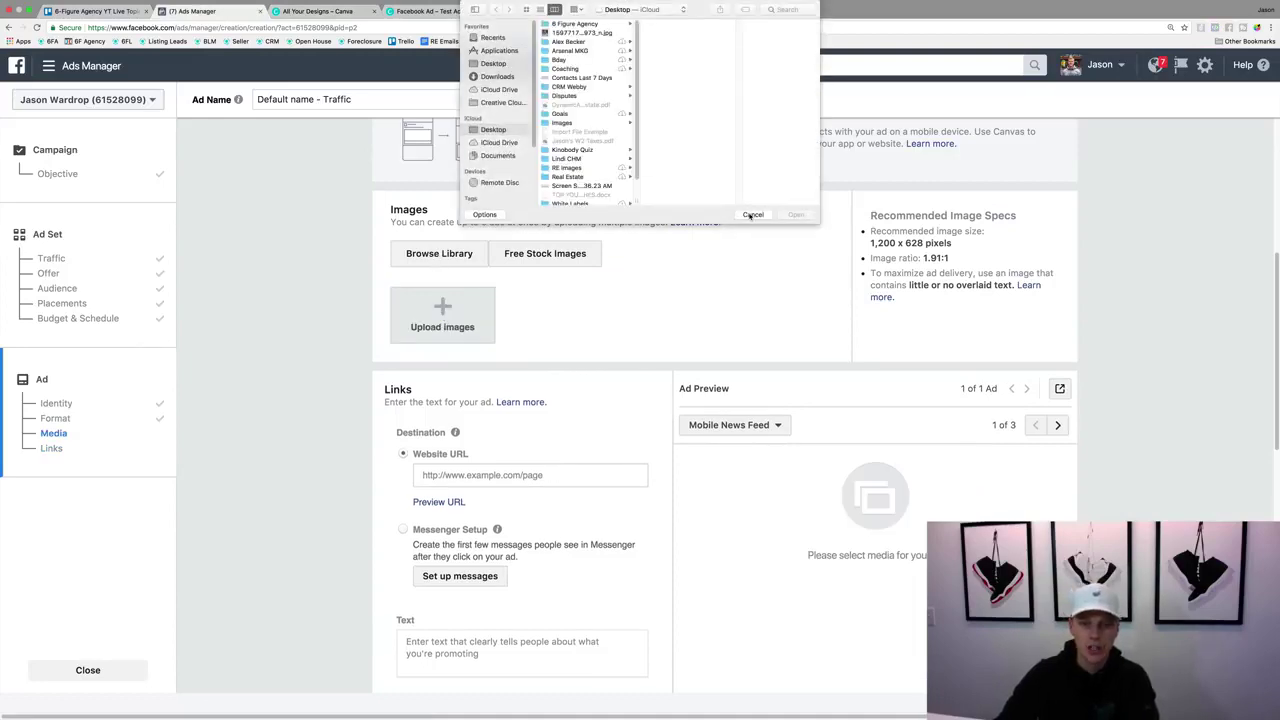
click(752, 215)
Step: Use the 1590 × 860 photo of the grey house from the library's ad images as the ad's image
click(439, 253)
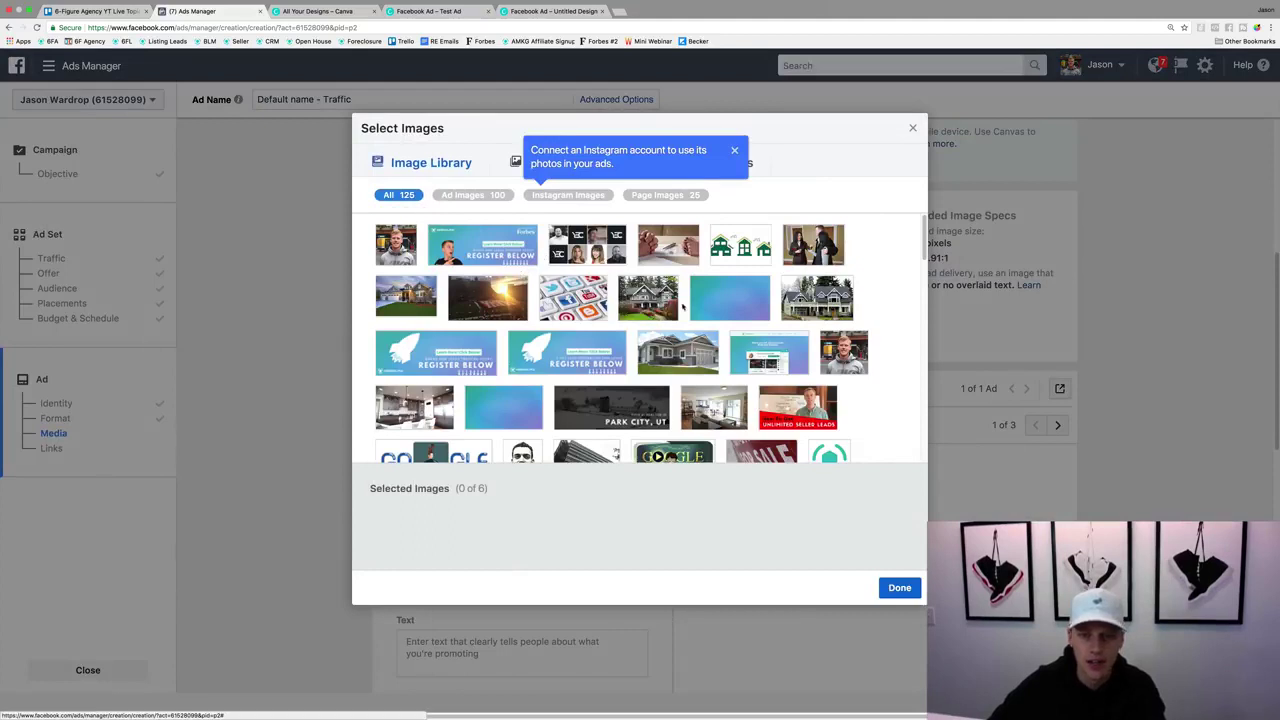
scroll(683, 308, down, 3)
scroll(683, 308, down, 4)
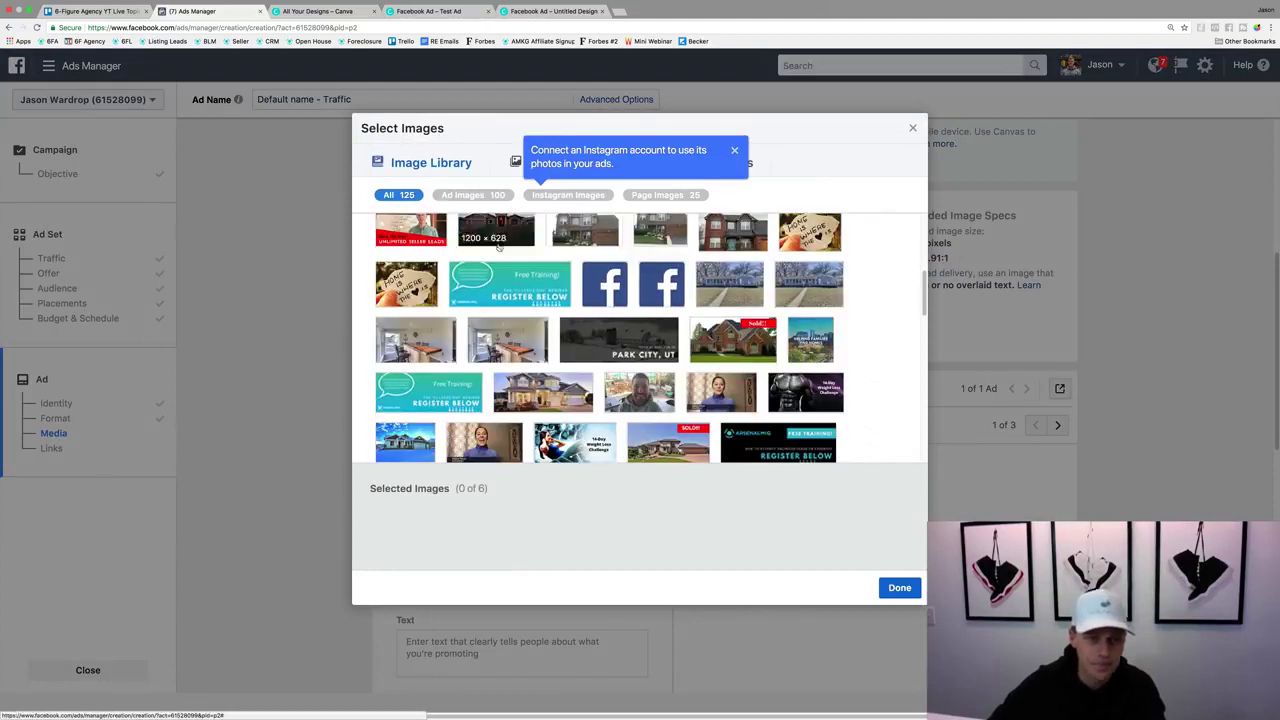
click(459, 197)
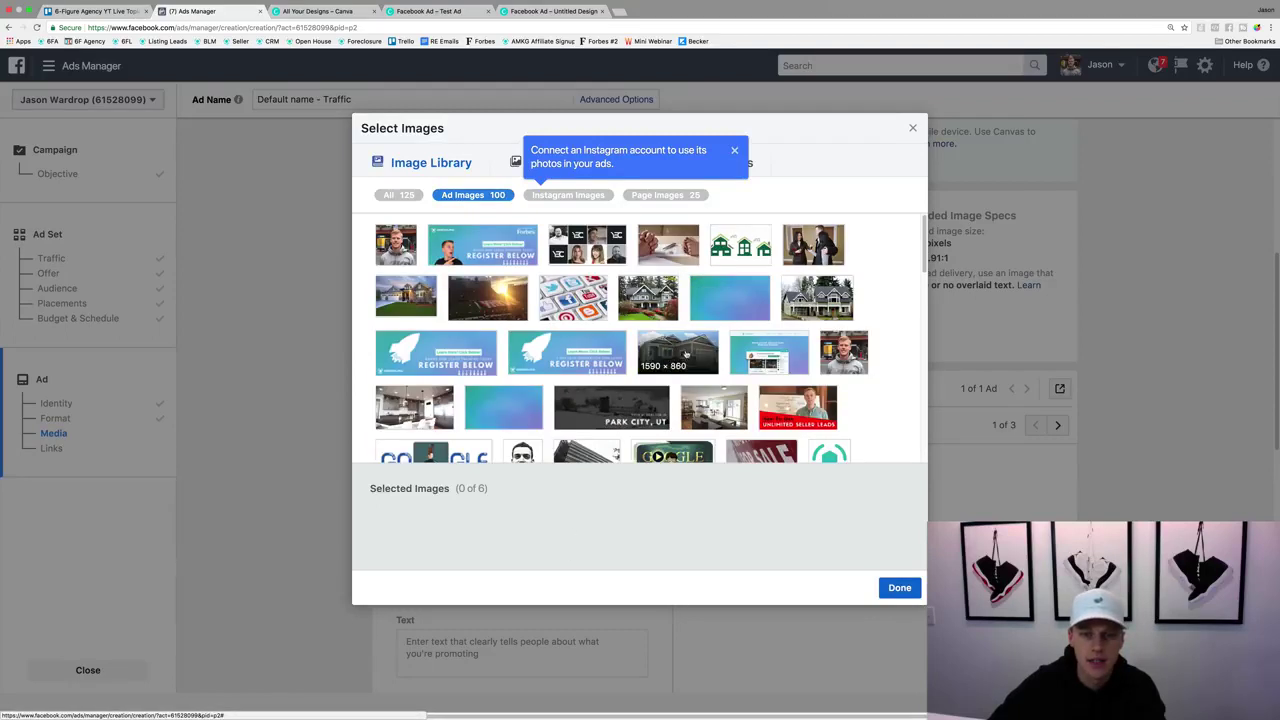
click(685, 353)
click(898, 587)
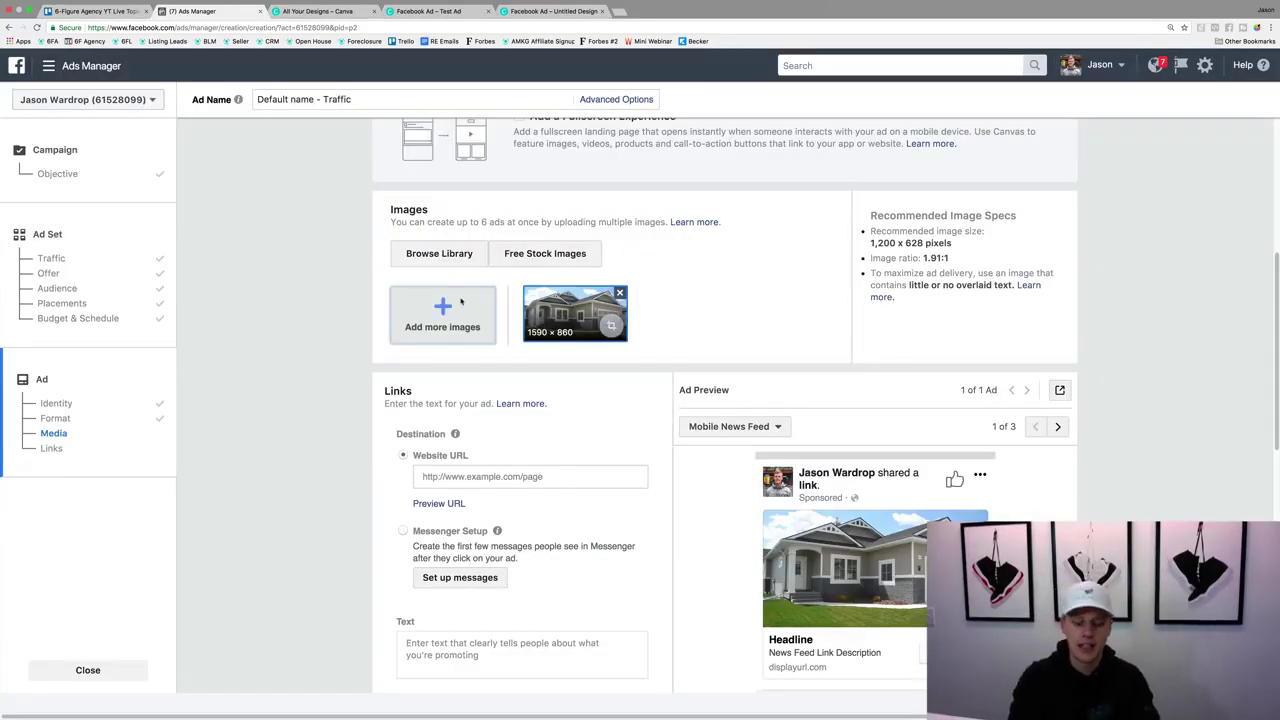
key(super+t)
text(google)
key(Return)
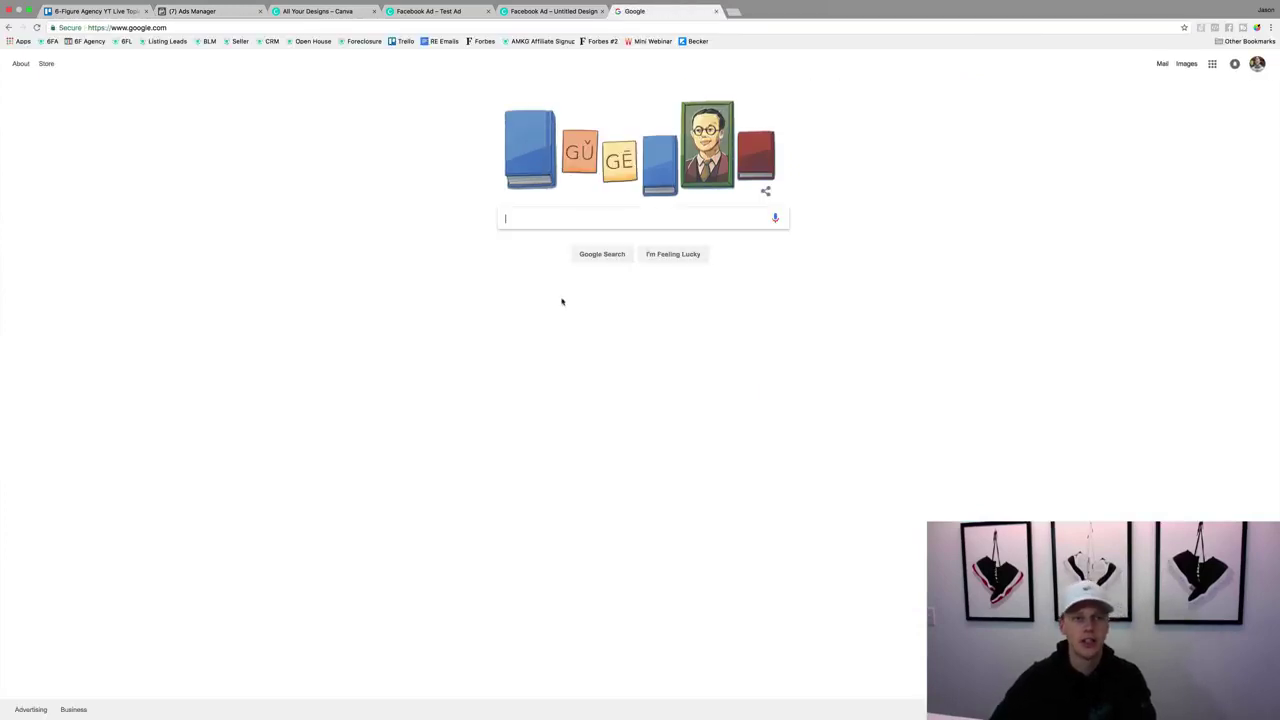
click(196, 11)
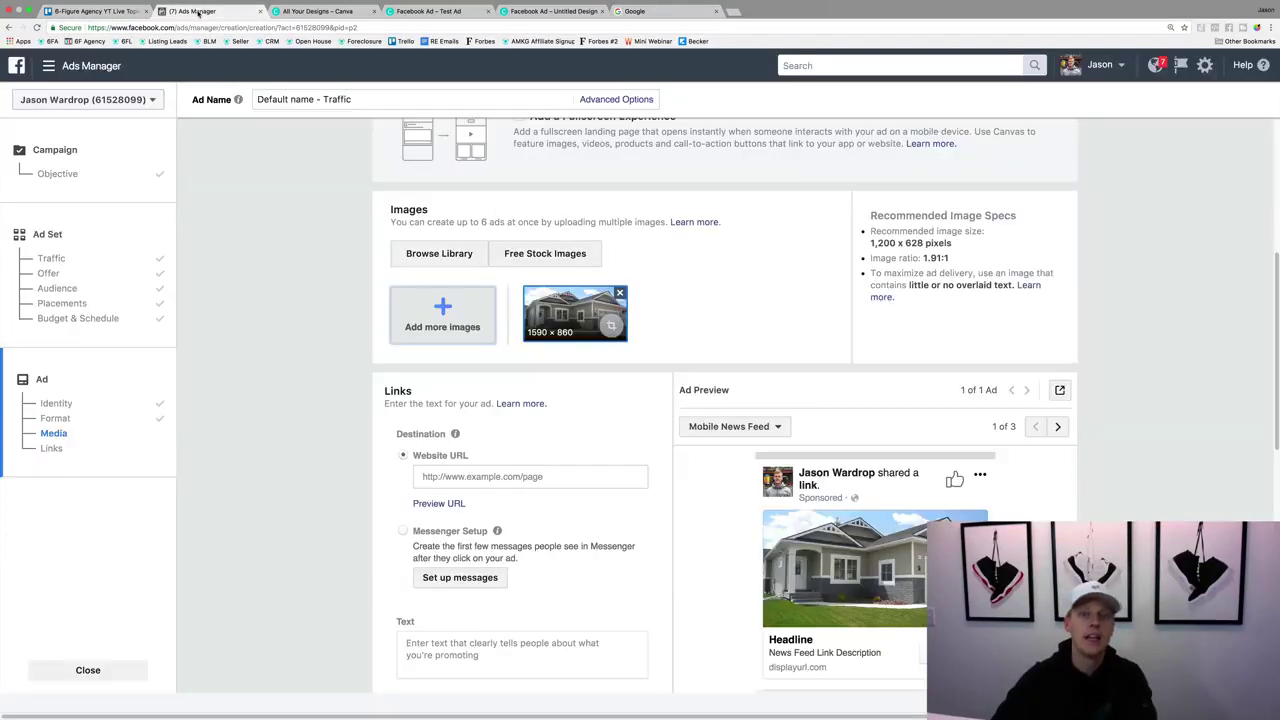
click(523, 477)
text(https://www.google.com/)
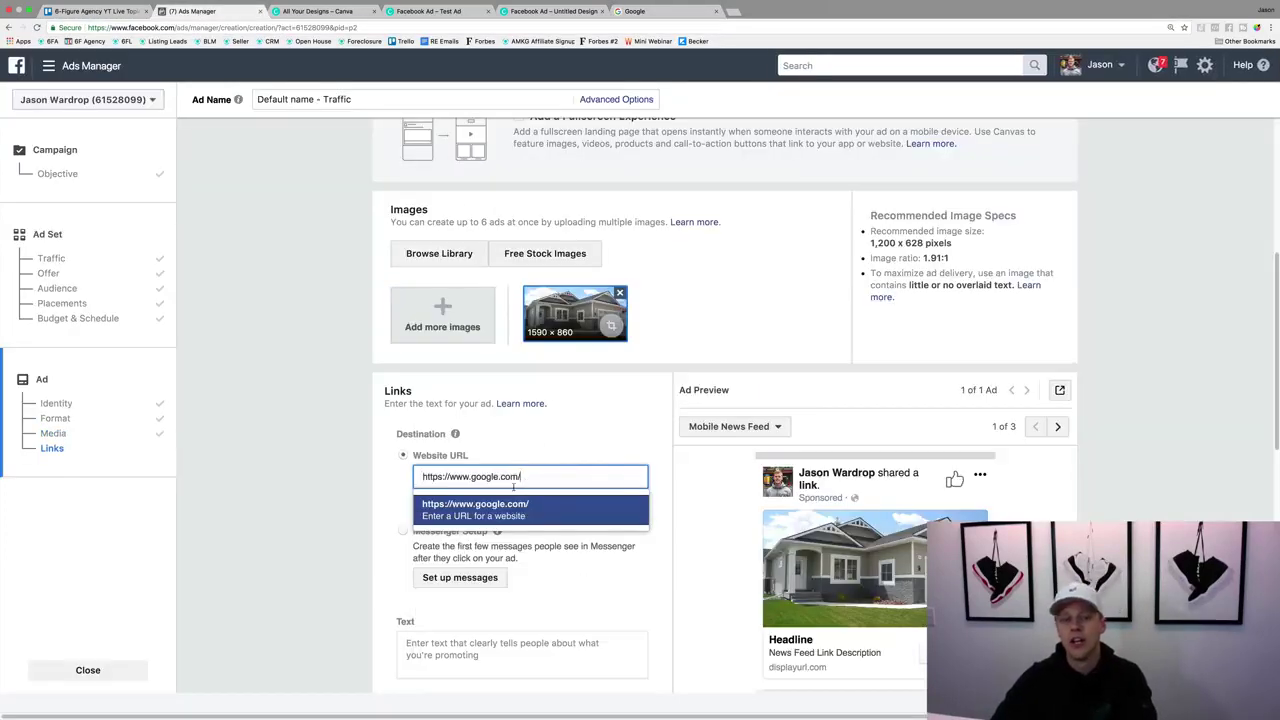
click(512, 505)
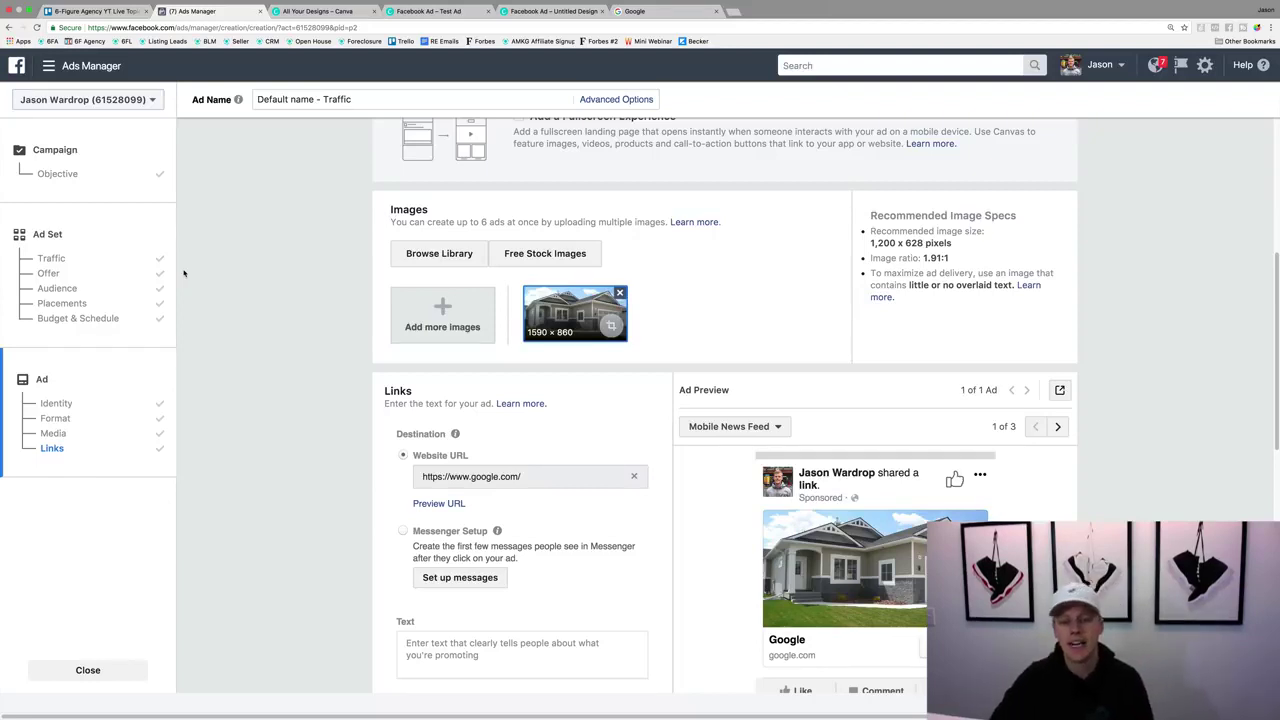
scroll(366, 369, down, 3)
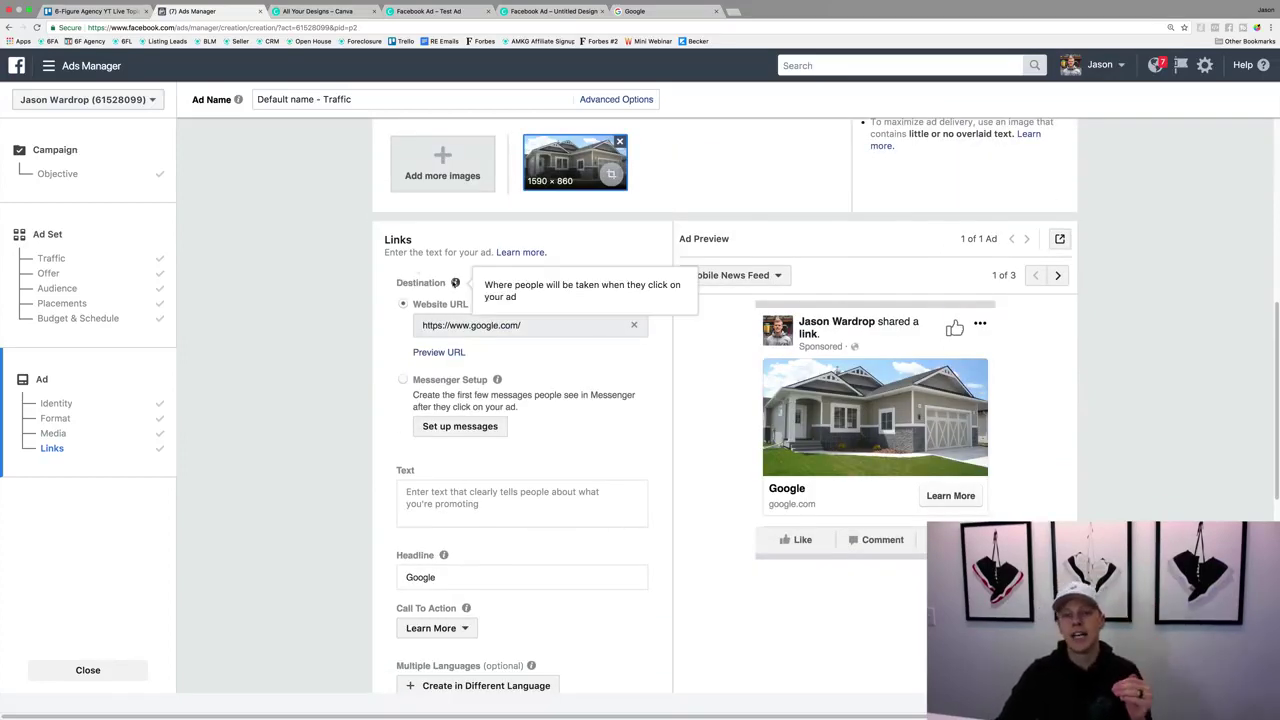
Step: Enter "Test text copy" as the ad's text
scroll(455, 285, down, 1)
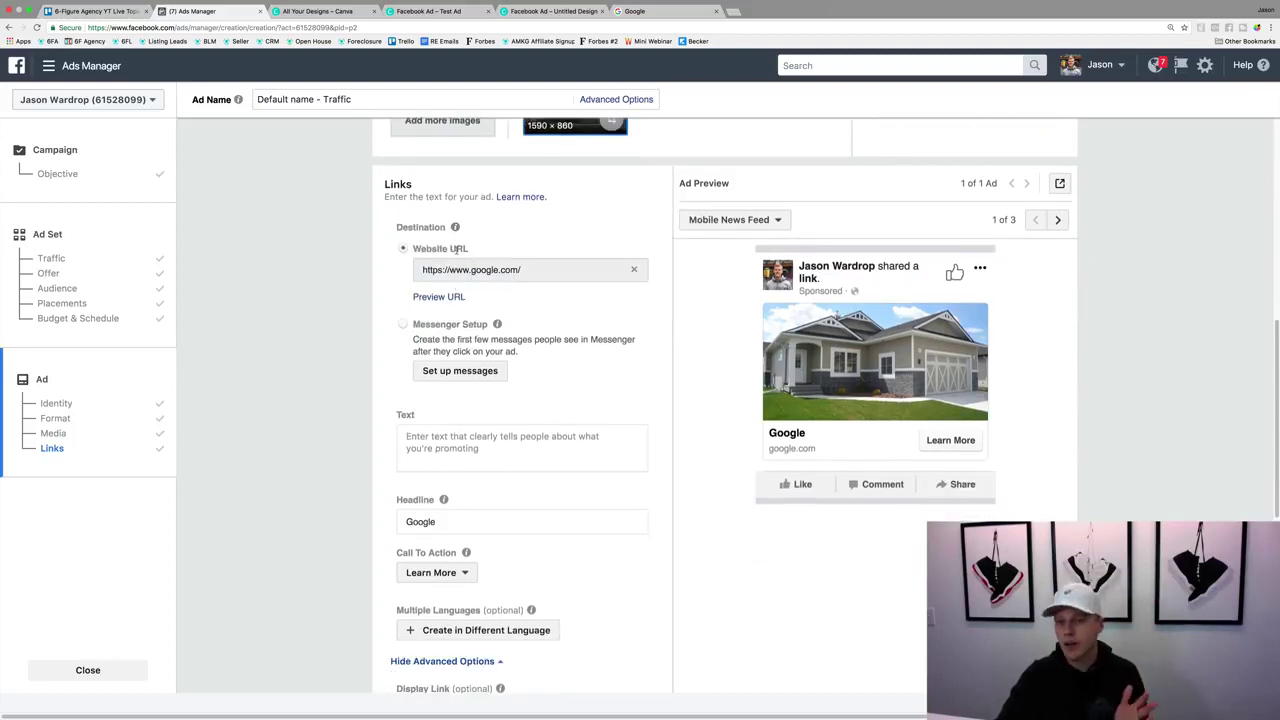
click(505, 442)
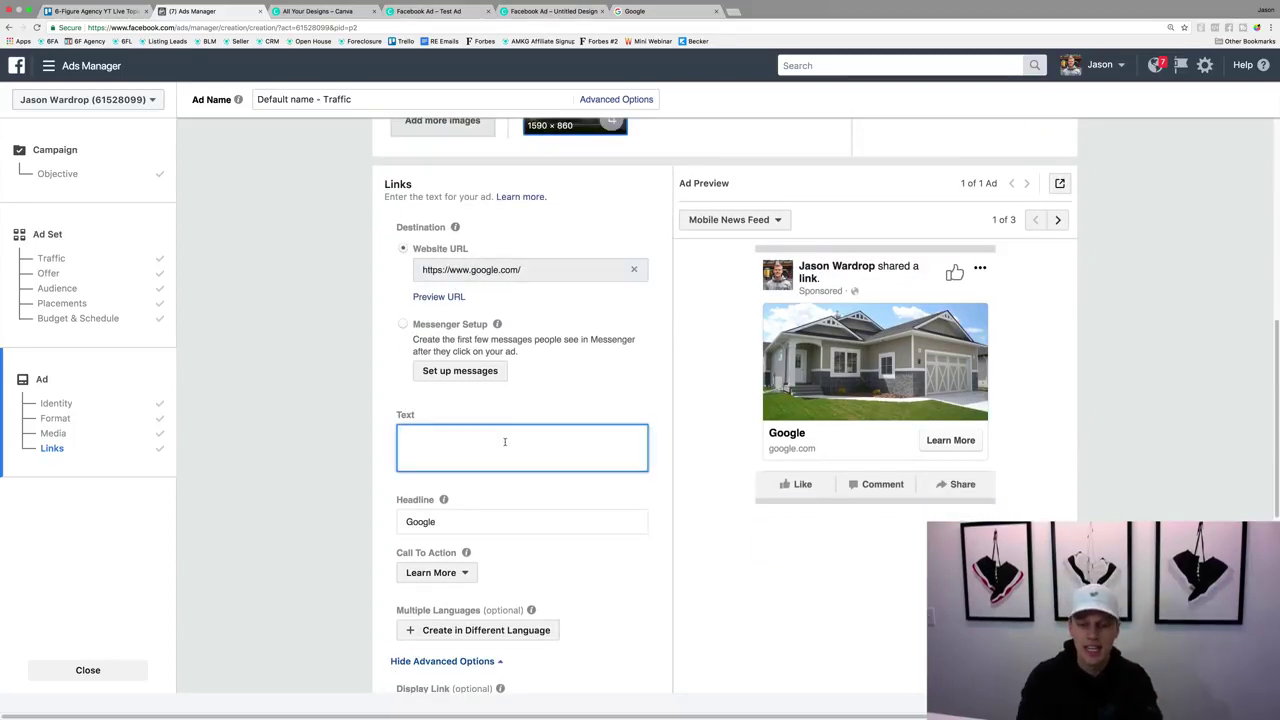
text(Test te)
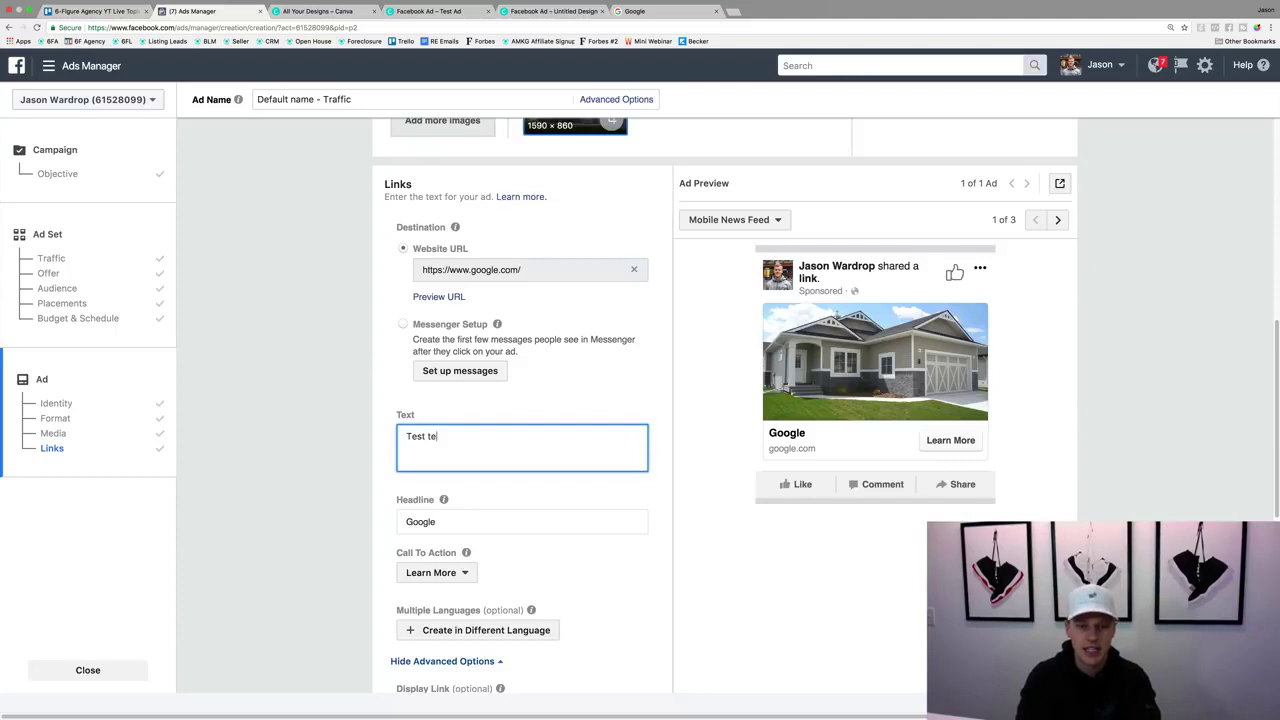
text(xt)
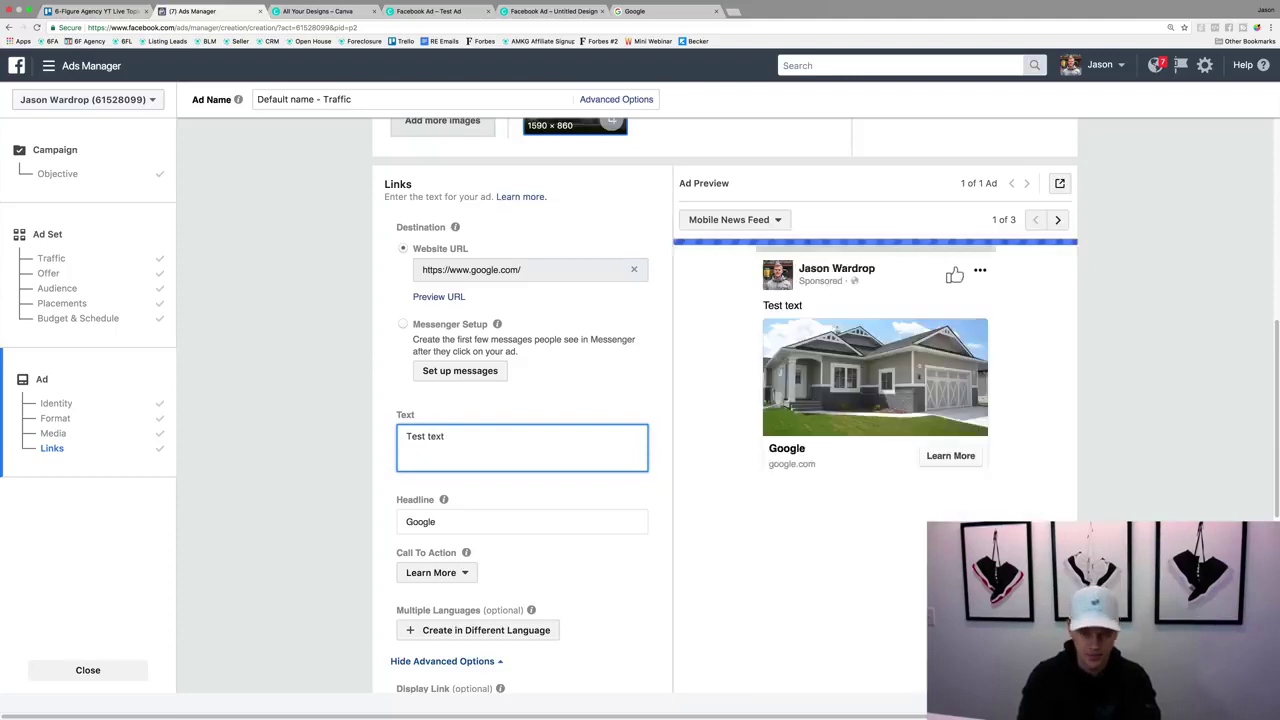
text( copy)
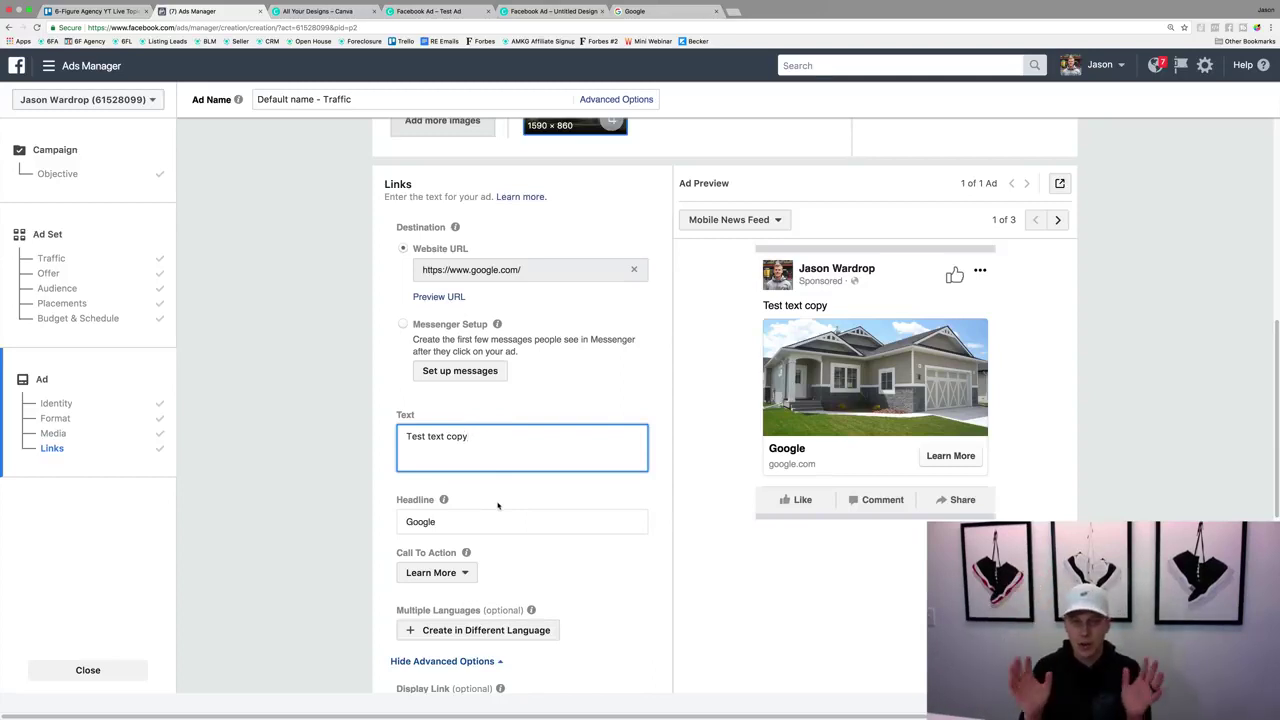
Step: Replace the ad's text with "Orlando Homeowners!" followed by a blank line
key(super+a)
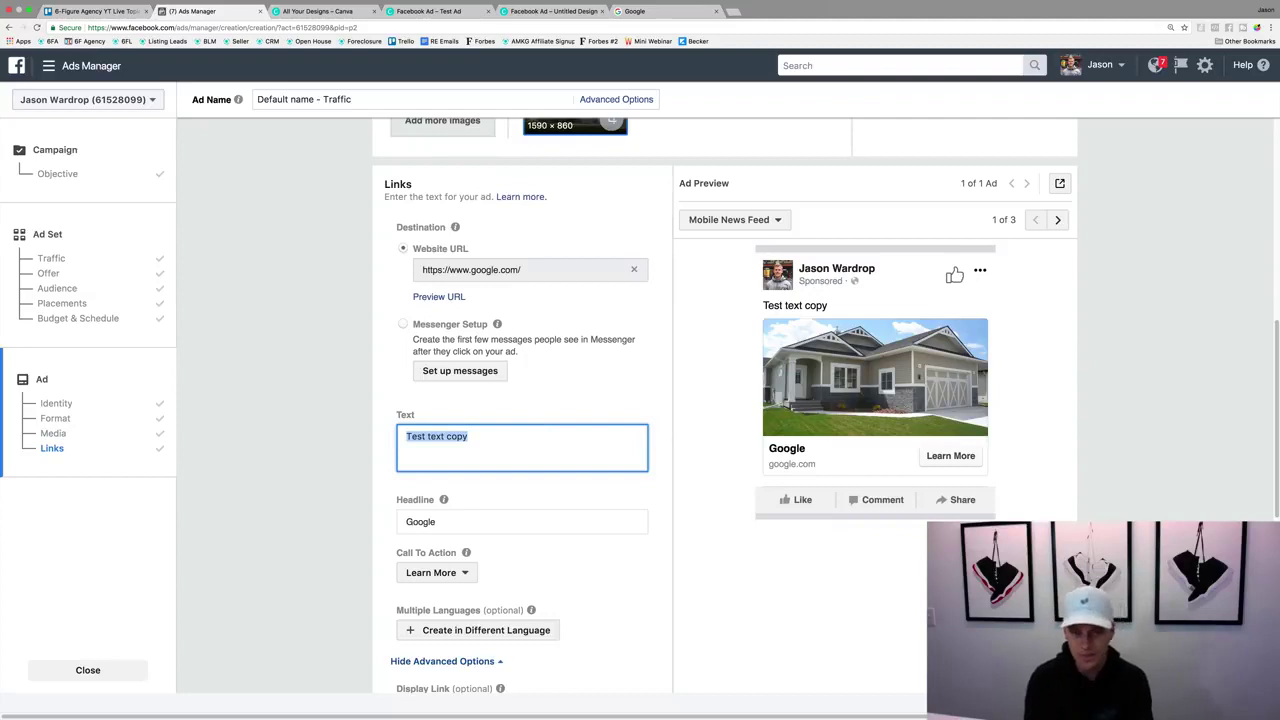
text(Orl)
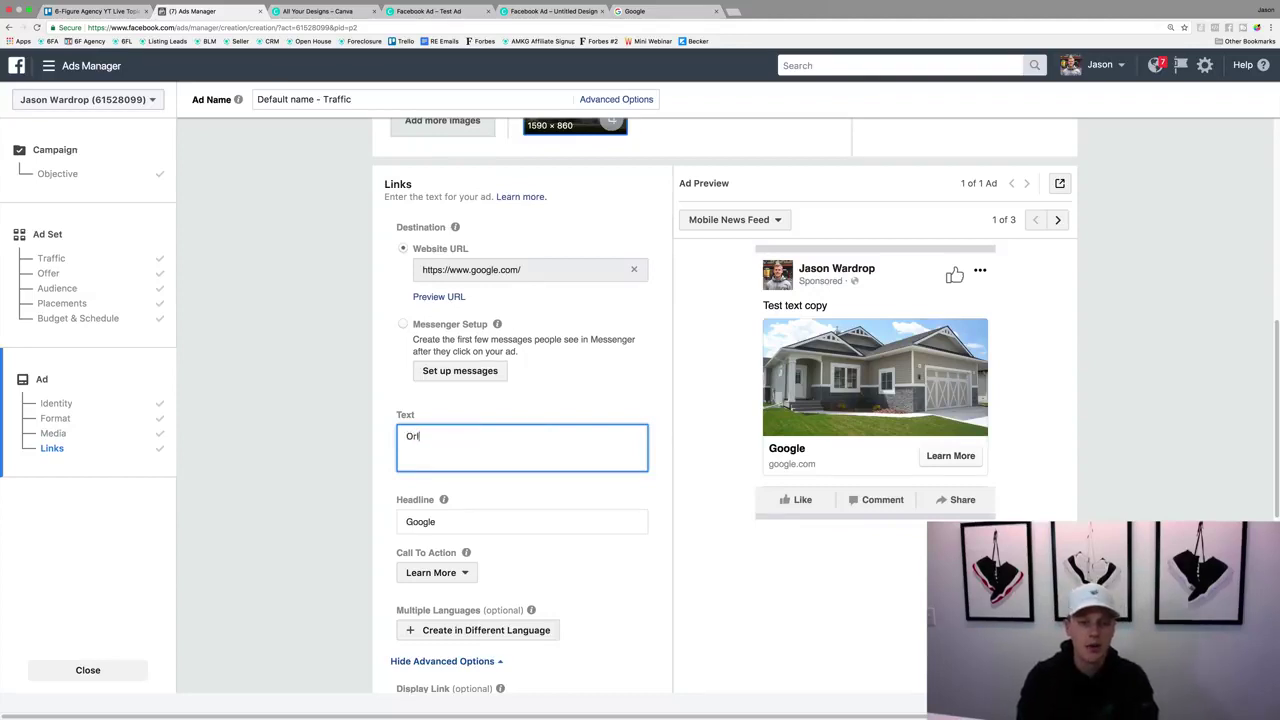
text(ando Homeowners!)
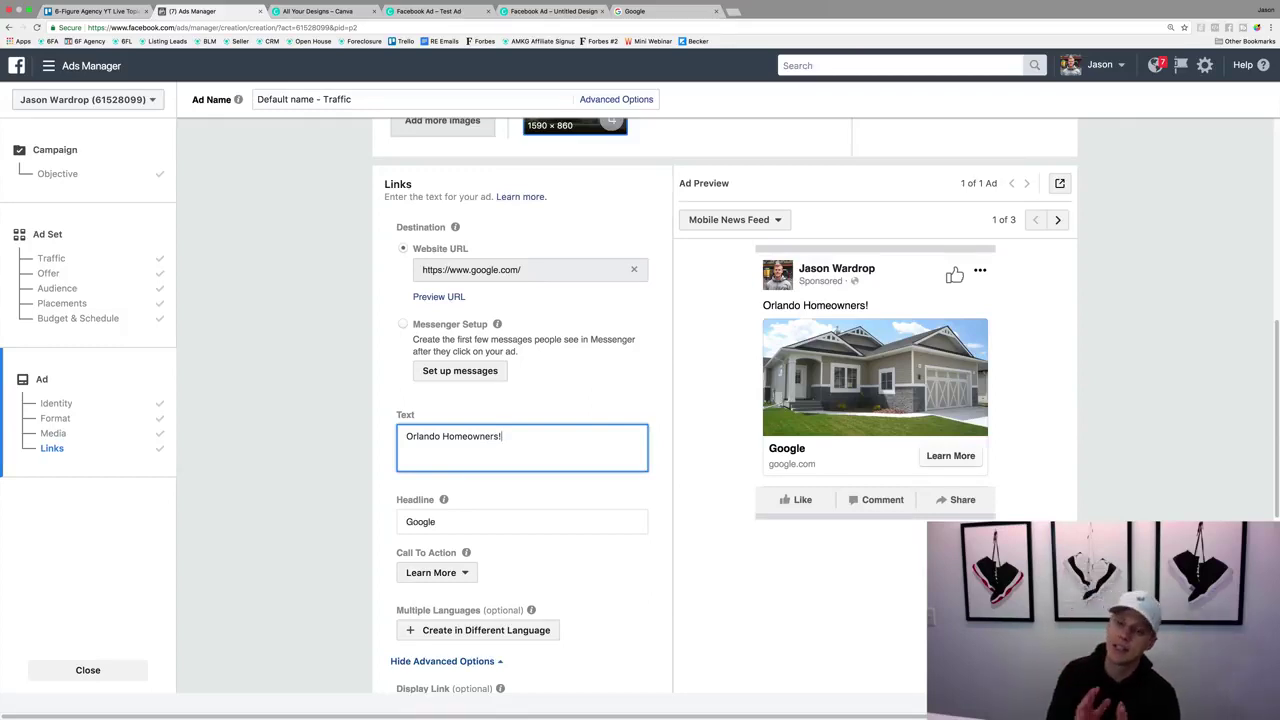
key(Return)
key(Return)
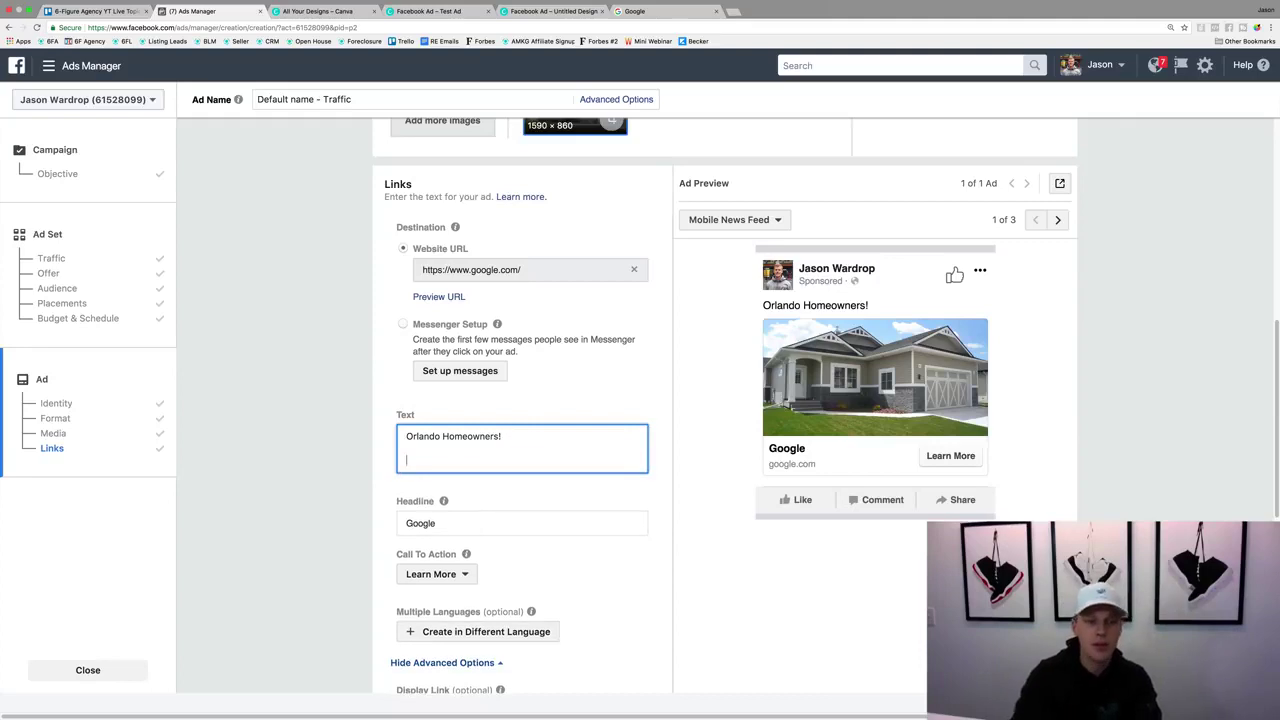
Step: Add the paragraph "Are you looking to sell your home in the next 3-6 months?" to the ad's text, followed by a blank line
text(Are you look)
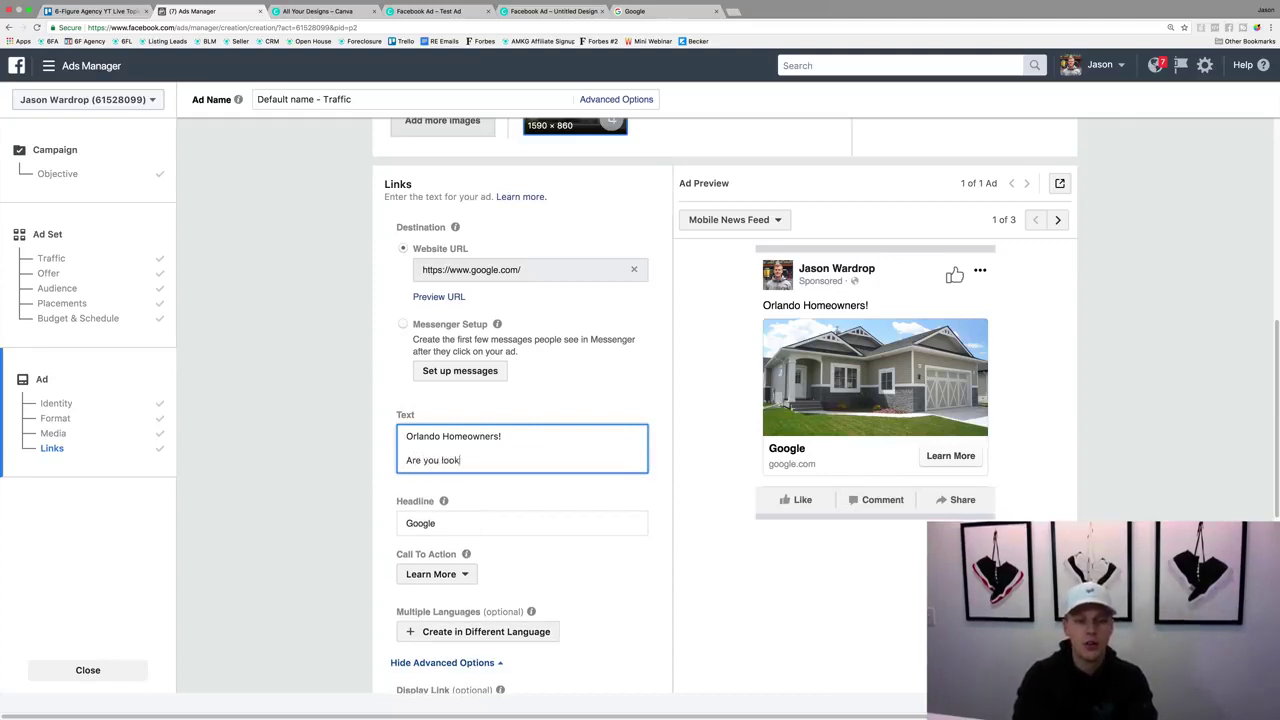
text(ing to sell your ho)
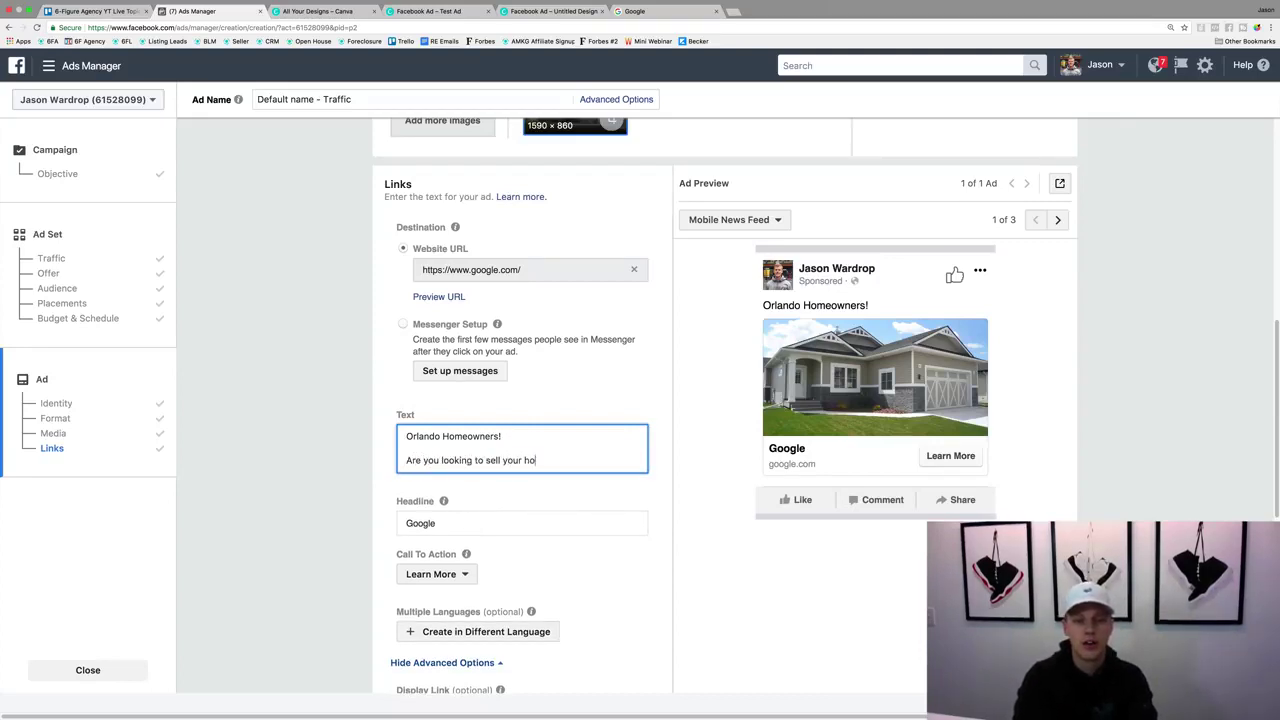
text(me in the next )
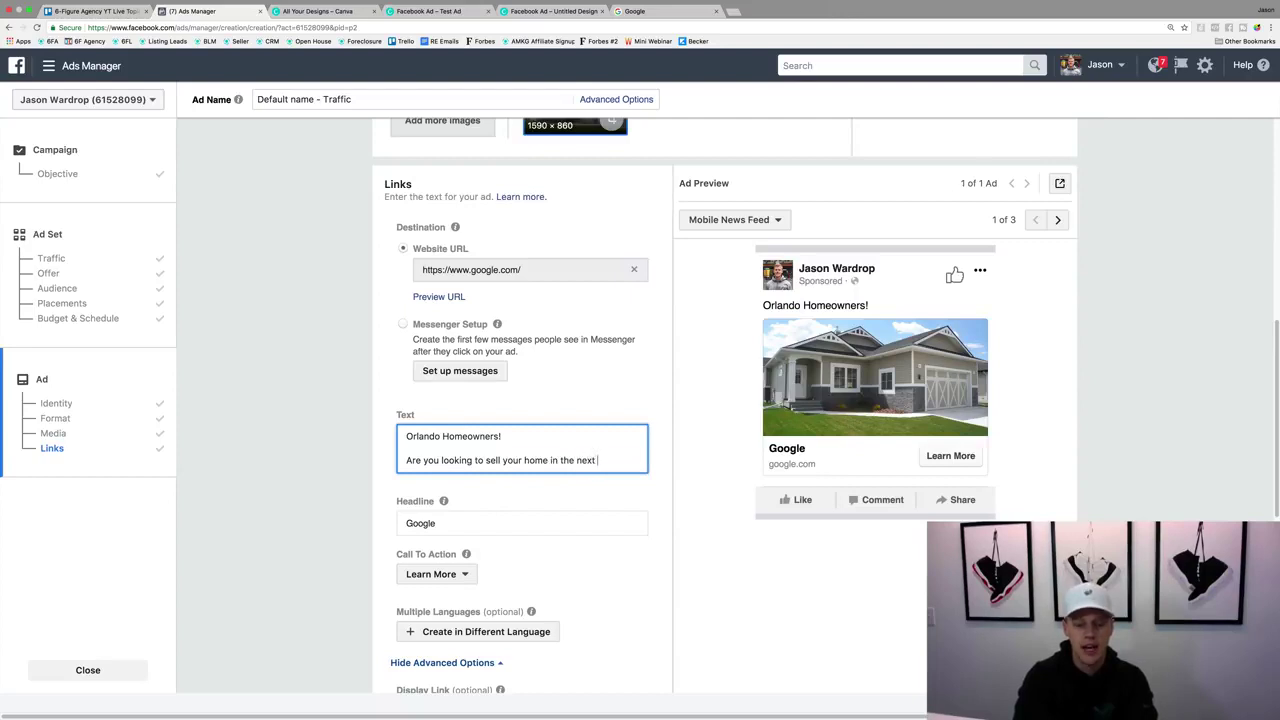
text(3-6 months?)
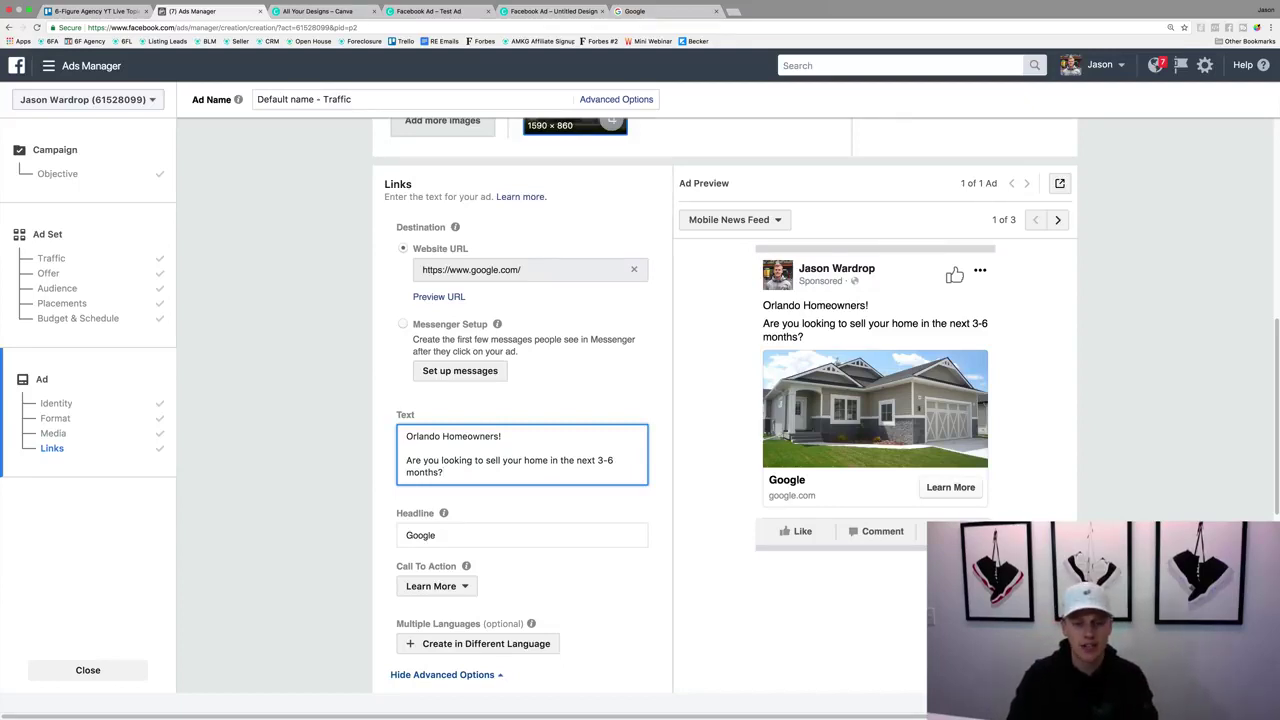
key(Return)
key(Return)
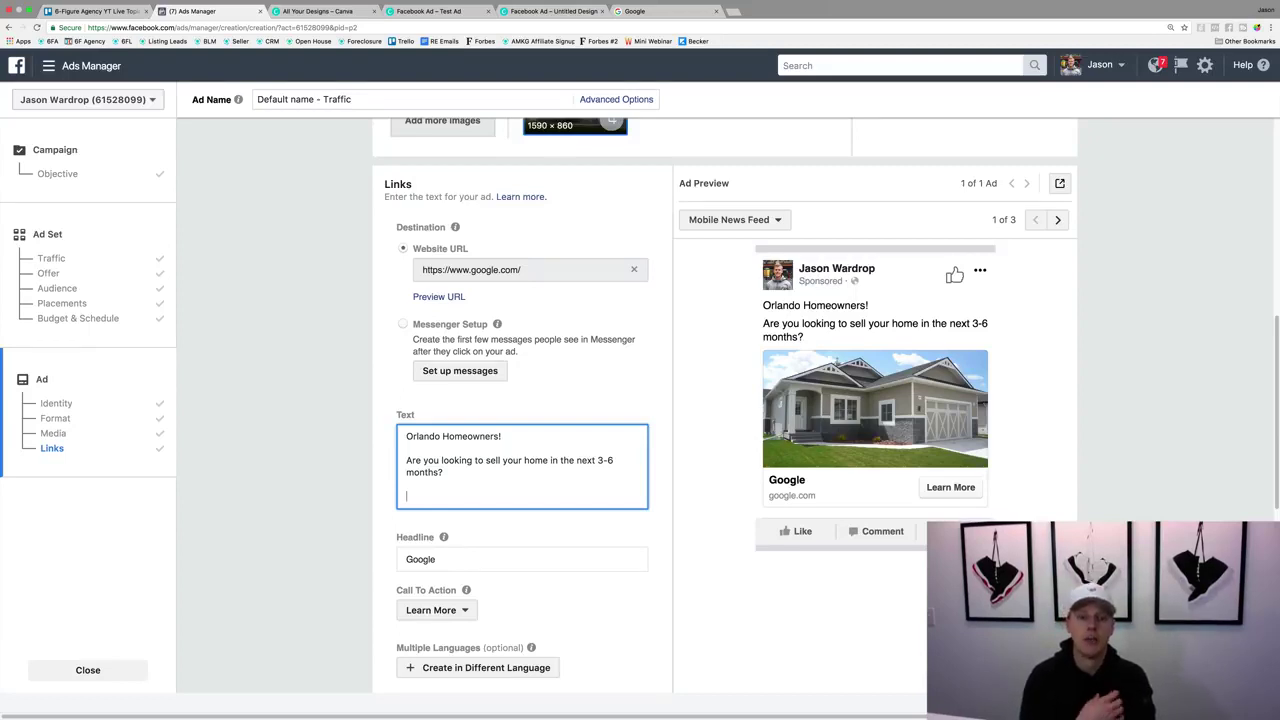
Step: Start the ad text's third paragraph with "I have a family of 3 looking to purchase a home in the [BLANK] area"
text(I have )
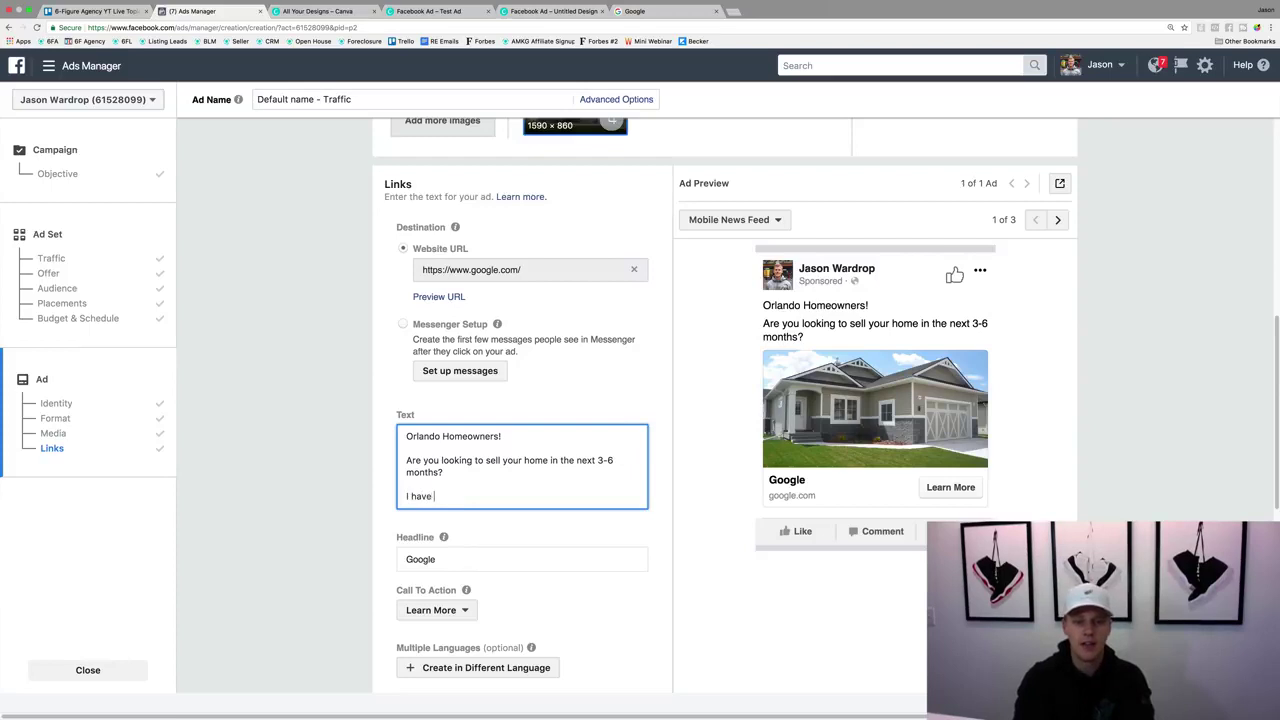
text(a family of )
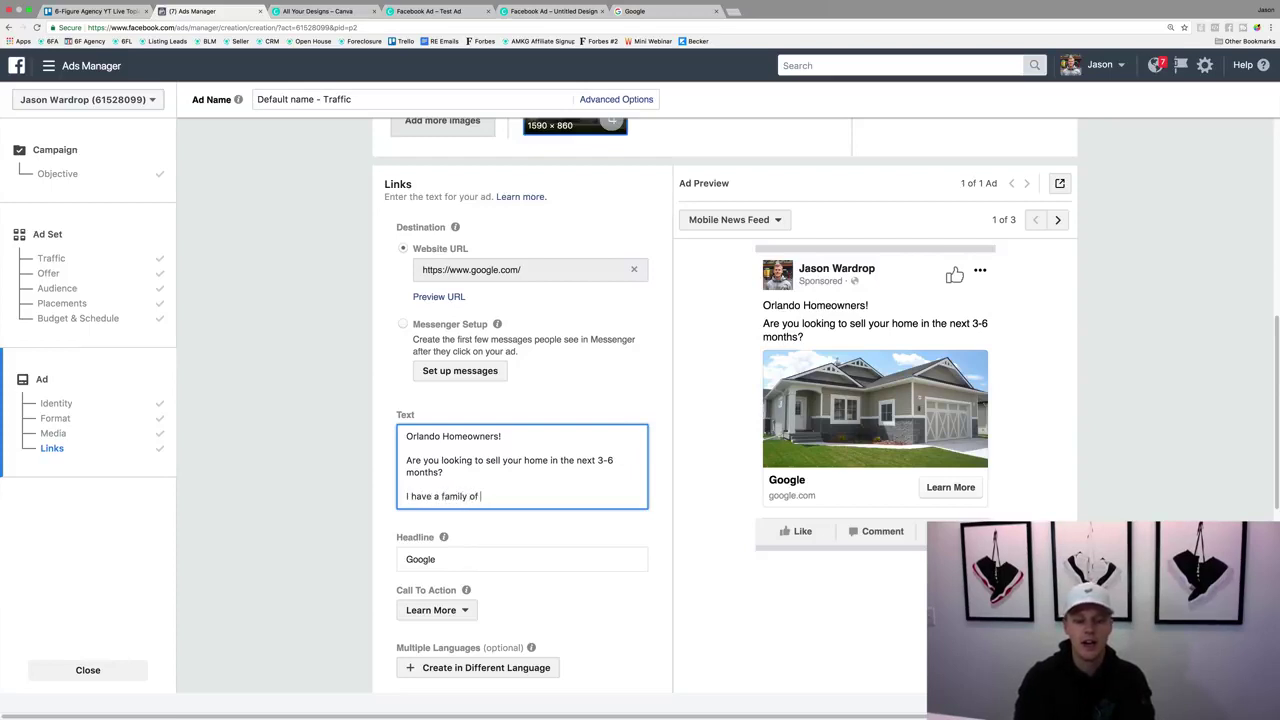
text(3 looking to )
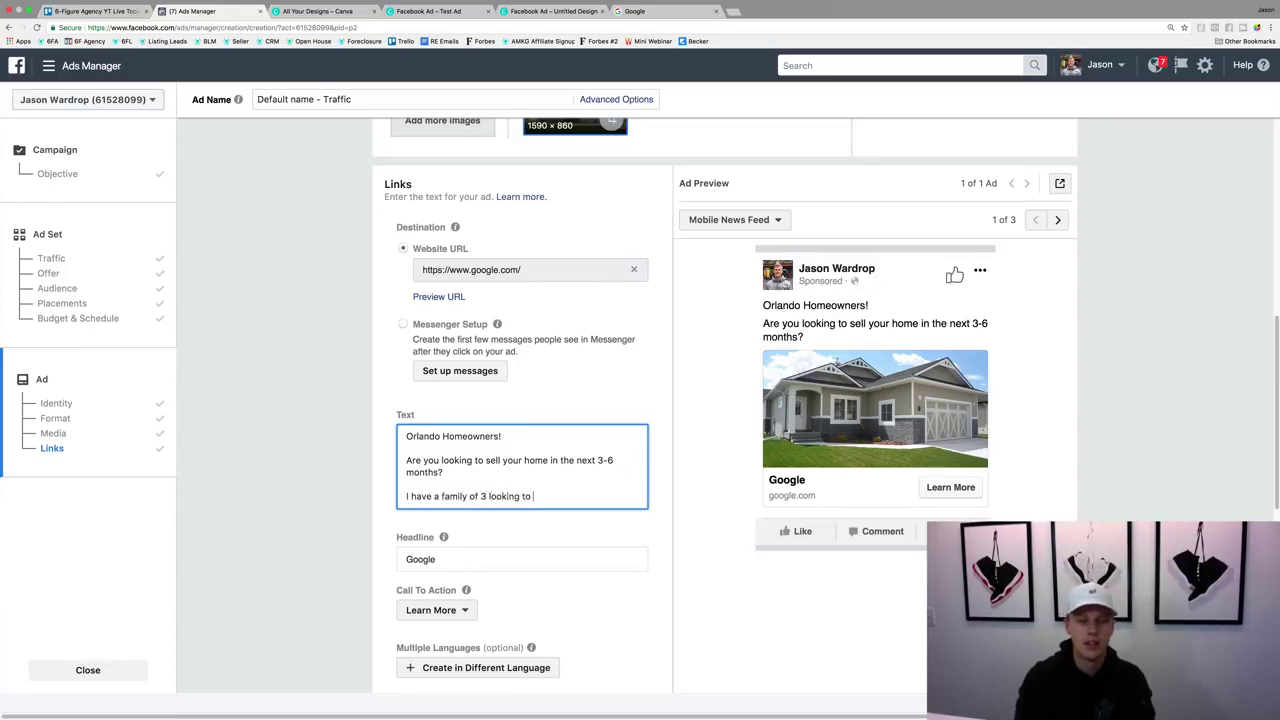
text(purchase a home in the )
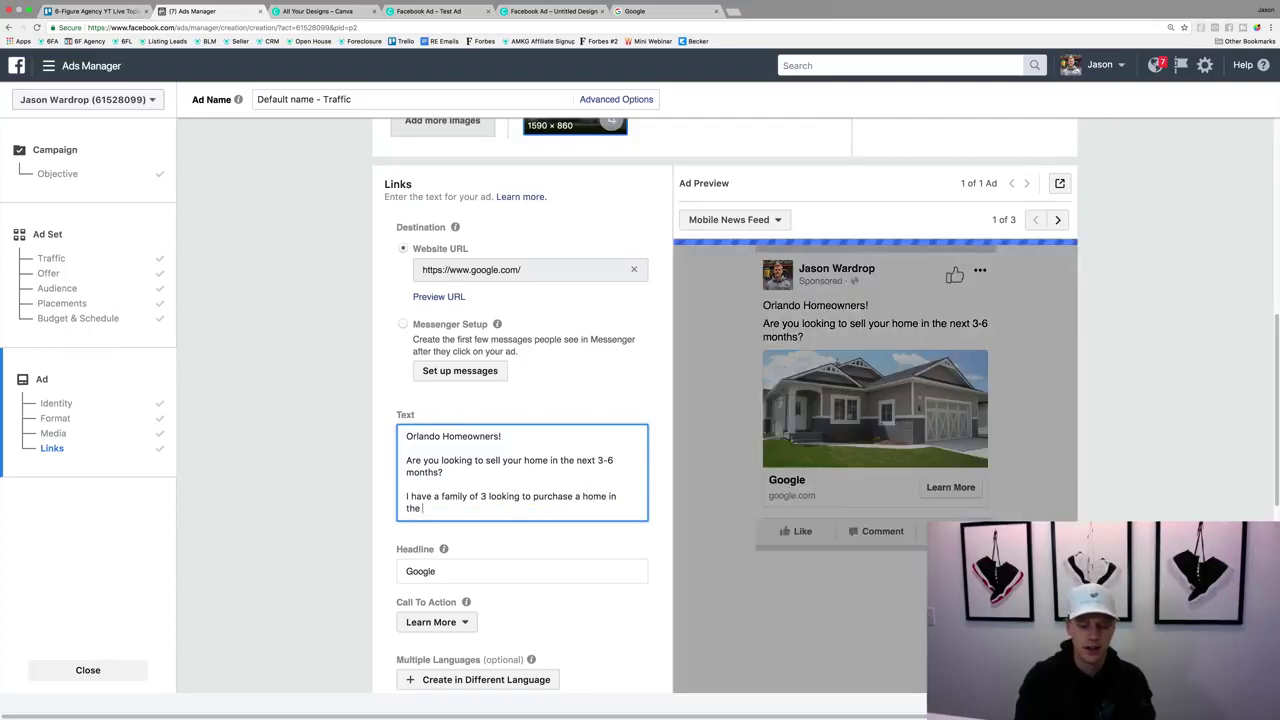
text([BL)
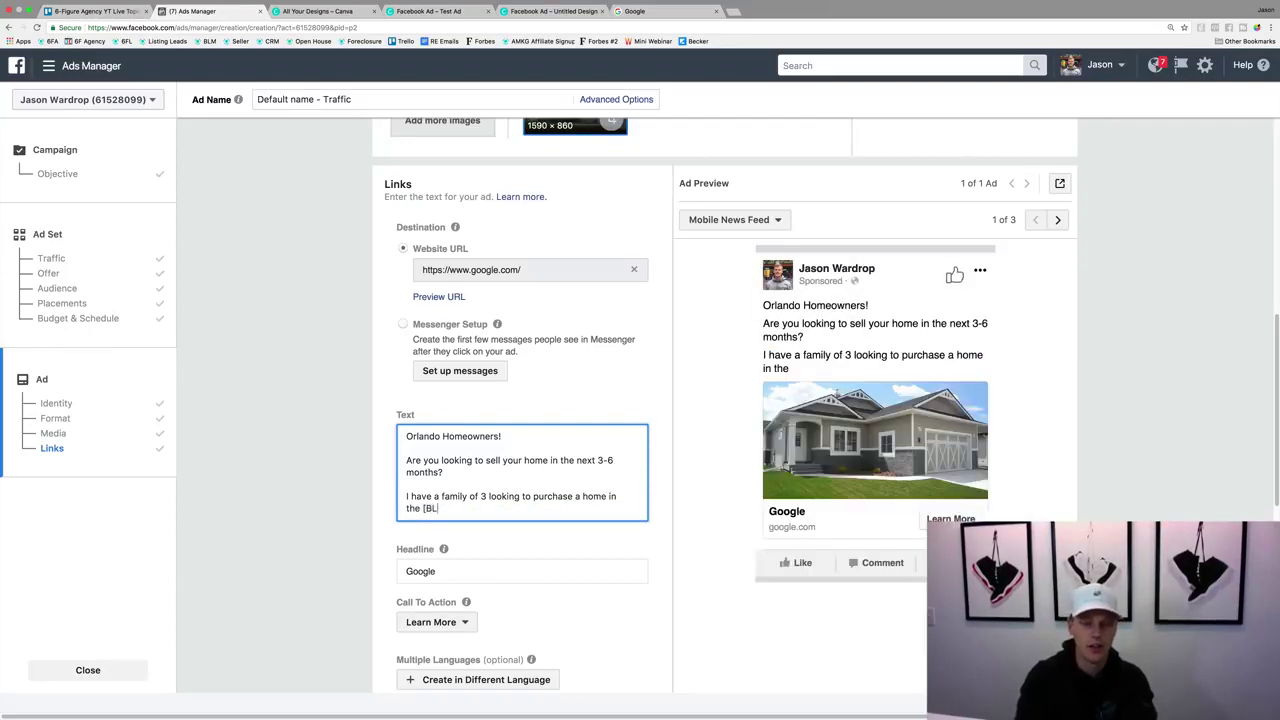
text(ANK] area)
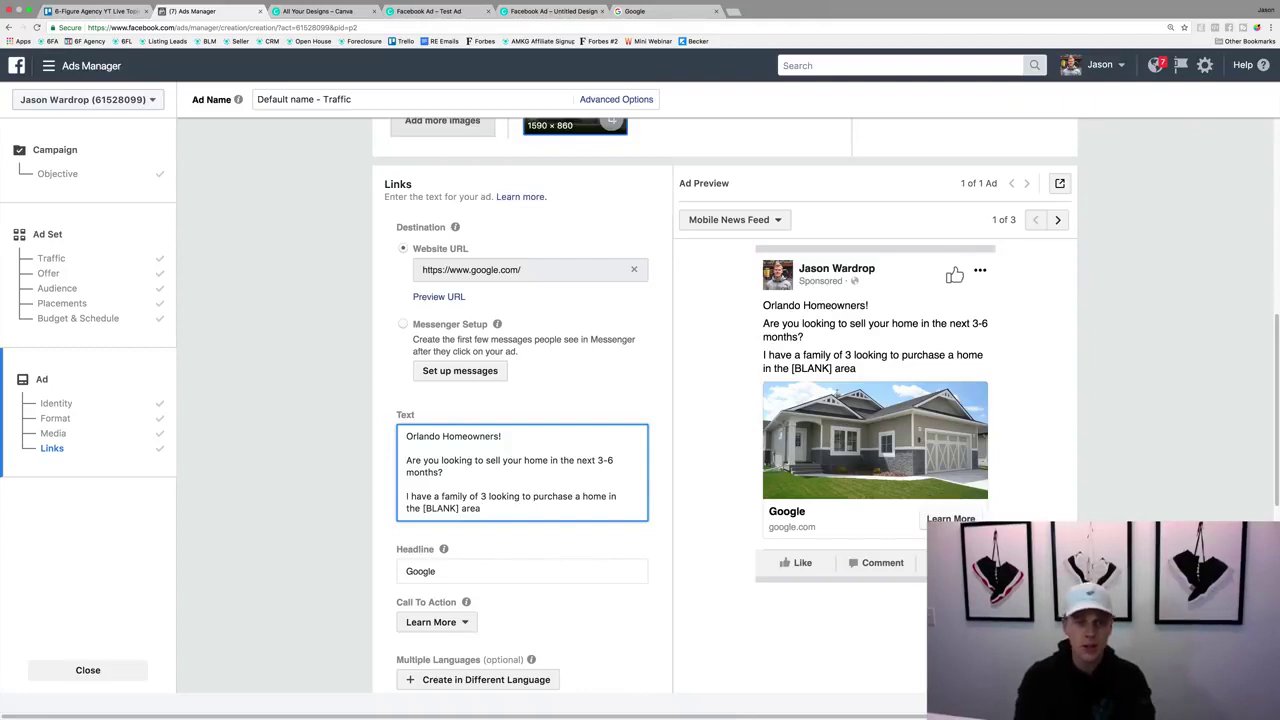
Step: Complete the third paragraph with "who is hoping to purchase their dream home within the next few months." and leave a blank line below it
text(who is hoping t)
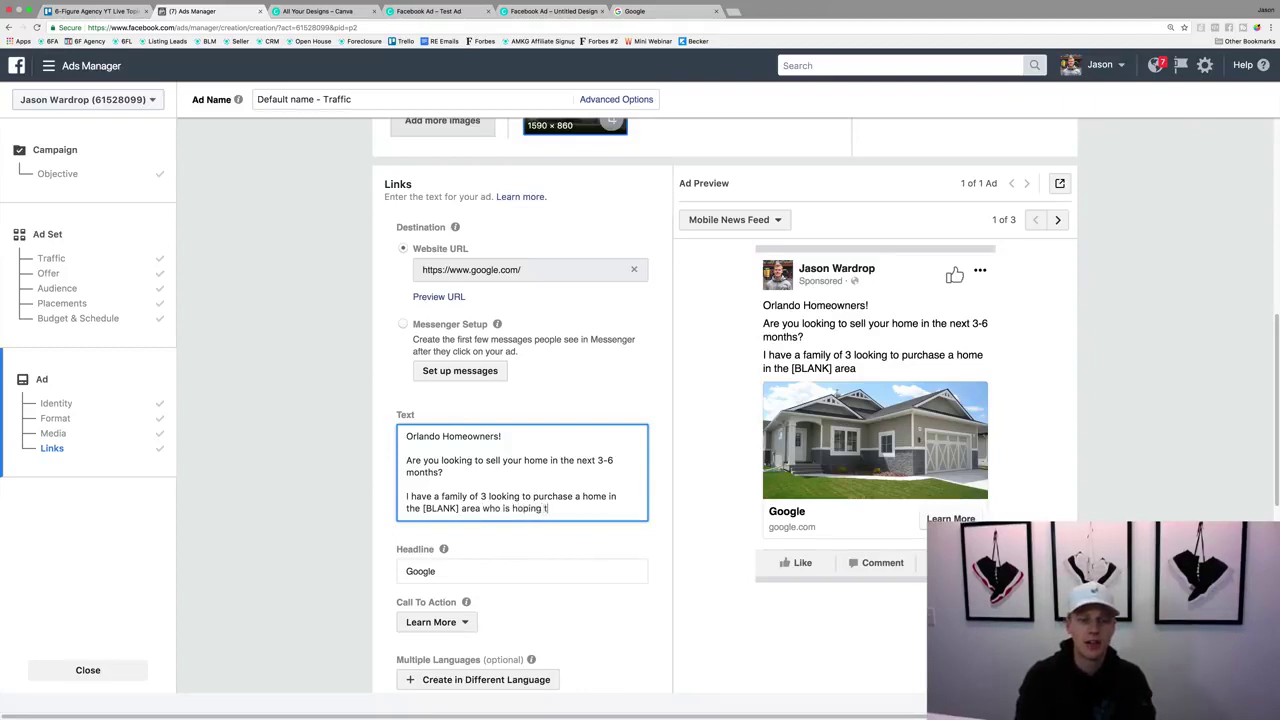
text(o purchase their)
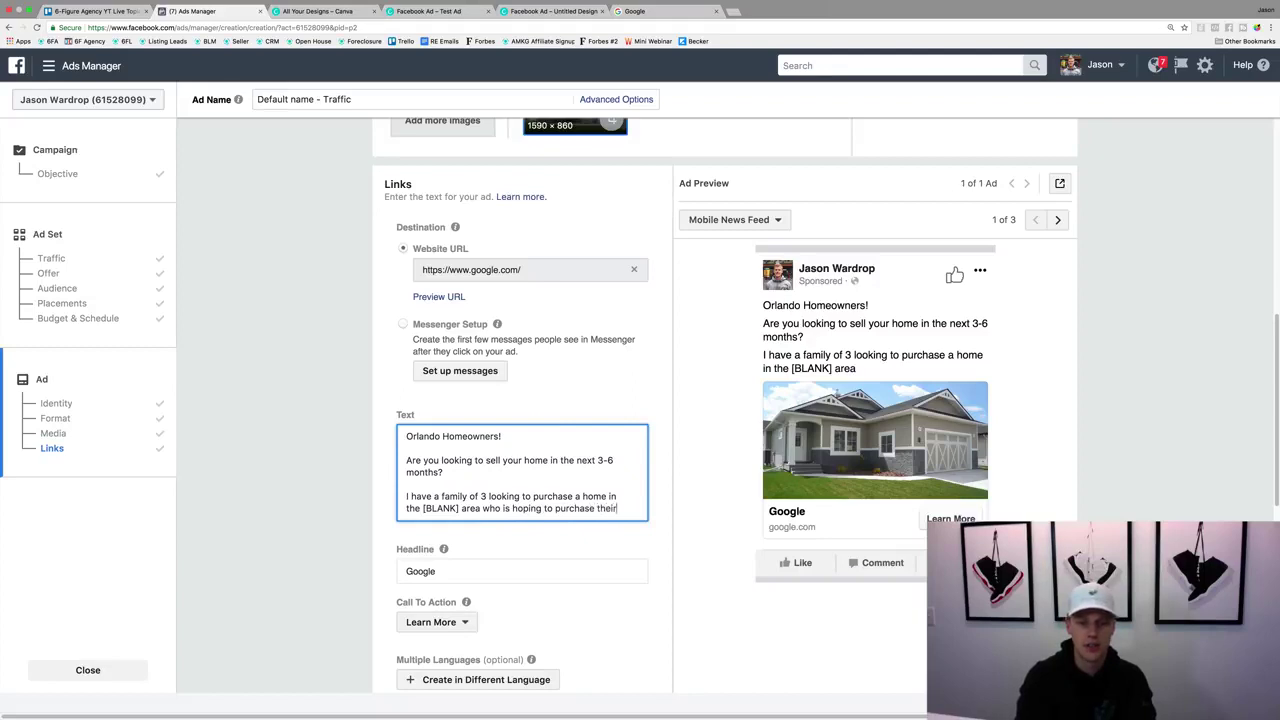
text( dream home )
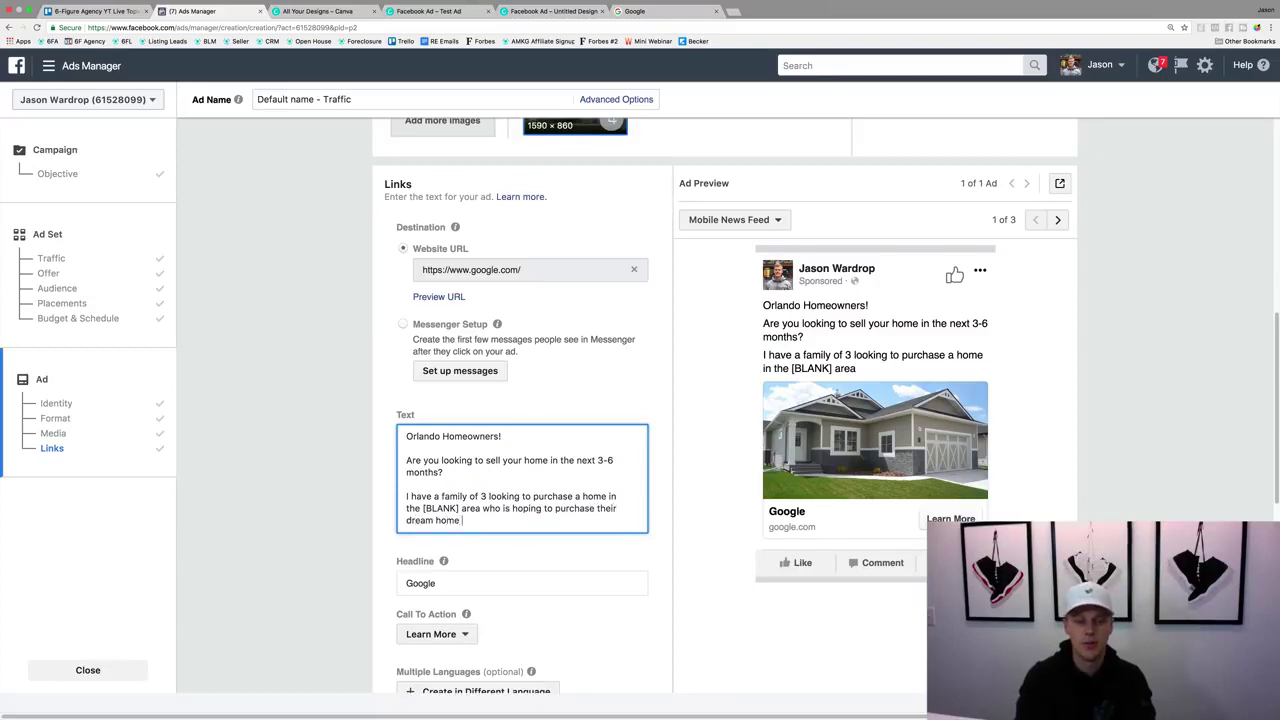
text(within the ne)
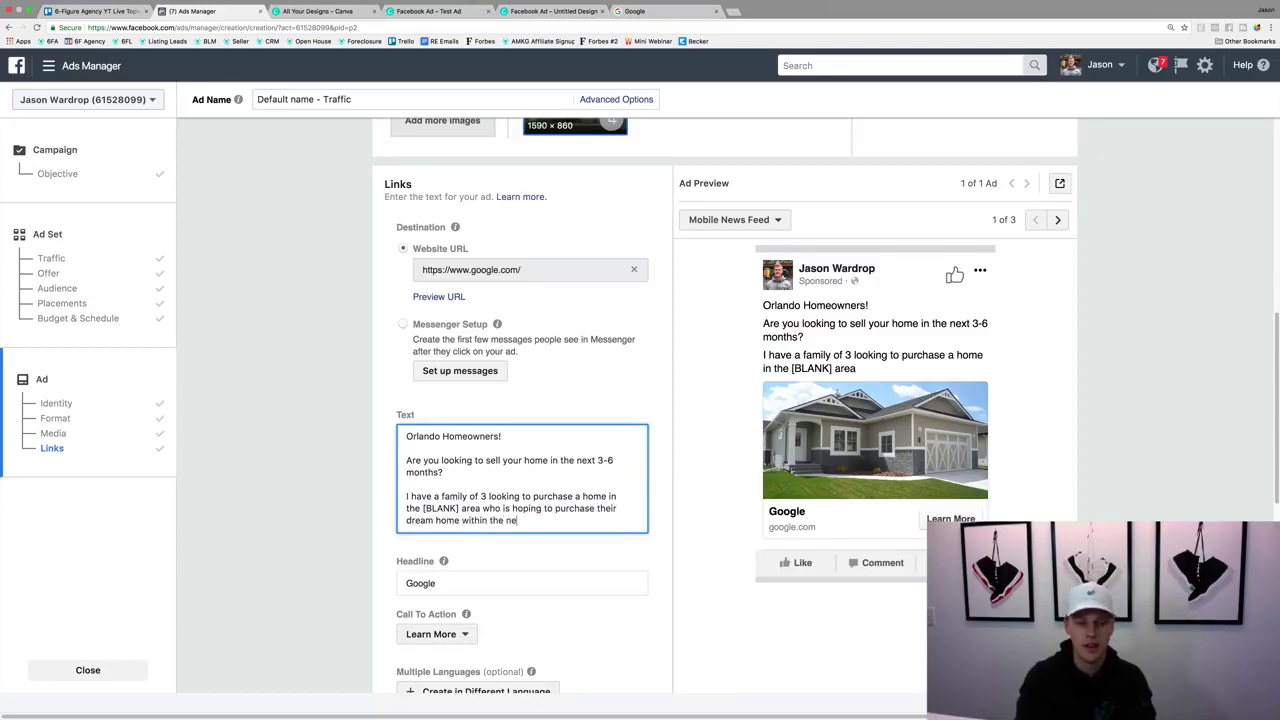
text(xt few months)
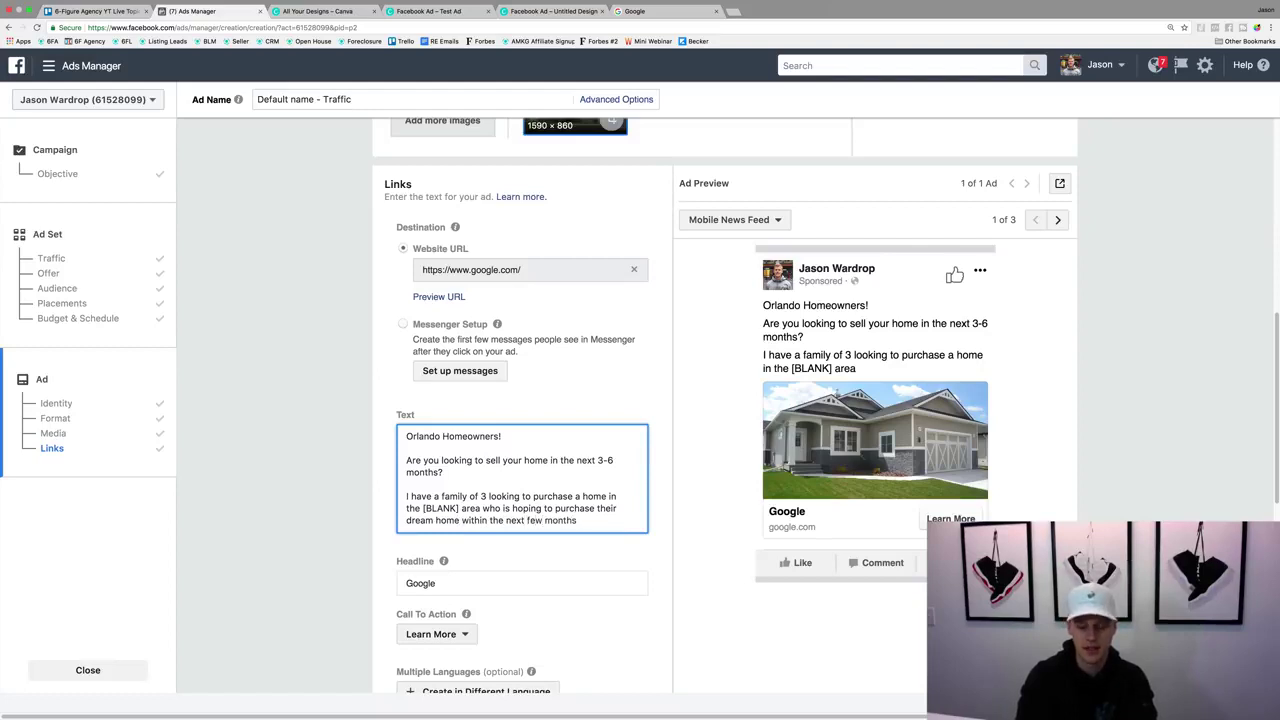
text(.)
key(Return)
key(Return)
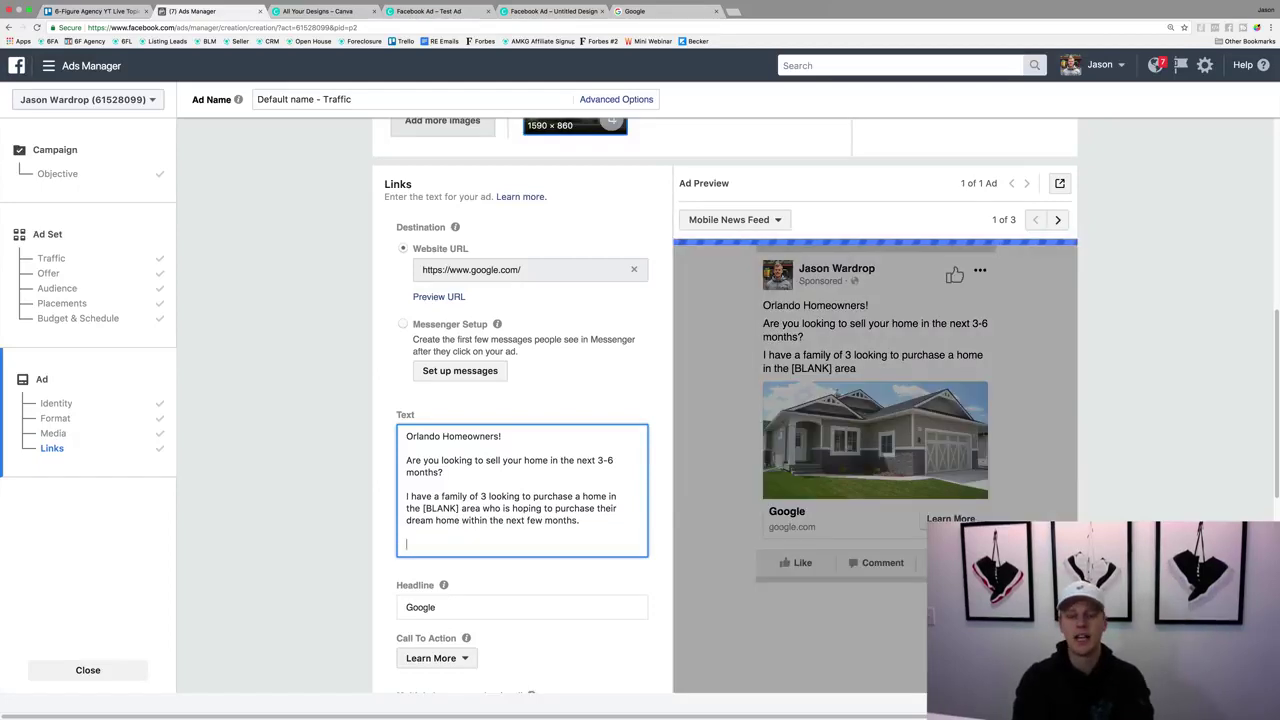
Step: End the ad's text with the line "Full Details Click Here: LINK", leaving no empty lines below it
text(Full )
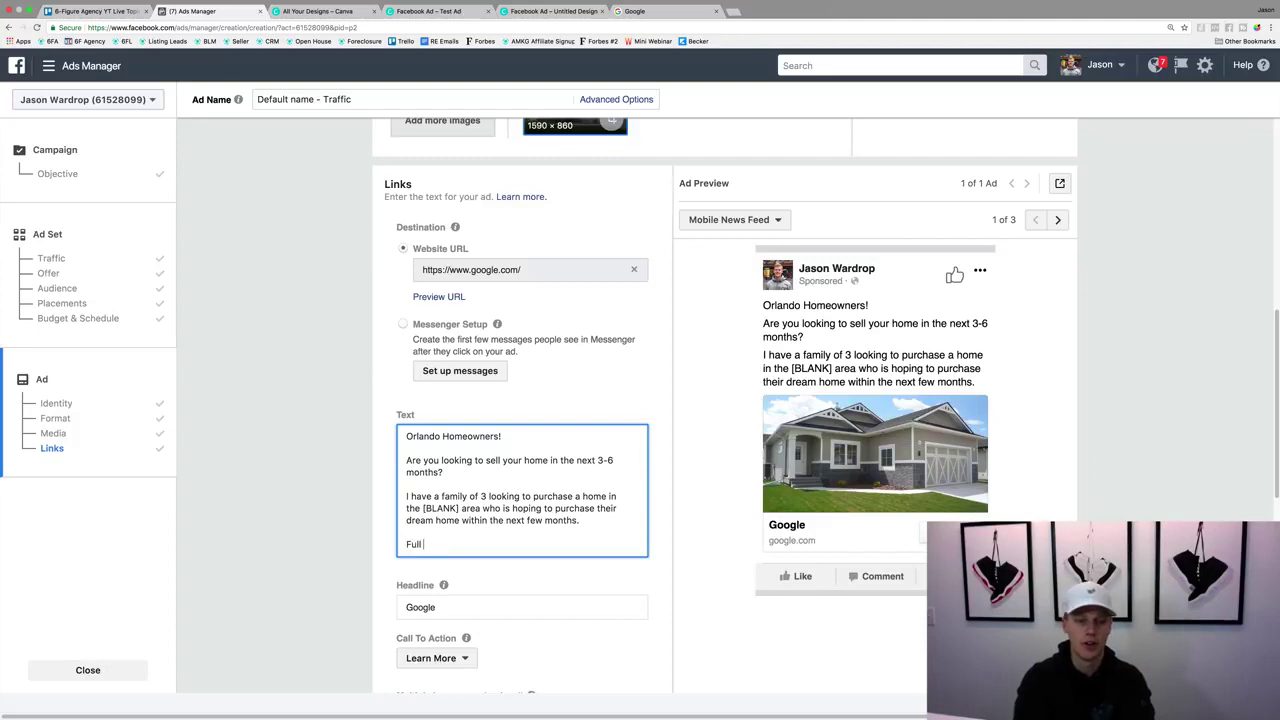
text(Details Click Here: )
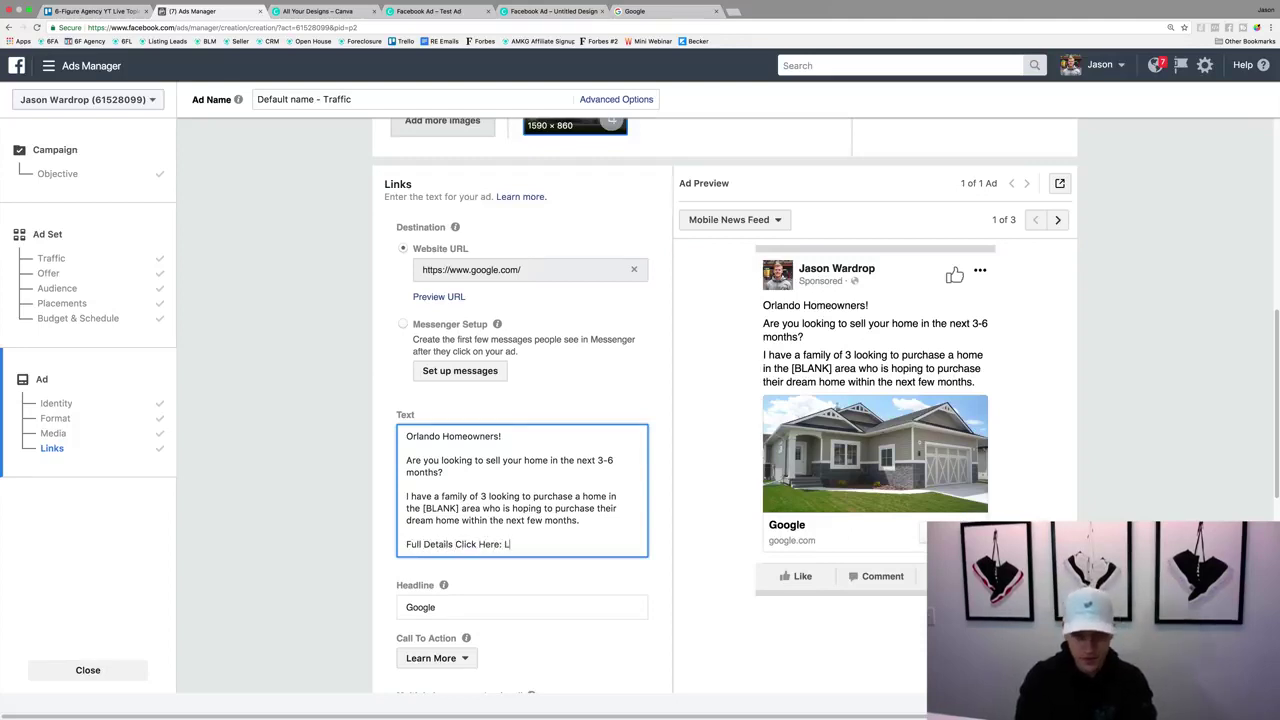
text(LINK)
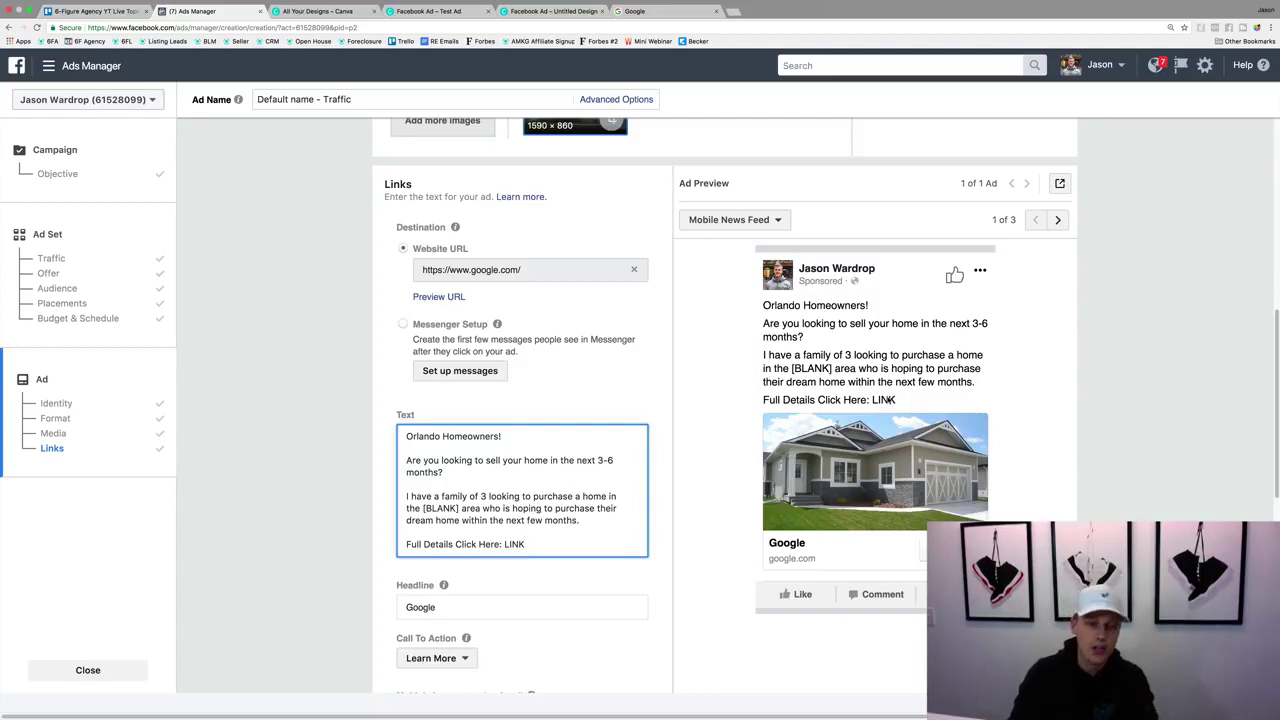
key(Return)
key(Return)
key(BackSpace)
key(BackSpace)
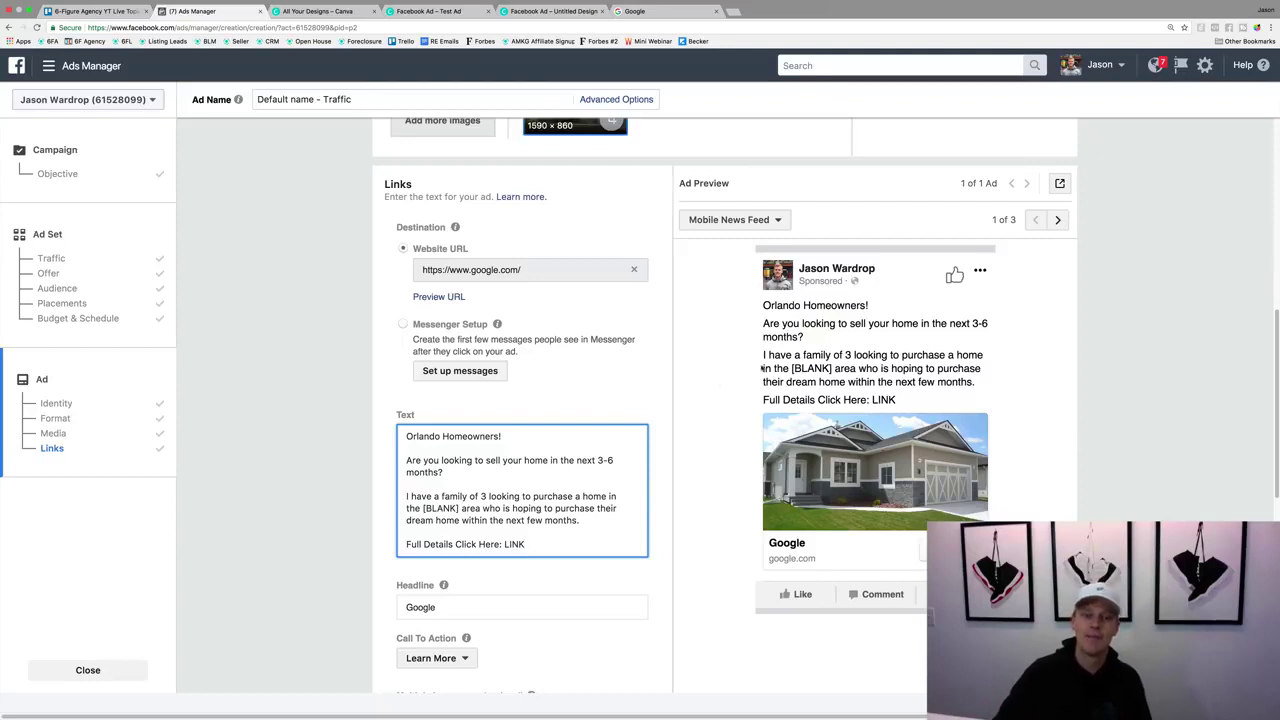
Step: Replace the ad's headline with "Are you looking to sell your home?"
scroll(762, 368, down, 3)
click(418, 514)
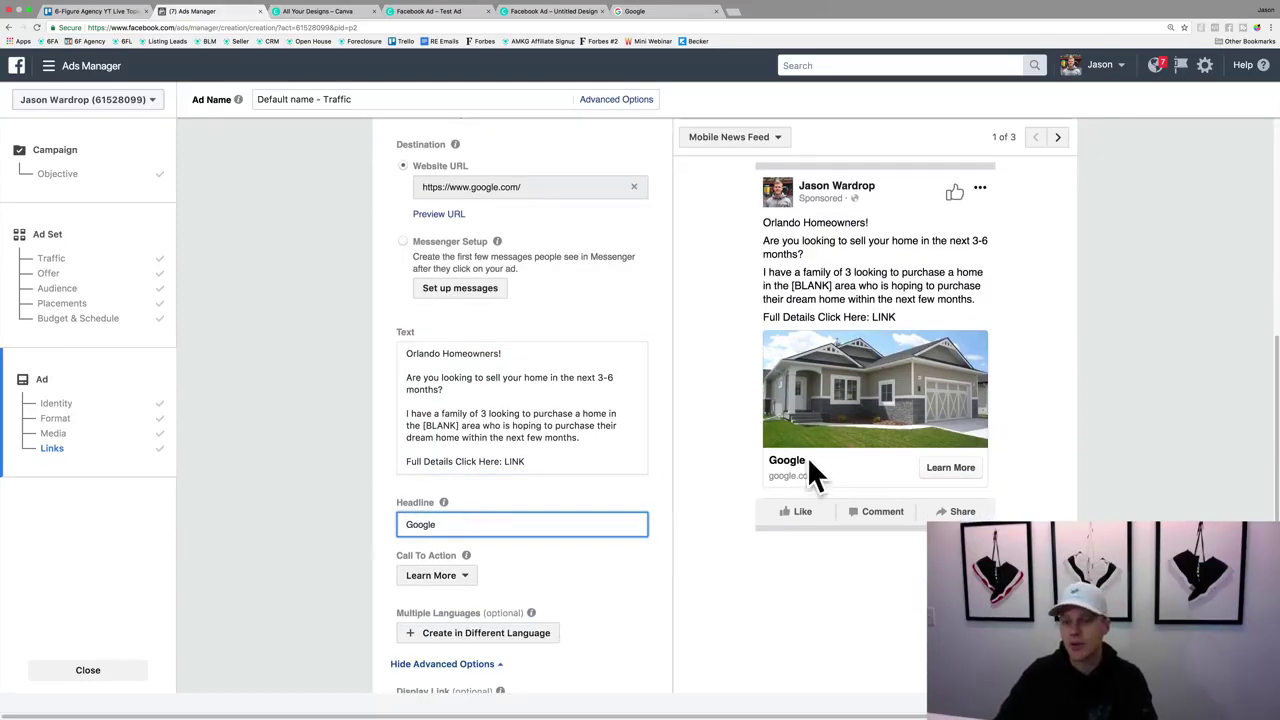
key(super+a)
text(Are )
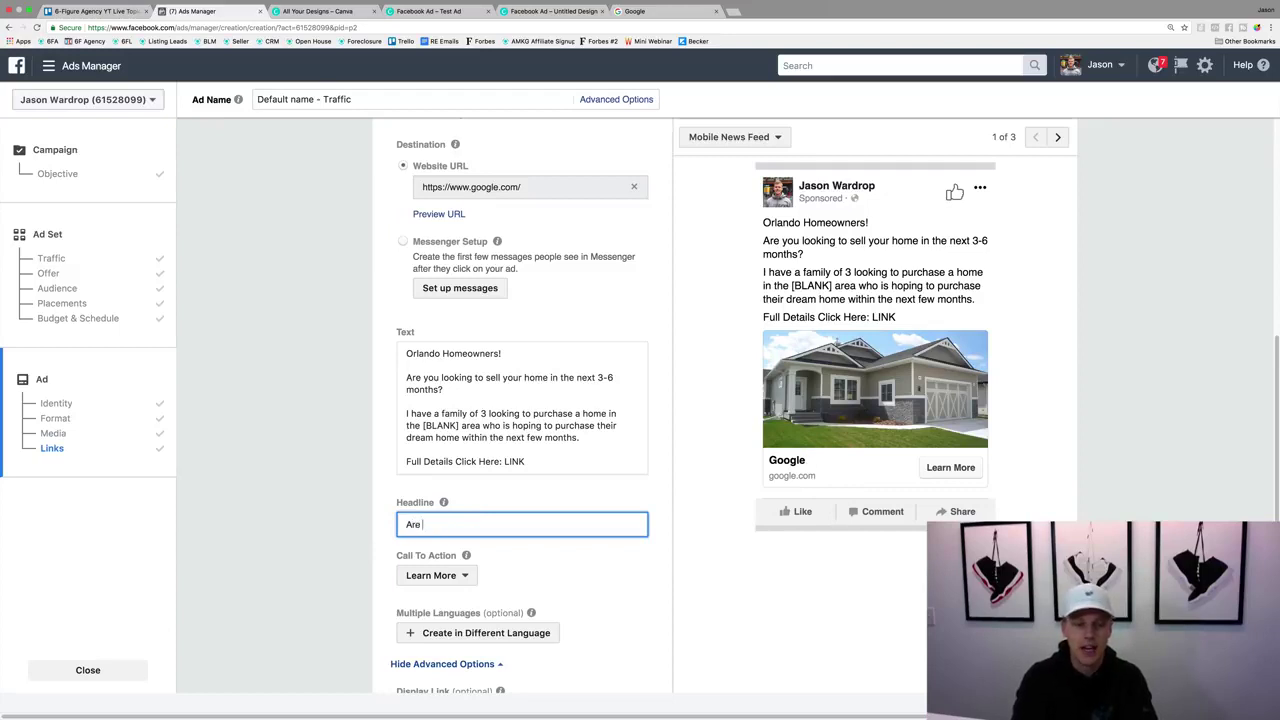
text(you look)
key(super+a)
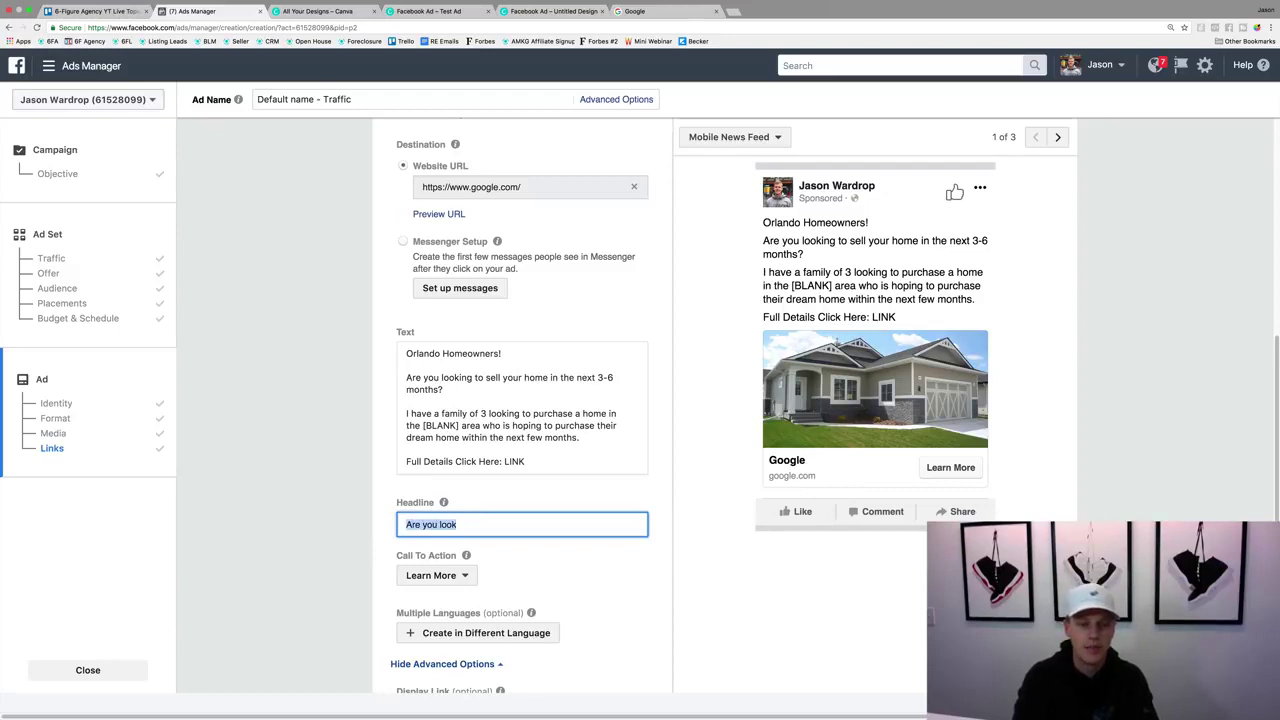
key(Right)
text(ing to )
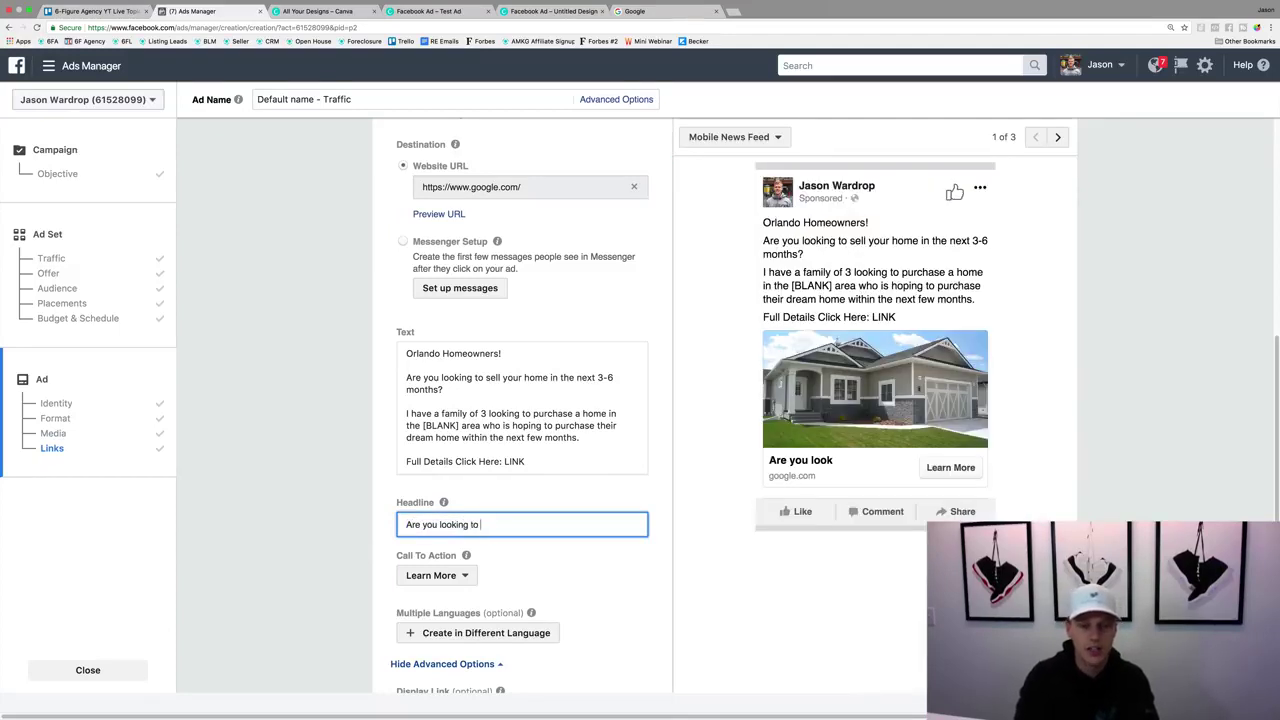
text(sell your home?)
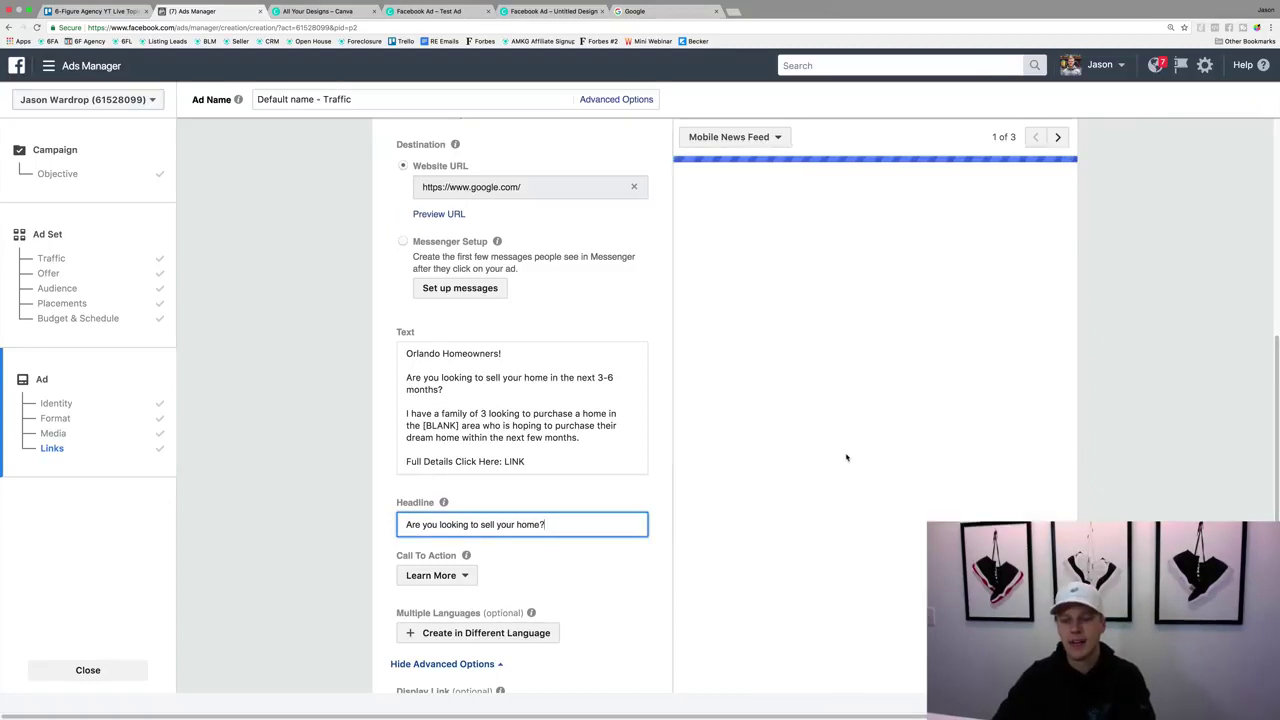
Step: Set the ad's call to action to No Button
scroll(500, 563, down, 3)
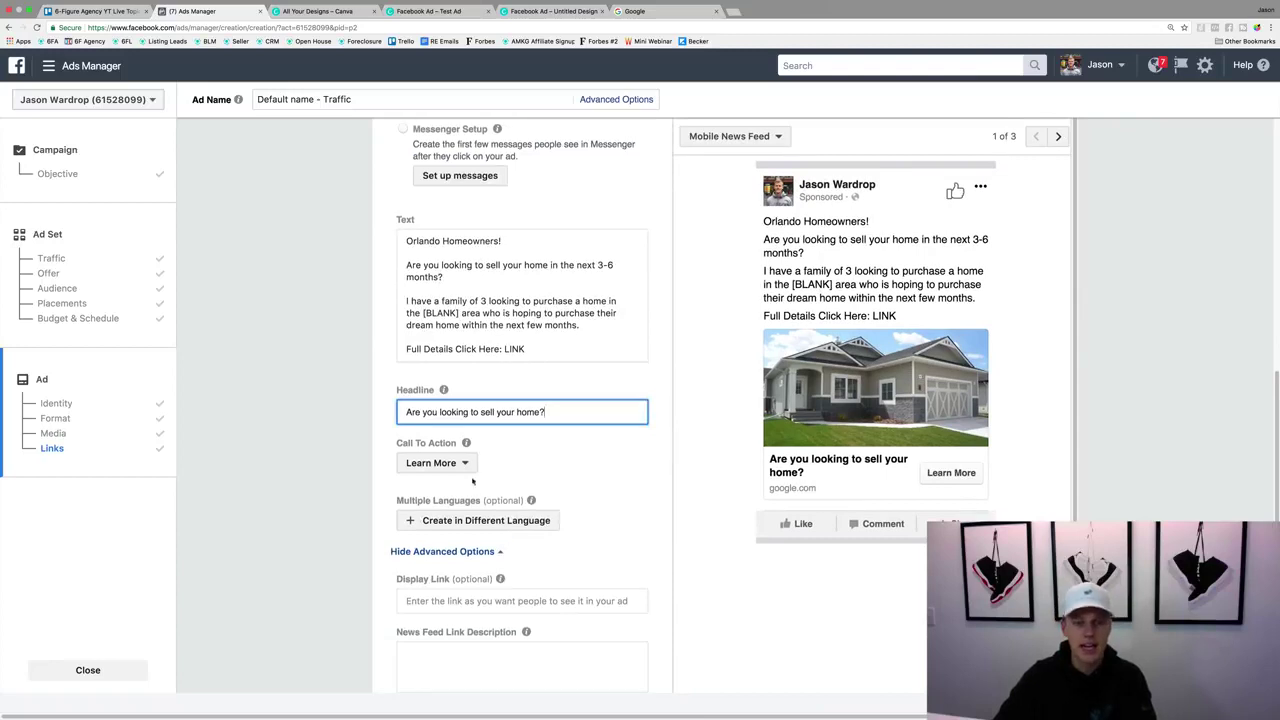
click(435, 464)
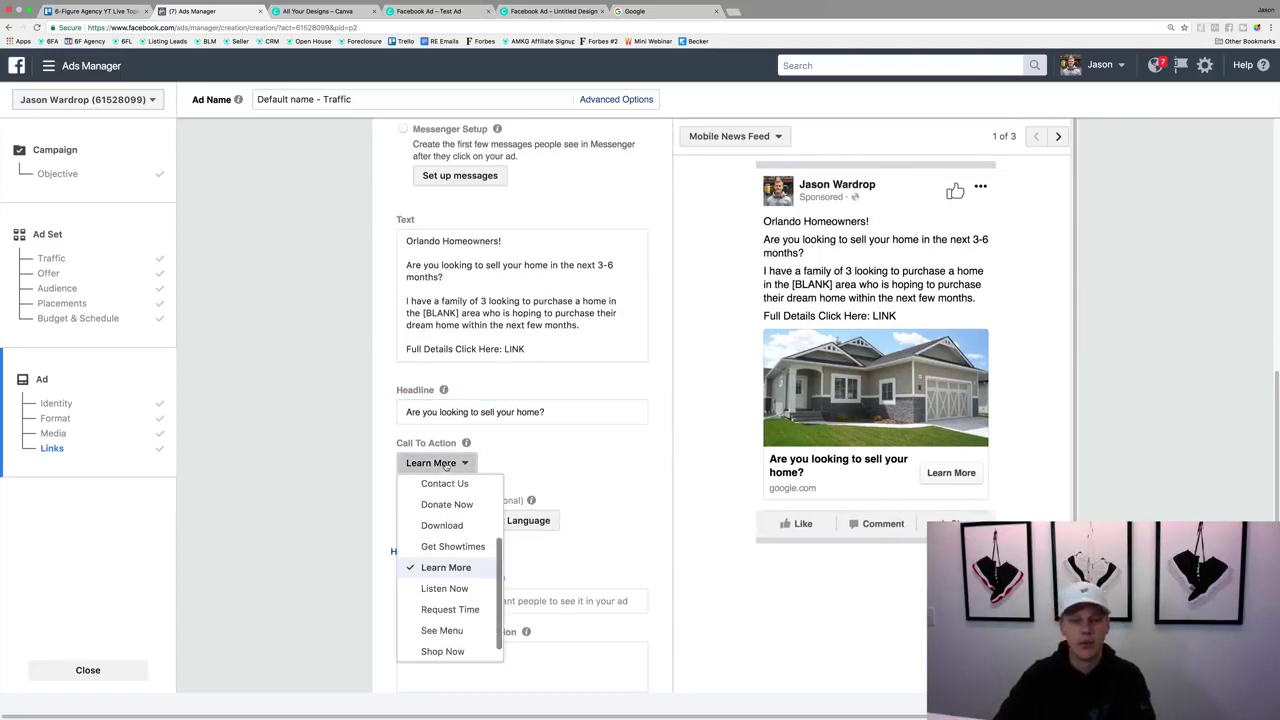
scroll(451, 502, up, 1)
scroll(451, 502, up, 1)
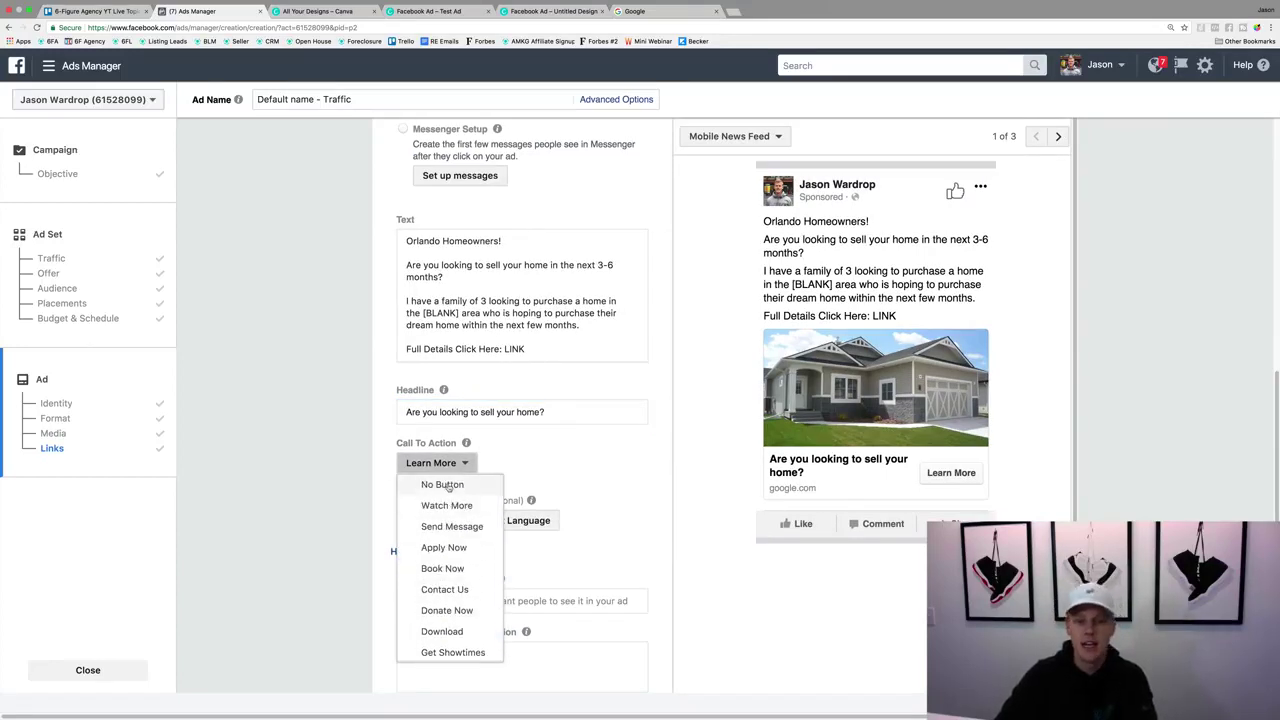
click(440, 487)
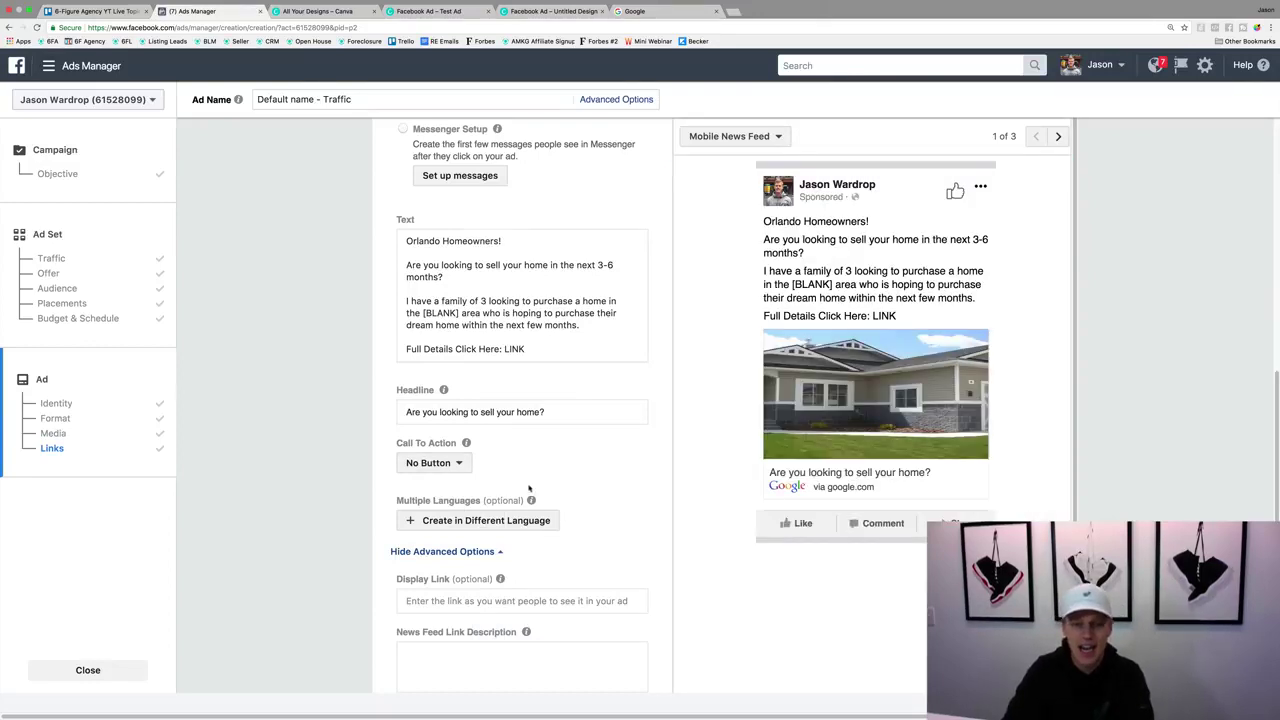
Step: Review the call-to-action choices and set the ad's call to action back to Learn More
click(433, 462)
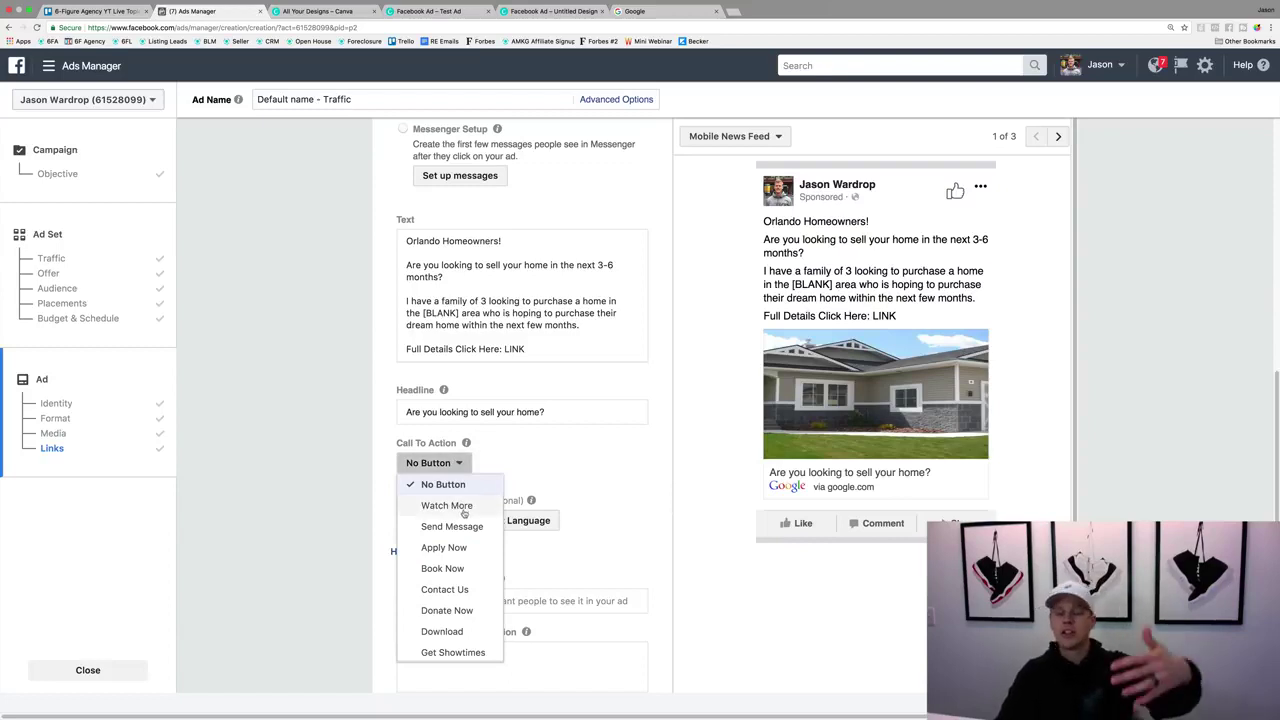
scroll(465, 514, down, 2)
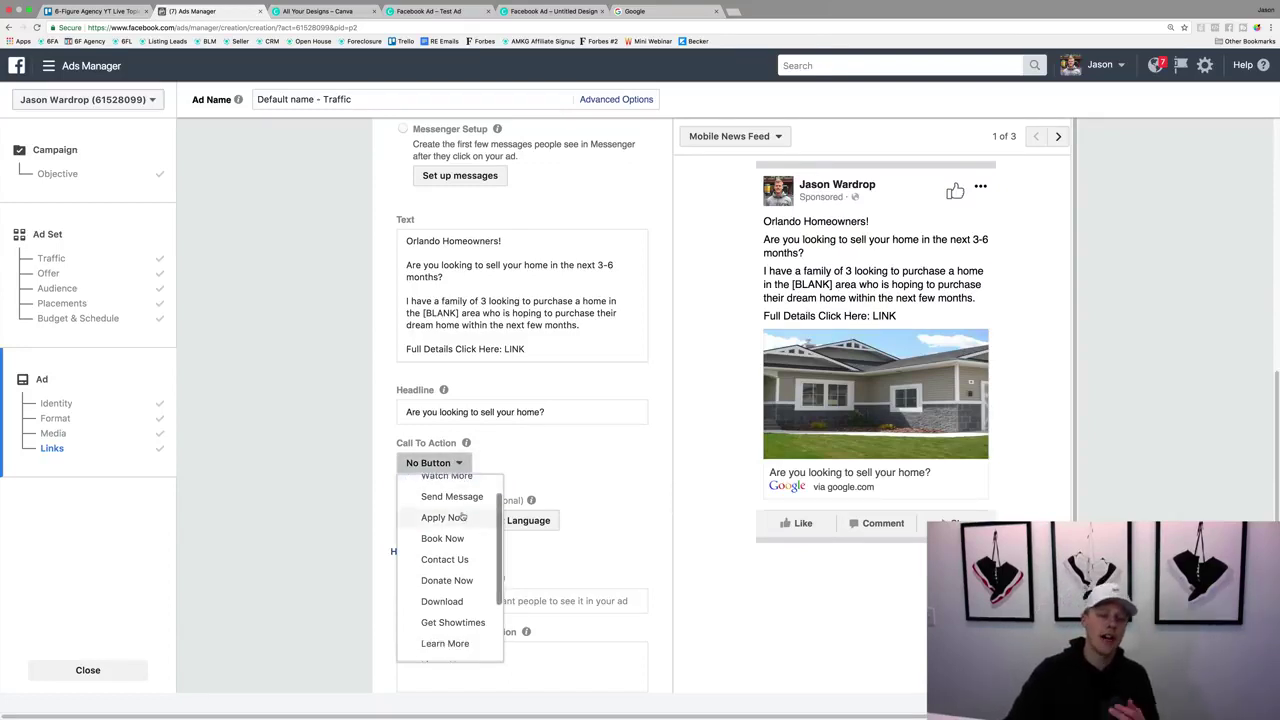
scroll(467, 520, down, 4)
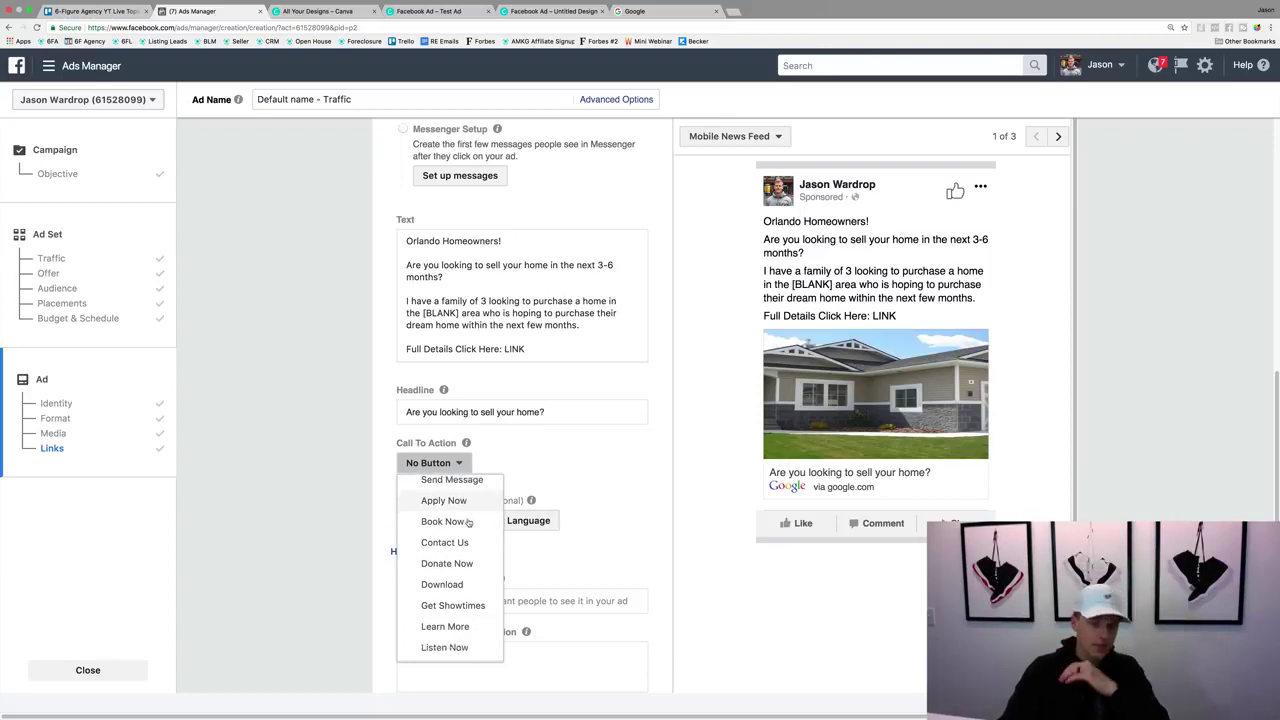
scroll(468, 522, down, 1)
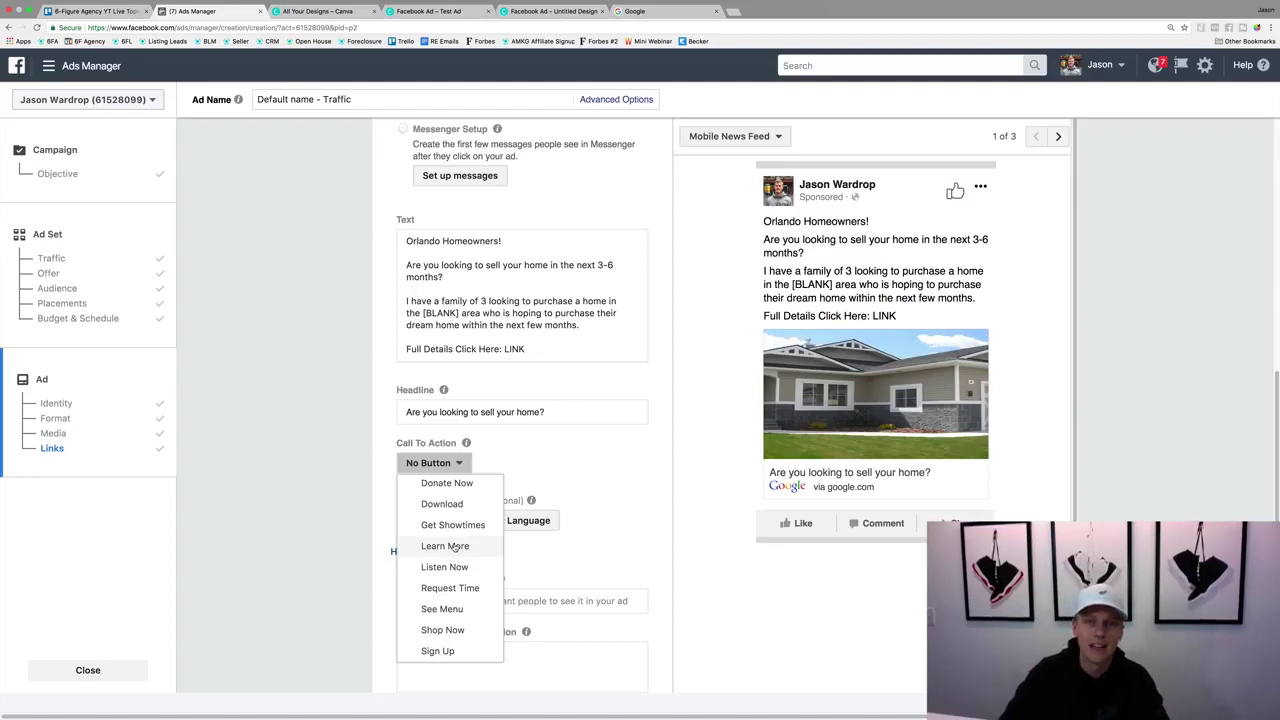
click(505, 485)
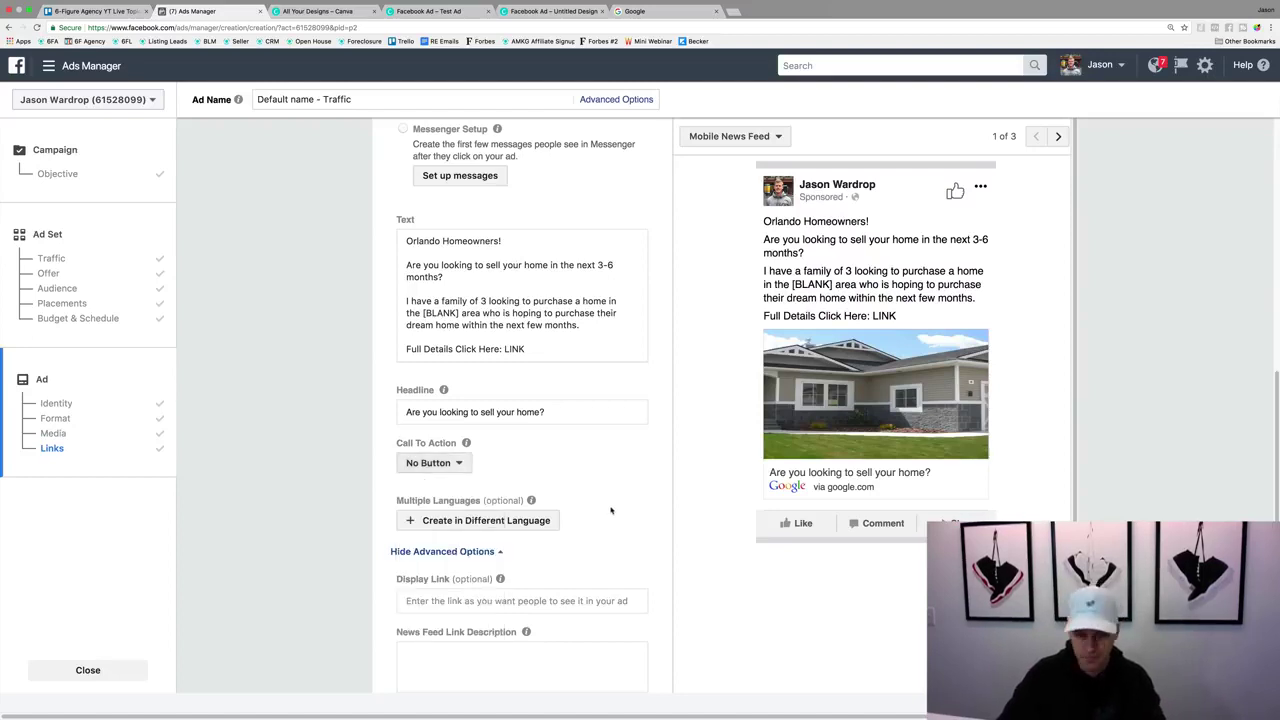
click(458, 467)
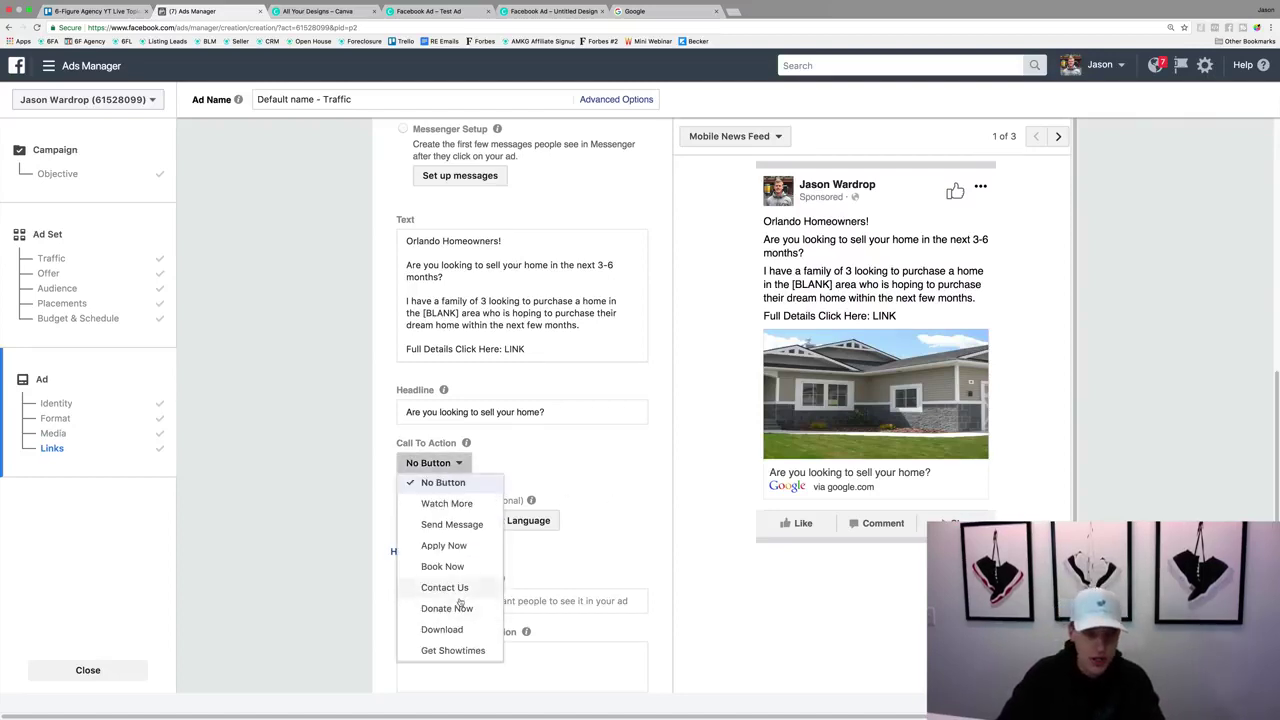
scroll(459, 603, down, 2)
click(460, 608)
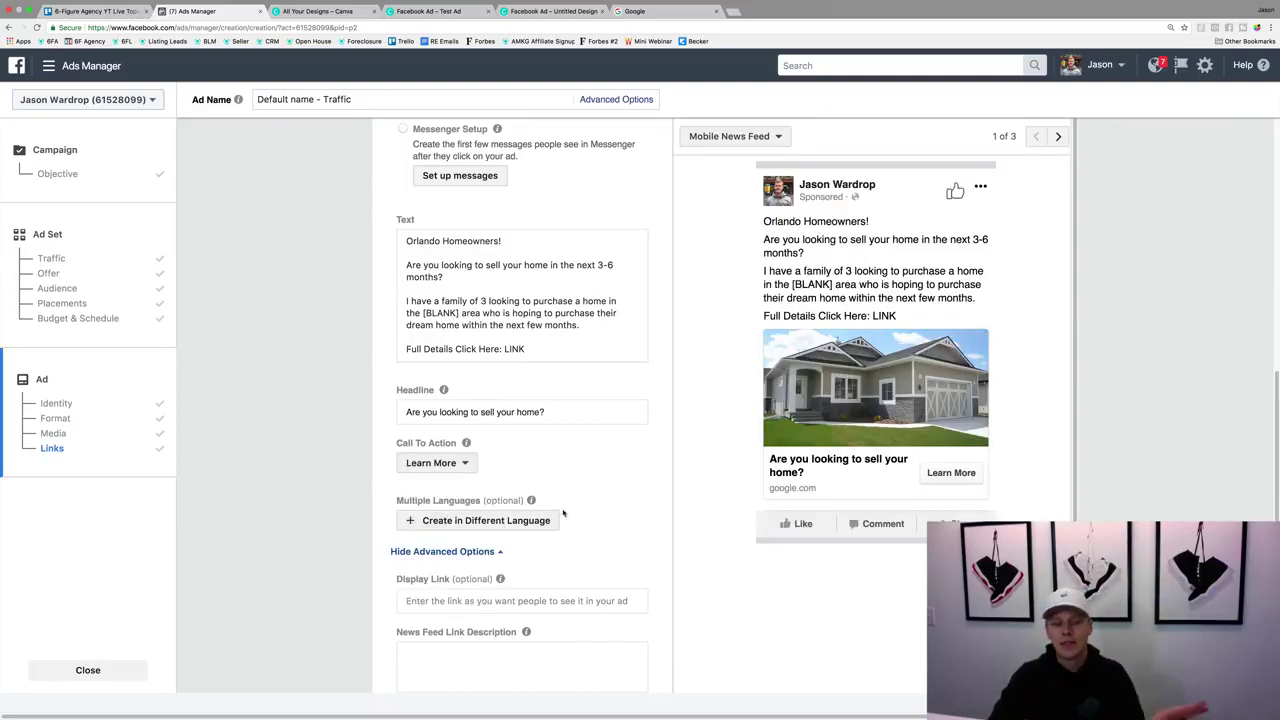
Step: Enter "Test Copy" as the ad's News Feed link description
scroll(506, 532, down, 2)
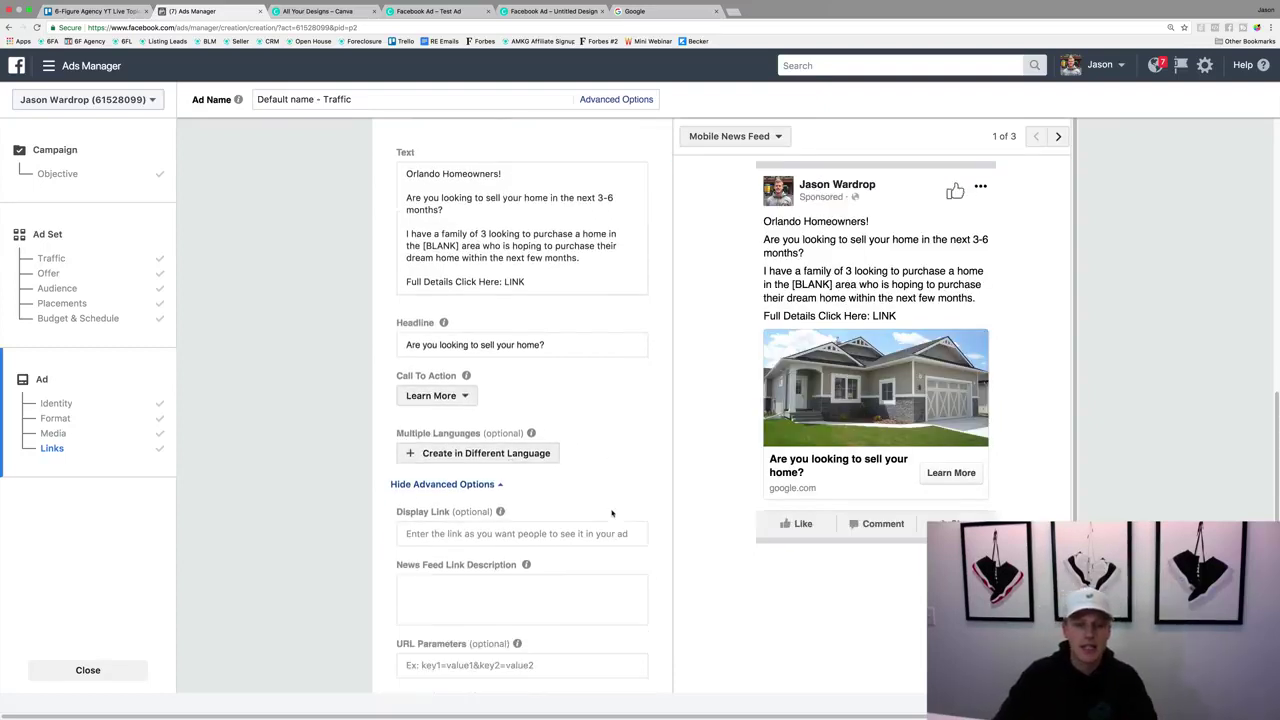
click(491, 537)
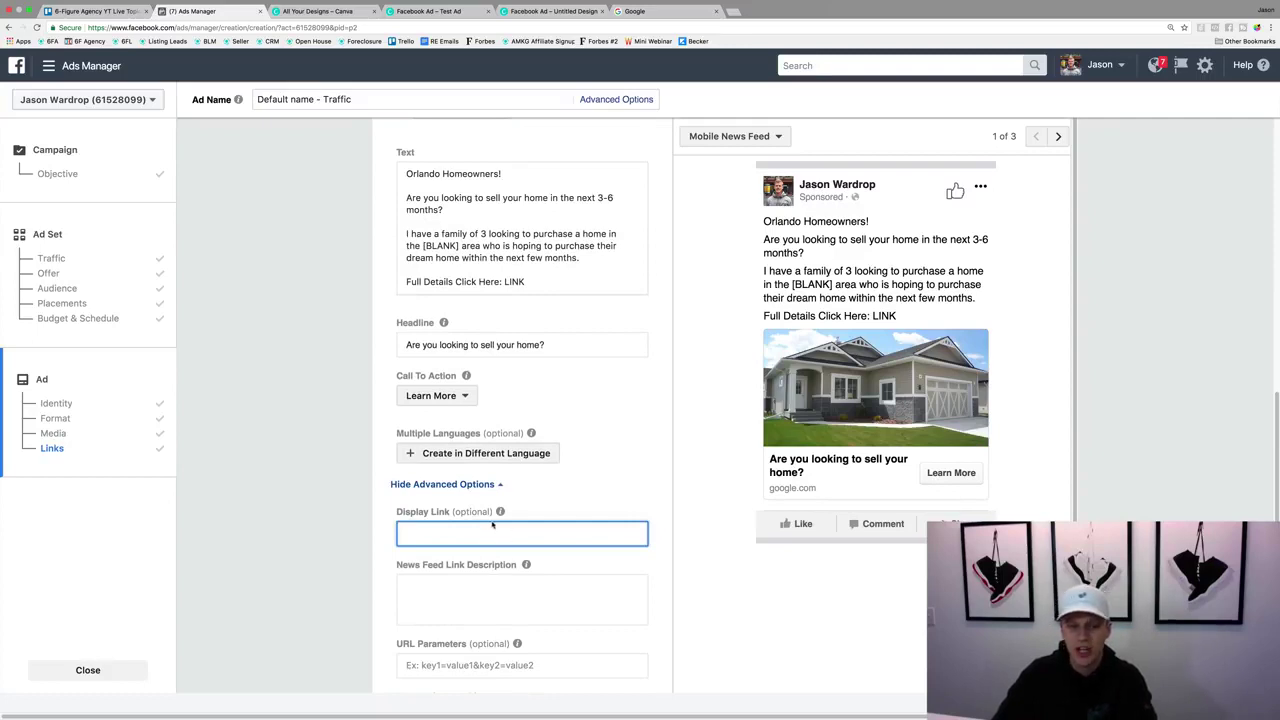
click(457, 585)
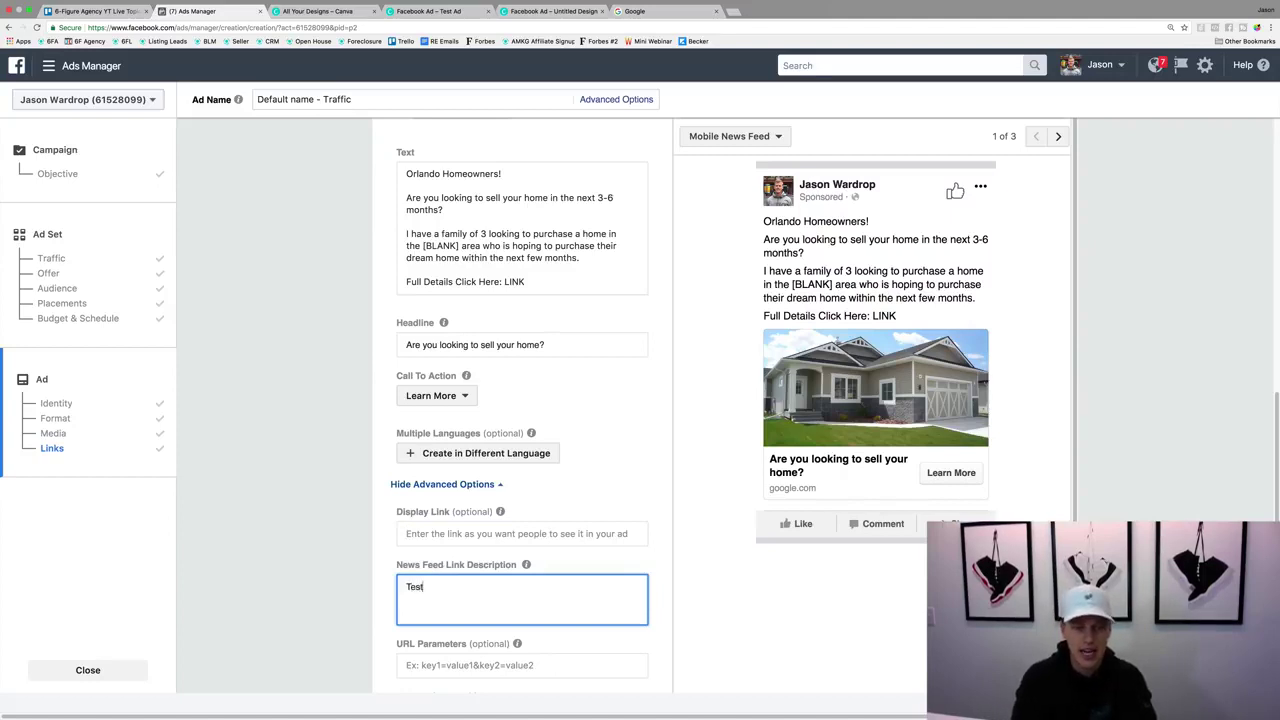
text(Copy)
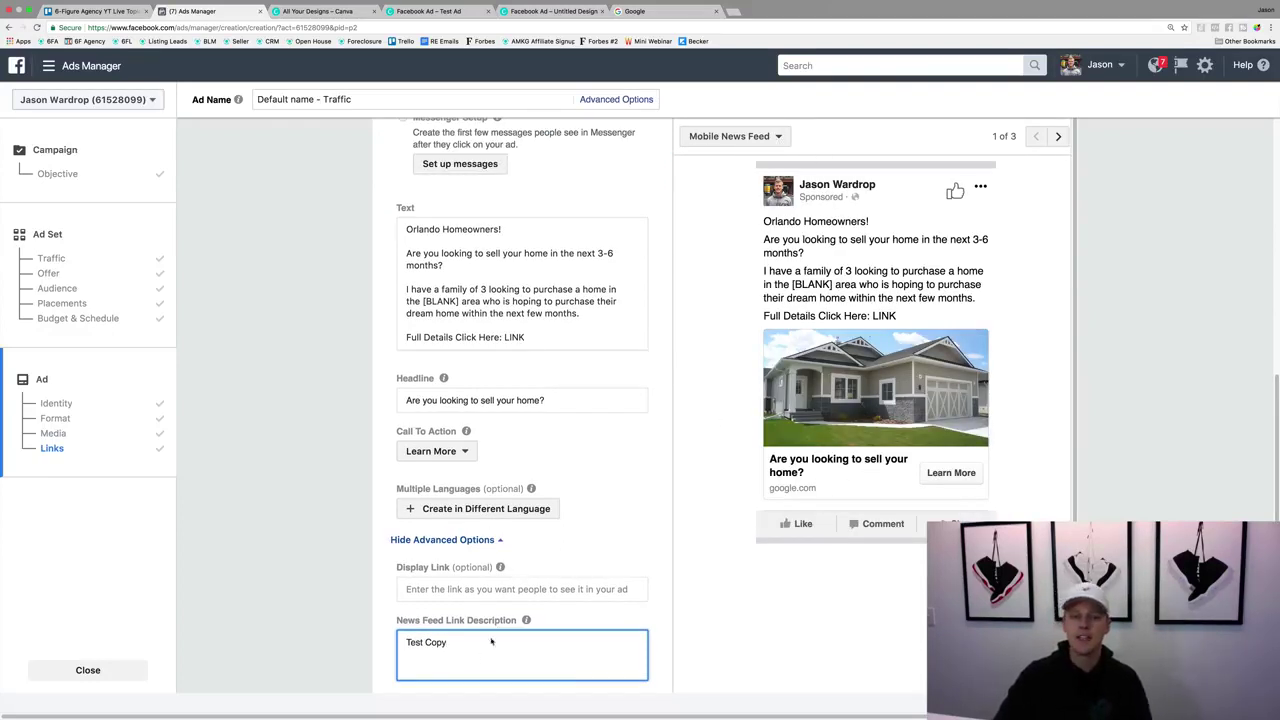
Step: Preview the ad in its Feature Phone and Desktop News Feed placements to examine where the link description appears
click(1058, 140)
click(1034, 142)
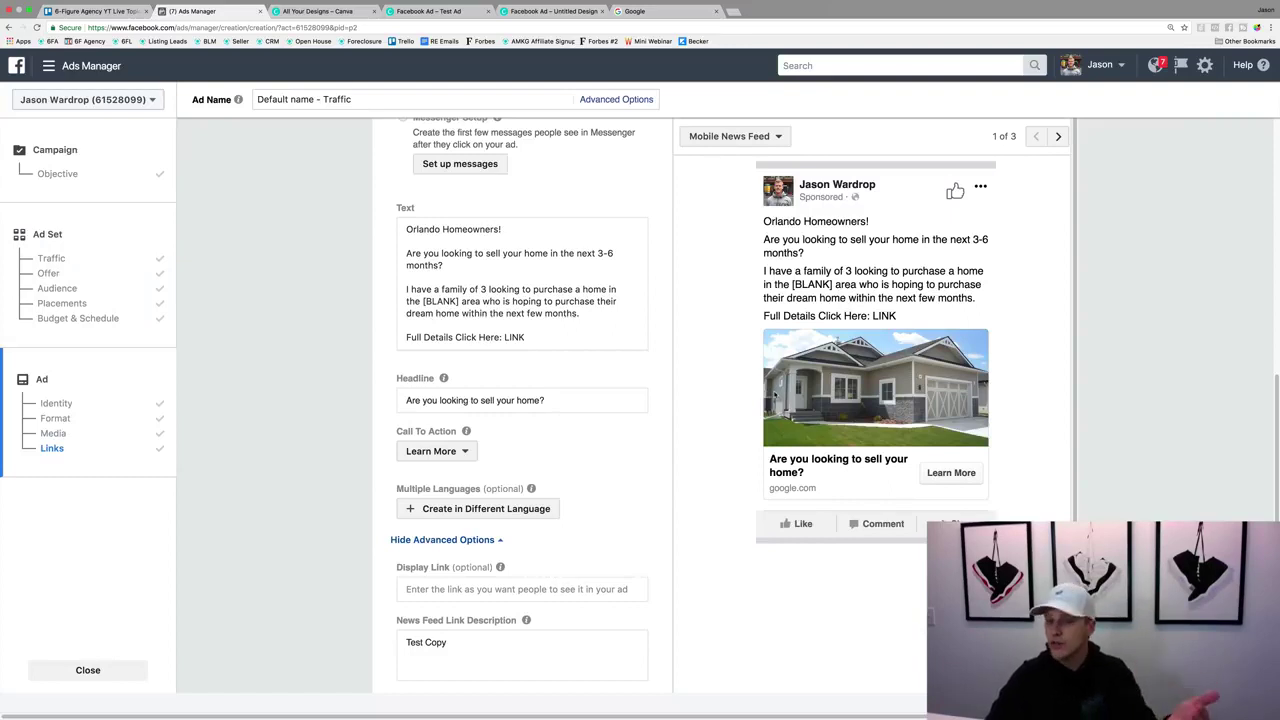
click(1054, 139)
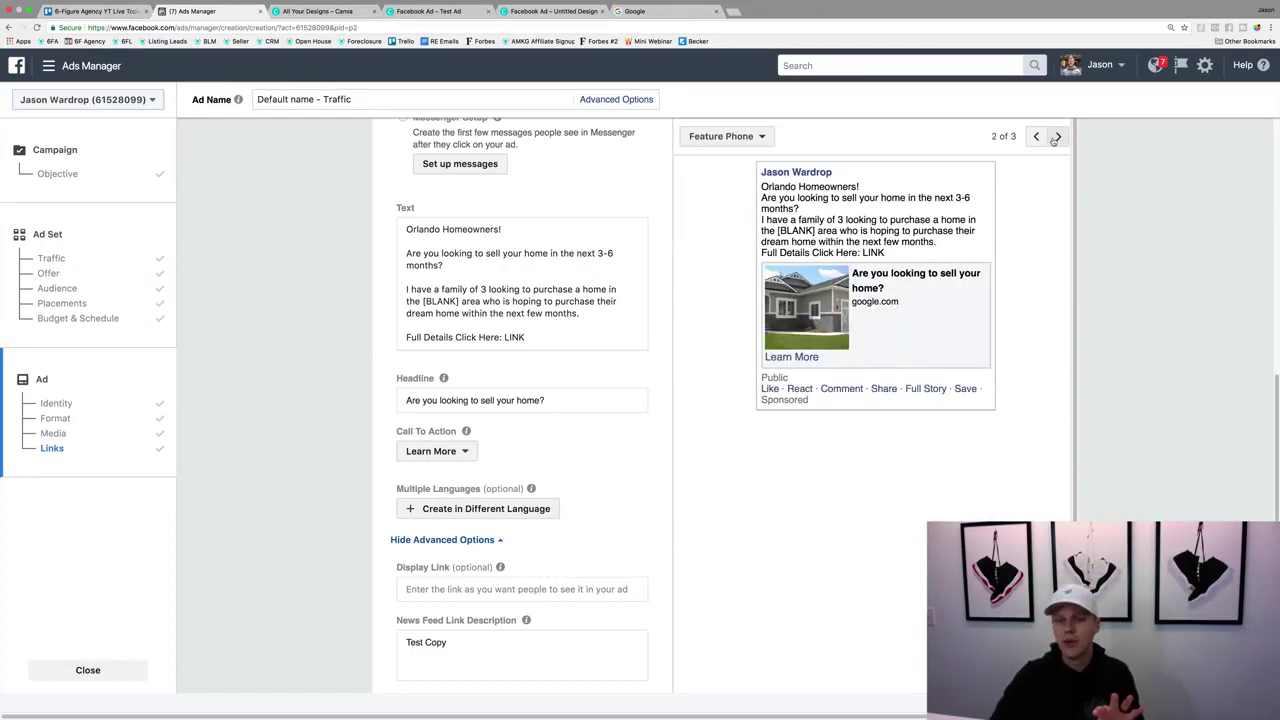
click(1056, 137)
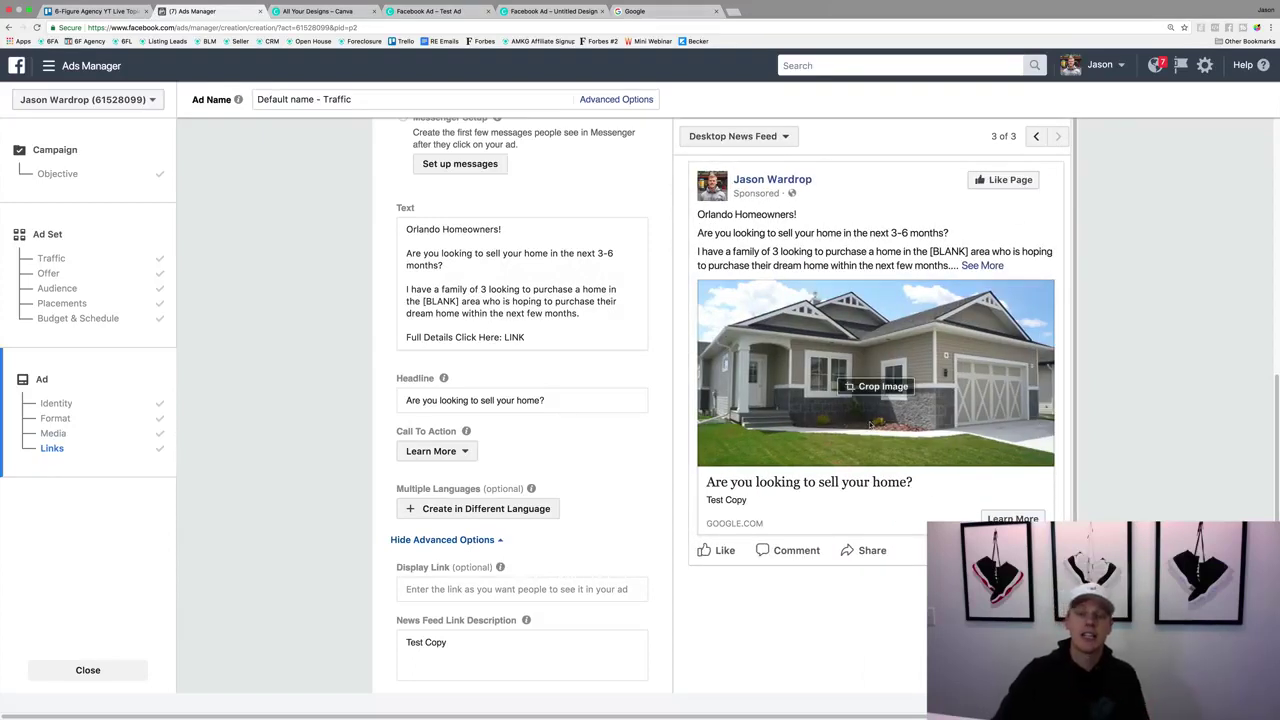
Step: Replace the News Feed link description with "Orlando Homeowners looking to sell in the next 3-6 months. We have a family looking to buy!"
drag(450, 642, 389, 638)
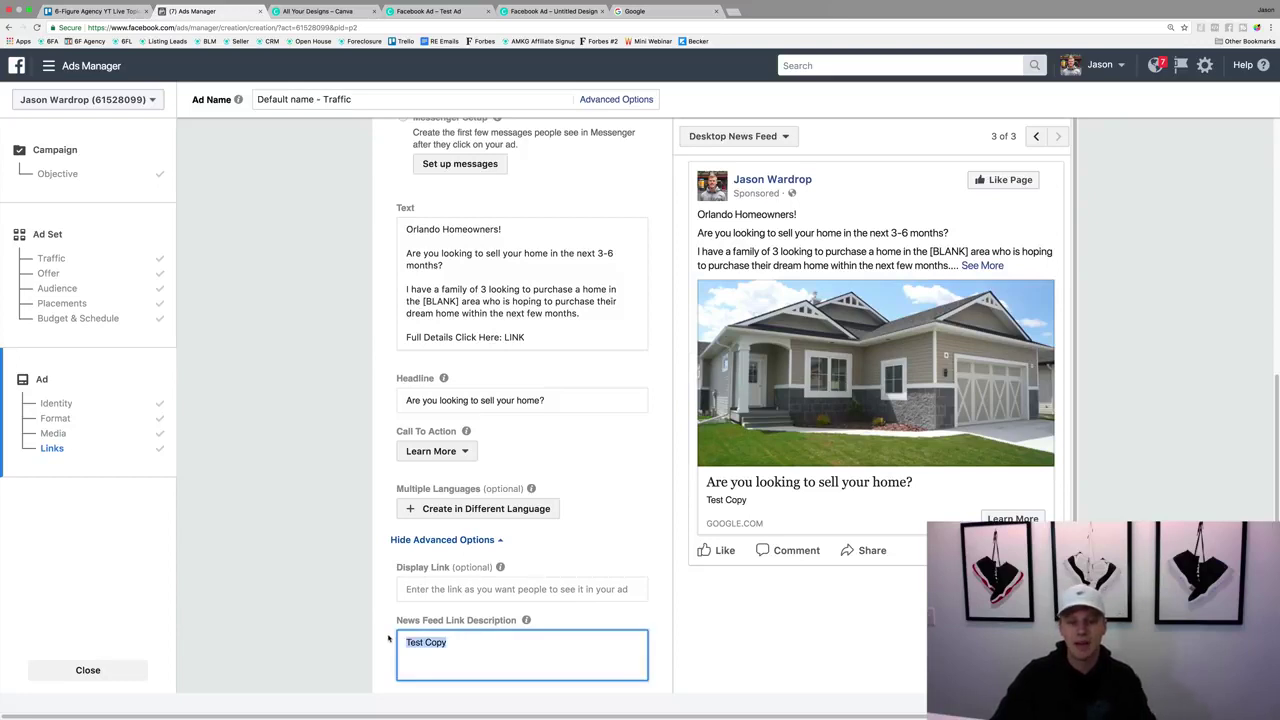
text(Orland)
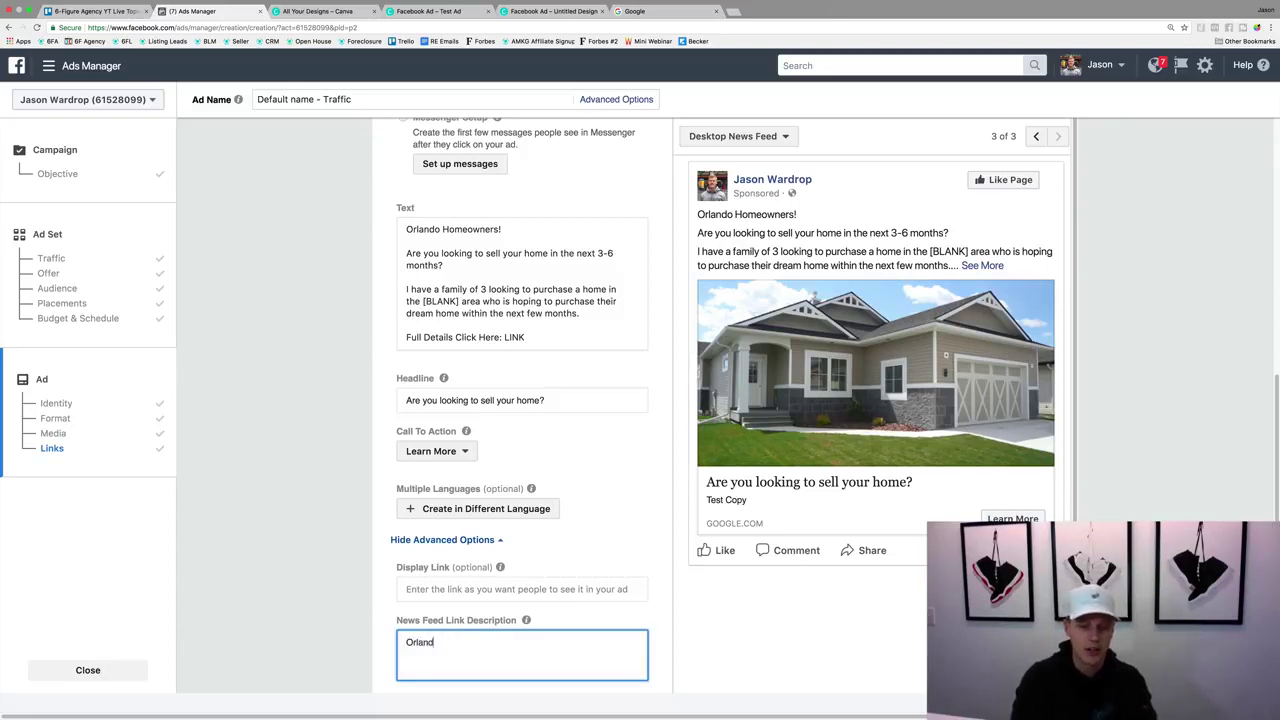
text(o Homeowners)
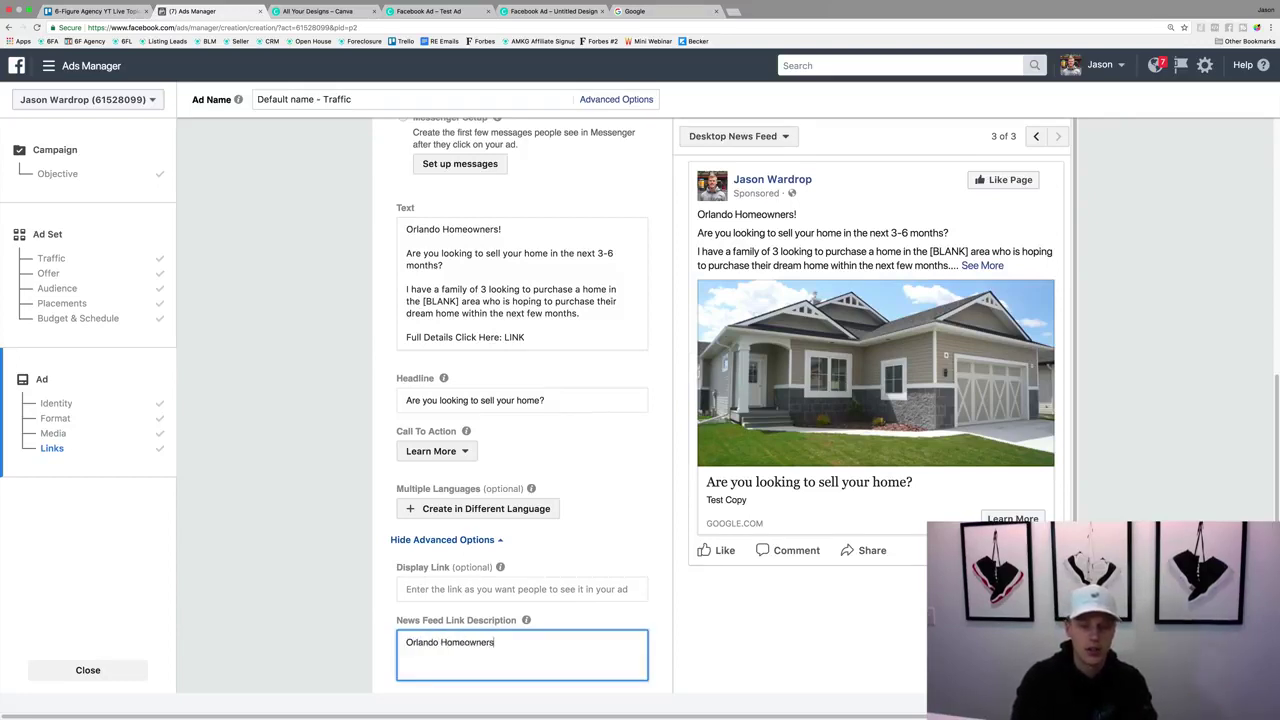
text( looking to sell in the next)
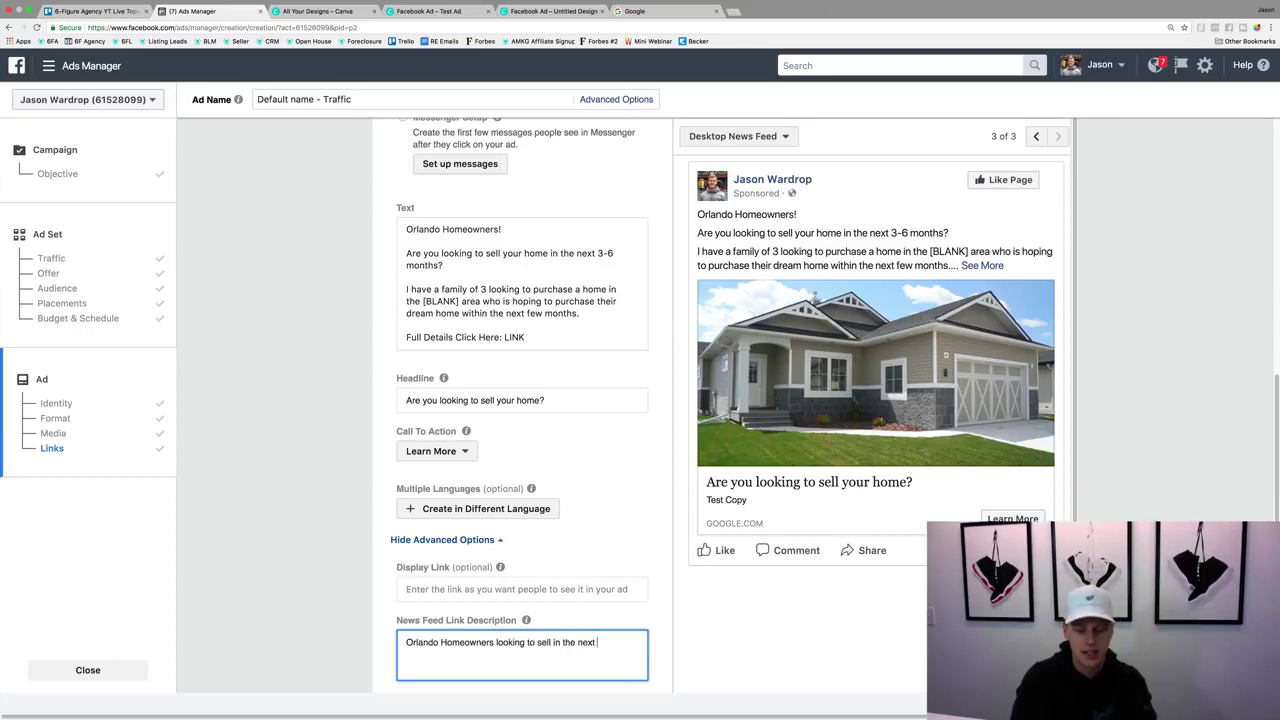
text( 3-6 months)
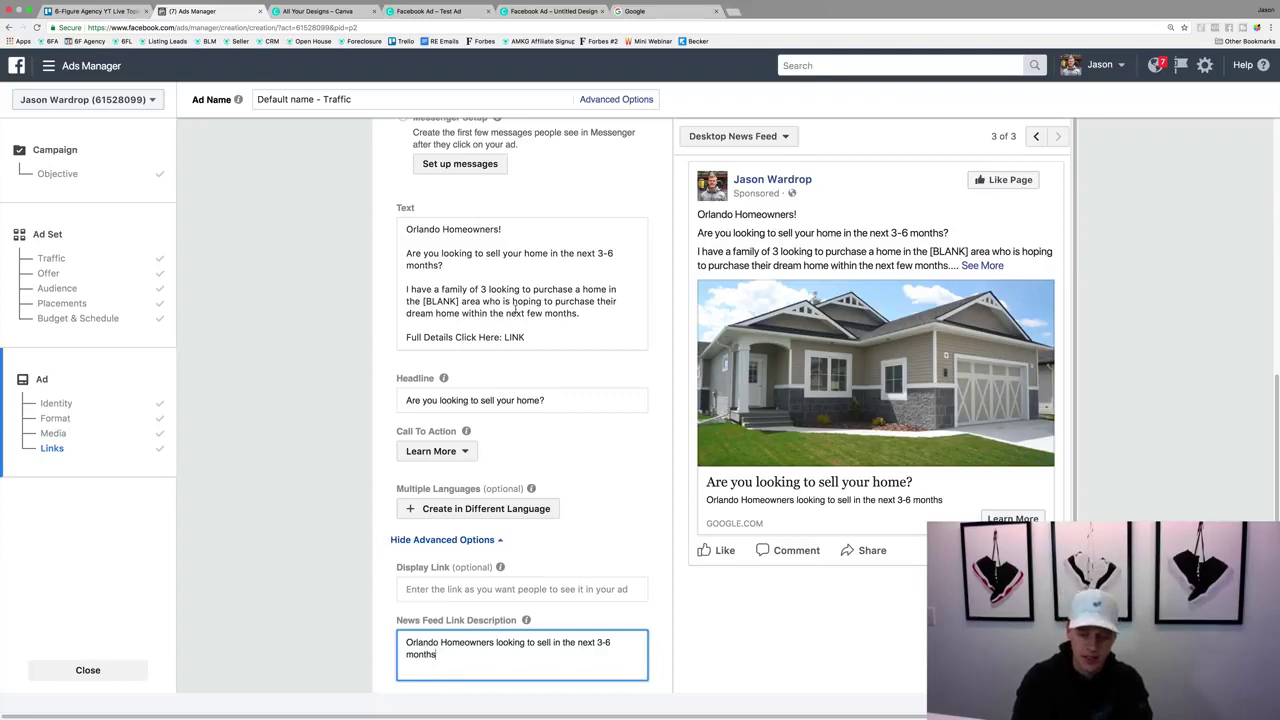
text(WE)
key(BackSpace)
text(e have a family looking to buy!)
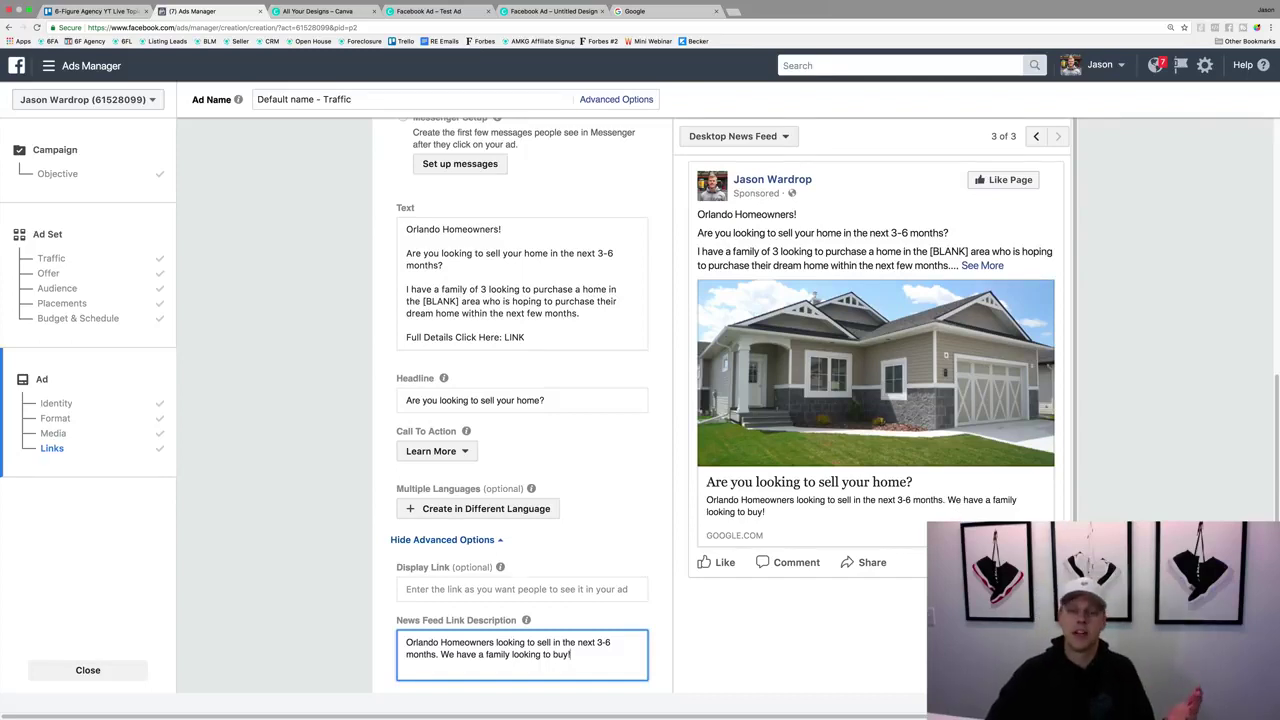
Step: Review the ad's remaining advanced options, then leave the unfinished ad and return to the account's campaign list
scroll(666, 523, down, 3)
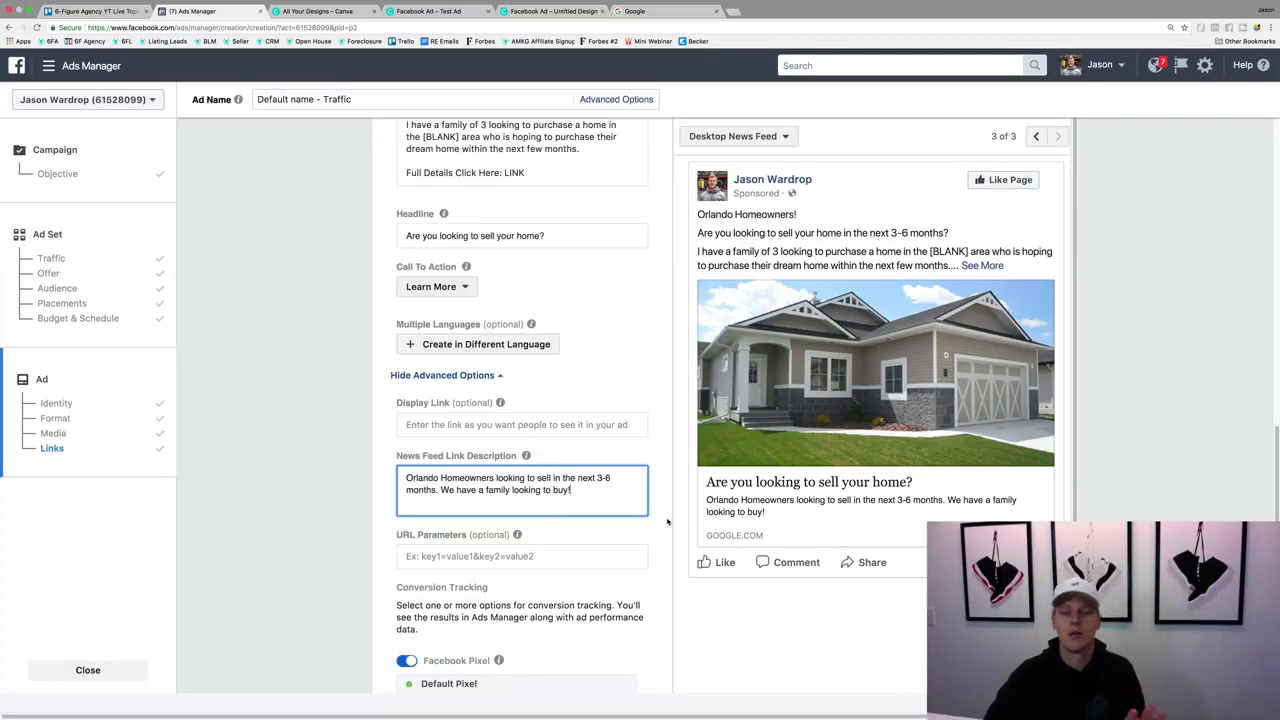
scroll(667, 521, down, 5)
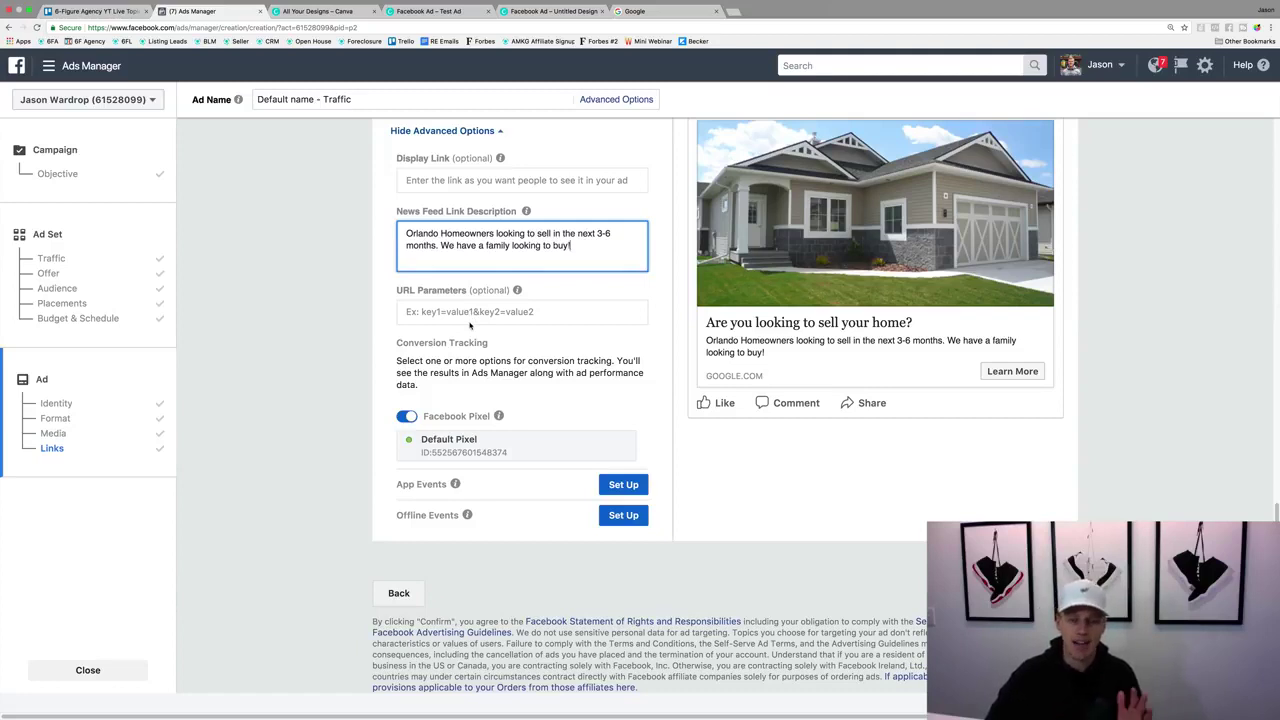
click(574, 344)
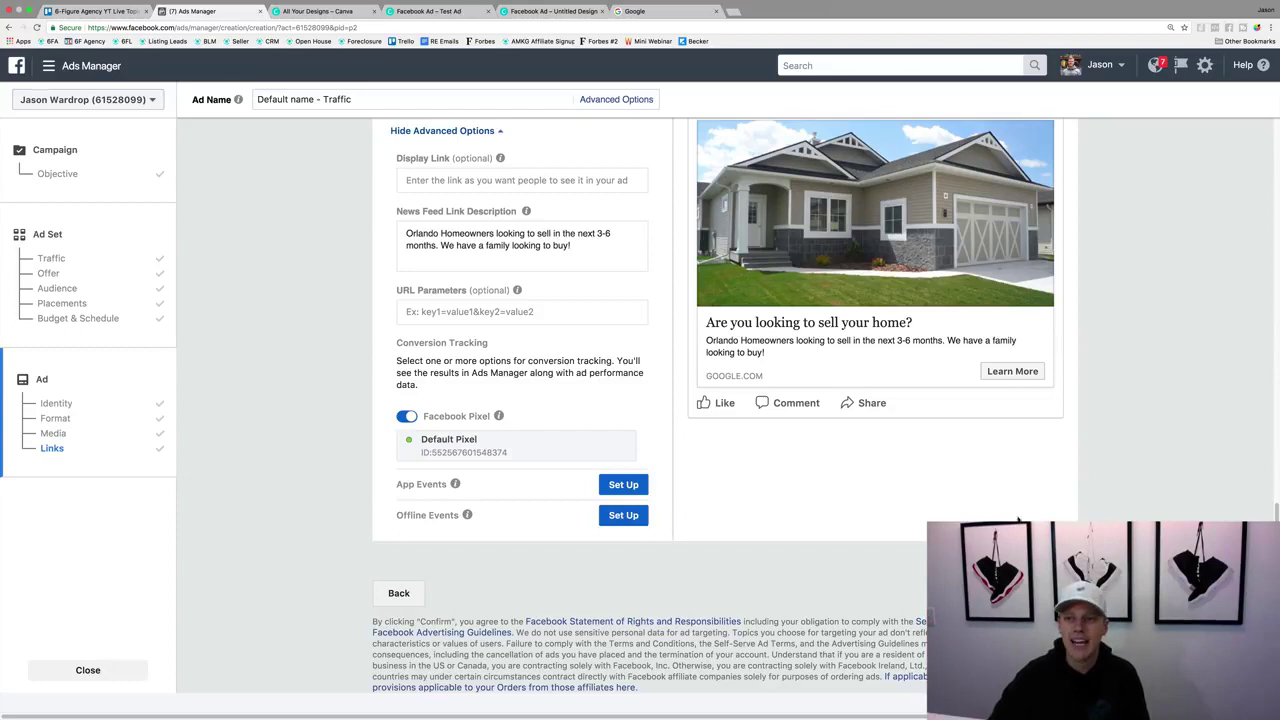
click(75, 68)
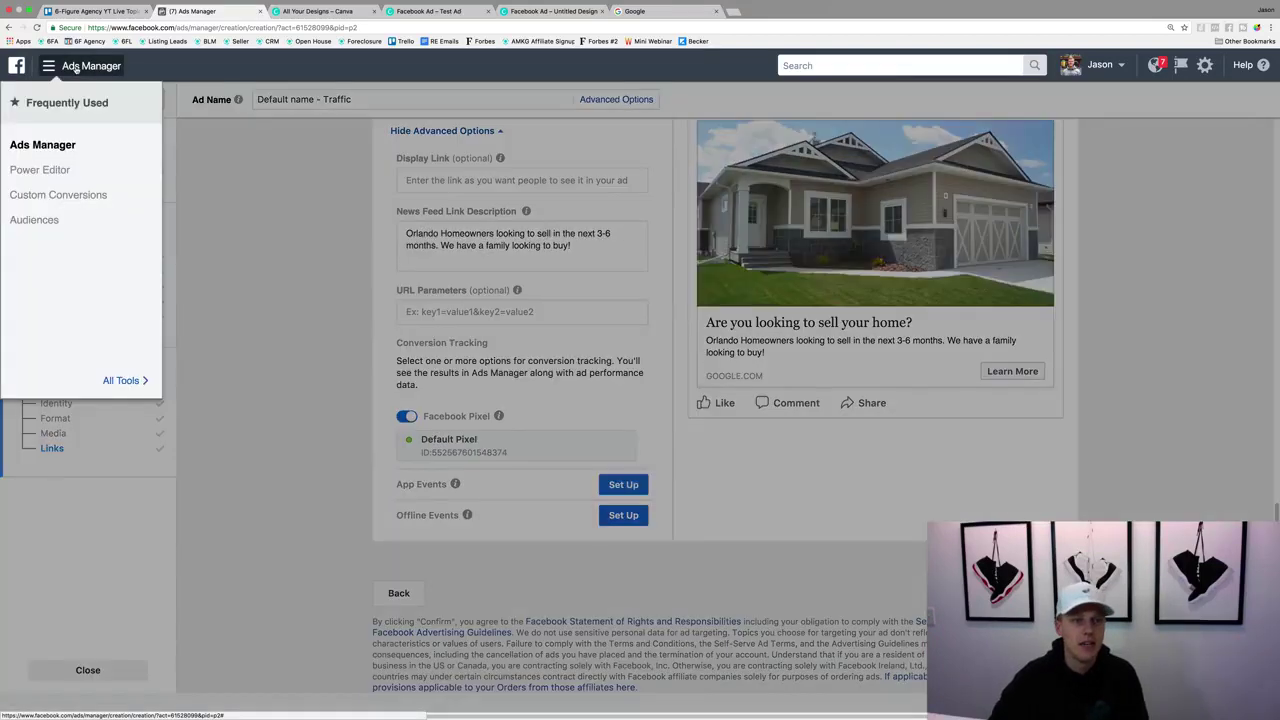
click(43, 146)
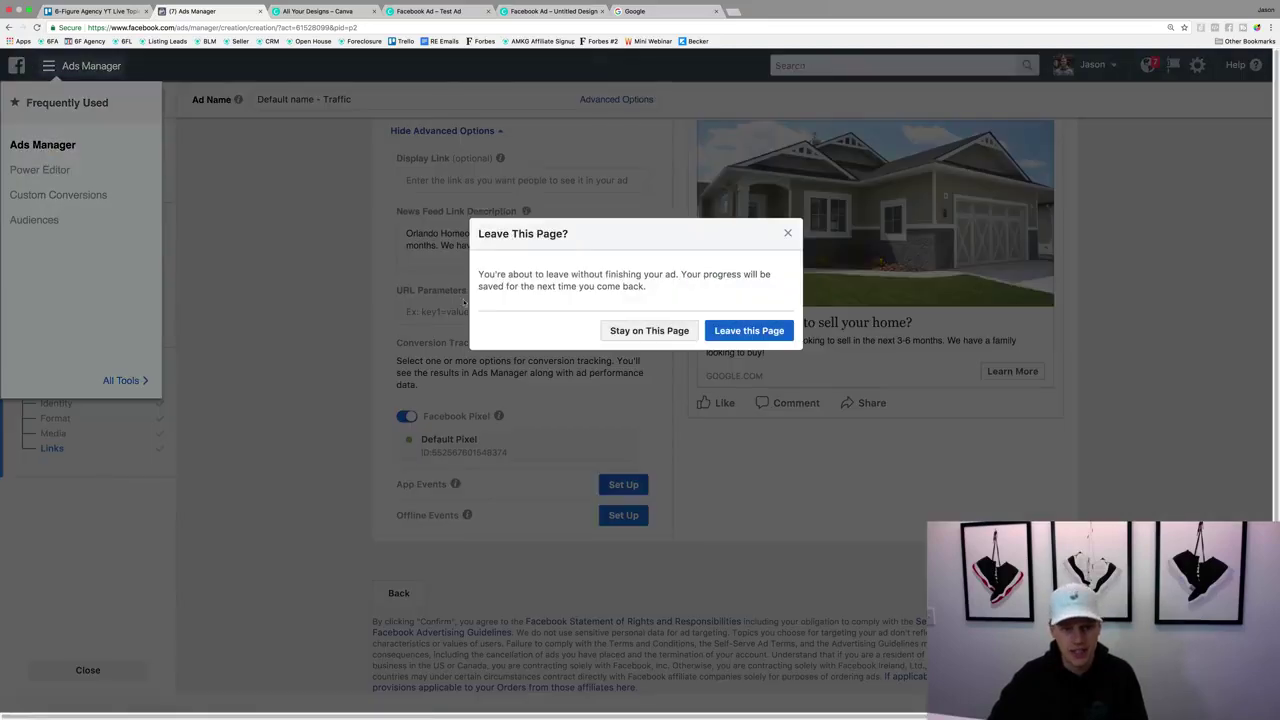
click(749, 330)
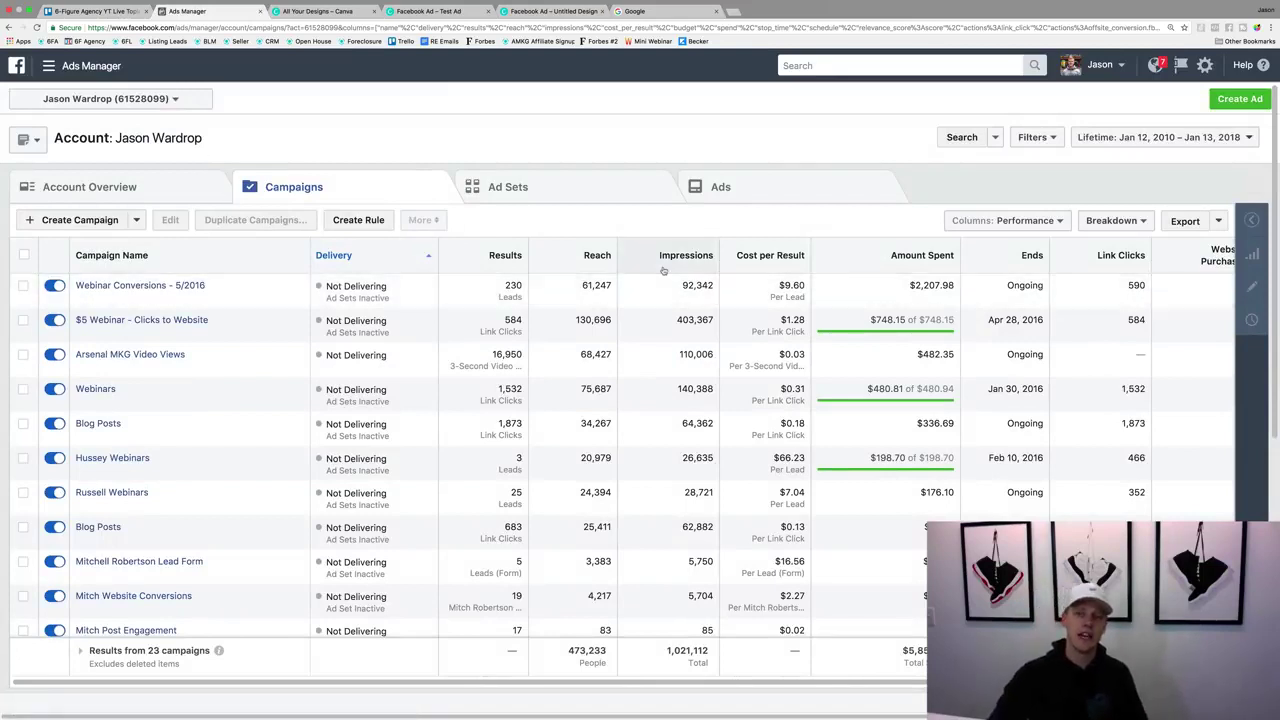
Step: Set the campaign list's reporting period to Last 7 days
click(1164, 140)
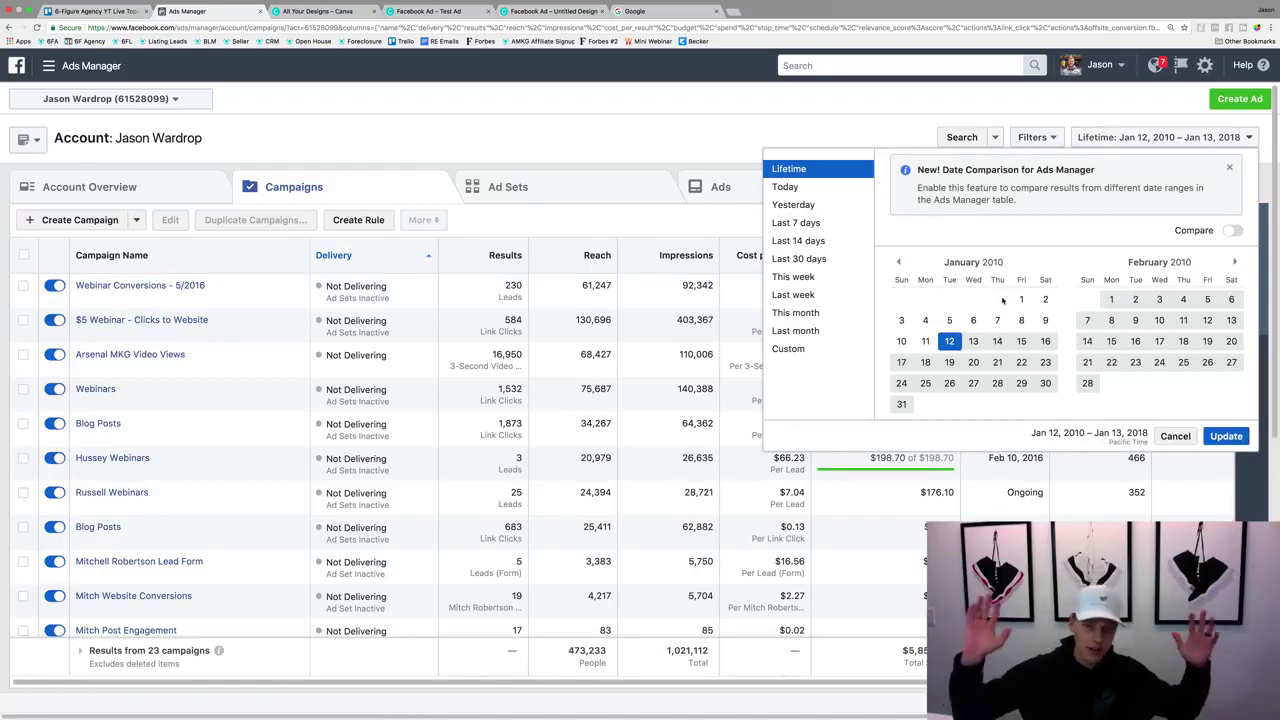
click(833, 196)
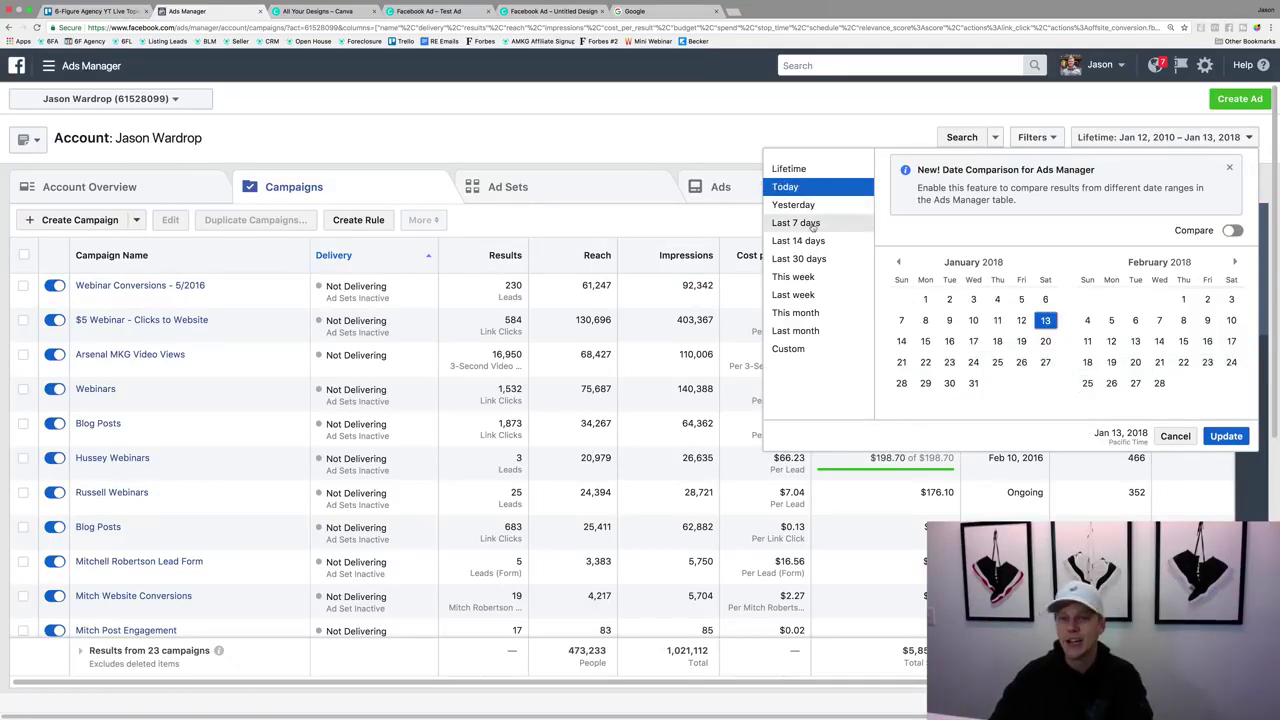
click(818, 223)
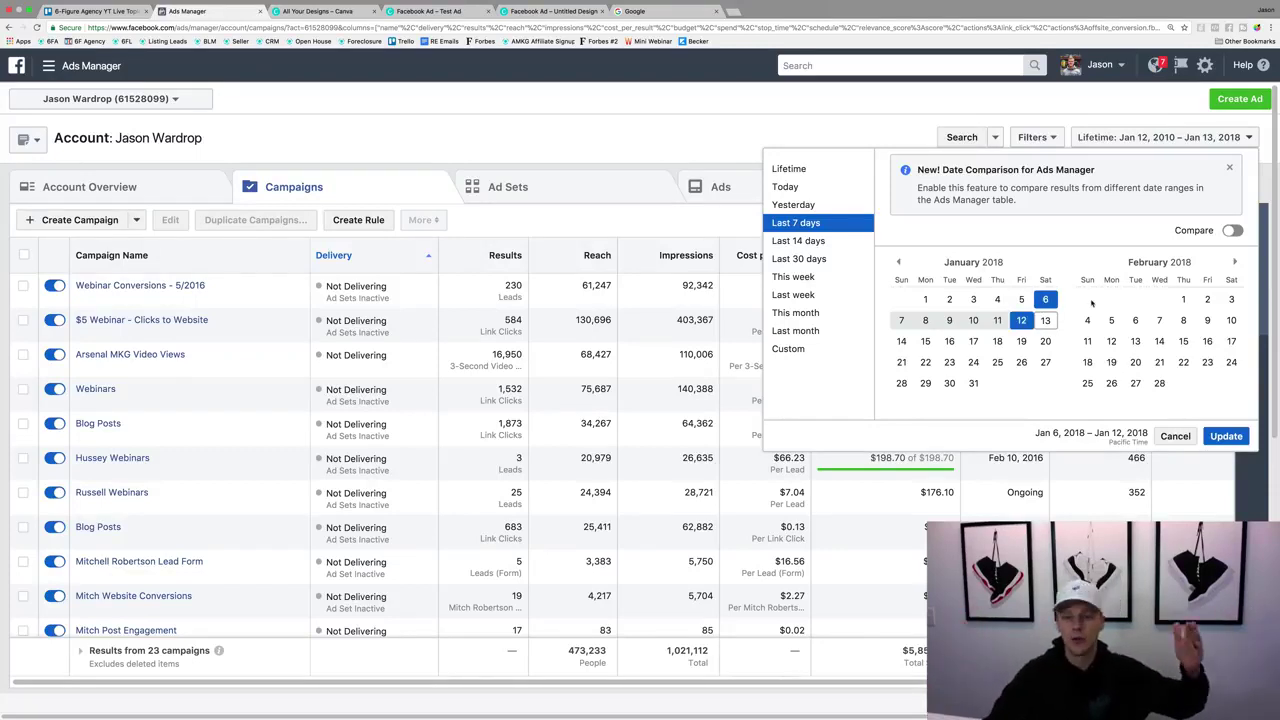
click(1226, 436)
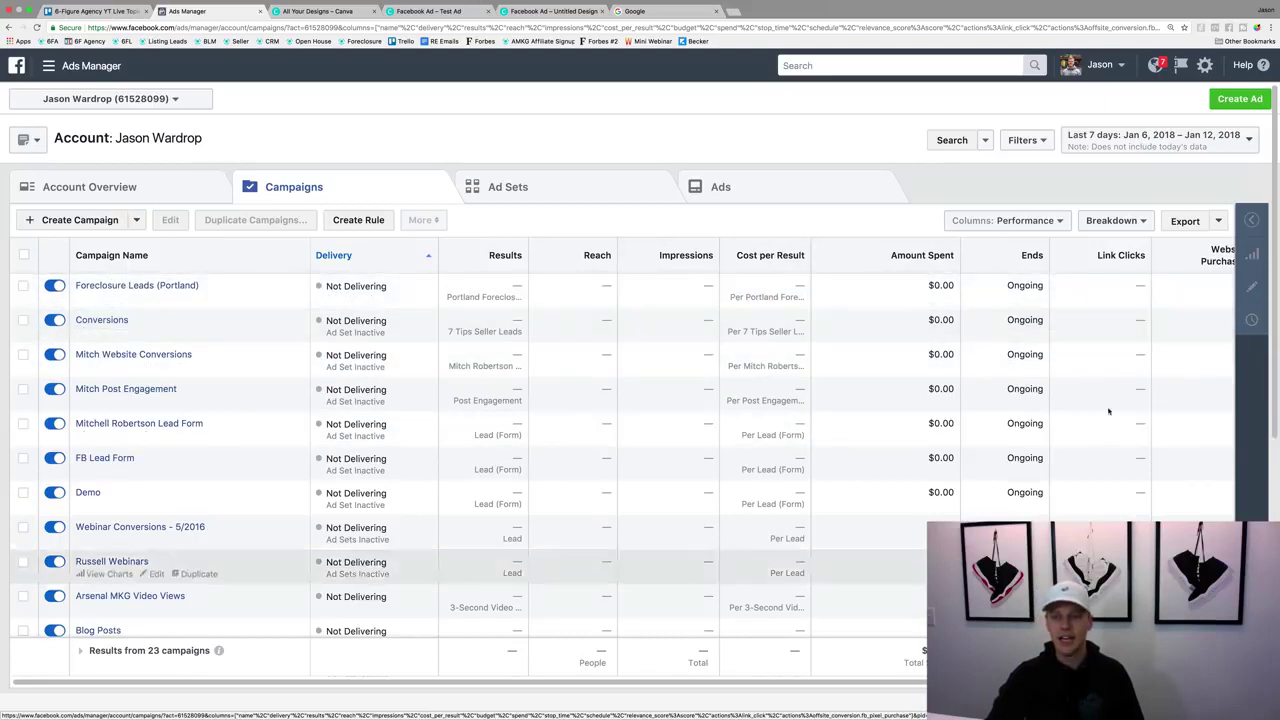
Step: Show the campaign list with the Delivery column preset, then switch it to the Engagement preset
click(1035, 220)
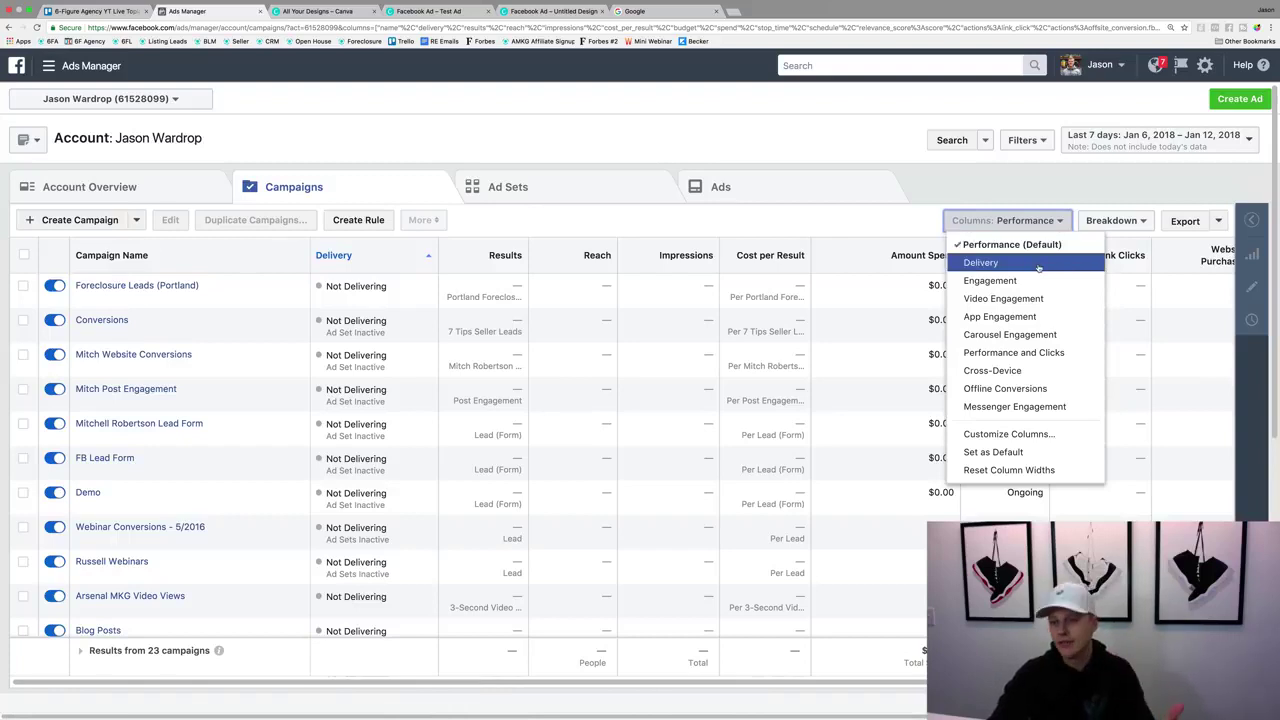
click(1038, 264)
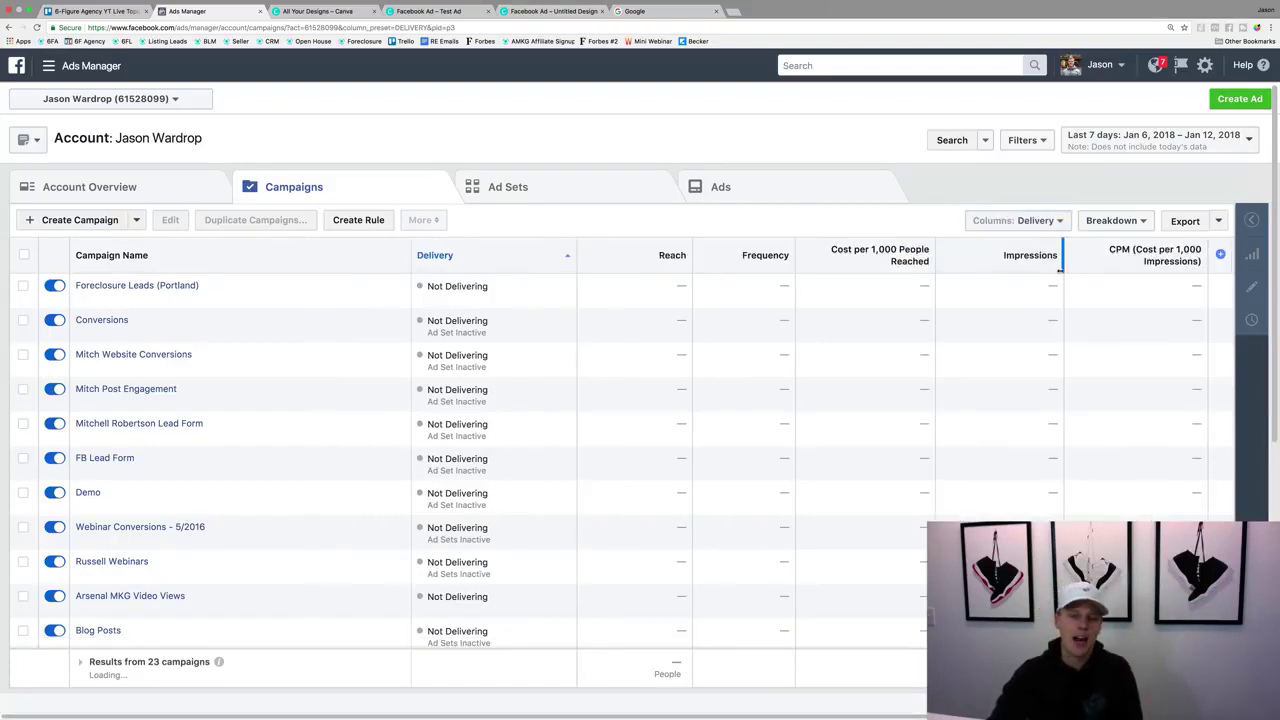
click(1017, 220)
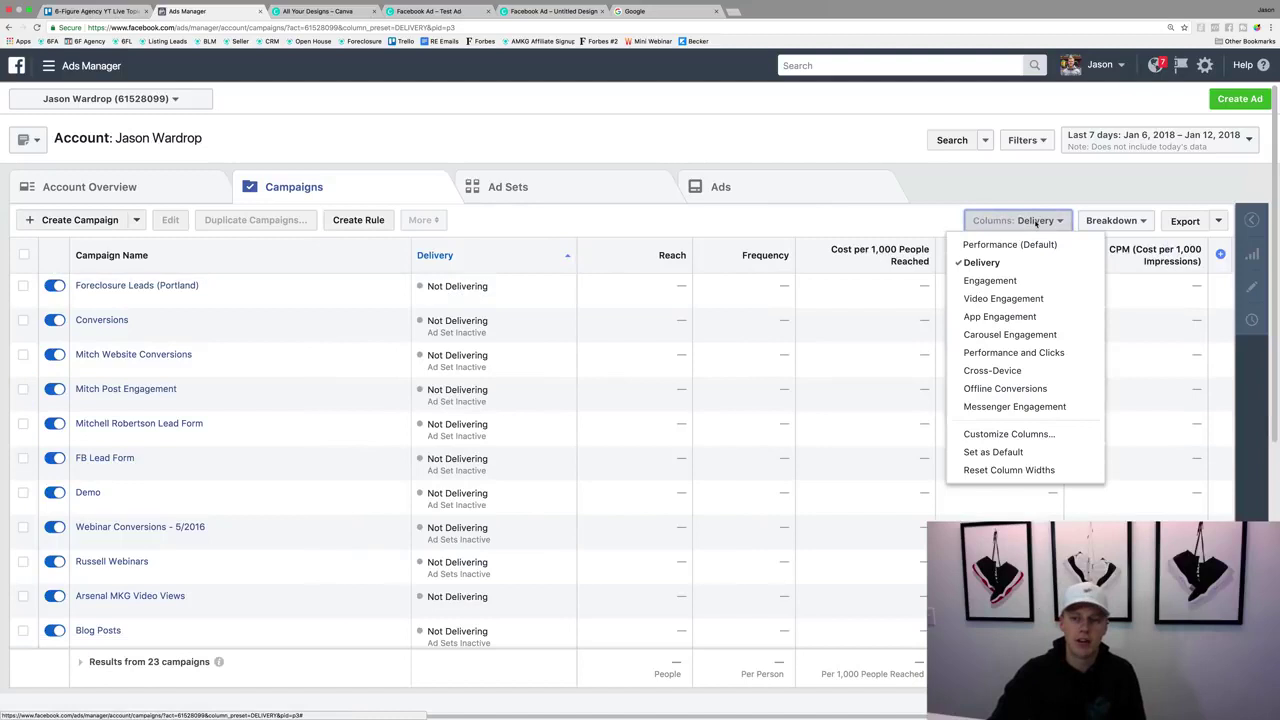
click(1031, 283)
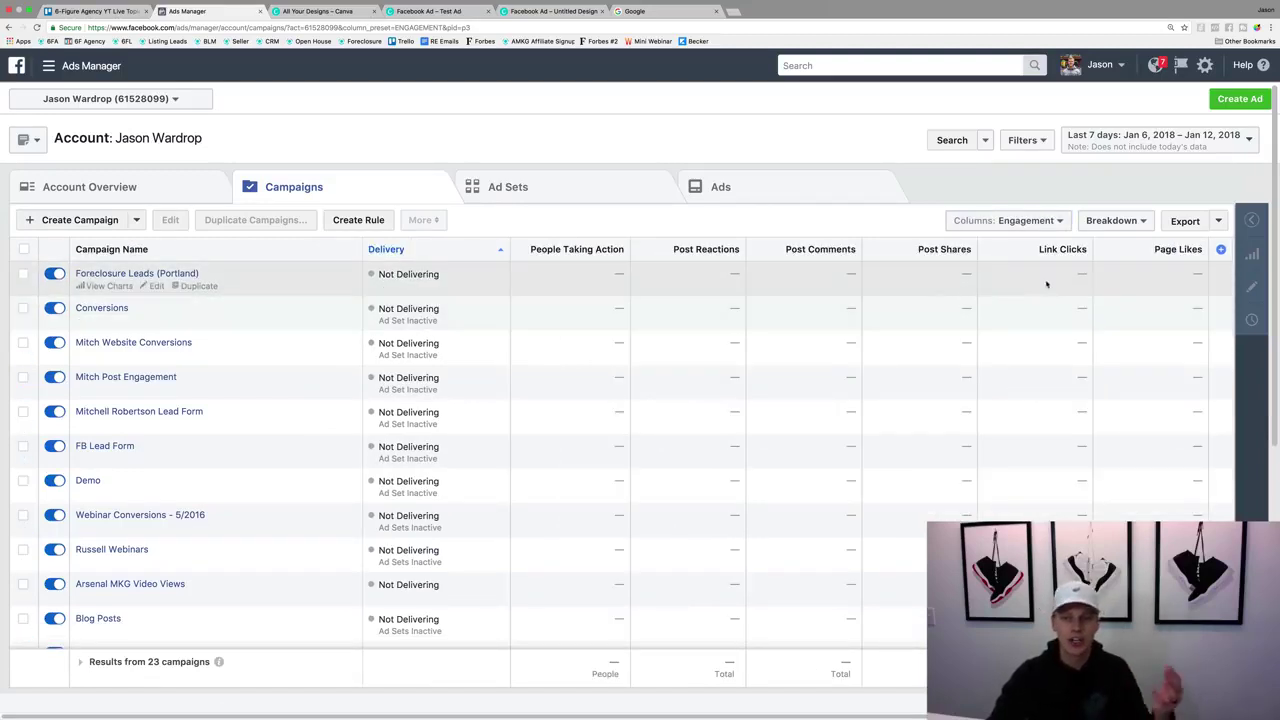
click(1035, 222)
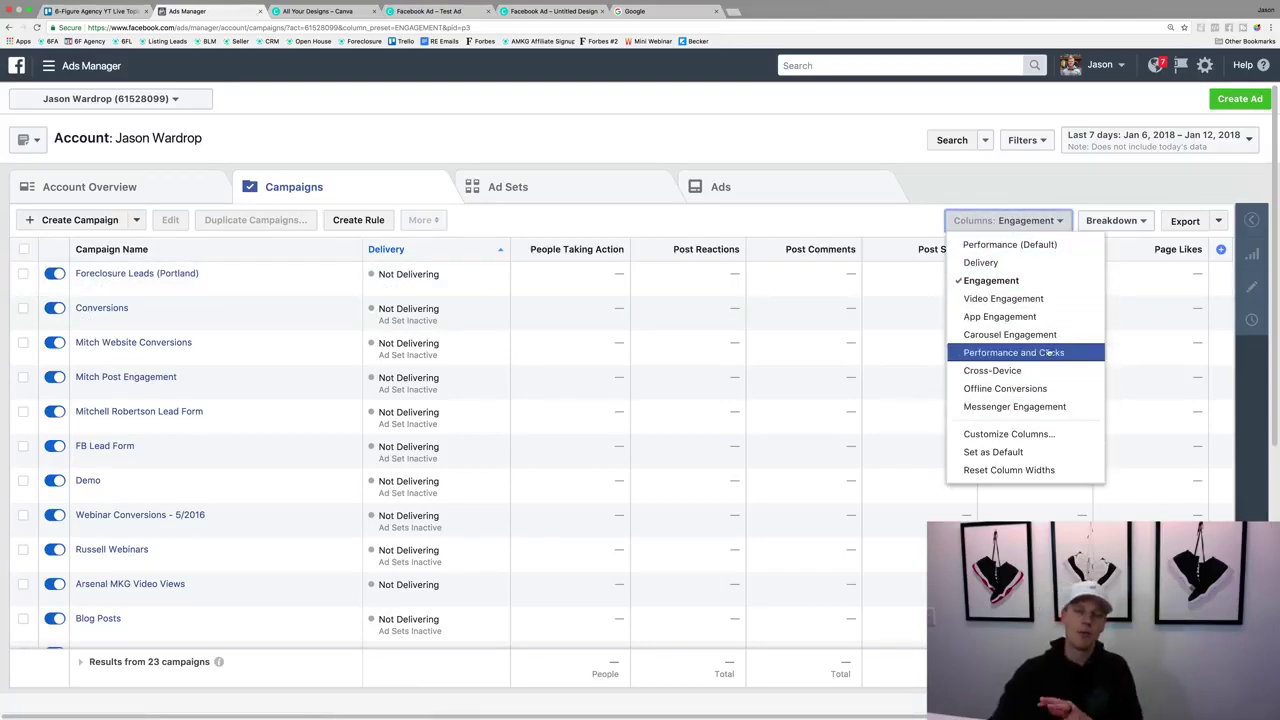
click(993, 180)
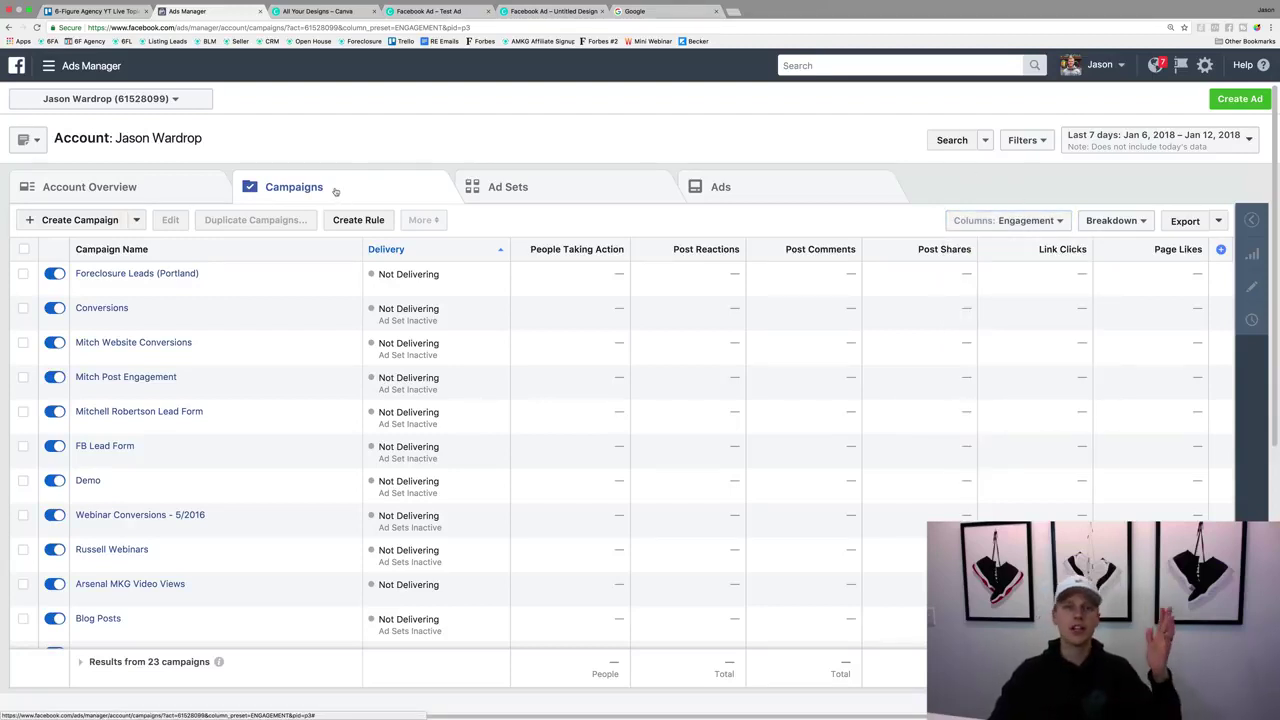
Step: Look through the account's ad sets and ads at their own levels, then return to the campaign list
click(521, 186)
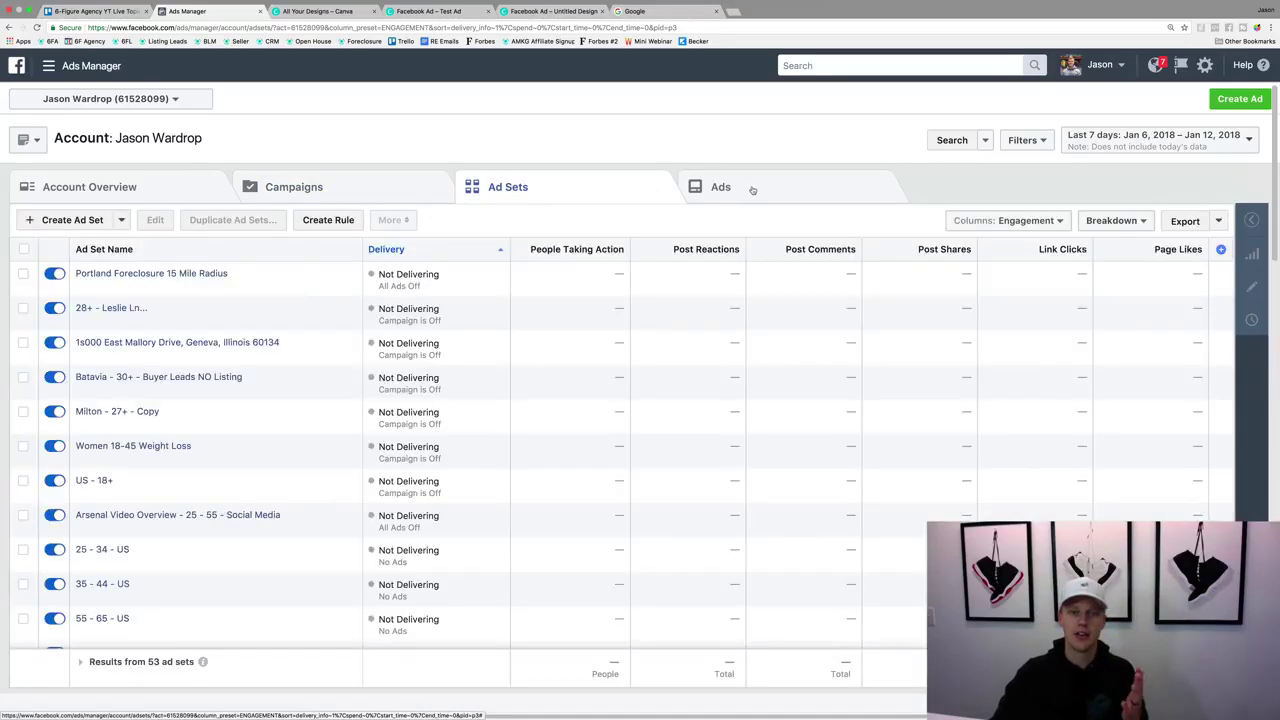
click(753, 190)
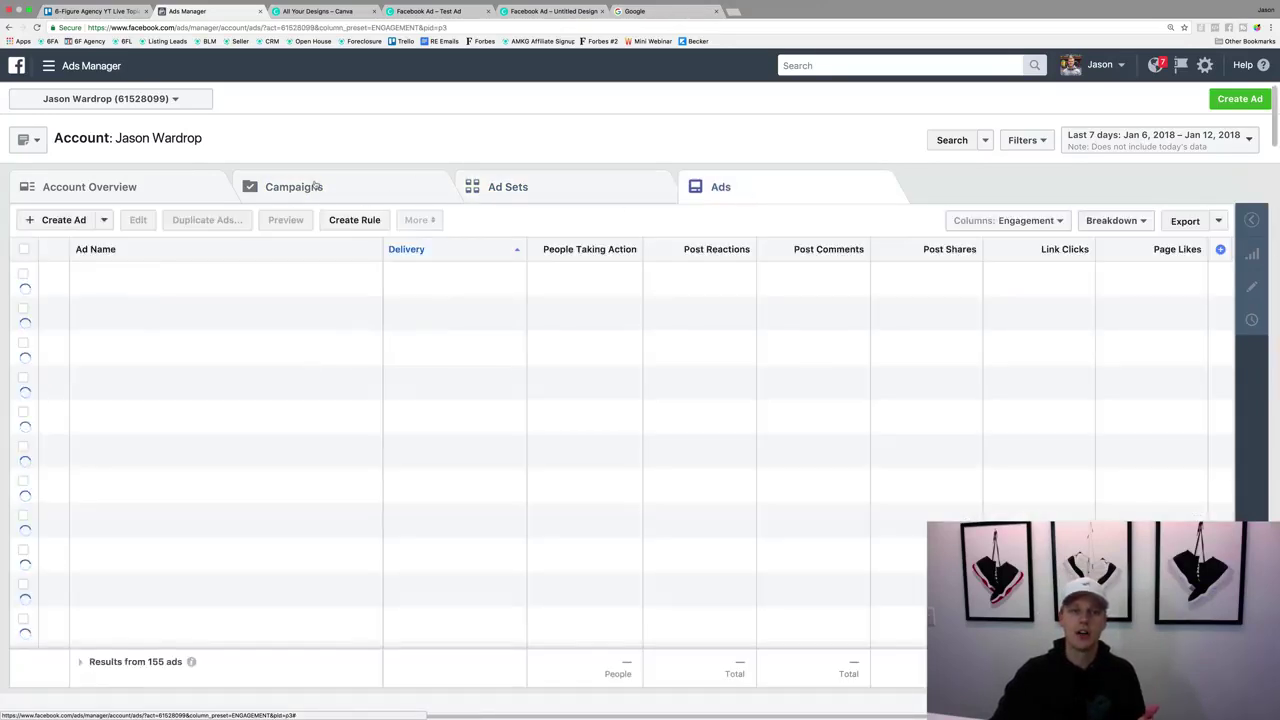
click(316, 186)
Step: Open the Foreclosure Leads (Portland) campaign and drill down through its Portland Foreclosure 15 Mile Radius ad set to the ads
mouse_move(157, 288)
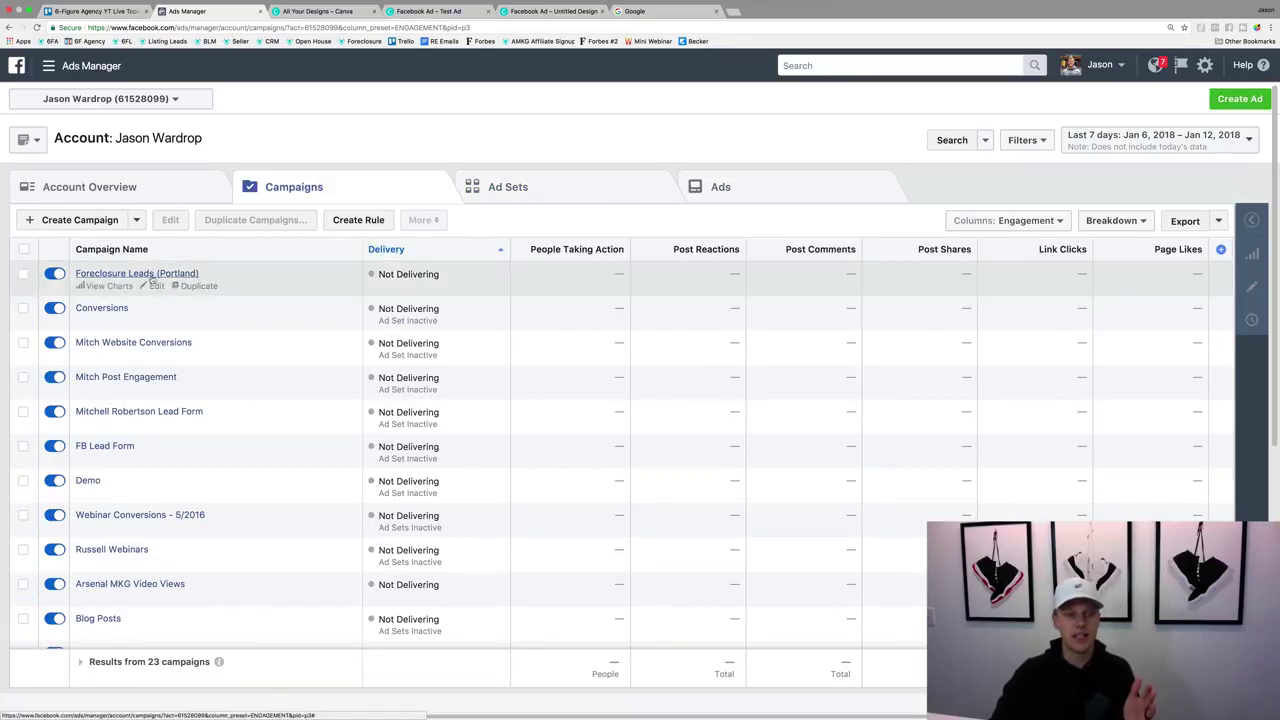
click(150, 276)
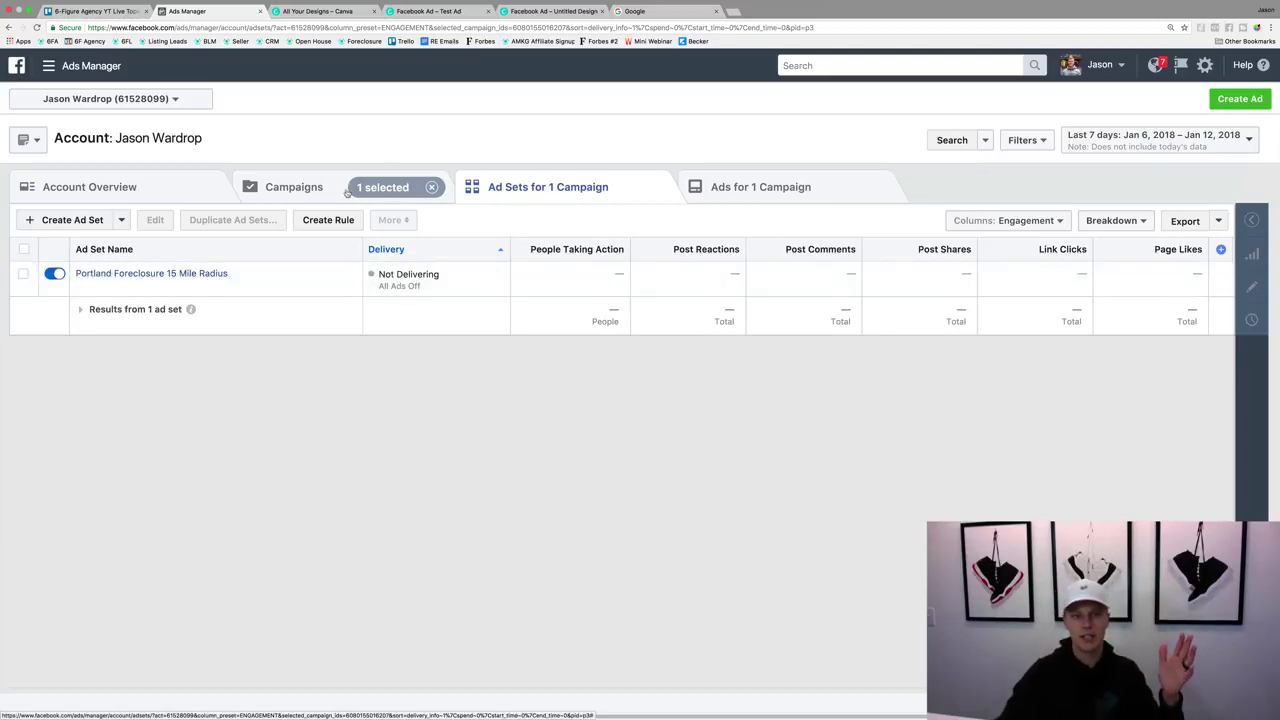
mouse_move(143, 279)
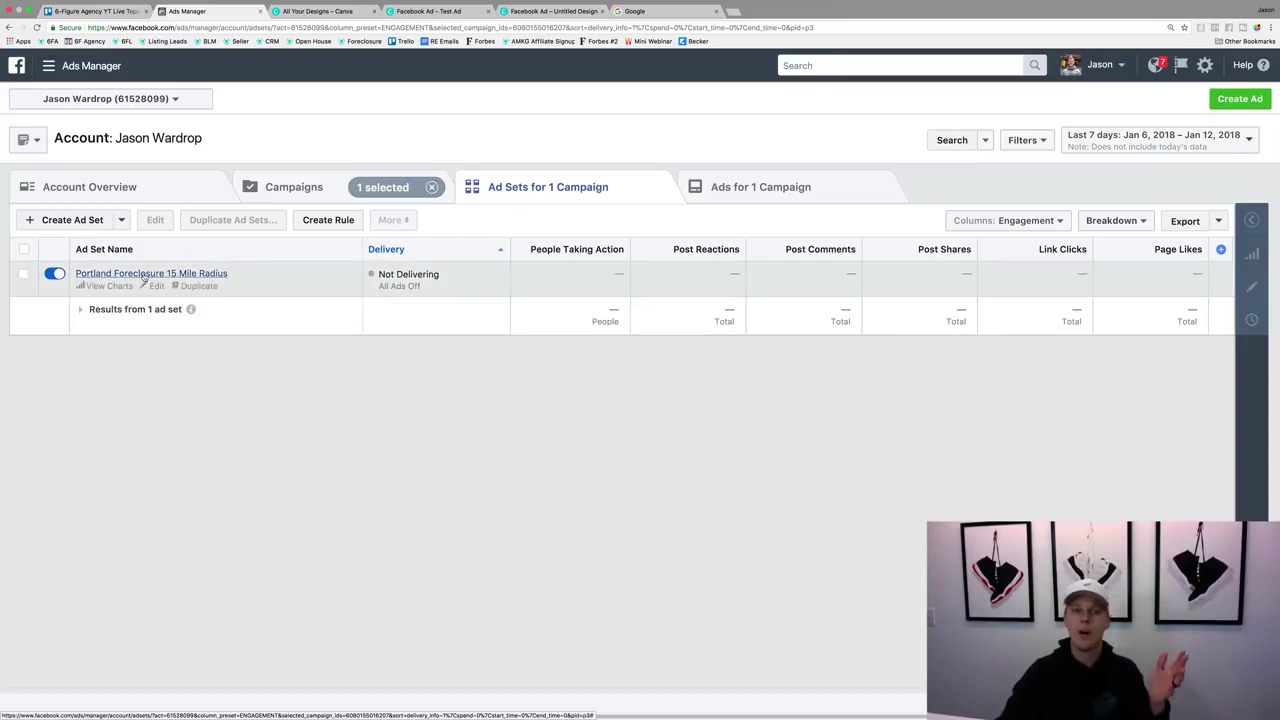
click(143, 275)
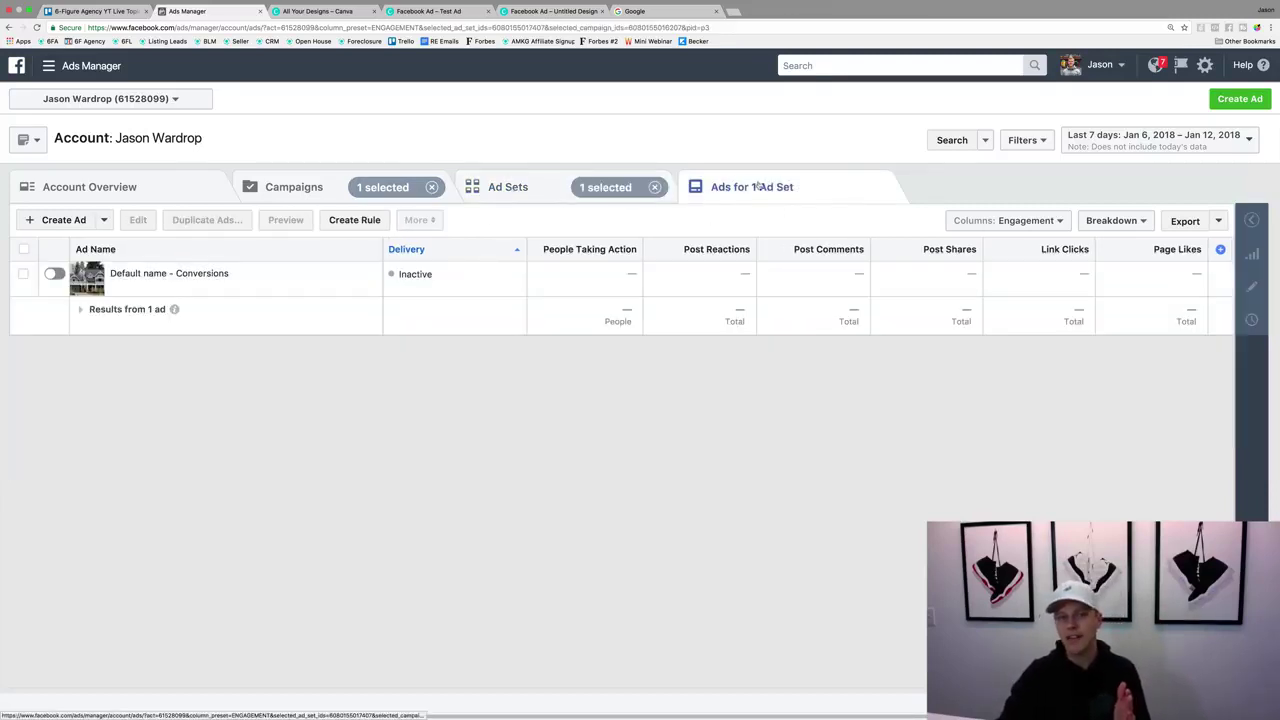
Step: Preview the "Default name - Conversions" ad and open its Facebook post with comments
mouse_move(186, 274)
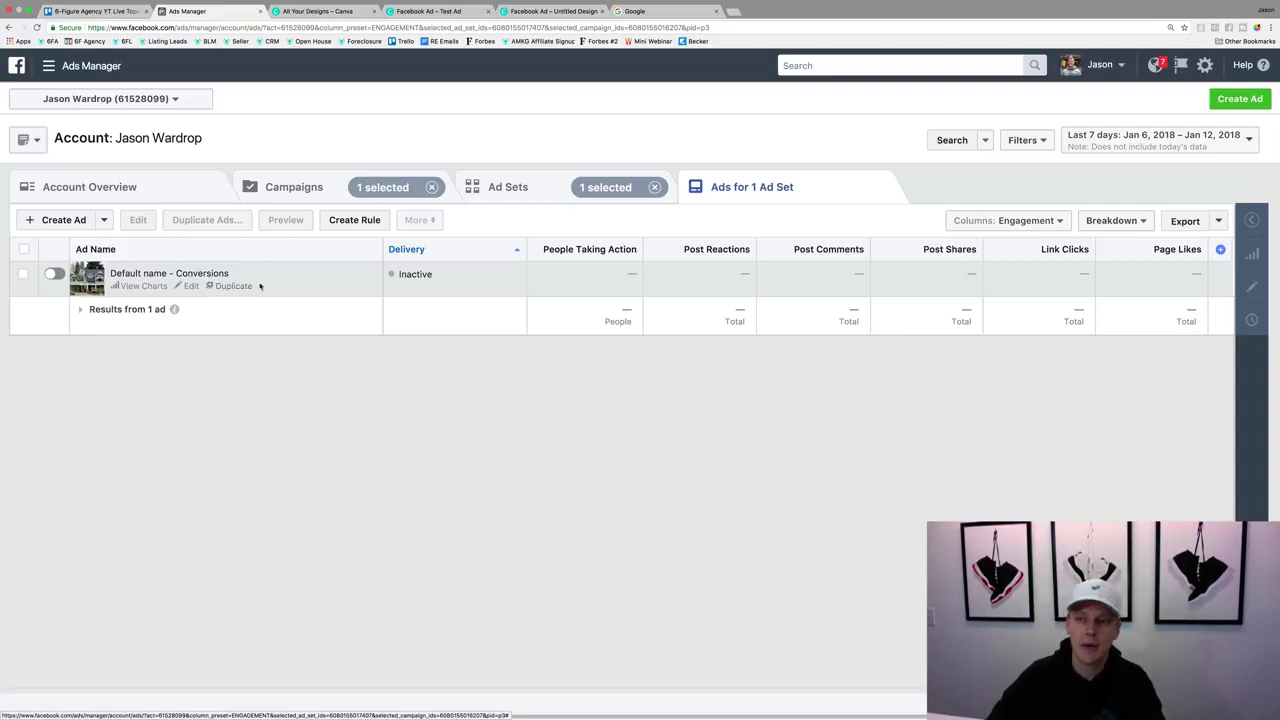
click(24, 276)
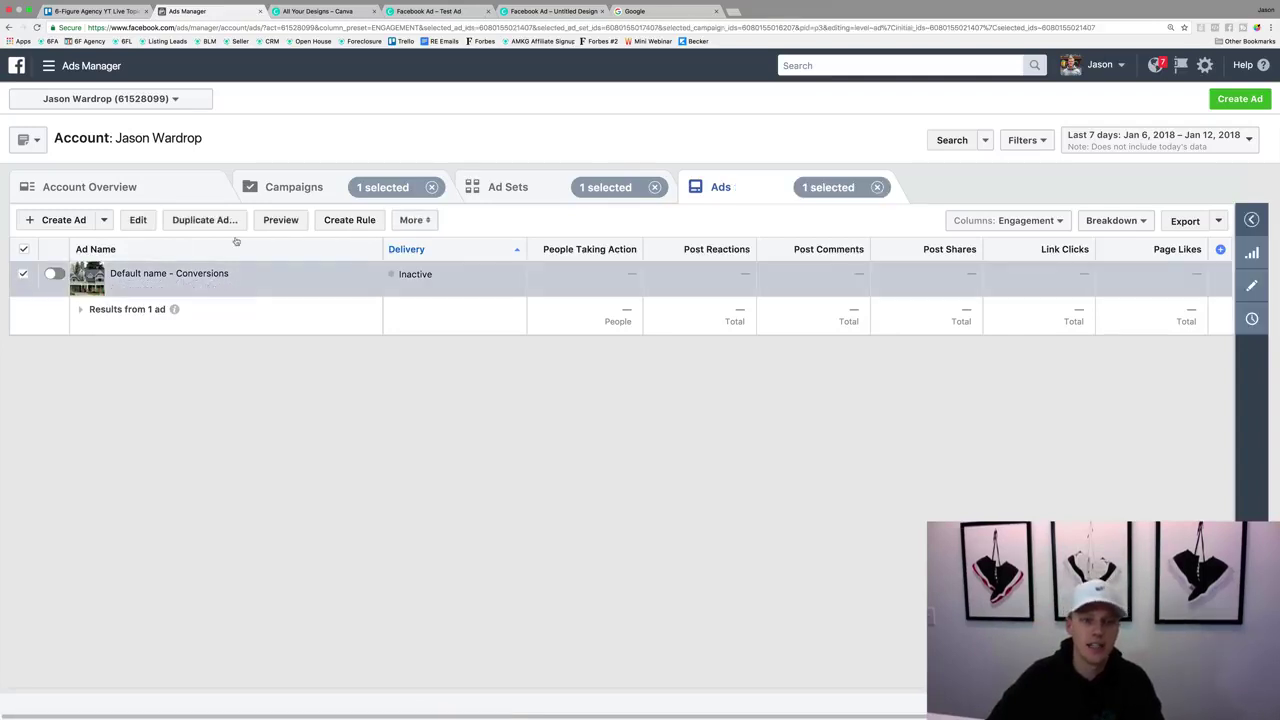
click(294, 221)
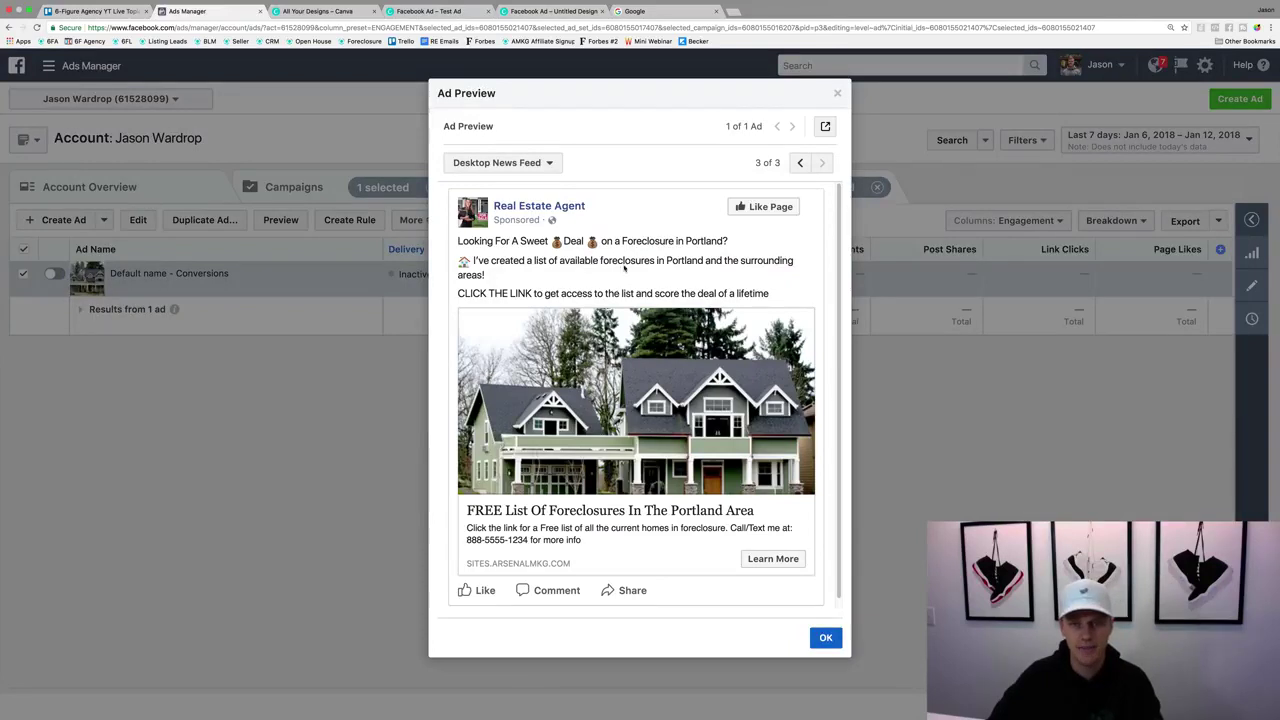
click(825, 128)
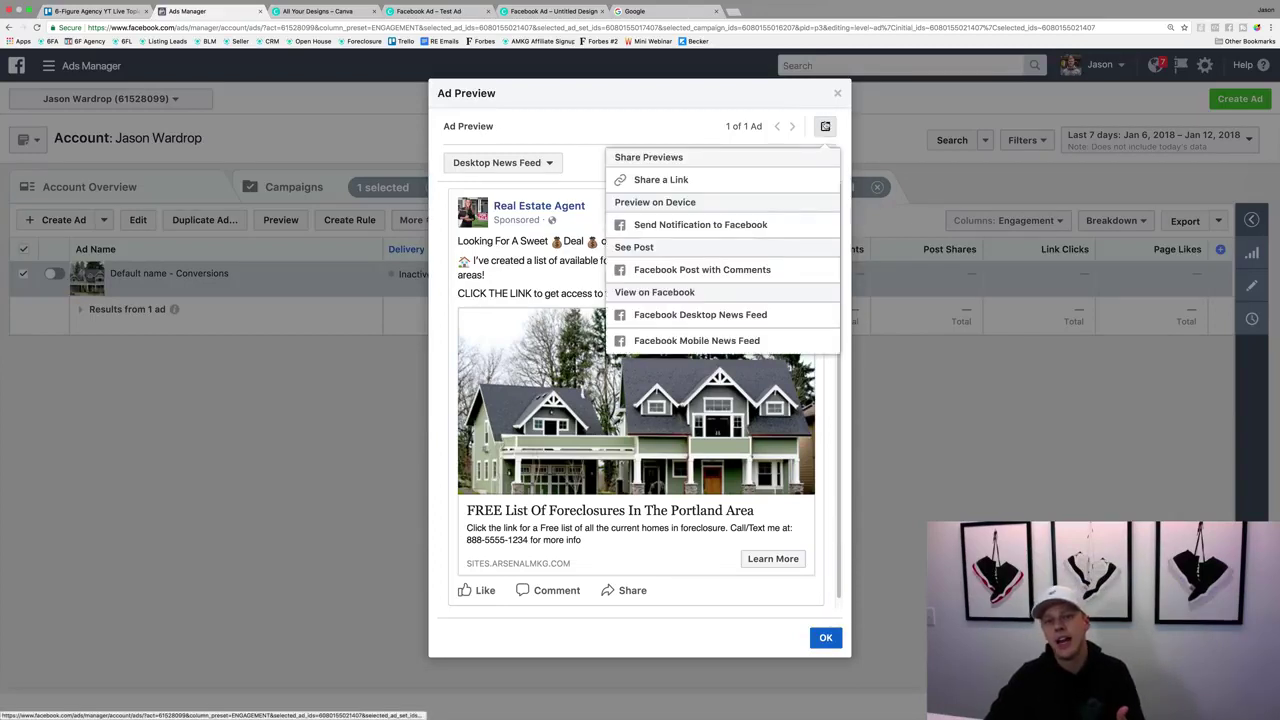
click(760, 270)
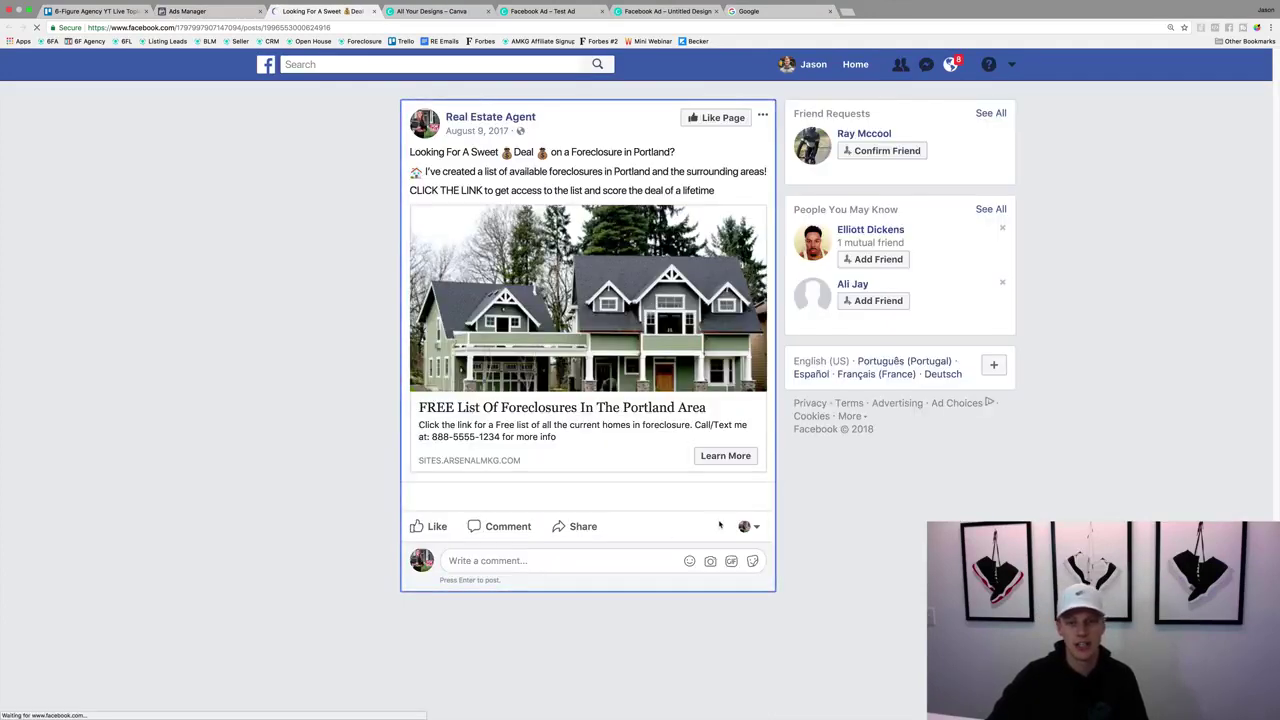
Step: Like the foreclosure ad's post as the Real Estate Agent page and check which other pages can interact with it
click(433, 530)
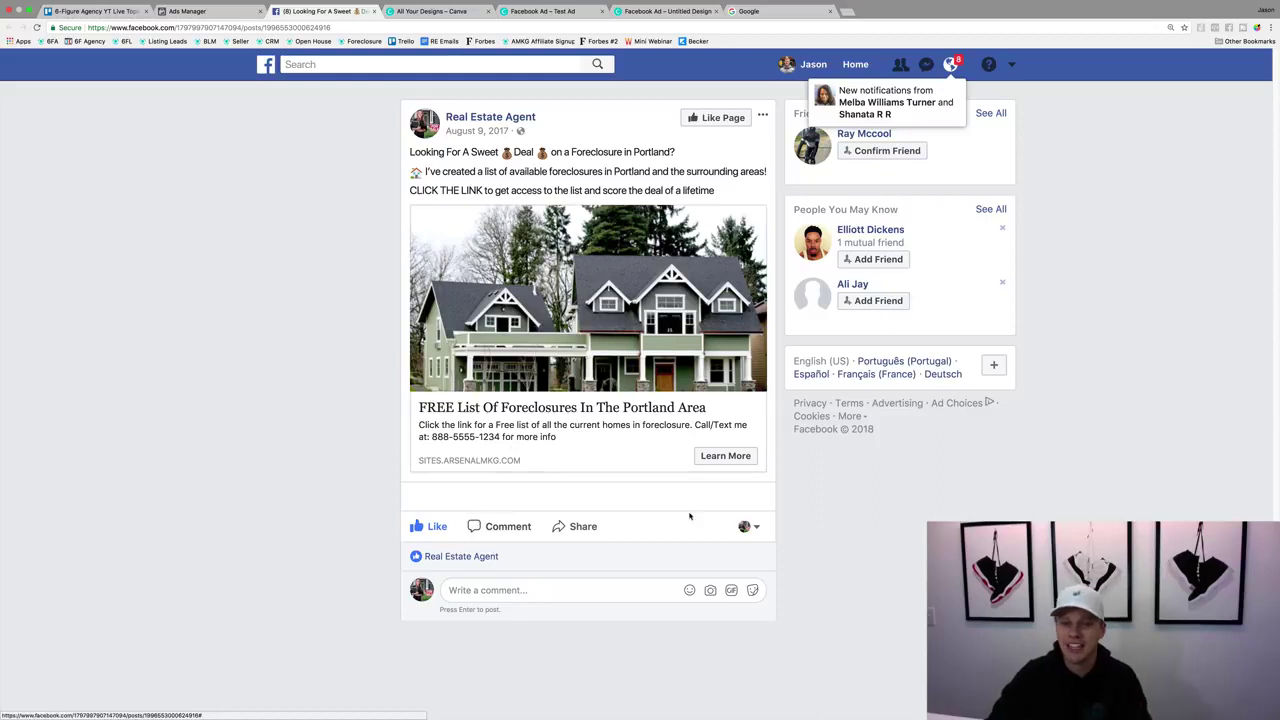
click(748, 527)
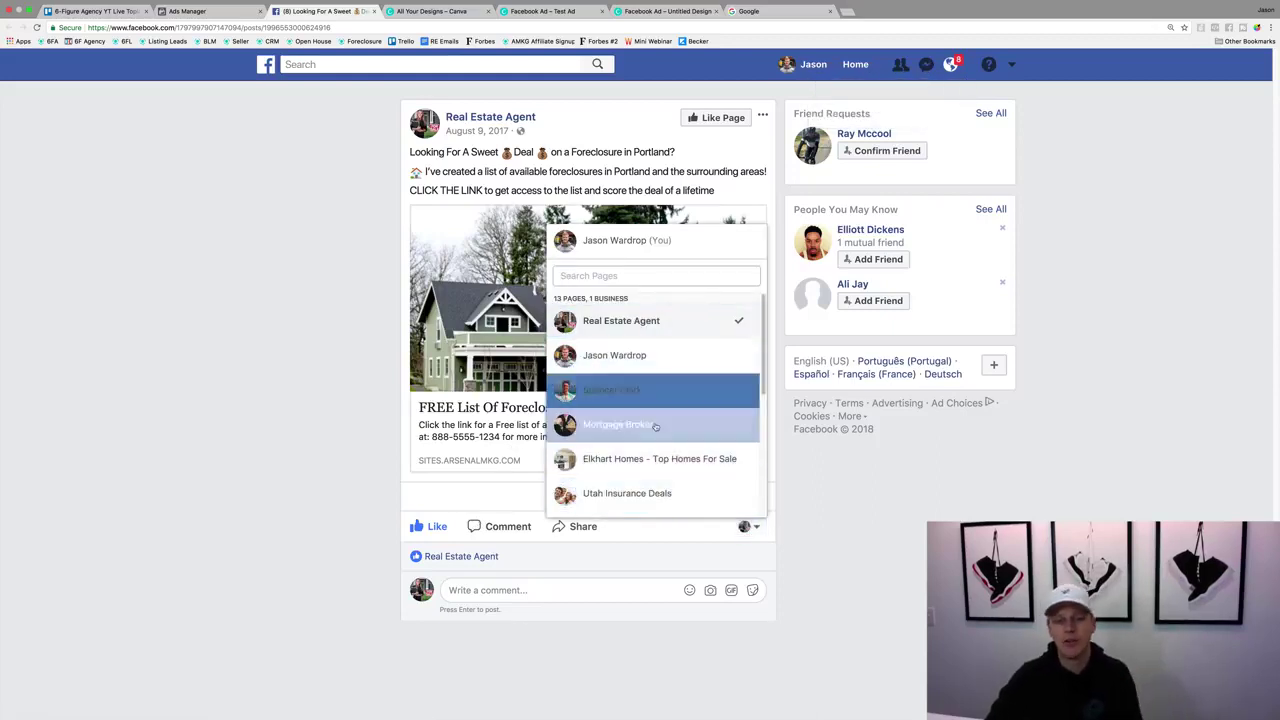
click(833, 528)
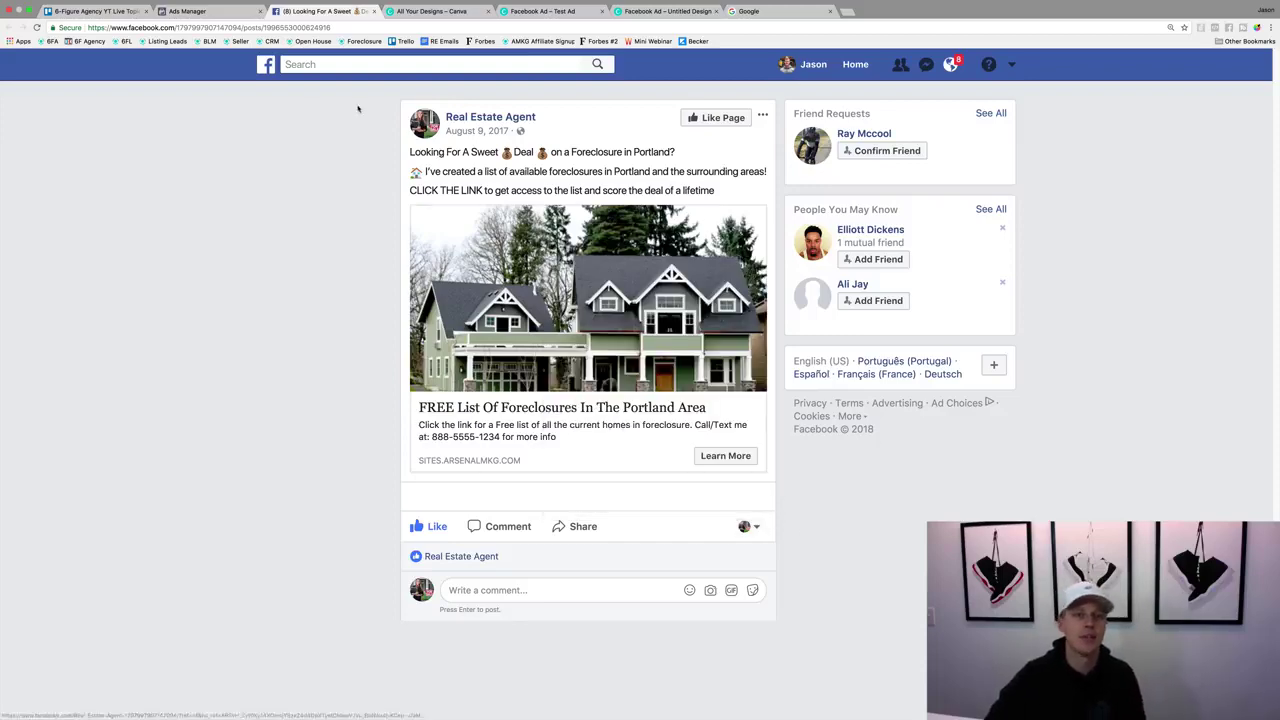
Step: Return to the ad list in Ads Manager and examine the full overview of its planning, reporting, asset and settings tools
click(187, 11)
click(354, 488)
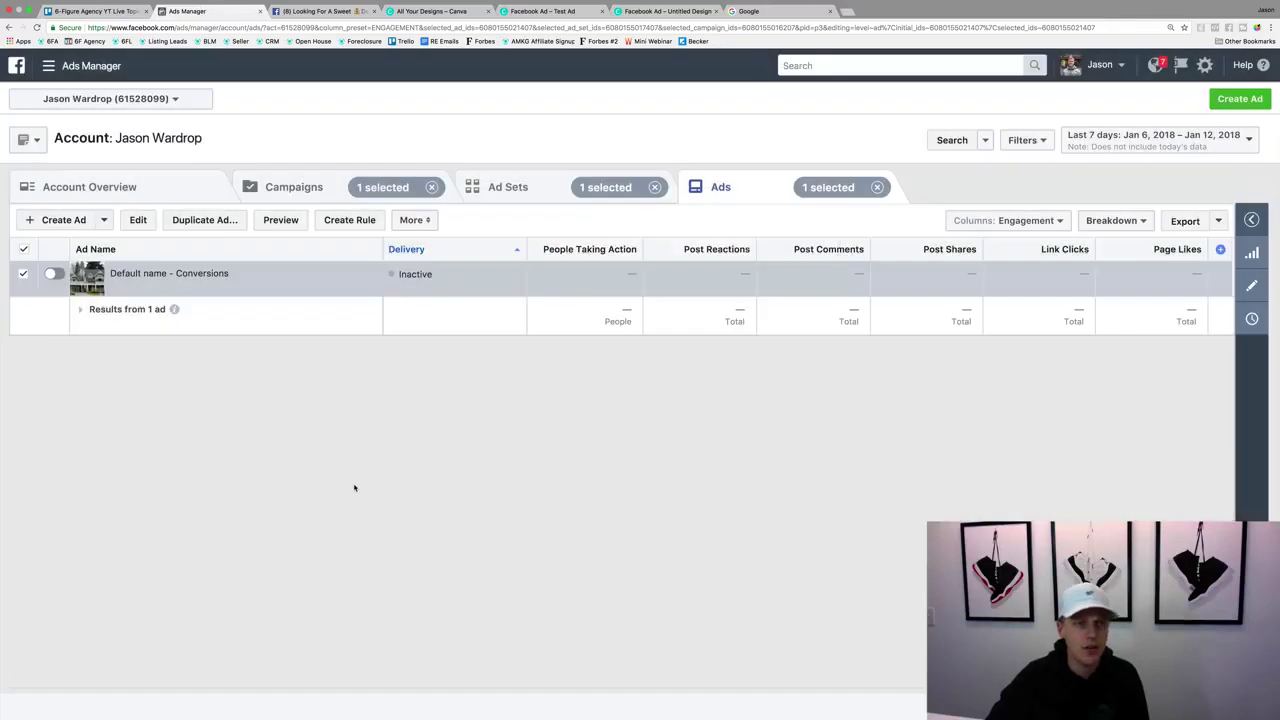
click(77, 66)
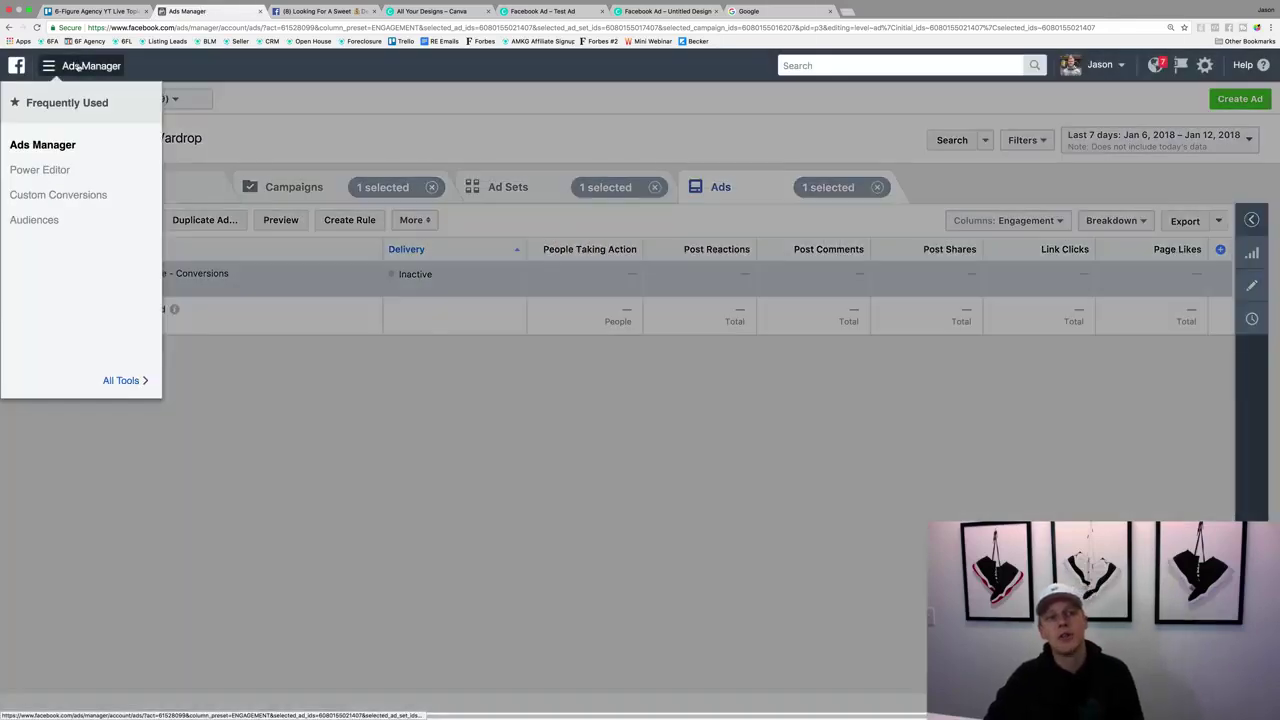
click(124, 381)
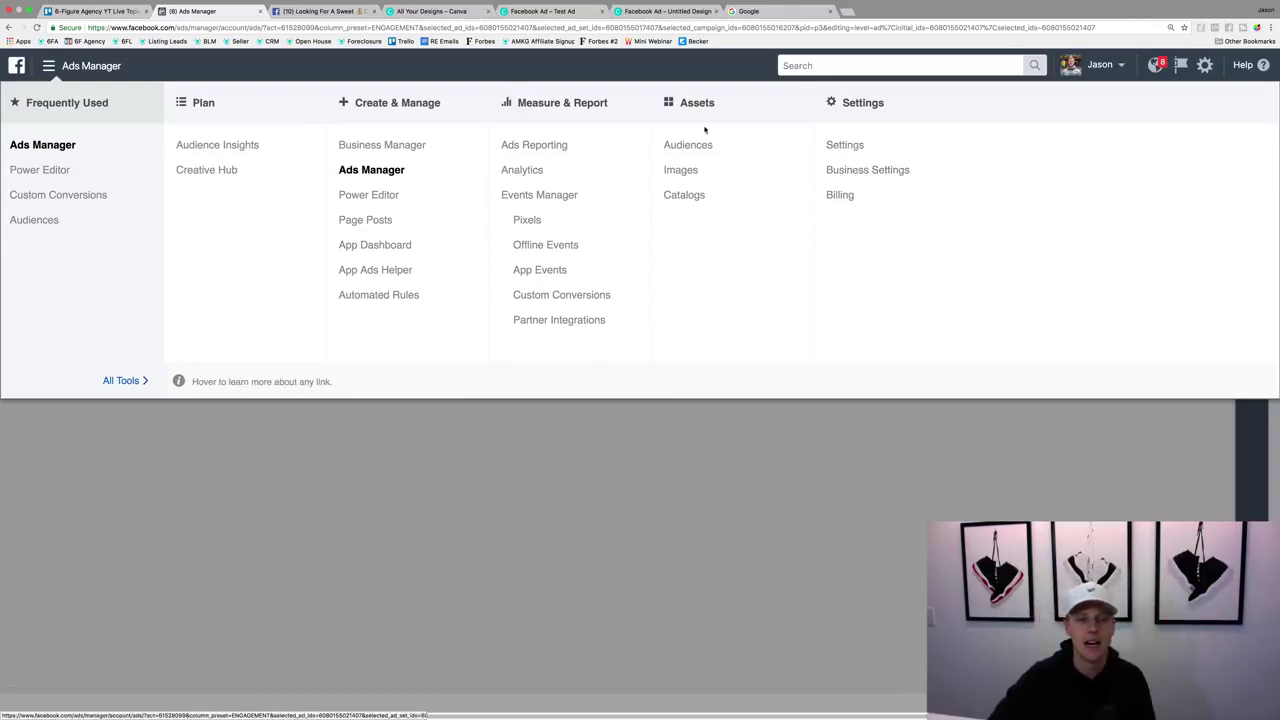
click(558, 457)
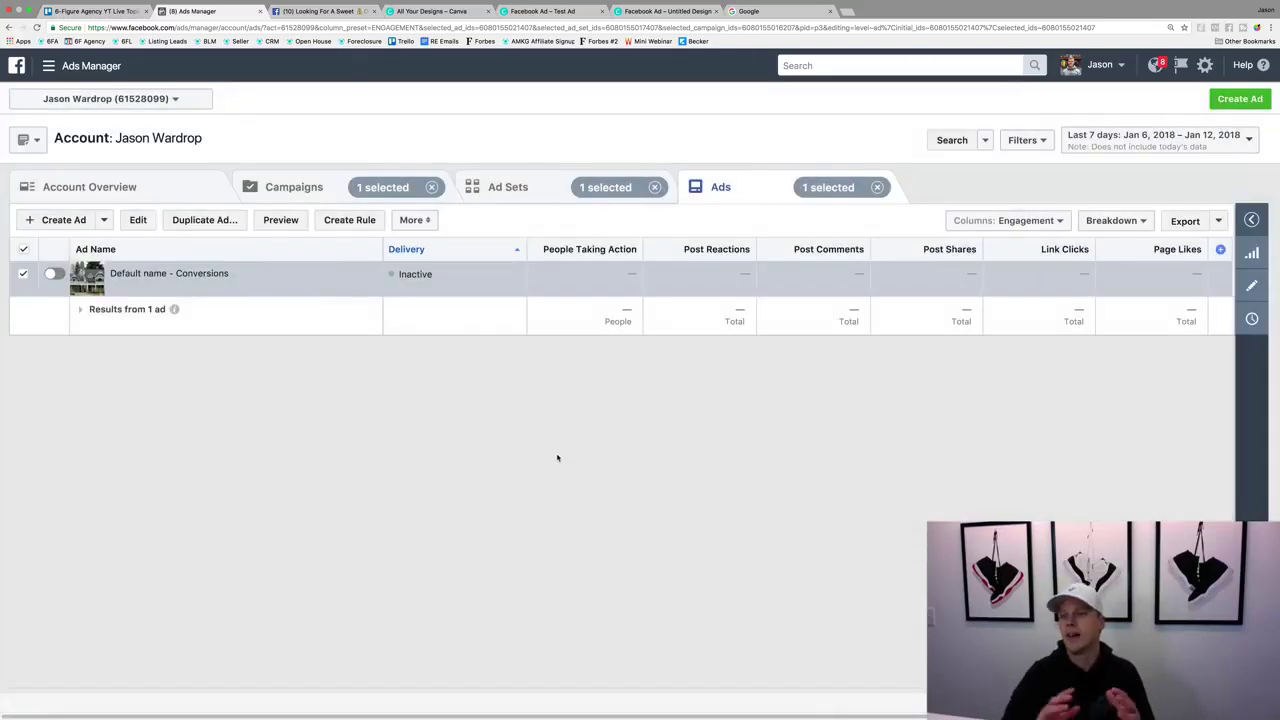